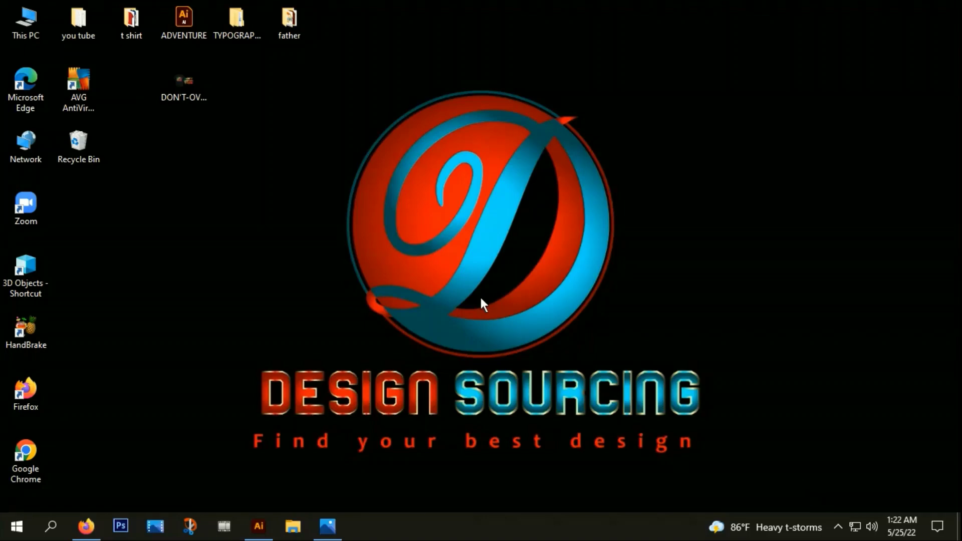
Preview the DON'T OVER THINK T-shirt reference JPG in Photos, then bring up Illustrator
left_click(326, 526)
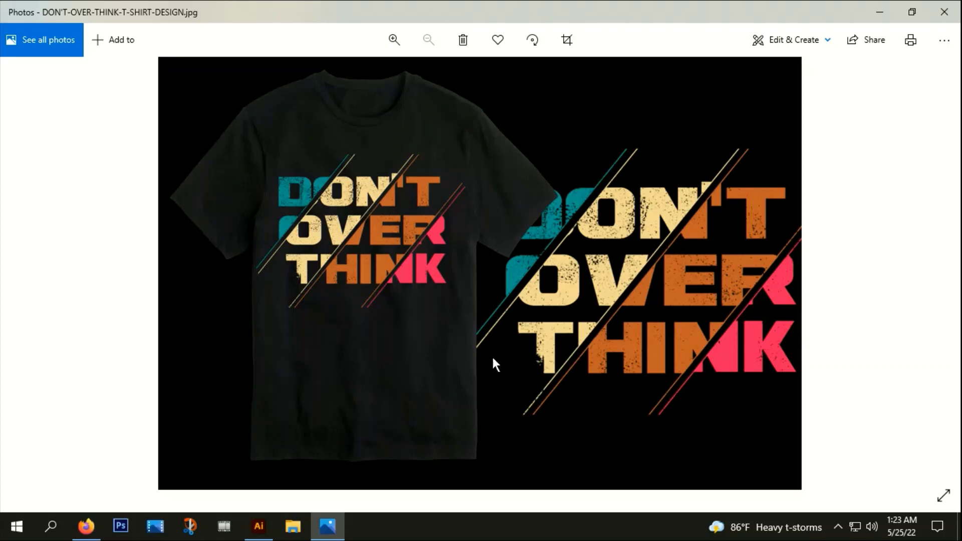
left_click(258, 528)
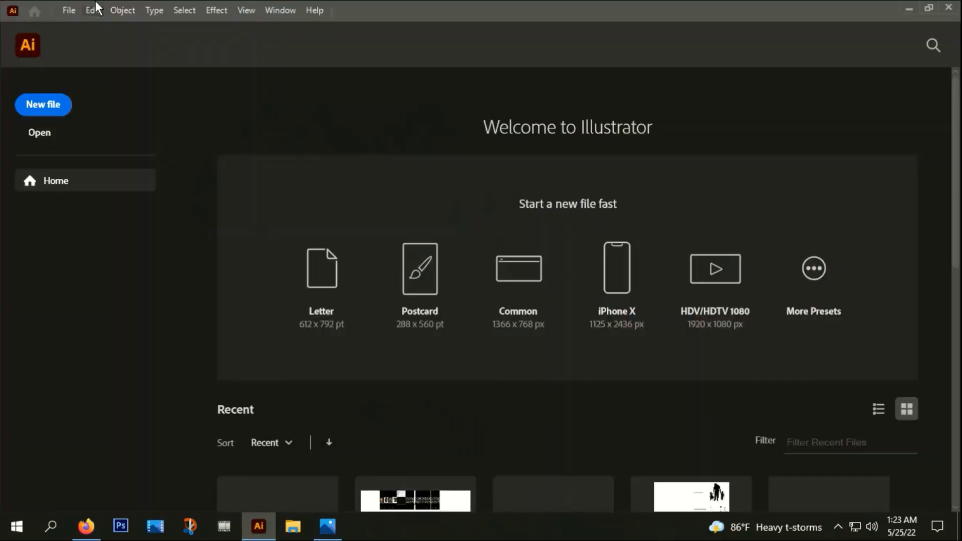
Create a new 12 x 18 in portrait document in inches from File > New
left_click(67, 10)
left_click(85, 26)
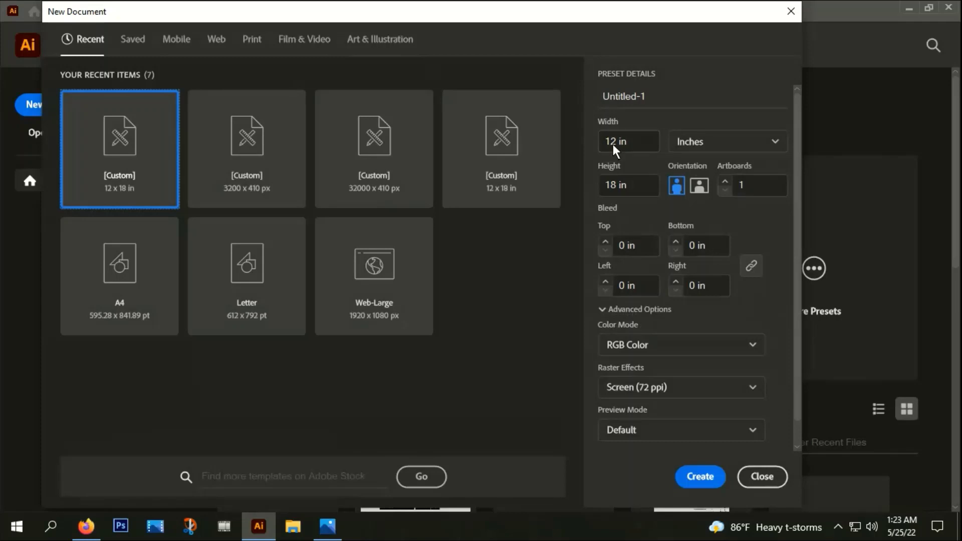
left_click(700, 477)
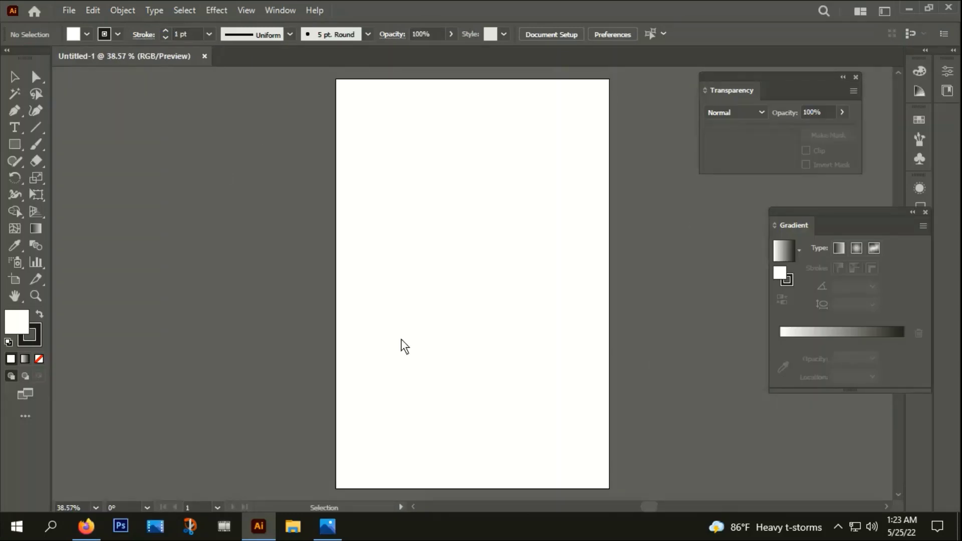
Cover the full artboard with a rectangle filled solid black with no stroke, then deselect it
key("ctrl+alt+0")
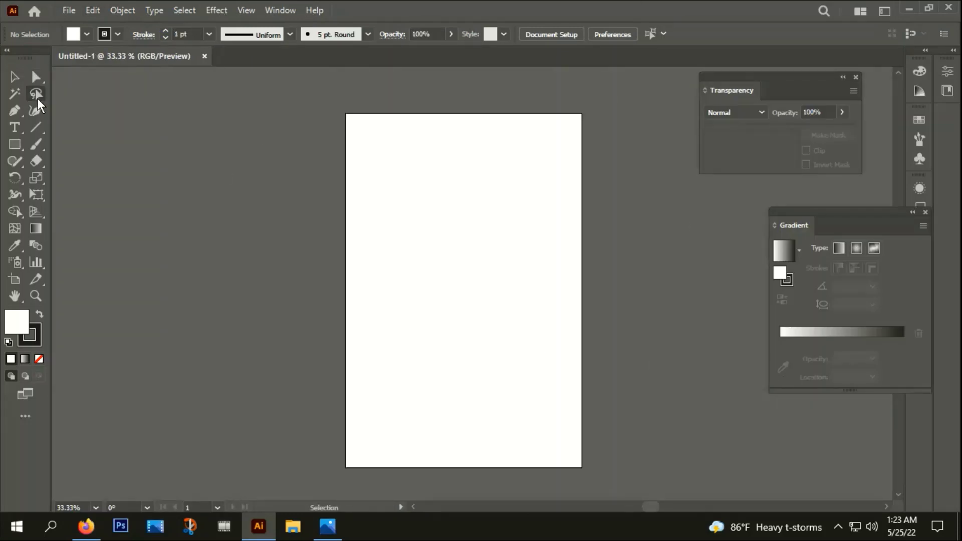
left_click(12, 147)
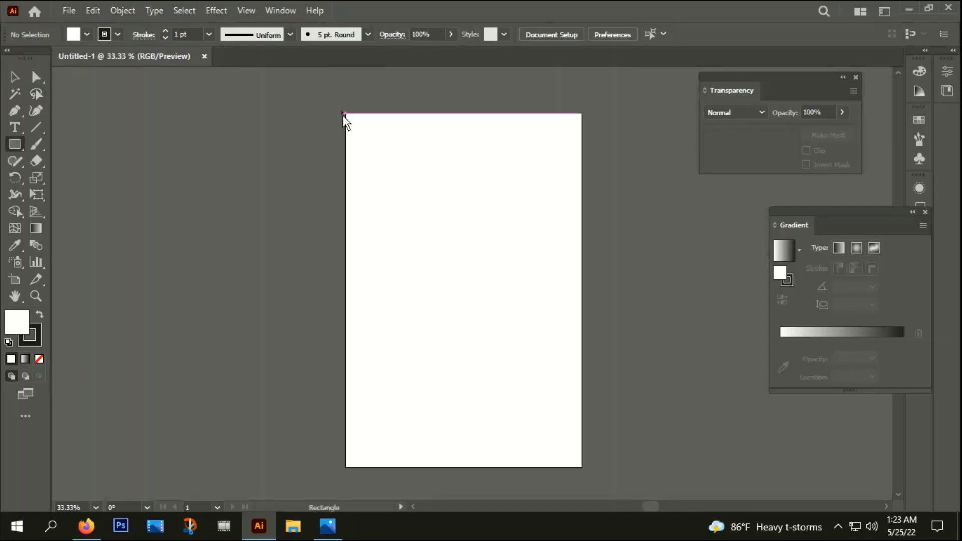
left_click_drag(345, 114, 582, 469)
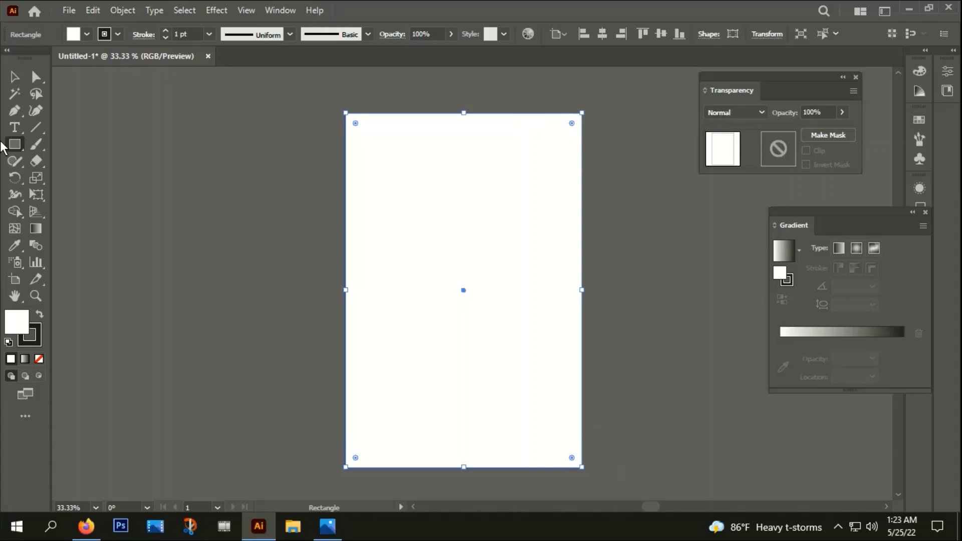
left_click(34, 345)
left_click(39, 359)
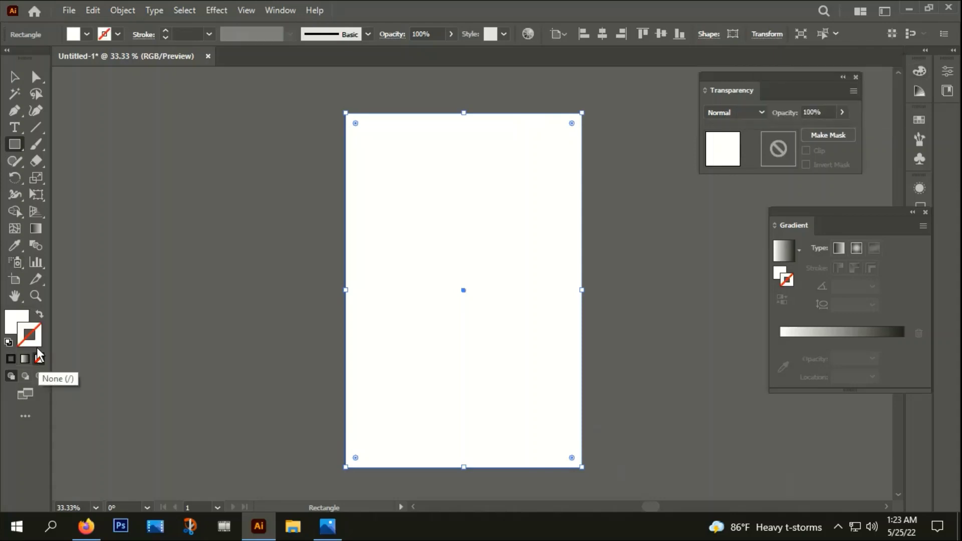
left_click(15, 322)
double_click(16, 325)
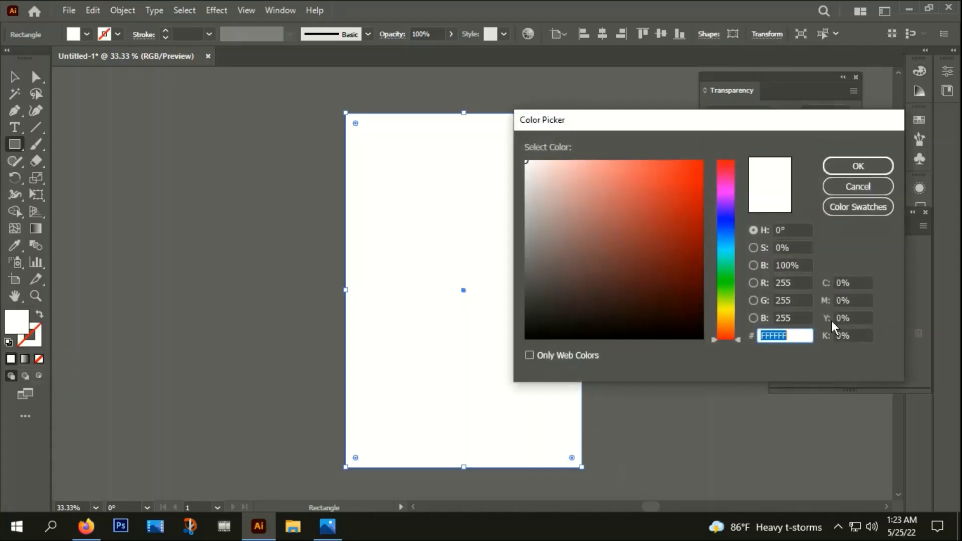
left_click(703, 338)
left_click(854, 166)
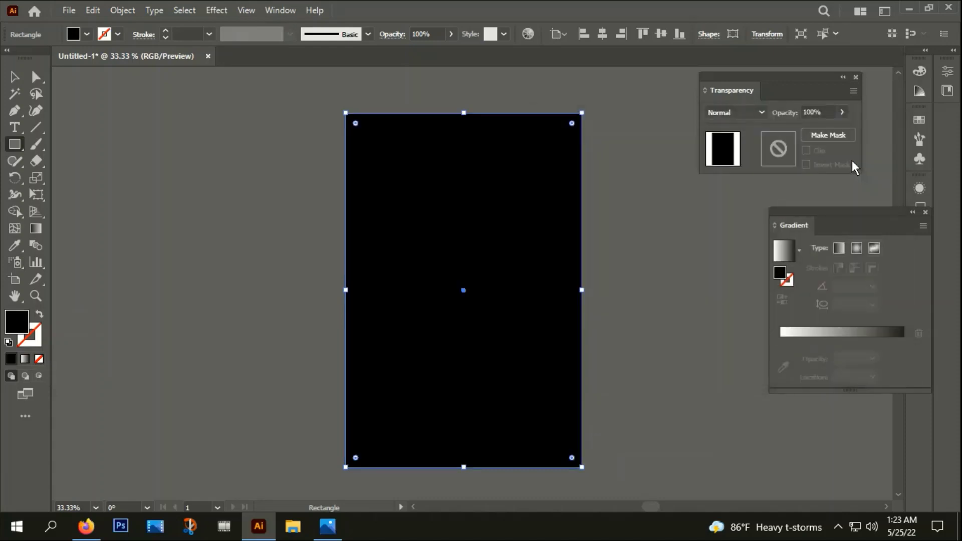
key("ctrl+shift+a")
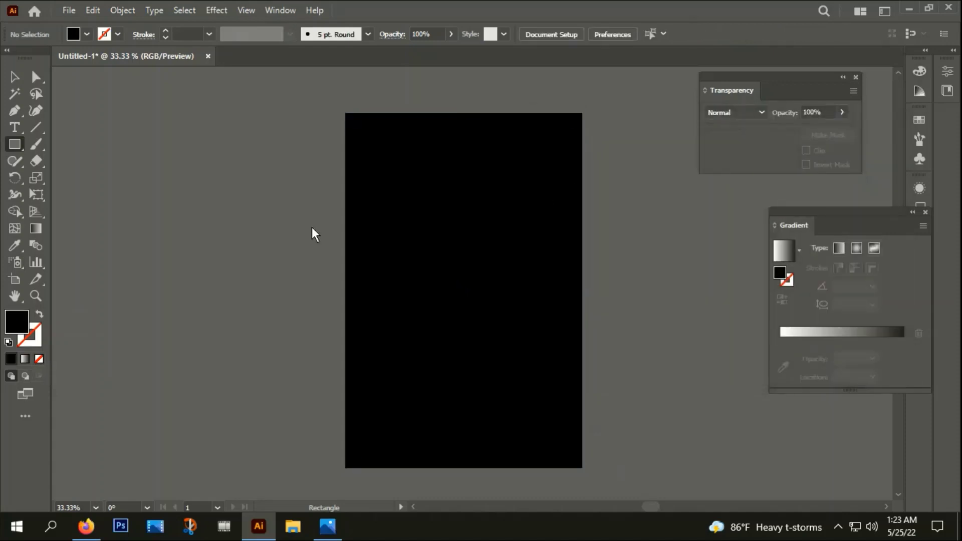
Place the DON'T-OVER-THINK JPG from the Desktop onto the canvas
left_click(69, 10)
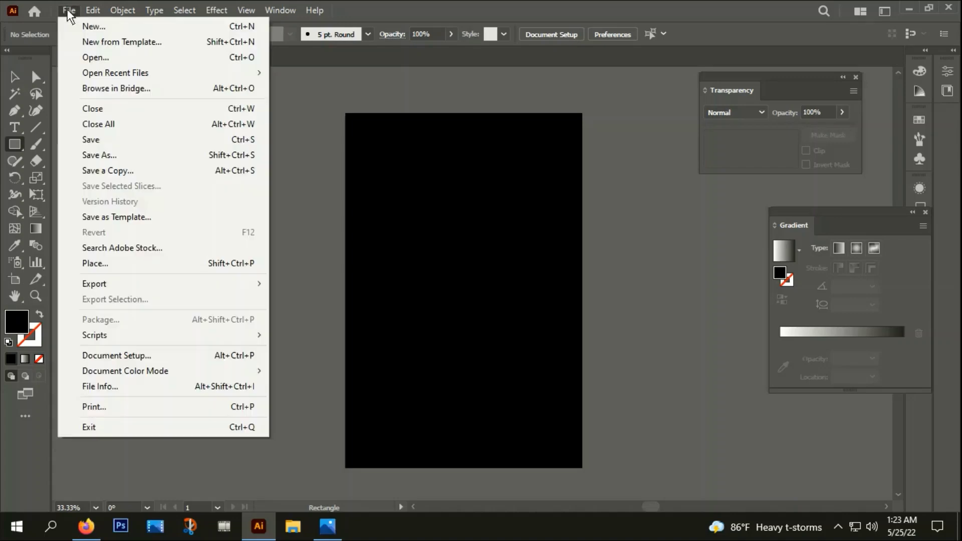
left_click(89, 263)
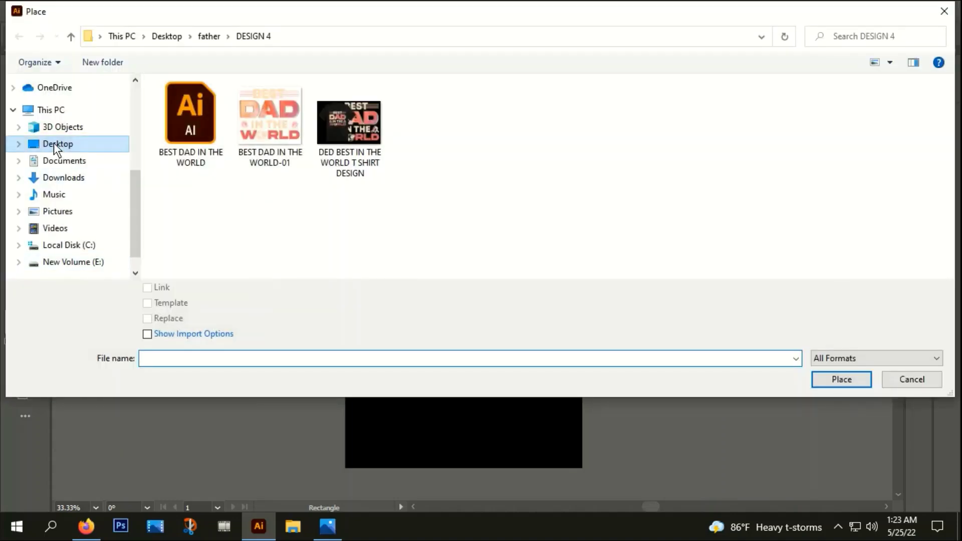
left_click(53, 143)
double_click(651, 134)
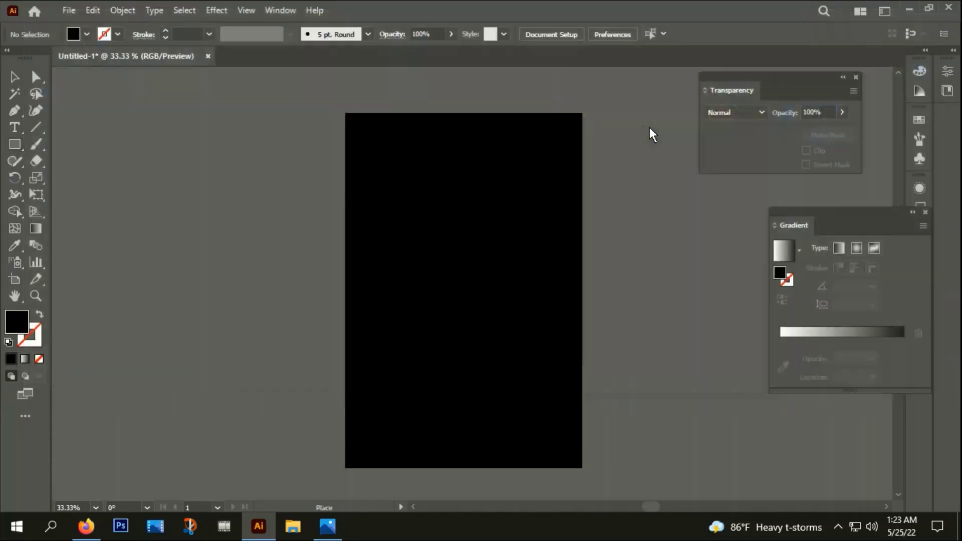
left_click(103, 181)
Zoom out and move the reference image up and left, off the artboard
scroll(455, 294, "down", 1)
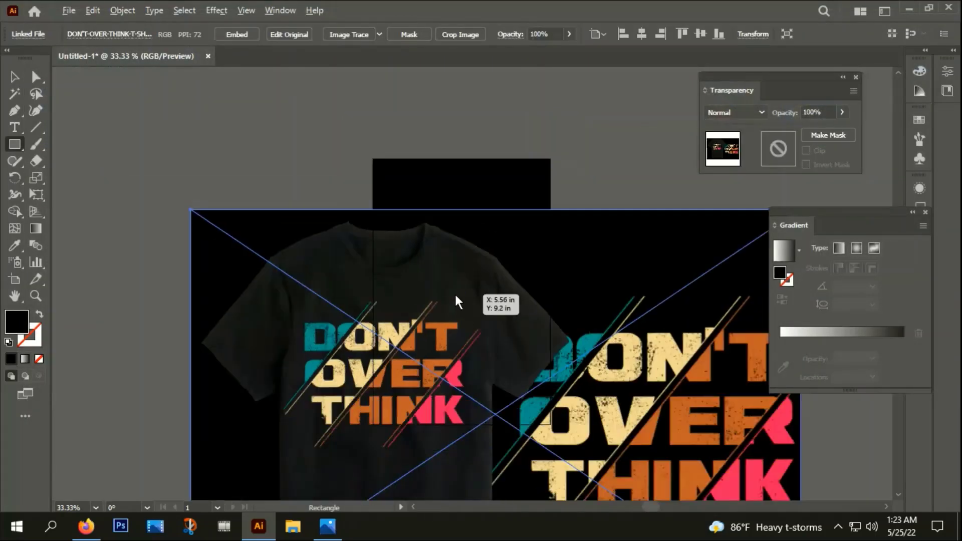
scroll(455, 293, "down", 2)
key("v")
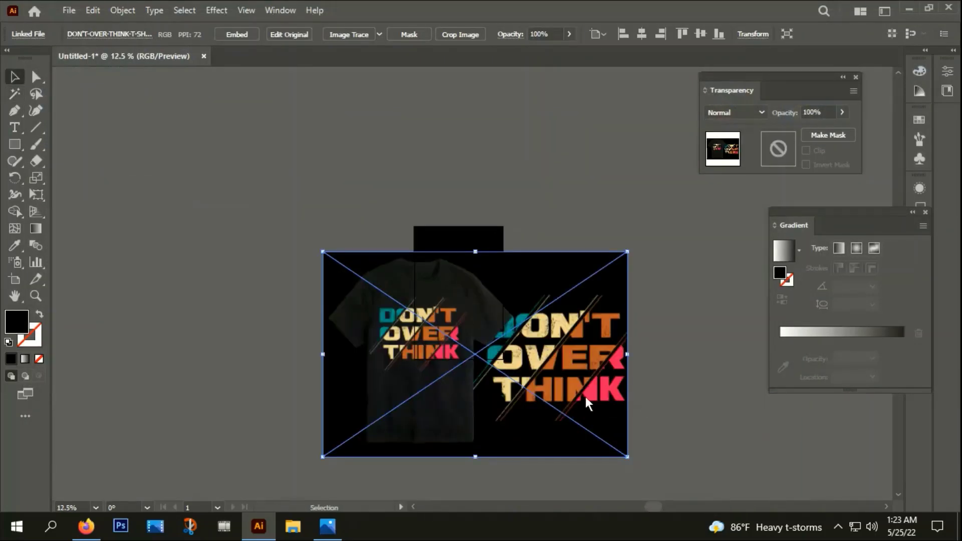
mouse_move(586, 396)
left_mouse_down()
mouse_move(444, 264)
mouse_move(347, 245)
left_mouse_up()
scroll(165, 189, "left", 1)
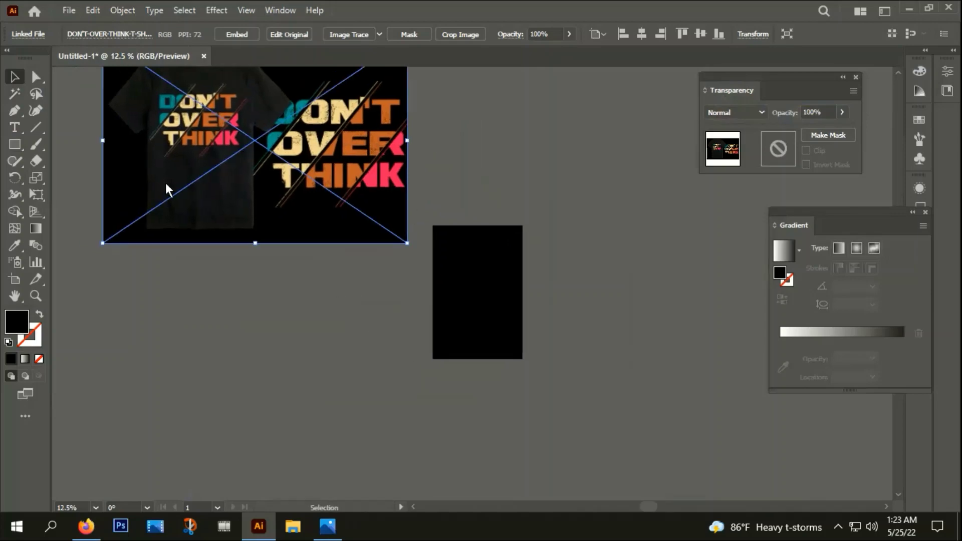
left_click_drag(15, 127, 136, 136)
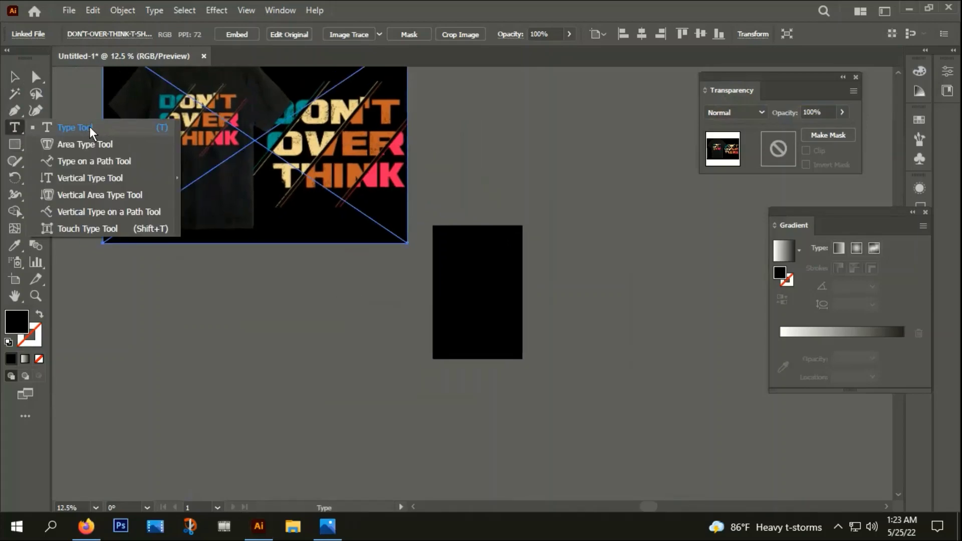
Type 'dont over think' as a new line of text on the canvas
left_click(91, 133)
left_click(228, 346)
left_click(228, 345)
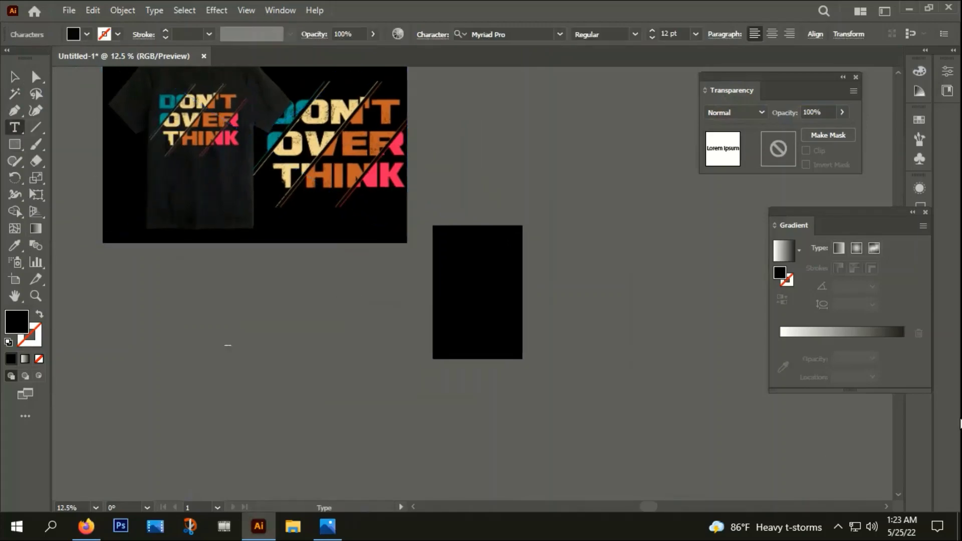
type("dont over think")
key("Escape")
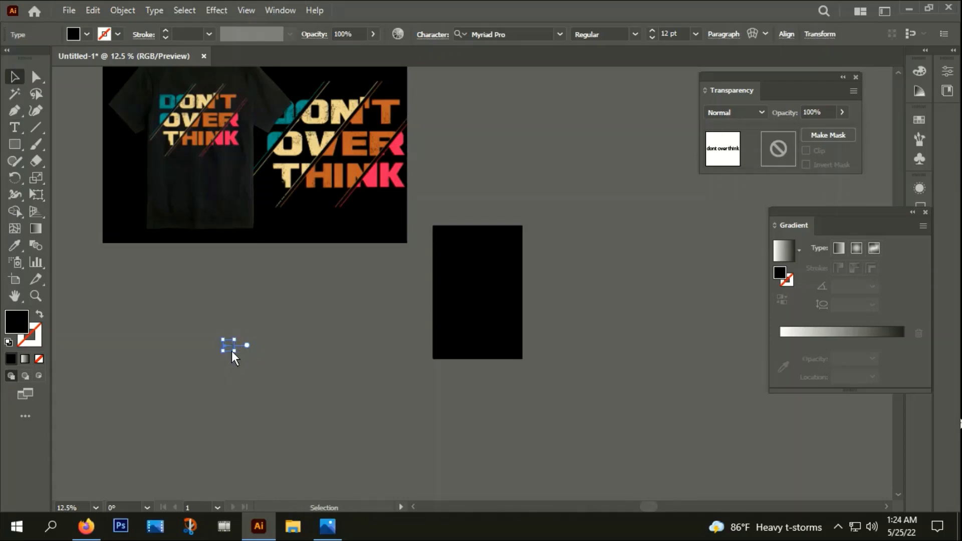
Scale the text up large, change it to UPPERCASE, and drag out a copy below
left_click_drag(232, 352, 303, 358)
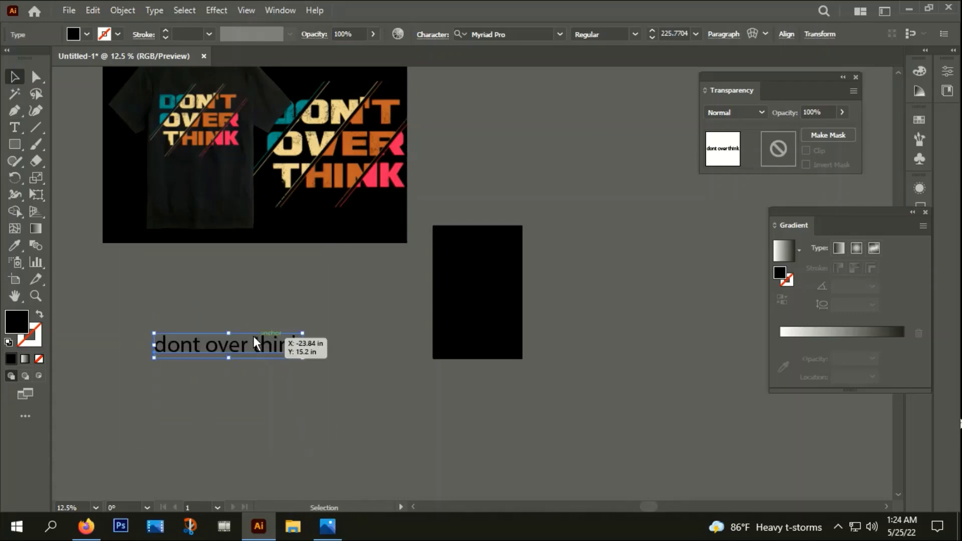
left_click_drag(256, 344, 280, 337)
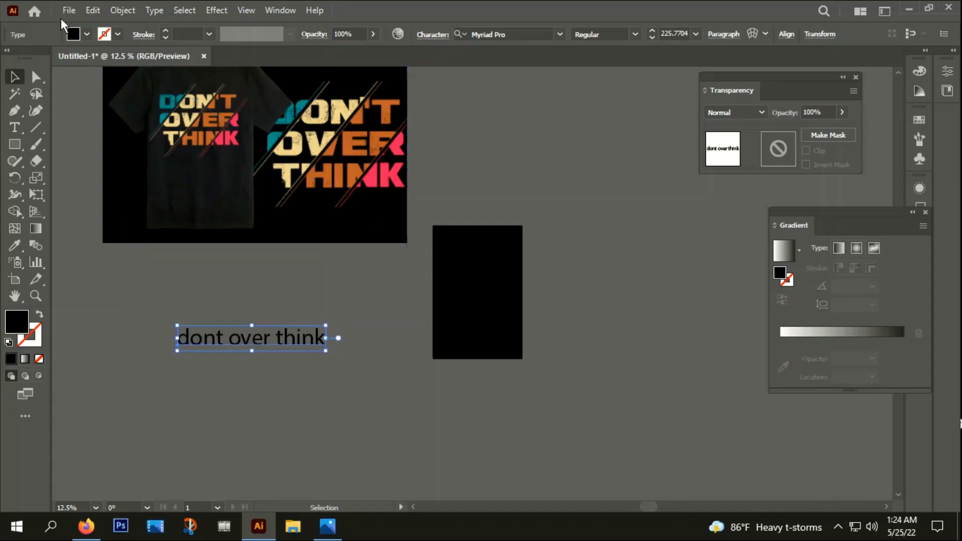
left_click(154, 10)
mouse_move(189, 226)
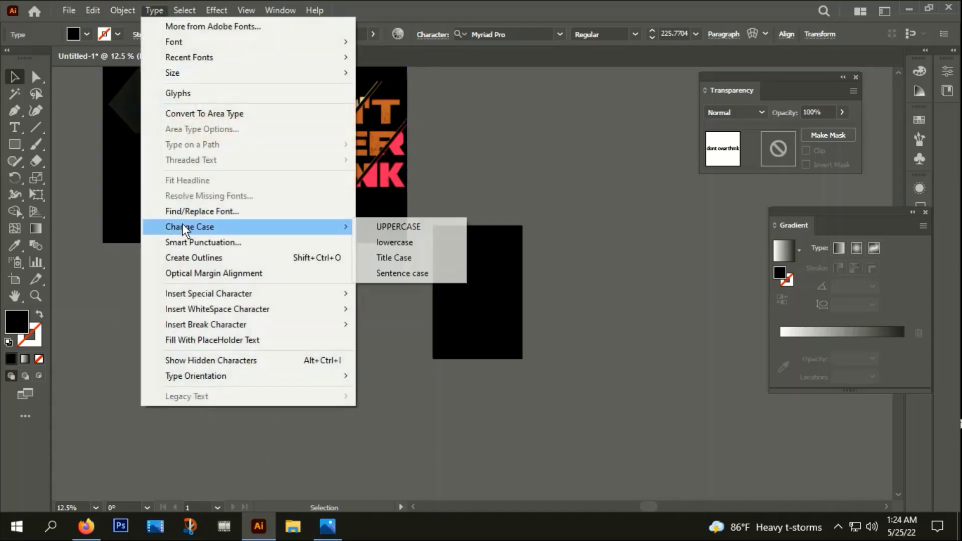
left_click(441, 226)
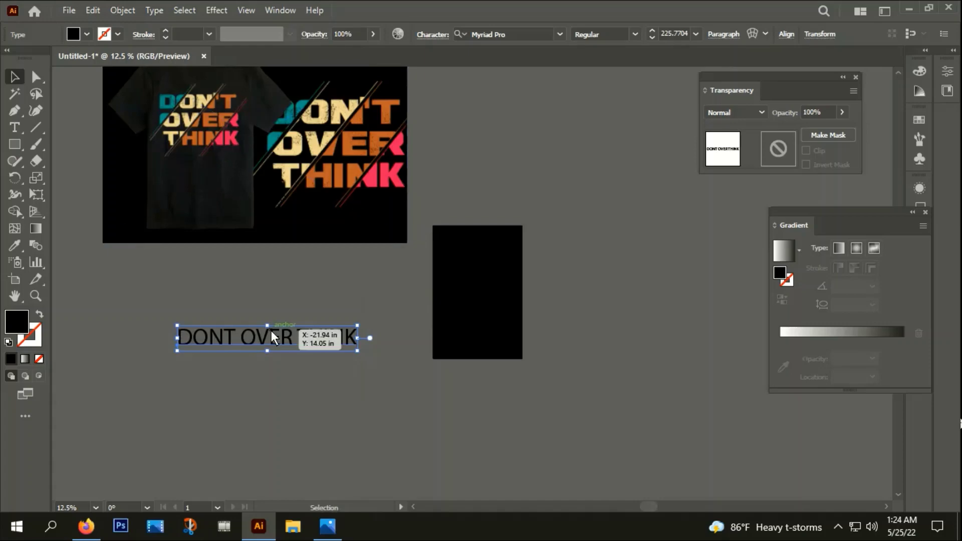
left_click_drag(274, 337, 279, 402)
Trim the text copies down to separate DONT, OVER and THINK lines
key("t")
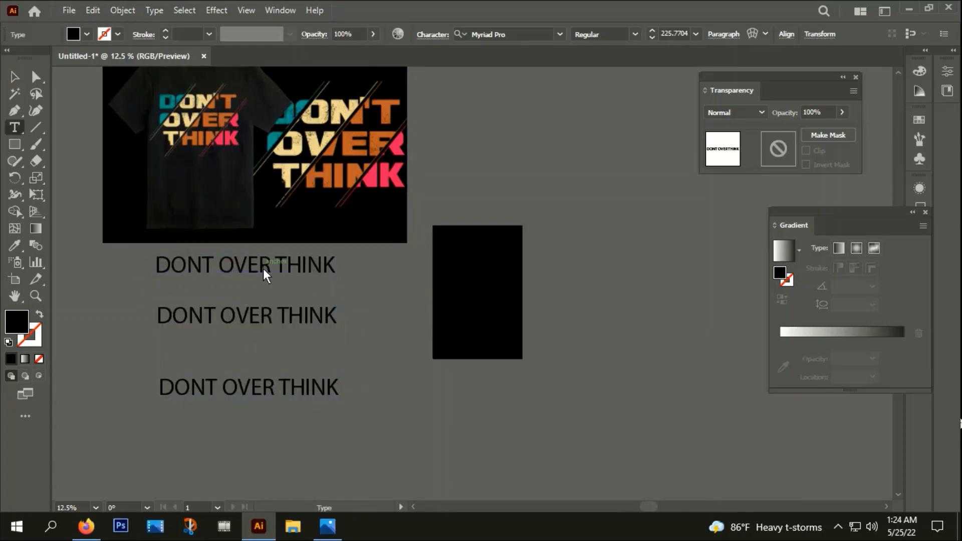
left_click_drag(221, 264, 382, 271)
key("BackSpace")
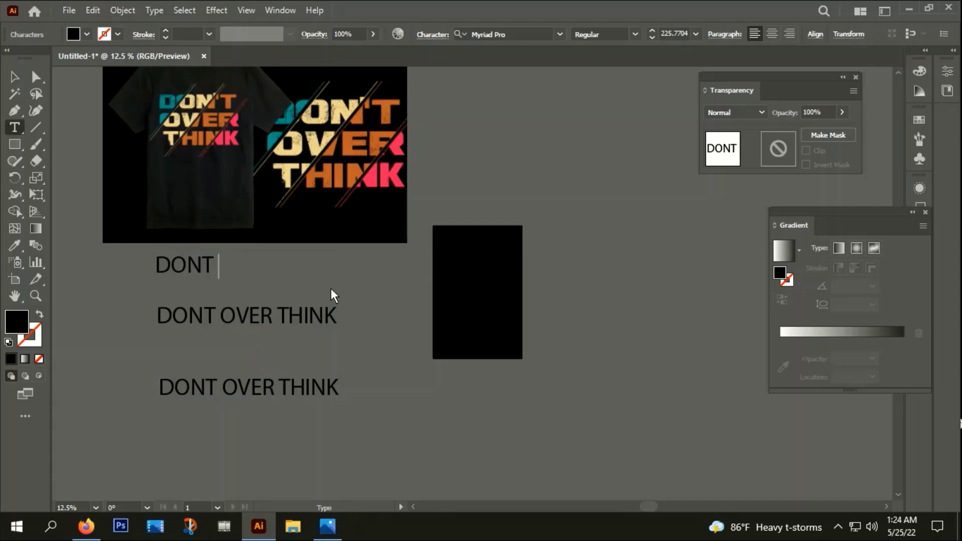
left_click_drag(217, 323, 97, 307)
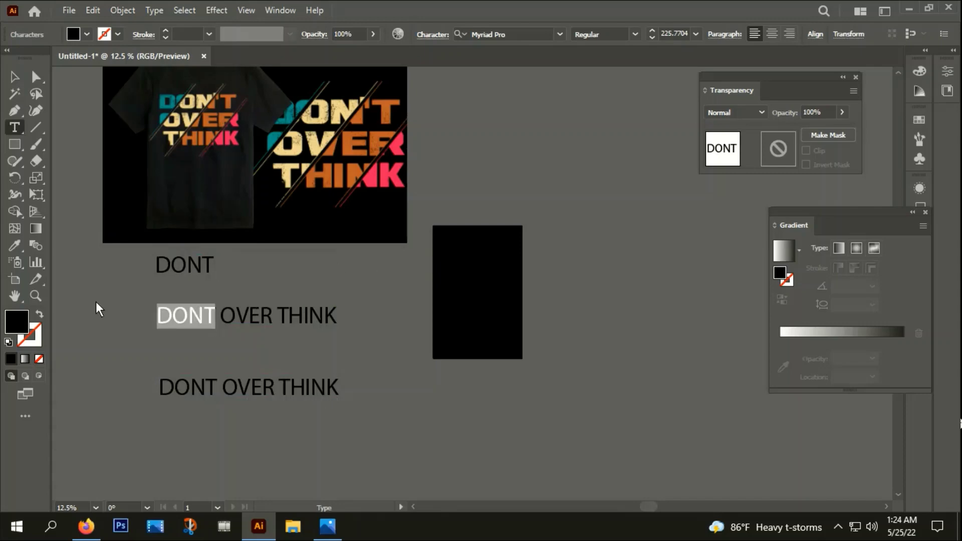
key("BackSpace")
left_click_drag(227, 318, 361, 341)
key("BackSpace")
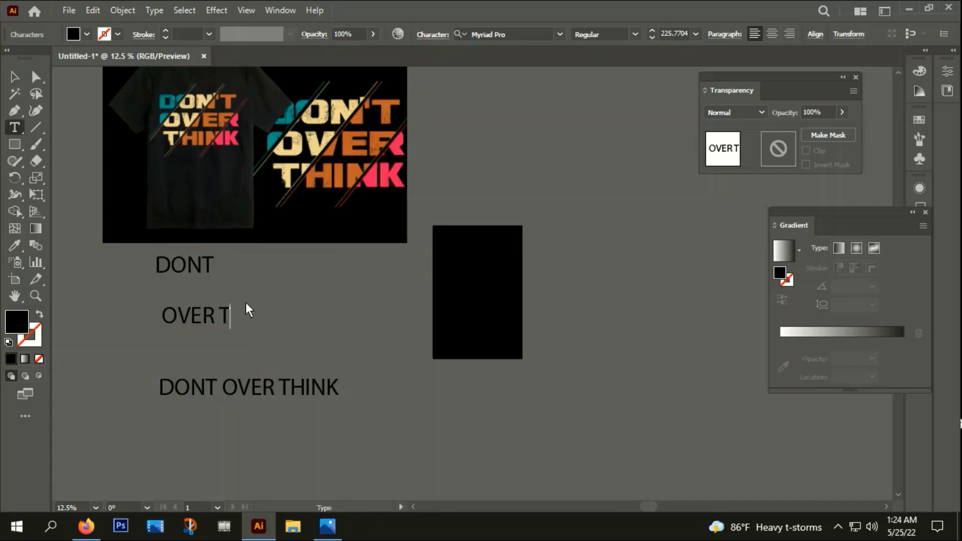
left_click_drag(240, 318, 219, 319)
key("BackSpace")
left_click_drag(271, 389, 94, 369)
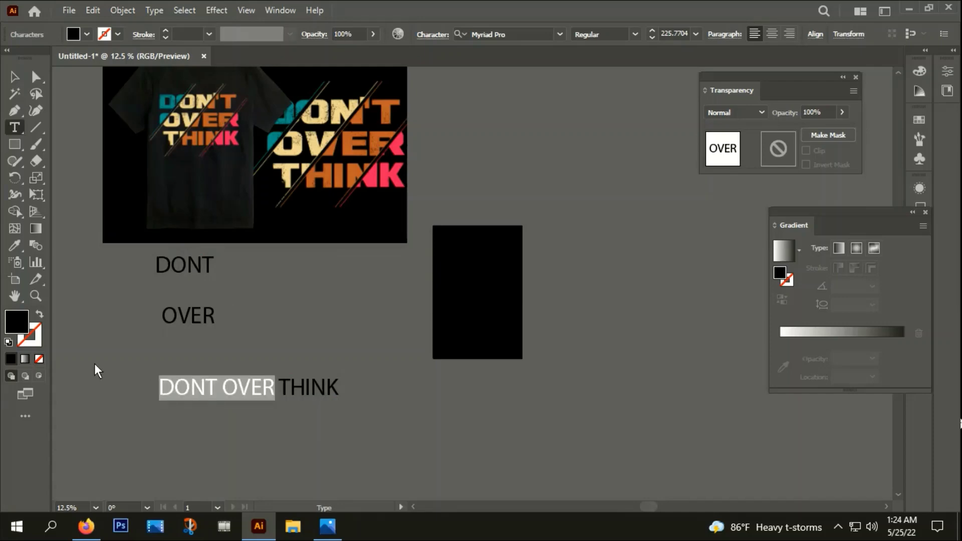
key("BackSpace")
key("Escape")
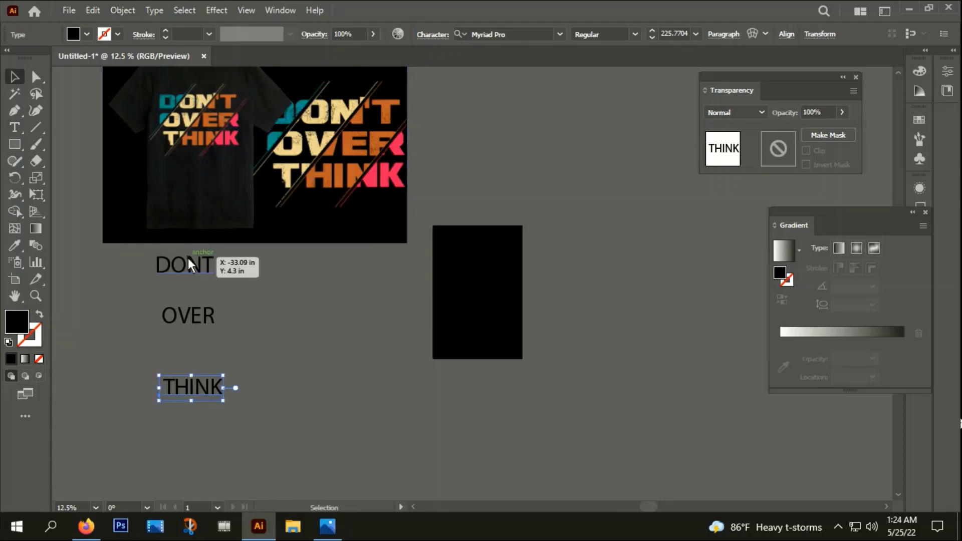
Place the cursor between N and T in DONT, removing a mistyped semicolon
left_click(203, 265)
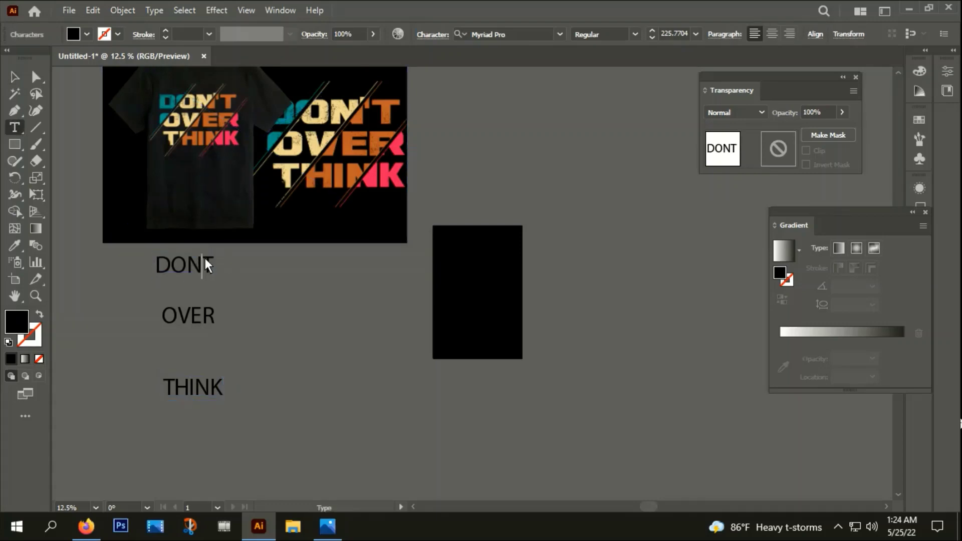
type(";")
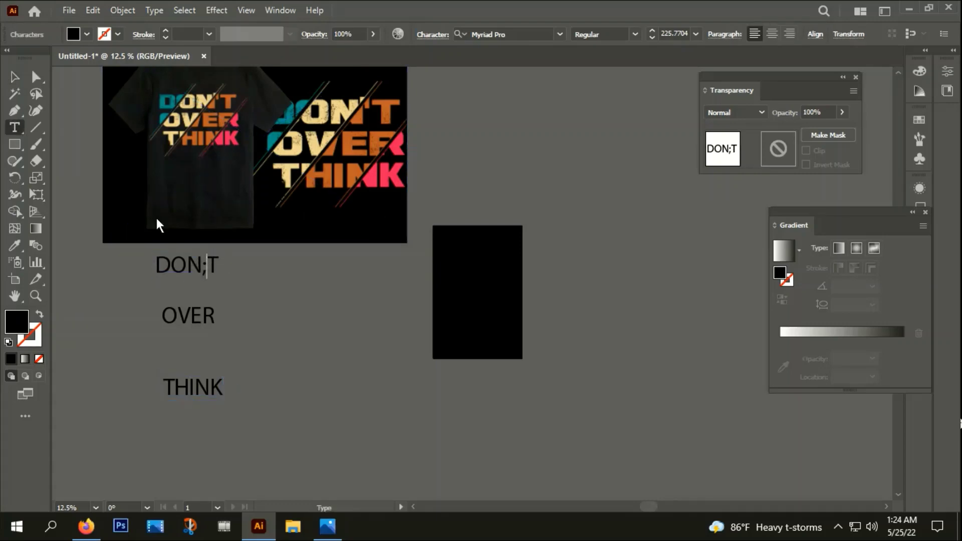
key("BackSpace")
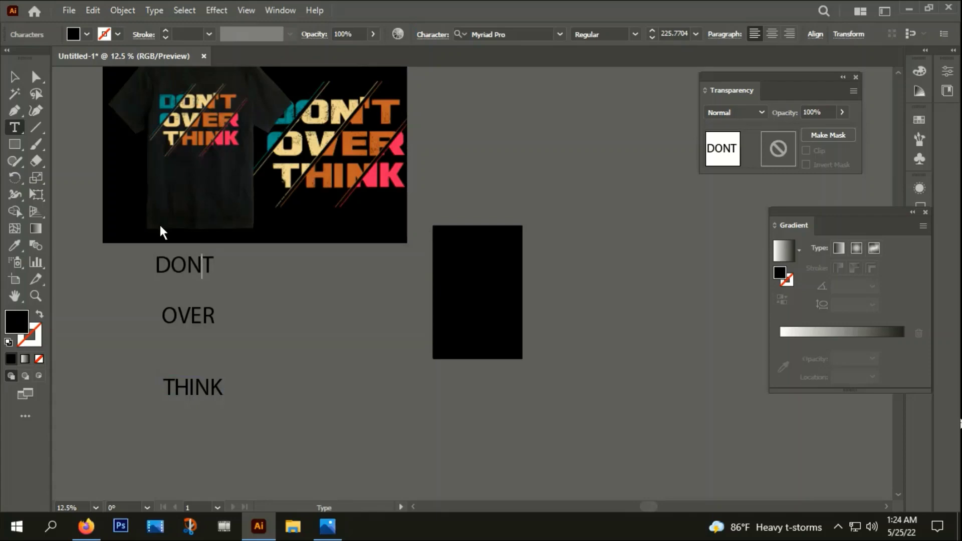
Insert the apostrophe so the top word reads DON'T, then select it
type("'")
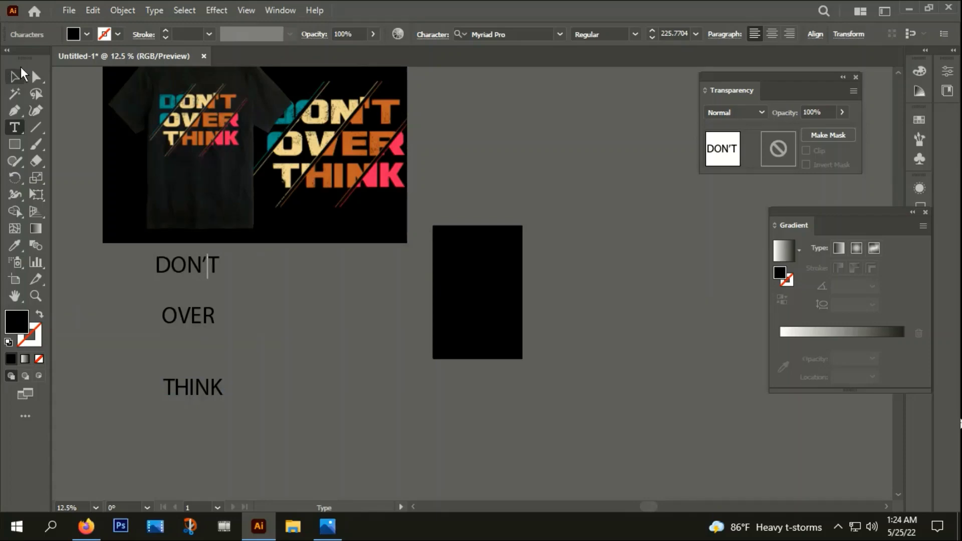
left_click(14, 77)
left_click(307, 326)
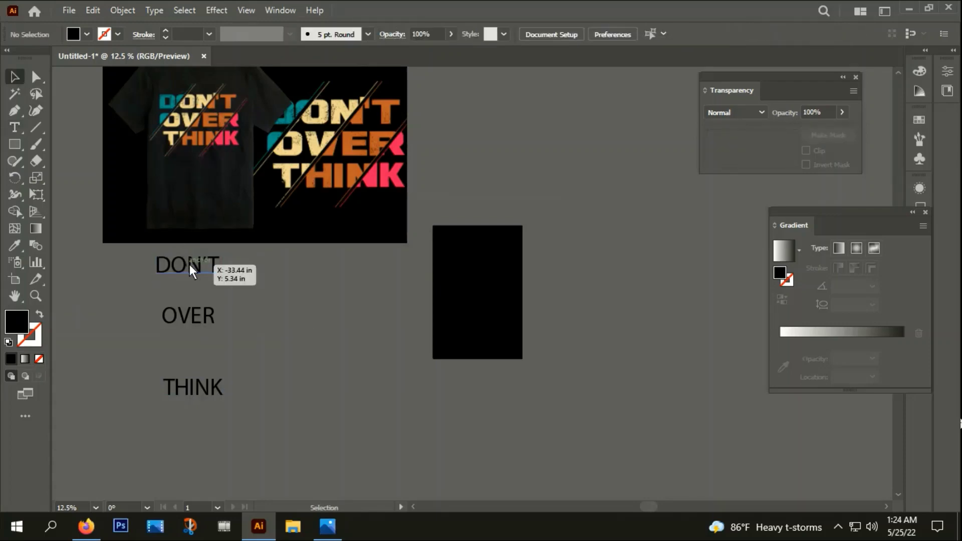
left_click(194, 267)
Stack OVER and THINK tightly under DON'T and select all three words
left_click(250, 334)
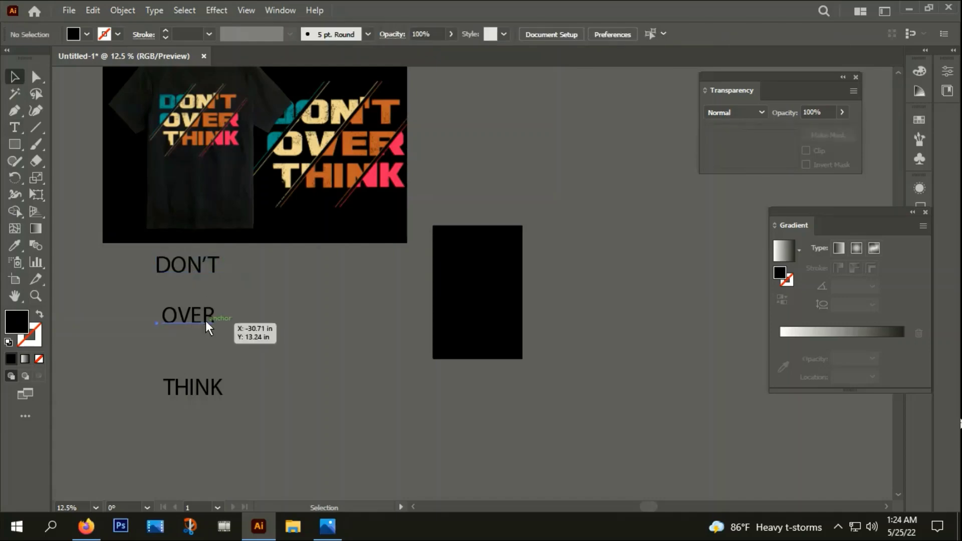
left_click_drag(206, 321, 207, 309)
left_click_drag(200, 387, 203, 334)
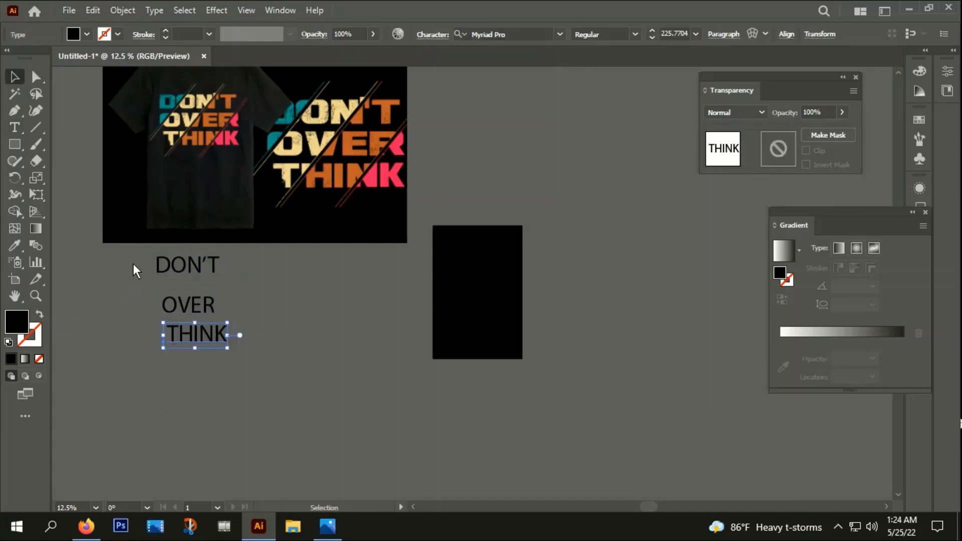
left_click_drag(133, 269, 272, 406)
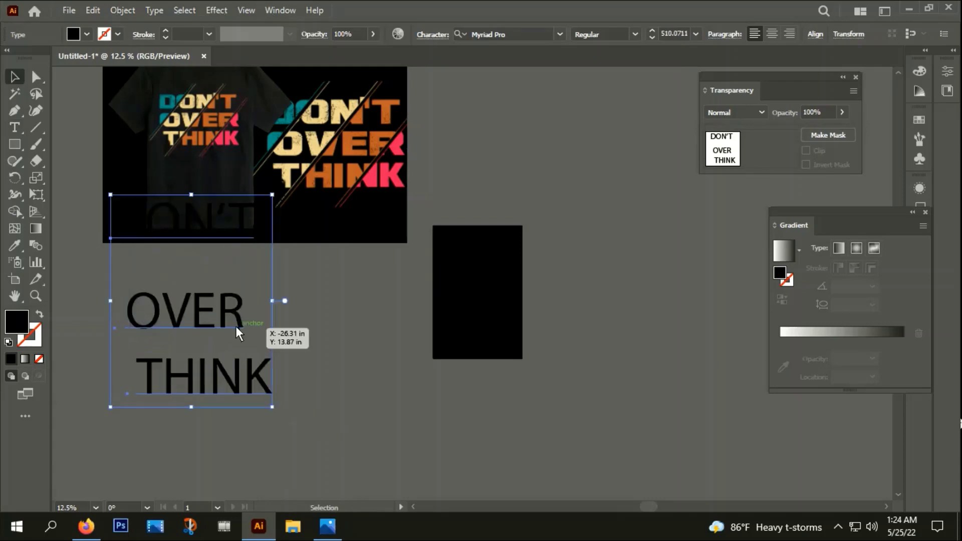
Zoom out and move the three-word block left of the artboard, then deselect
key("ctrl+minus")
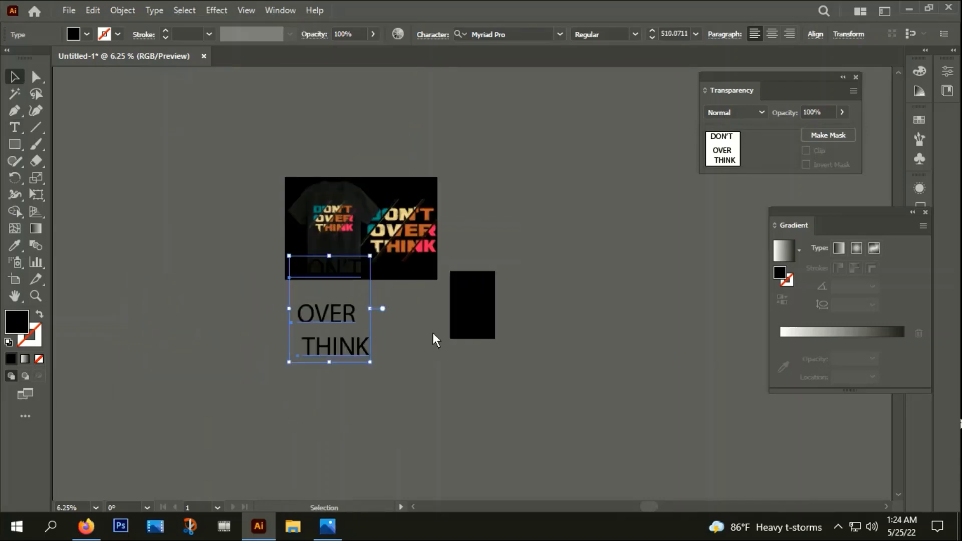
left_click_drag(321, 264, 200, 213)
scroll(194, 195, "up", 4)
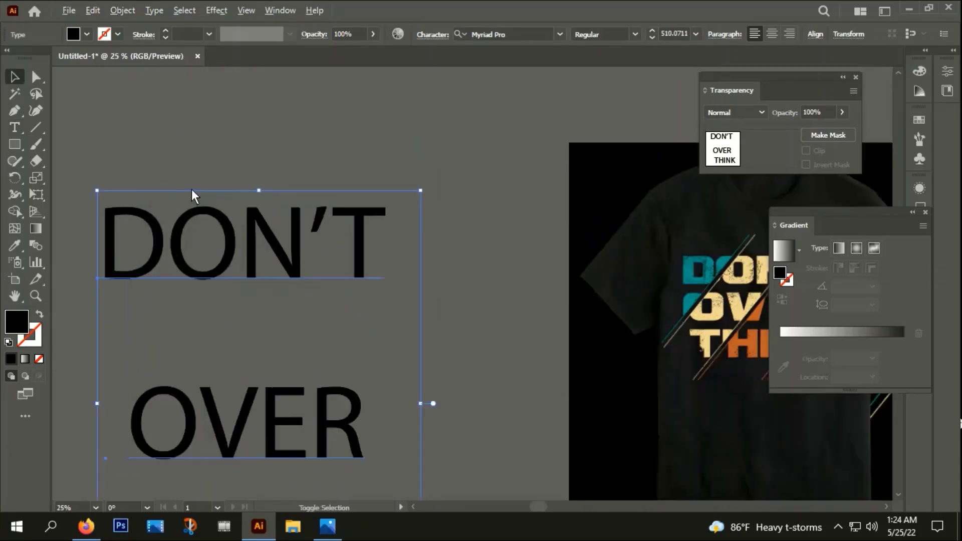
scroll(243, 179, "down", 2)
scroll(337, 313, "down", 3)
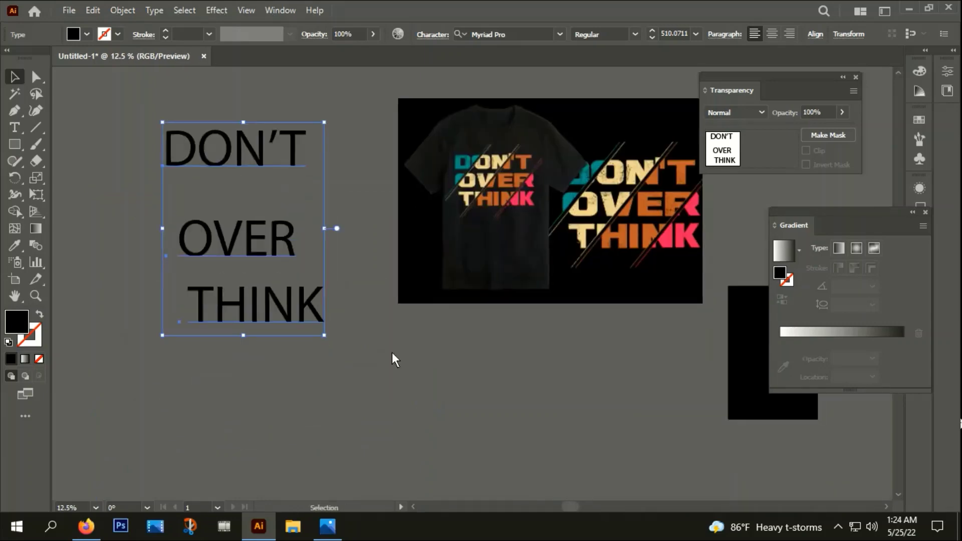
left_click(395, 364)
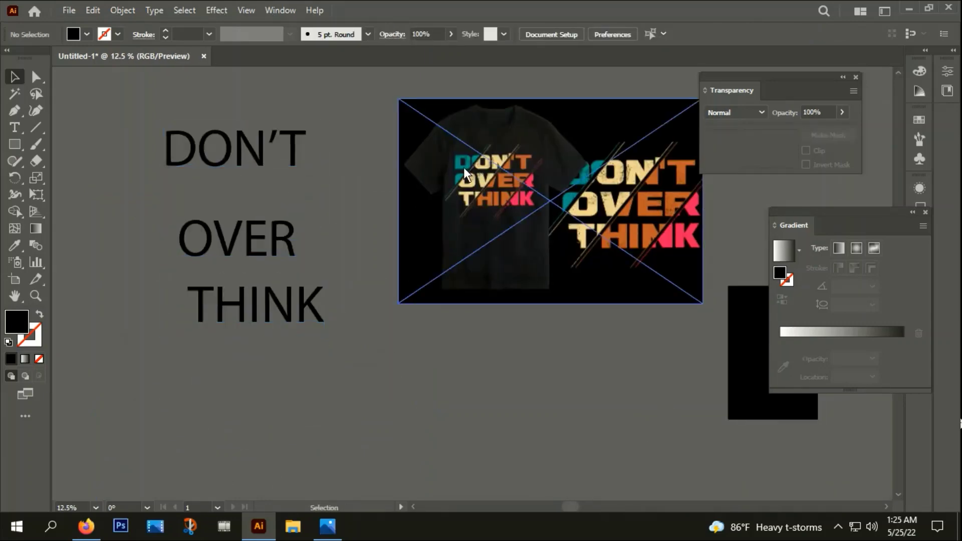
left_click(81, 530)
Open dafont.com in a new Firefox tab and browse the Serif category
left_click(332, 36)
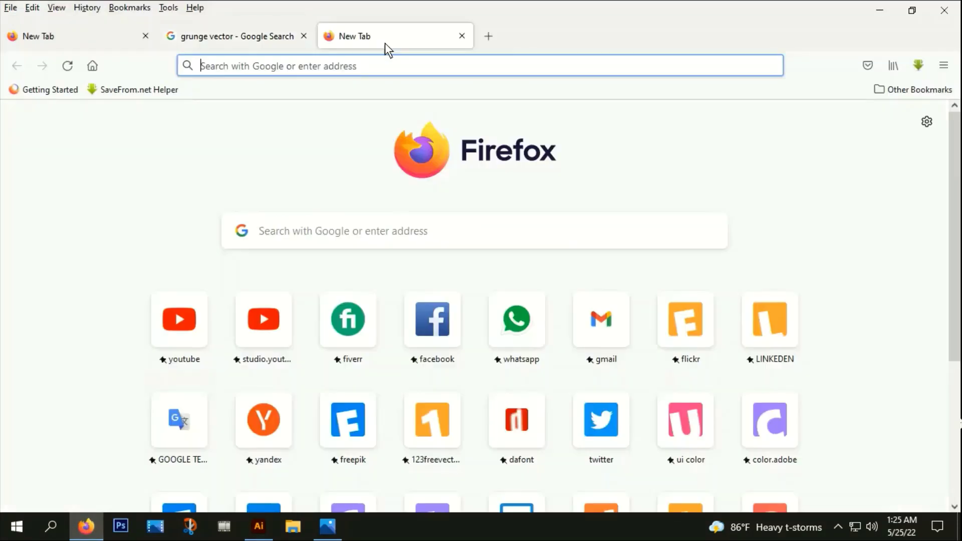
left_click(521, 426)
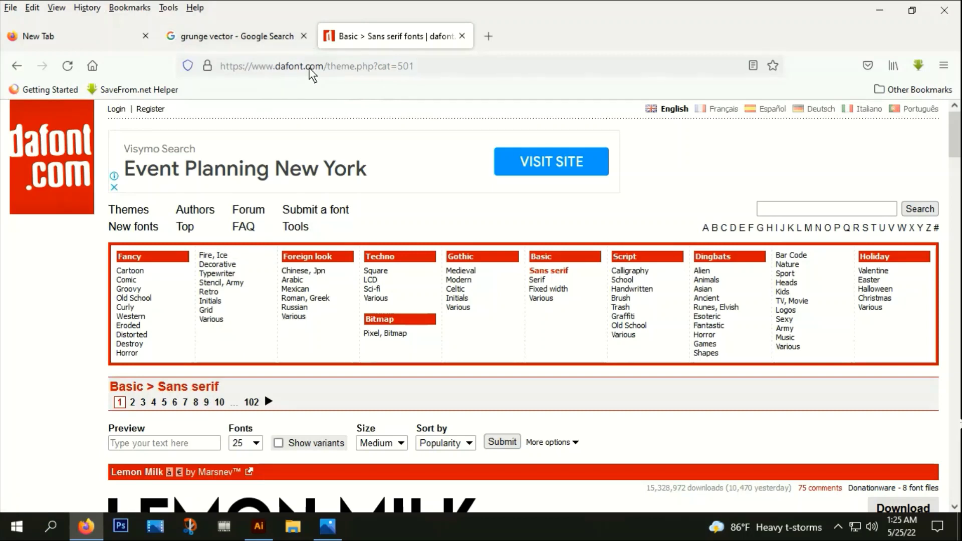
scroll(392, 242, "down", 3)
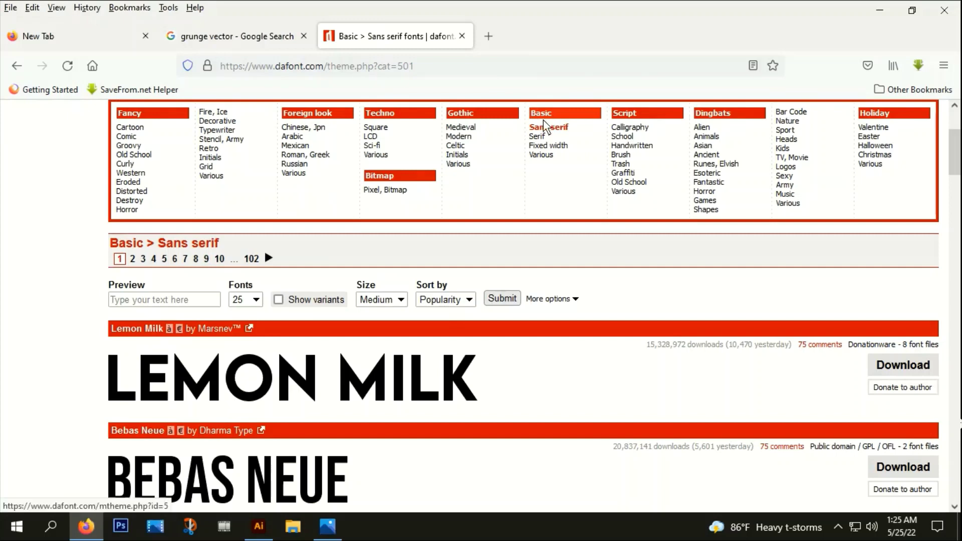
left_click(544, 139)
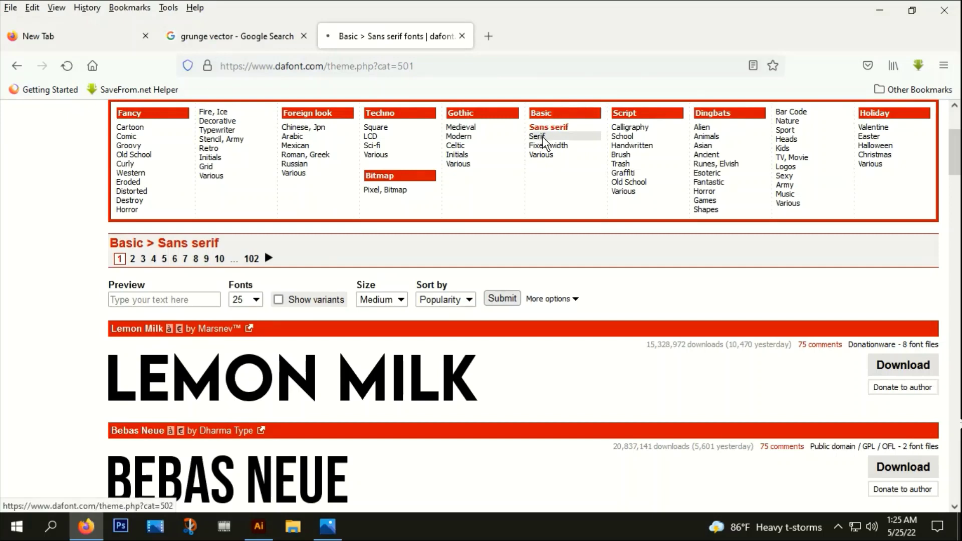
scroll(356, 314, "down", 4)
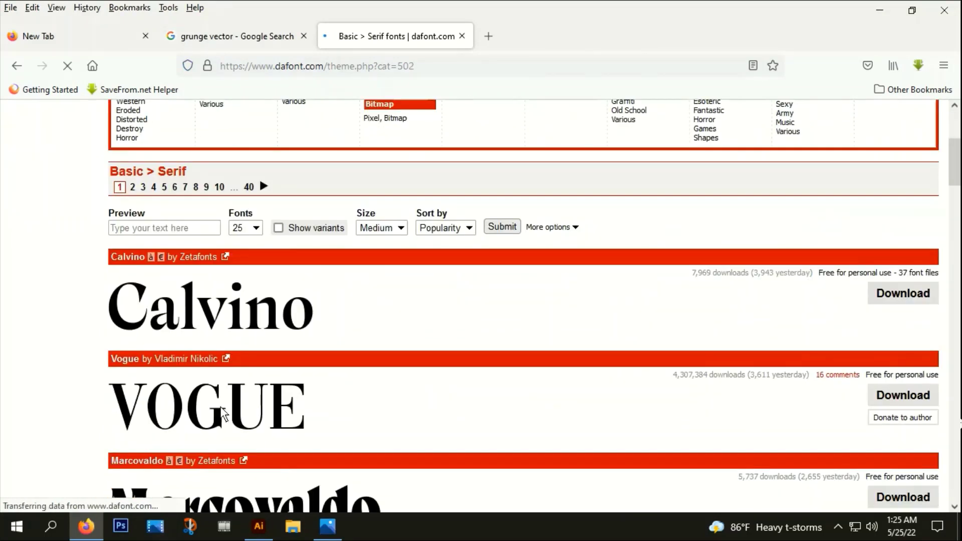
scroll(105, 265, "down", 4)
scroll(226, 250, "up", 1)
scroll(320, 302, "up", 5)
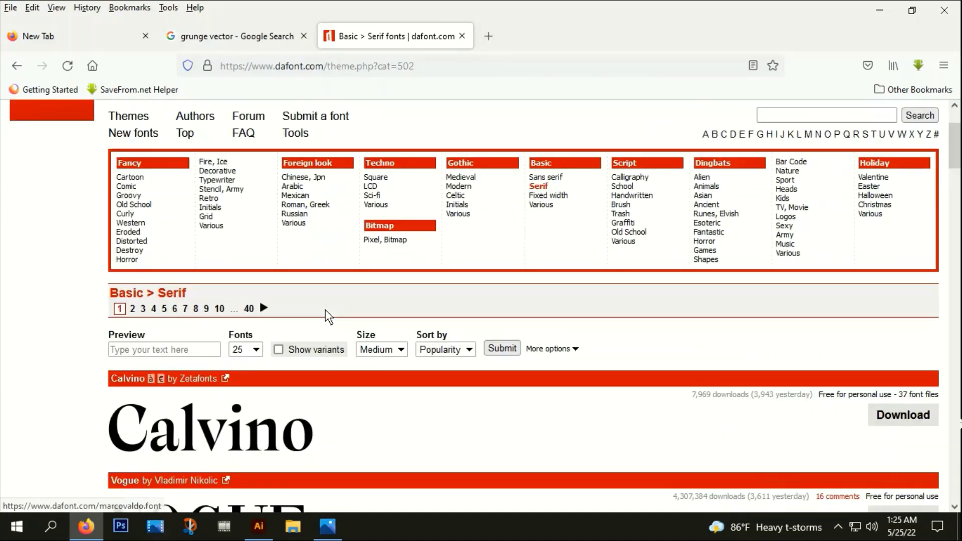
scroll(325, 309, "up", 2)
Switch to Basic > Sans serif and scroll down to the Heavitas font
left_click(559, 270)
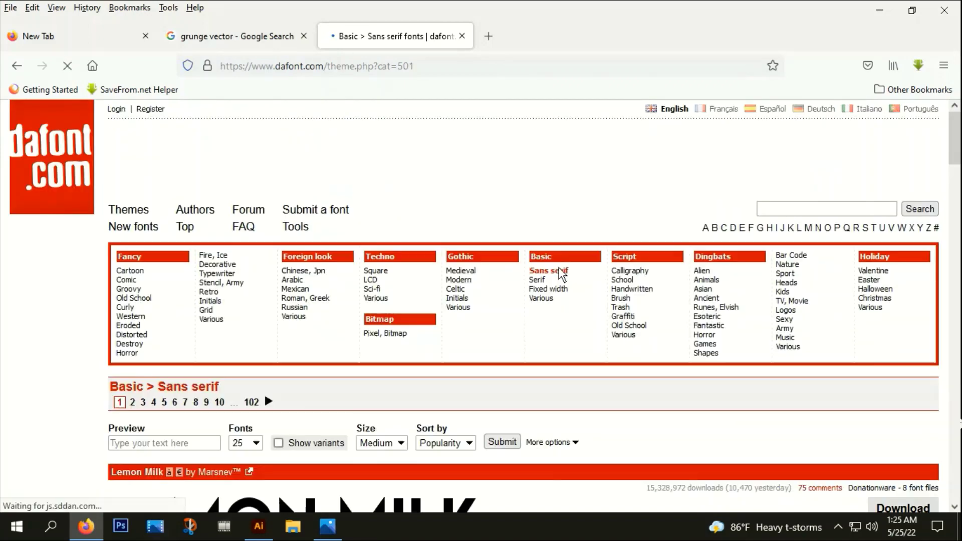
scroll(525, 314, "down", 5)
scroll(525, 313, "down", 1)
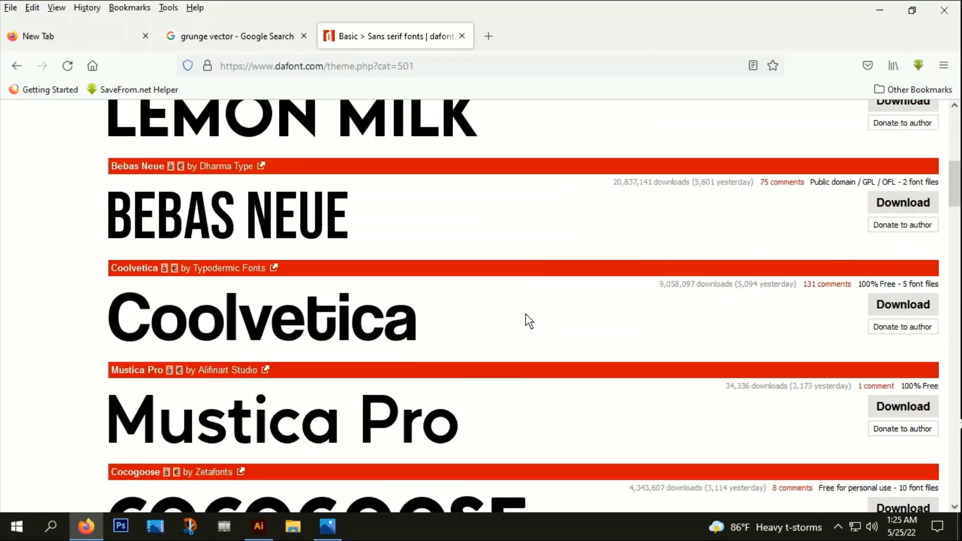
scroll(525, 313, "down", 5)
scroll(525, 314, "down", 3)
scroll(512, 315, "down", 1)
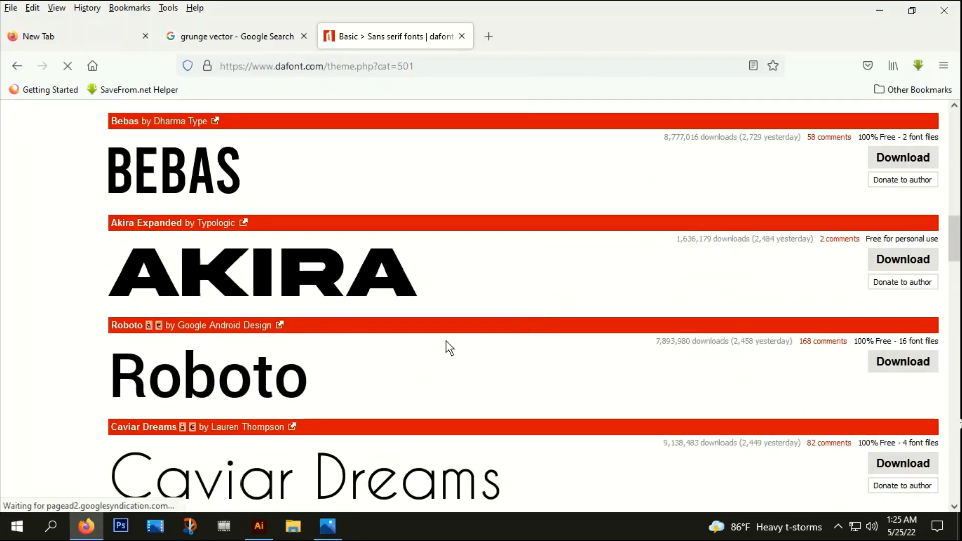
scroll(447, 341, "down", 5)
scroll(448, 341, "up", 4)
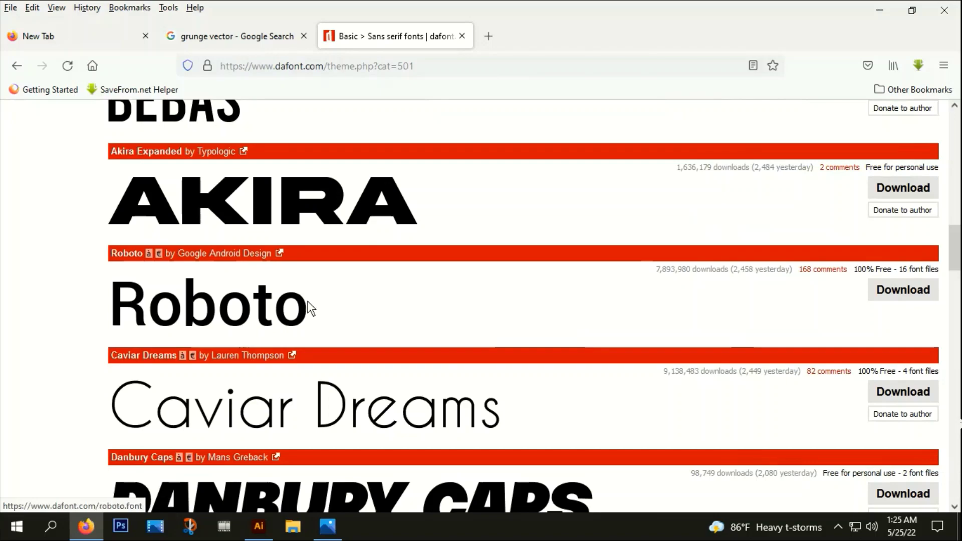
scroll(306, 307, "down", 7)
scroll(434, 322, "down", 5)
scroll(433, 322, "down", 1)
scroll(433, 322, "down", 5)
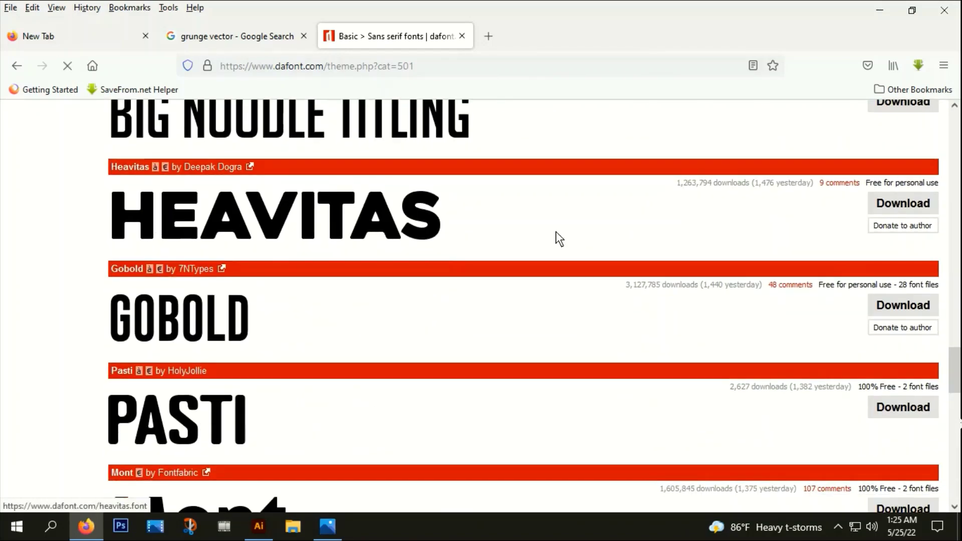
Download the Heavitas font and open heavitas.zip in WinRAR
left_click(884, 200)
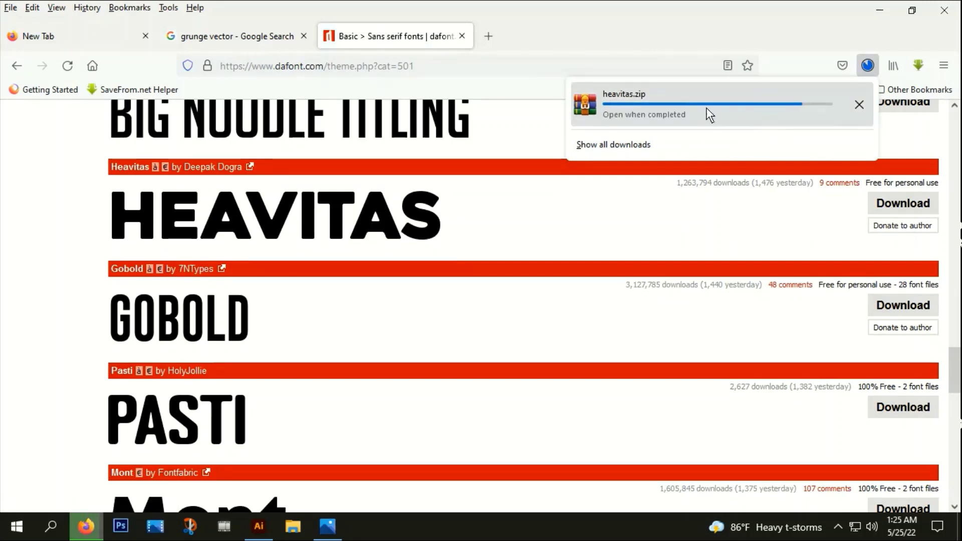
left_click(657, 108)
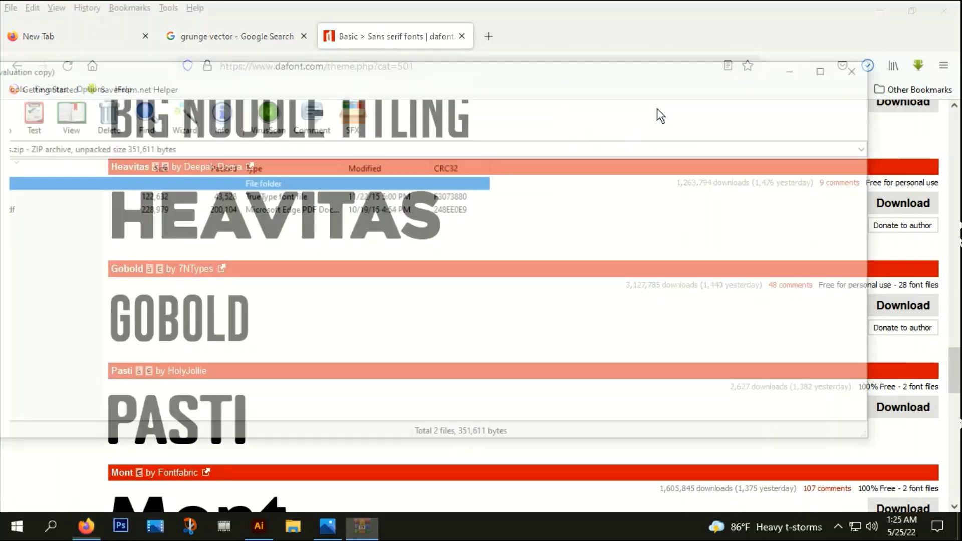
left_click(748, 38)
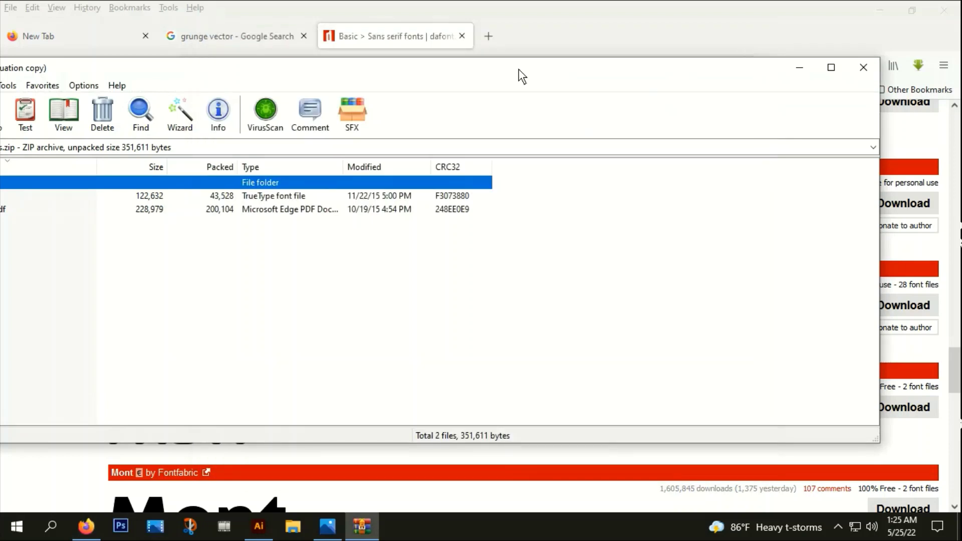
mouse_move(464, 74)
left_mouse_down()
mouse_move(800, 50)
mouse_move(736, 34)
left_mouse_up()
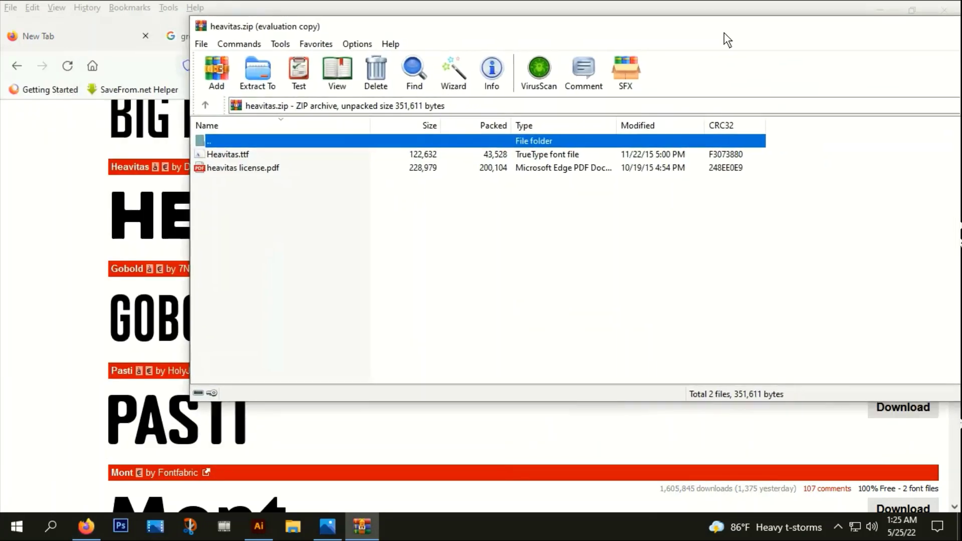
Install Heavitas.ttf over the existing copy, close the archive, and select the Heavitas name
double_click(231, 155)
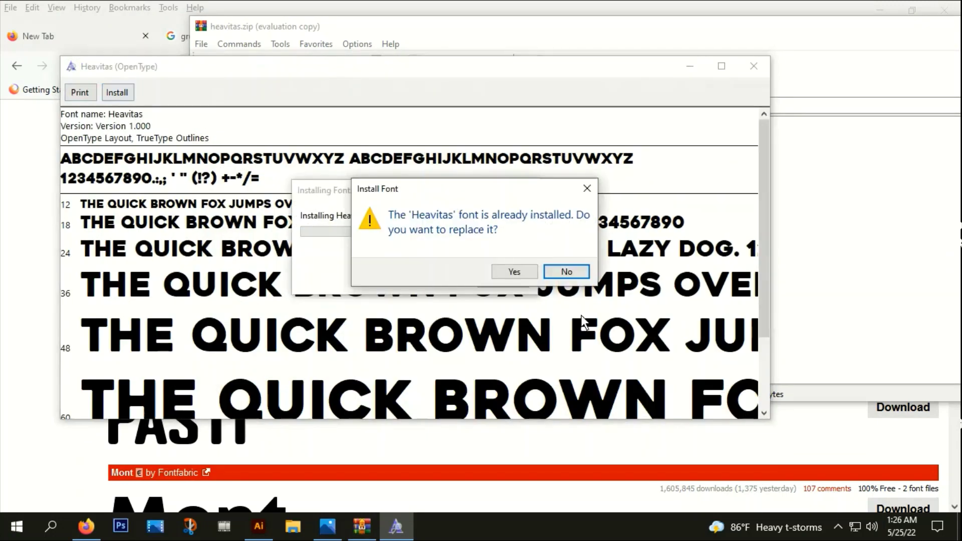
left_click(586, 188)
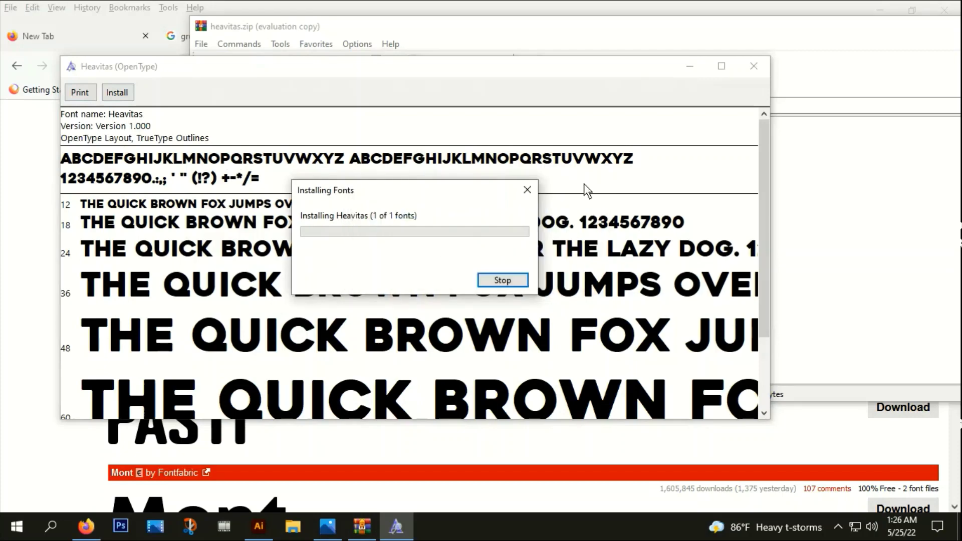
left_click(754, 65)
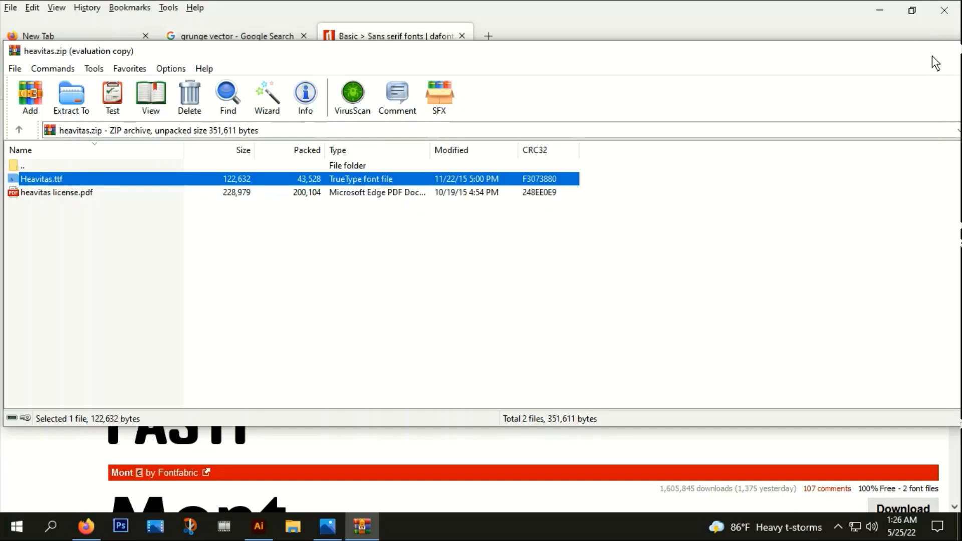
left_click(931, 55)
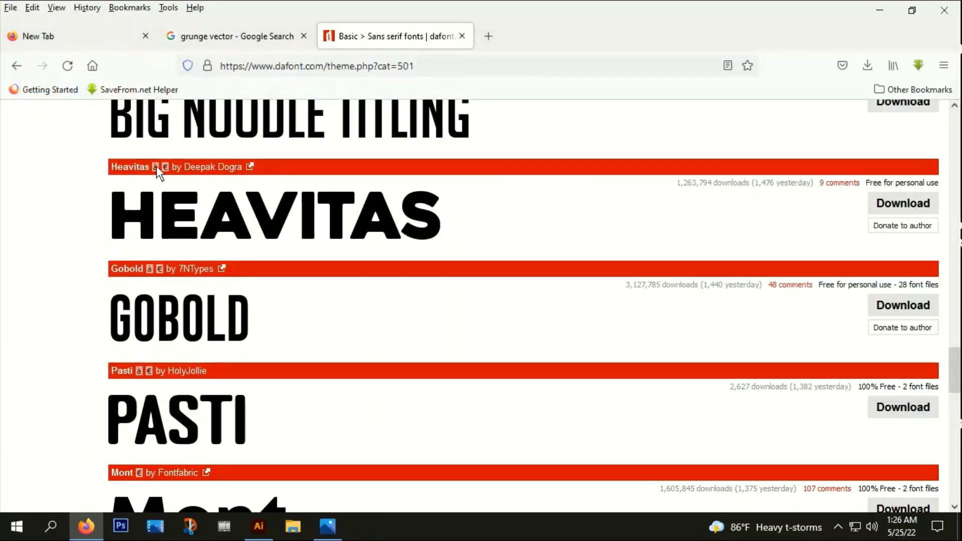
left_click_drag(150, 168, 102, 165)
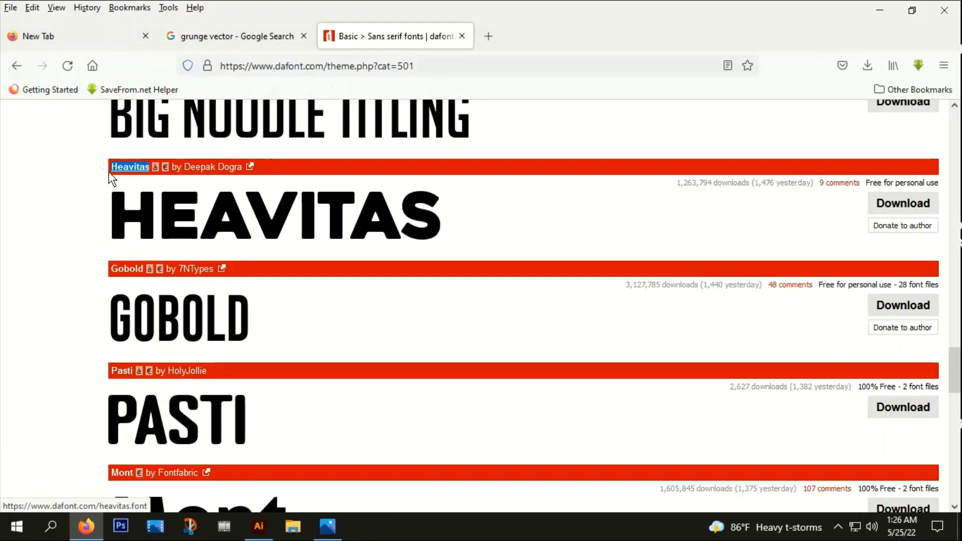
Set the DON'T OVER THINK text in the Heavitas font
left_click(255, 532)
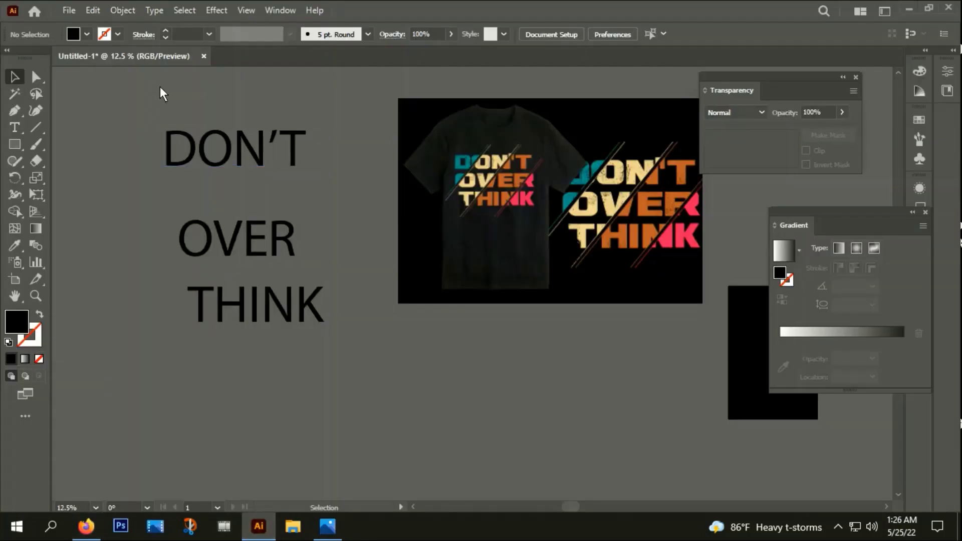
left_click(508, 33)
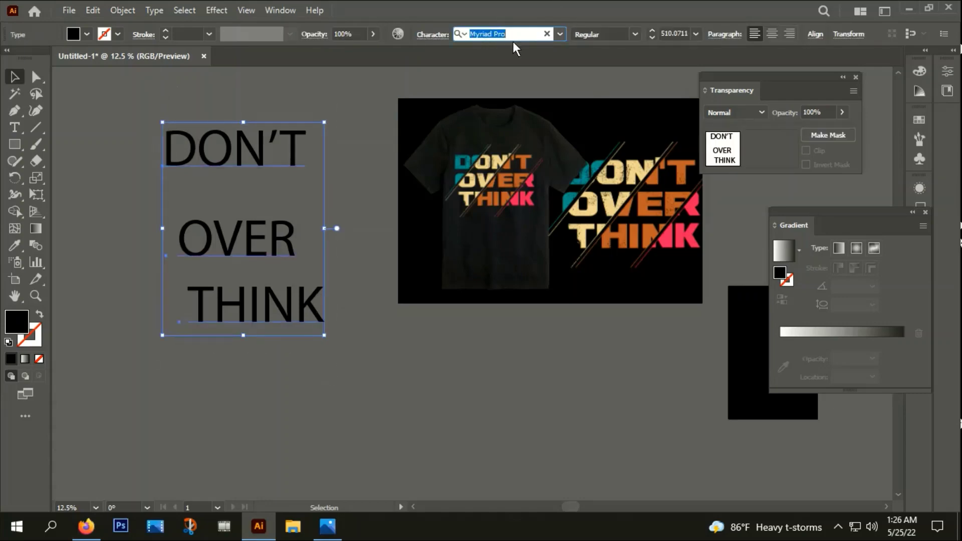
type("Heavitas")
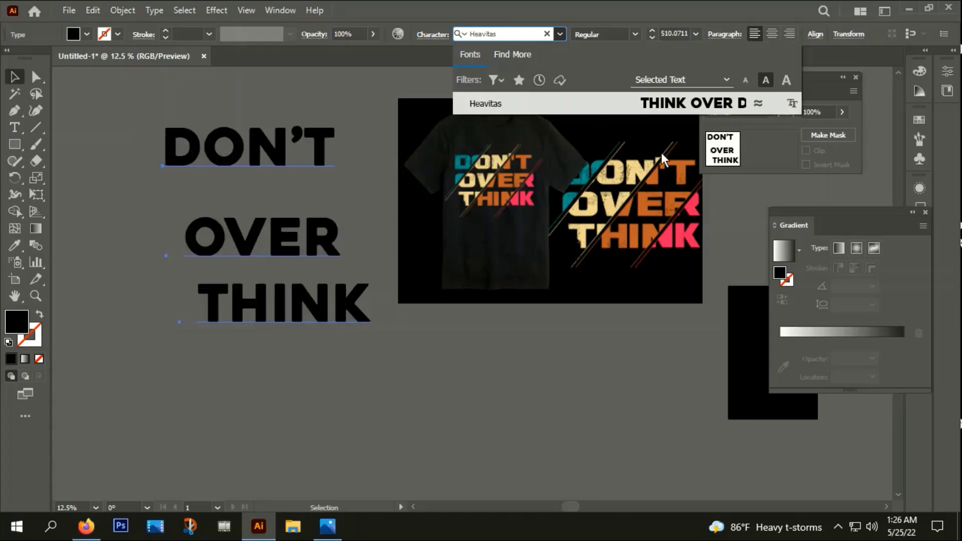
left_click(491, 105)
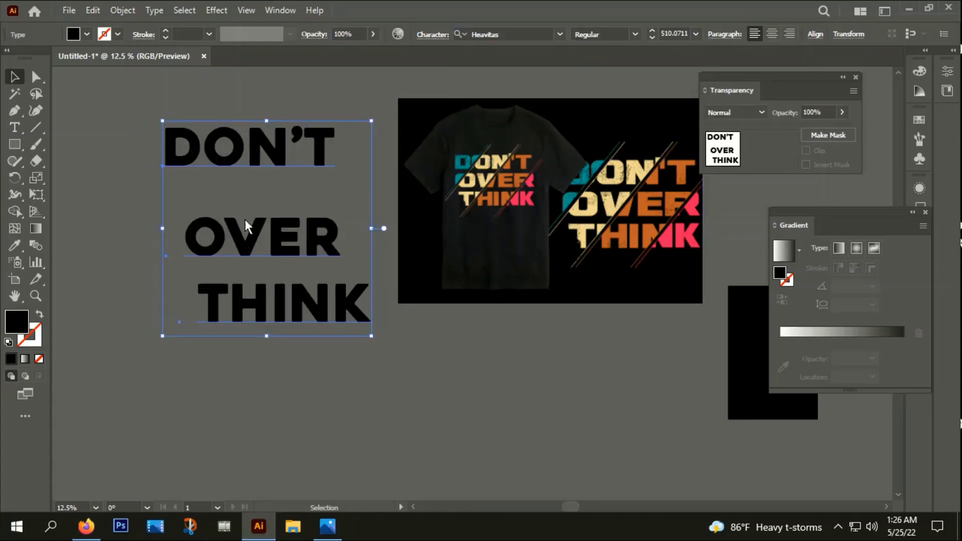
left_click(132, 94)
Move the T-shirt reference image to the right and reposition the text block
scroll(234, 153, "down", 1, "alt")
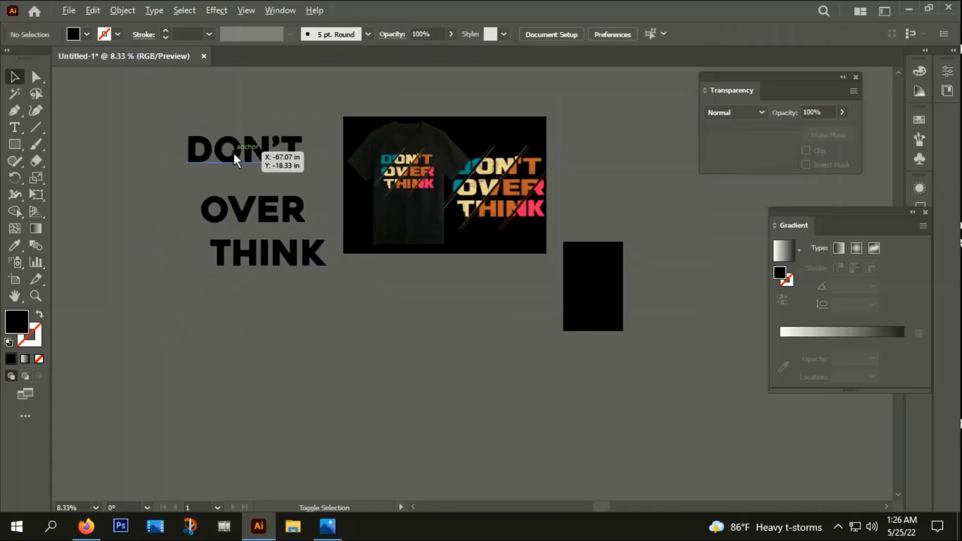
scroll(468, 207, "up", 2, "alt")
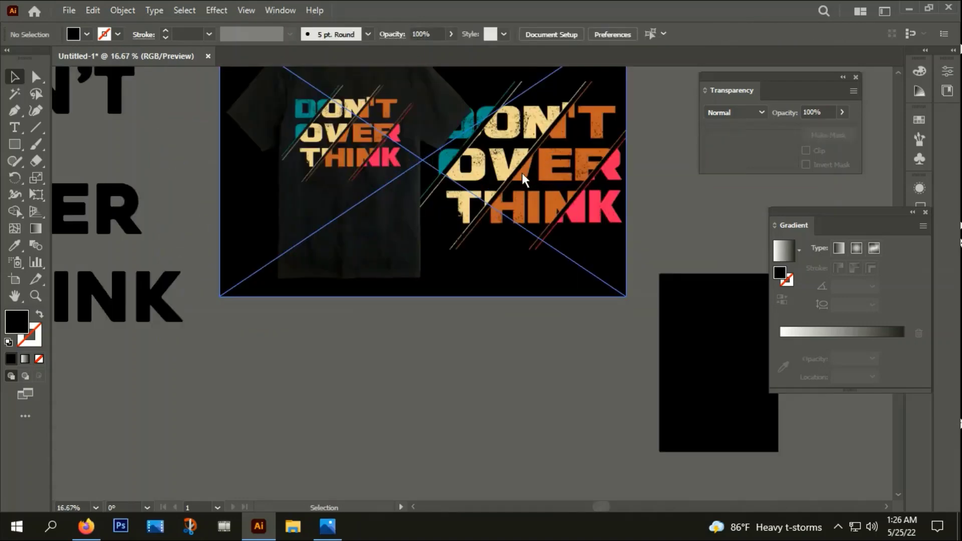
scroll(522, 173, "down", 3, "alt")
left_click_drag(433, 188, 746, 250)
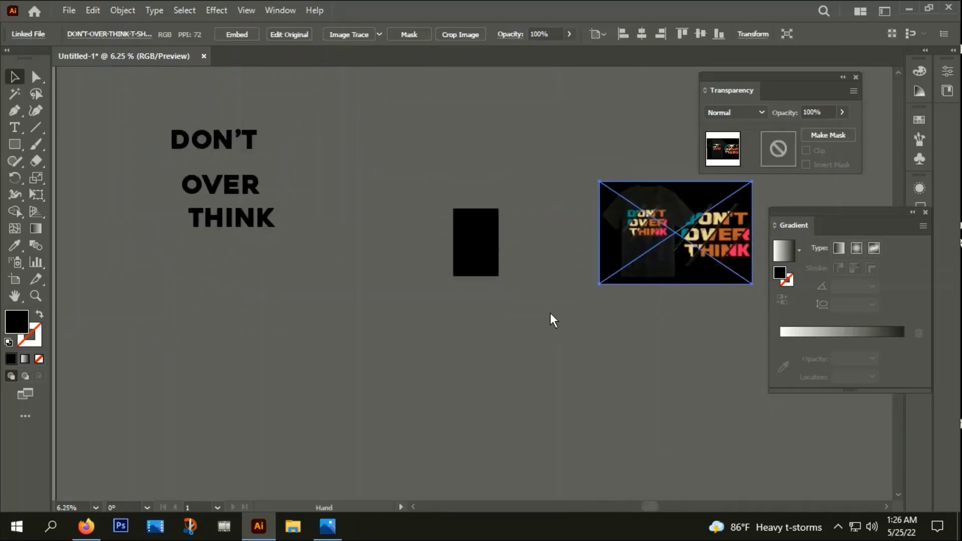
left_click_drag(550, 313, 540, 283)
left_click_drag(141, 98, 227, 208)
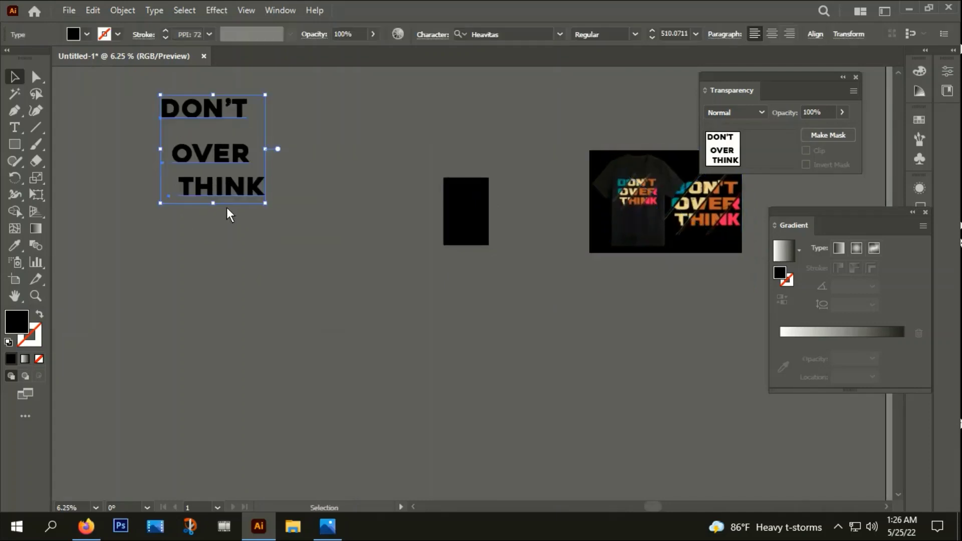
mouse_move(223, 155)
left_mouse_down()
mouse_move(306, 215)
mouse_move(288, 210)
left_mouse_up()
left_click(215, 150)
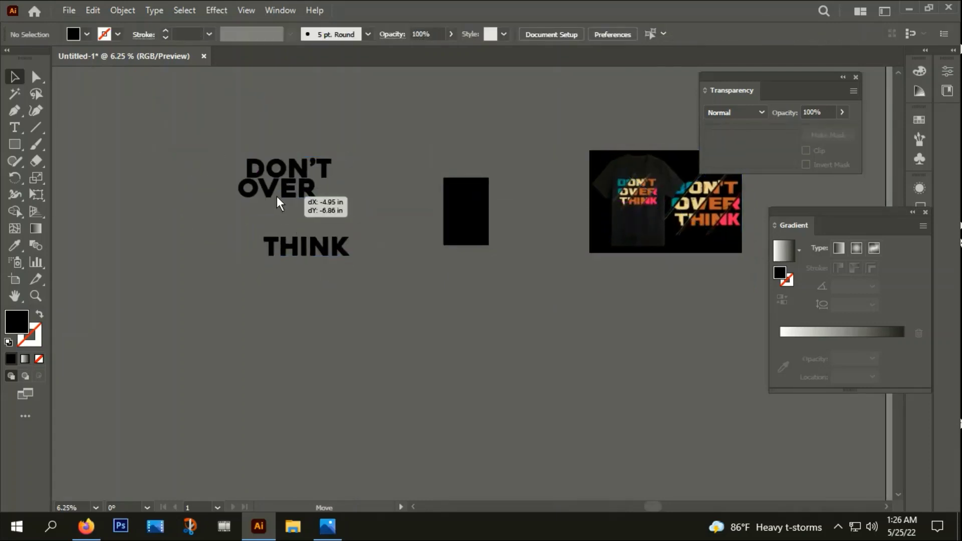
Tighten THINK under OVER, resize the three-word block, and place it beside the black rectangle
left_click_drag(296, 246, 279, 232)
left_click_drag(221, 148, 313, 280)
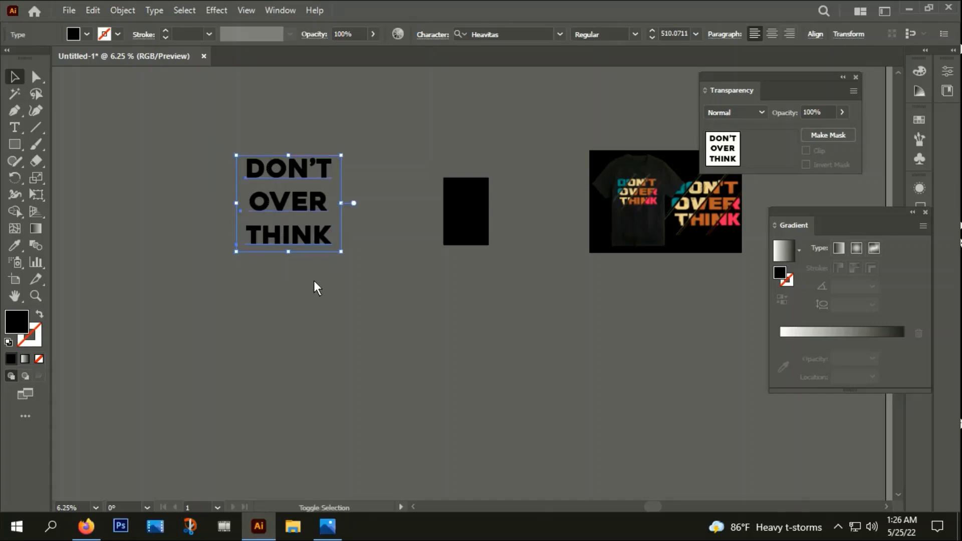
scroll(314, 256, "up", 1)
left_click_drag(351, 249, 392, 299)
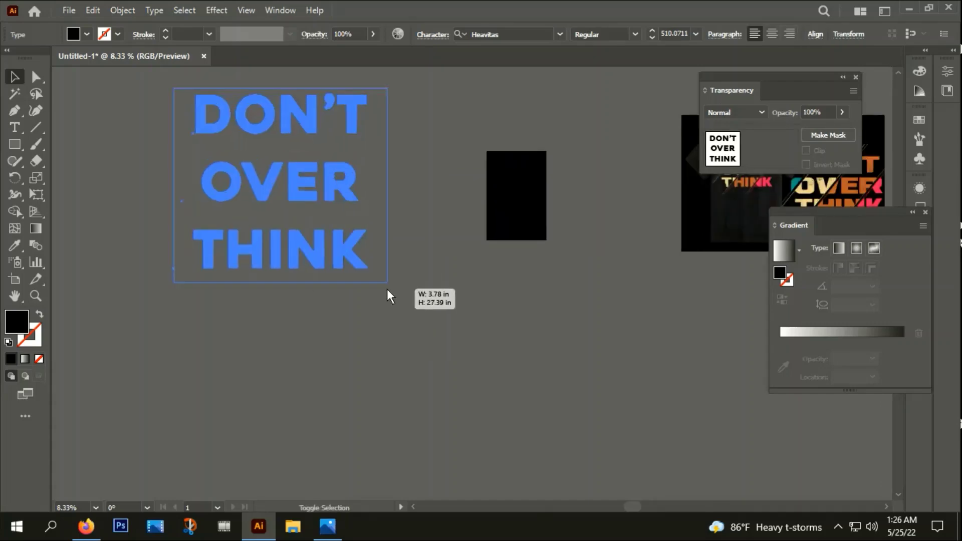
left_click(311, 159)
left_click_drag(125, 100, 370, 260)
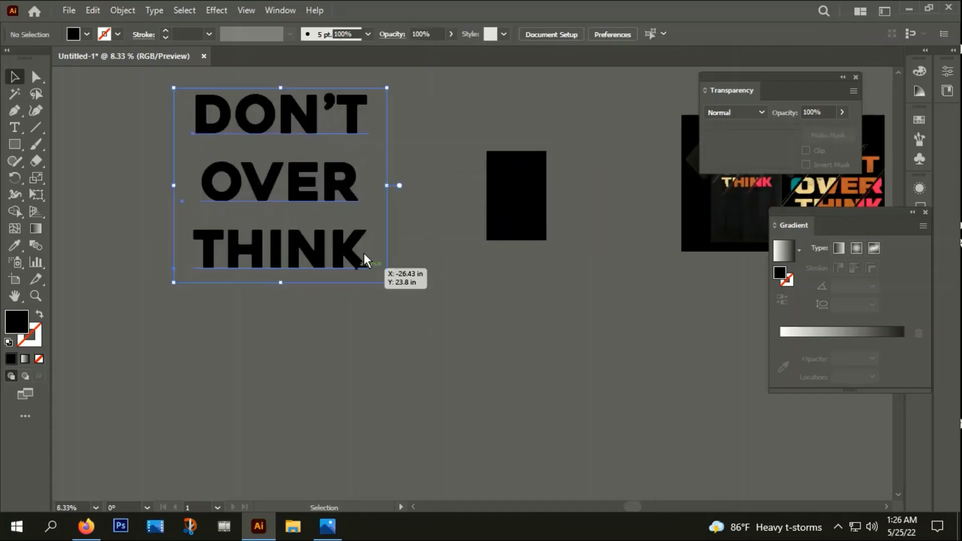
left_click_drag(388, 88, 344, 143)
left_click_drag(263, 173, 414, 205)
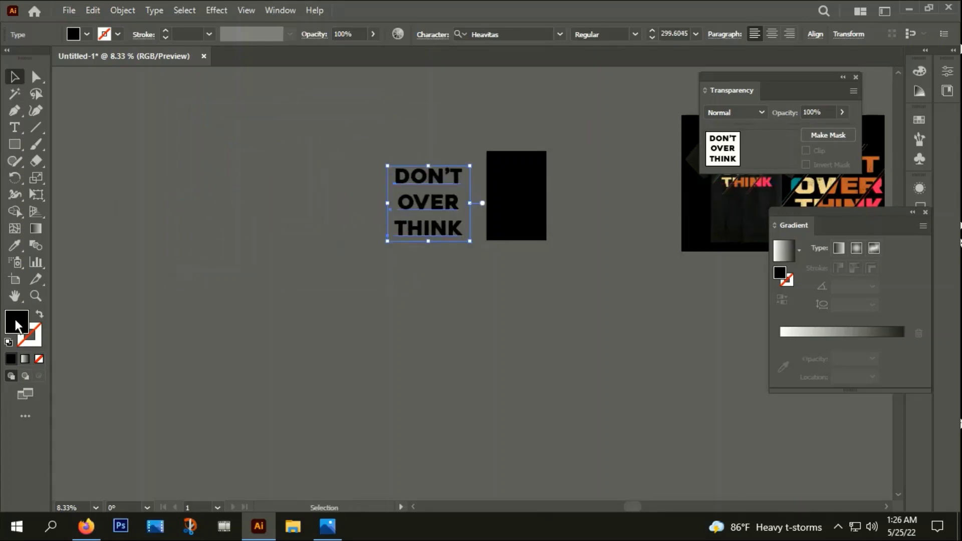
Set the text fill to near-white F9F7F7
double_click(17, 321)
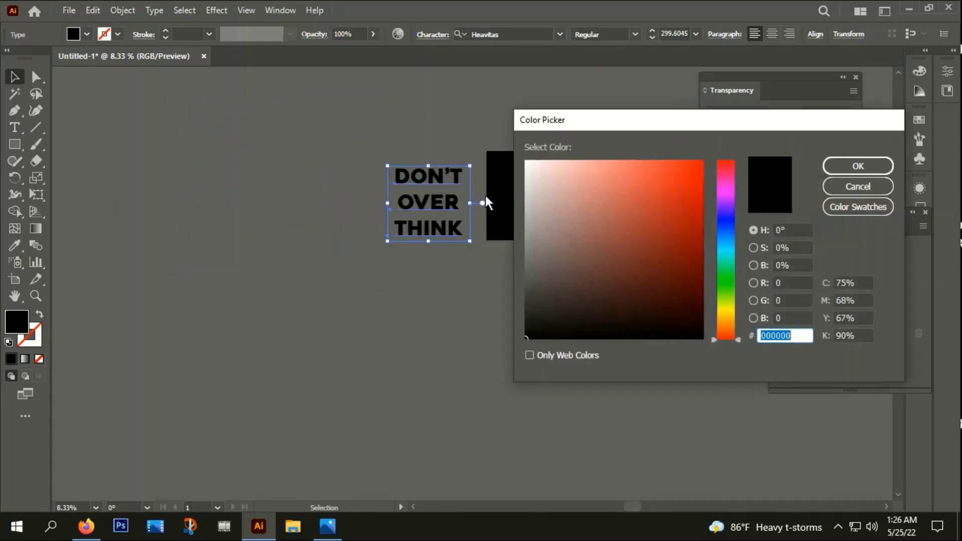
left_click(527, 164)
scroll(508, 250, "right", 2)
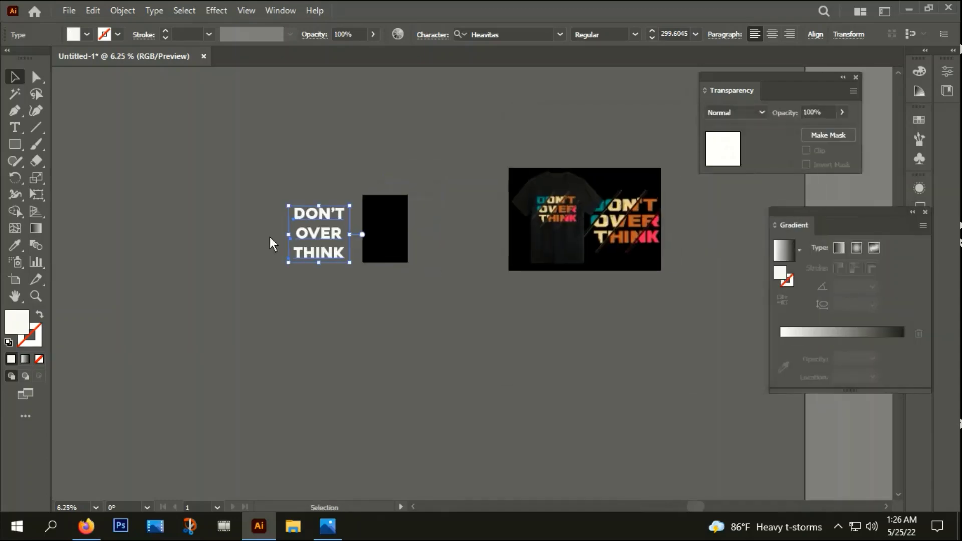
scroll(326, 235, "up", 3)
scroll(327, 245, "up", 1)
Alt-drag a copy of the white text over the black rectangle and convert it to outlines
left_click_drag(318, 243, 712, 293)
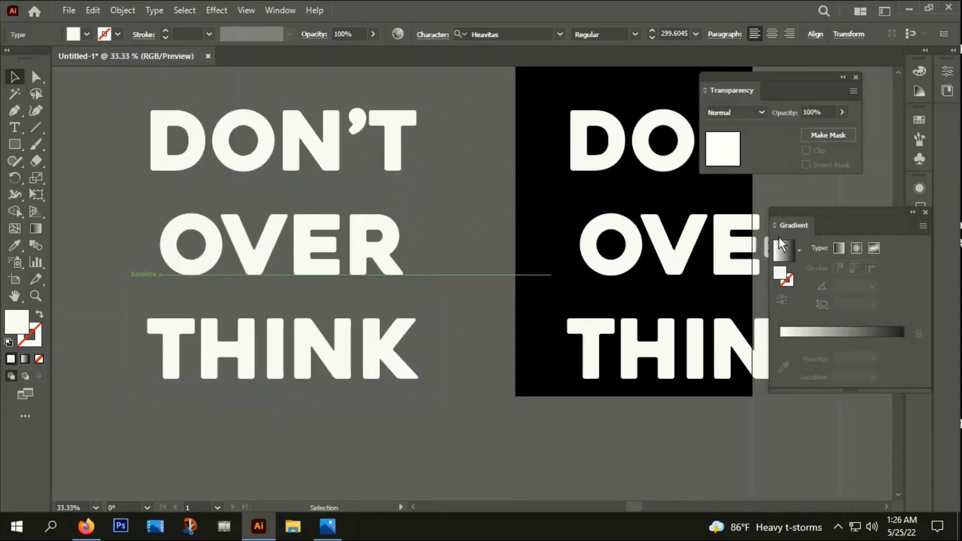
scroll(711, 293, "right", 3)
right_click(480, 180)
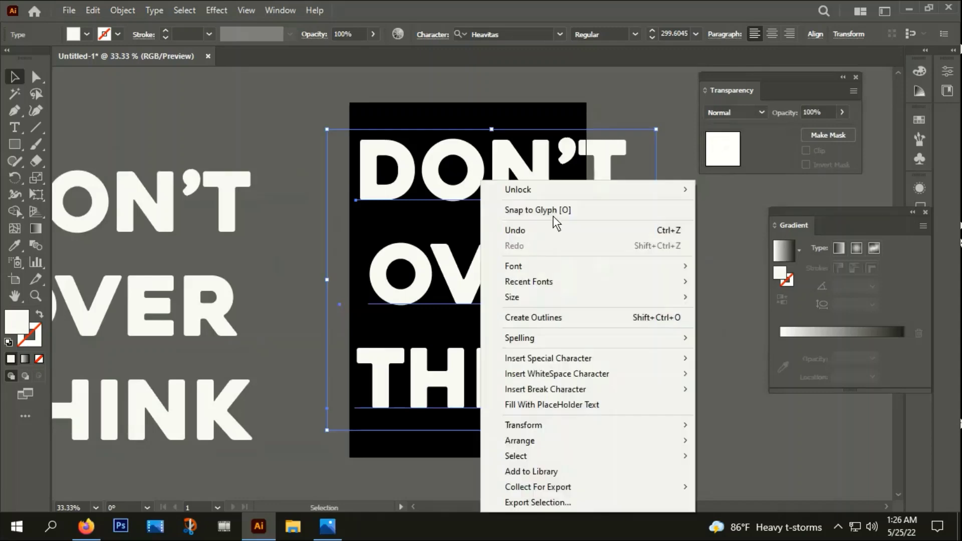
left_click(547, 317)
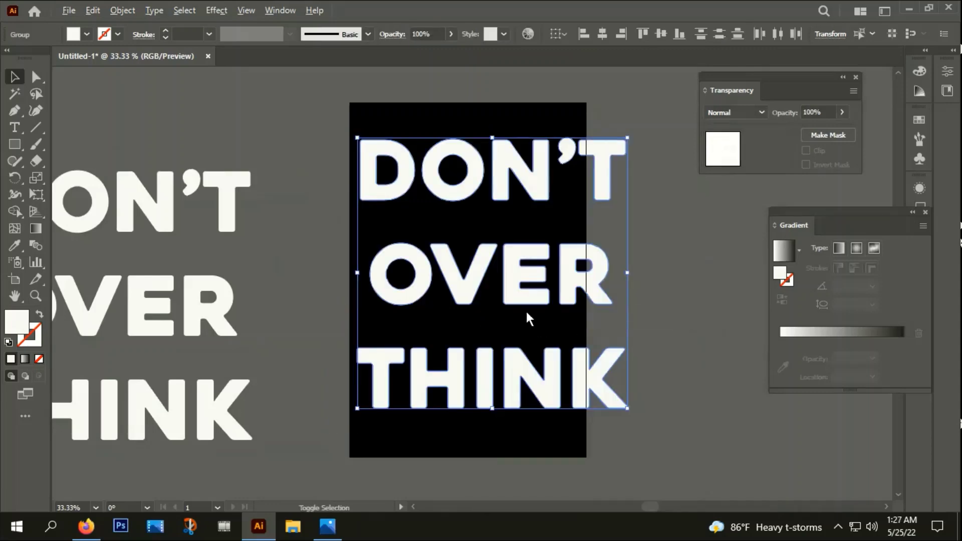
scroll(519, 259, "down", 1)
scroll(500, 253, "down", 1)
scroll(500, 251, "up", 4)
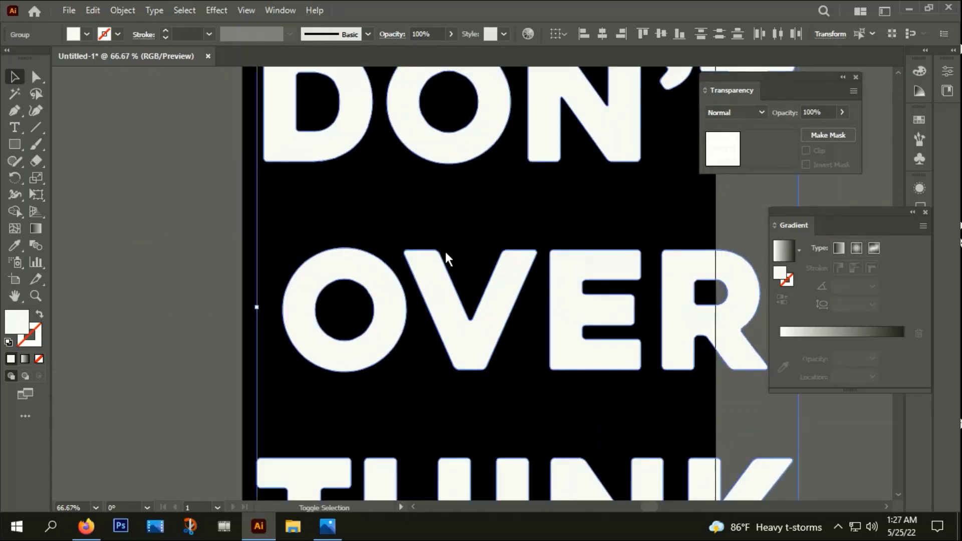
scroll(444, 249, "down", 2)
Undo the outlines and set the text's tracking to -50
key("ctrl+z")
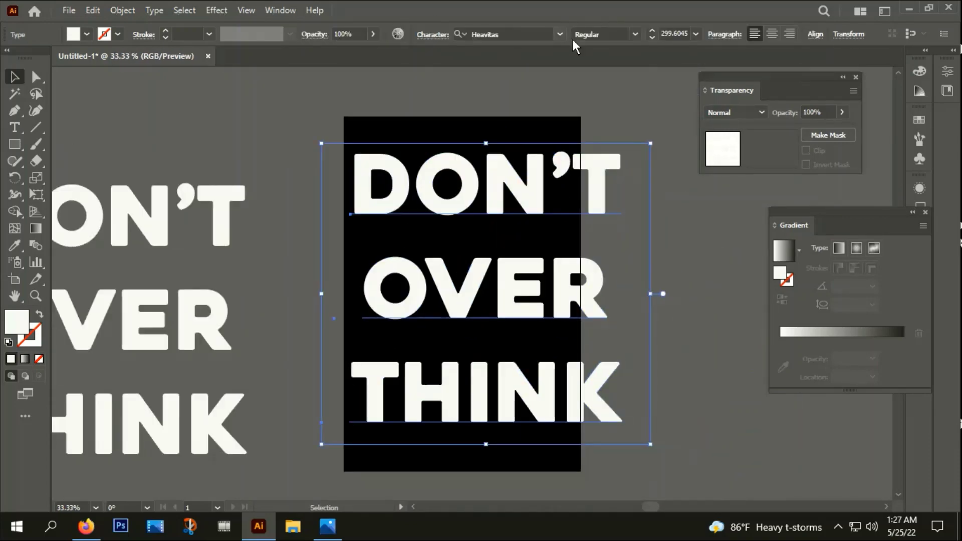
left_click(432, 34)
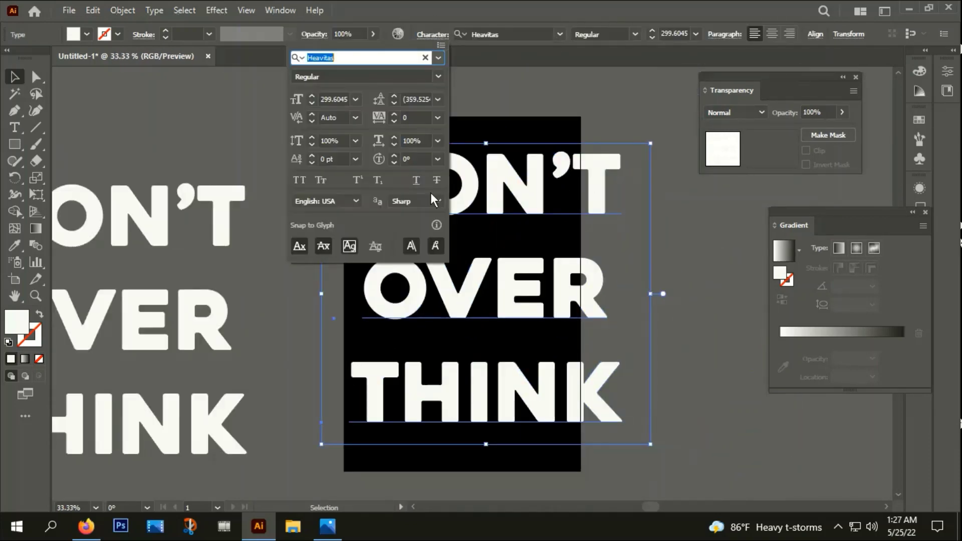
left_click(415, 119)
type("-5")
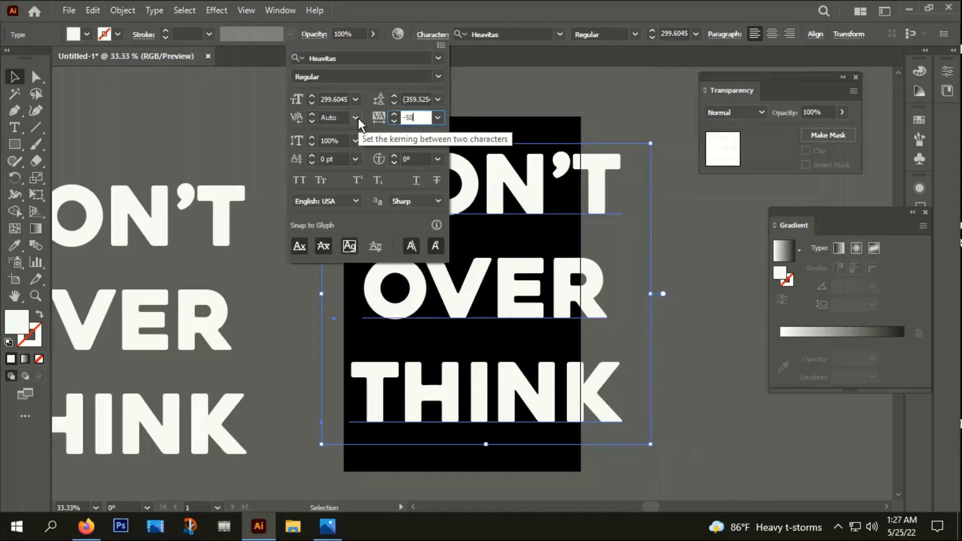
type("0")
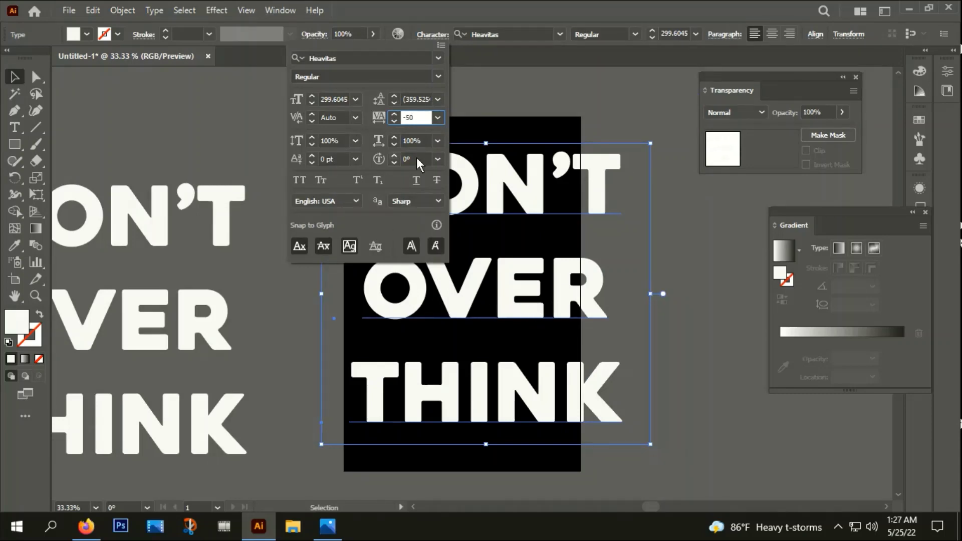
key("Return")
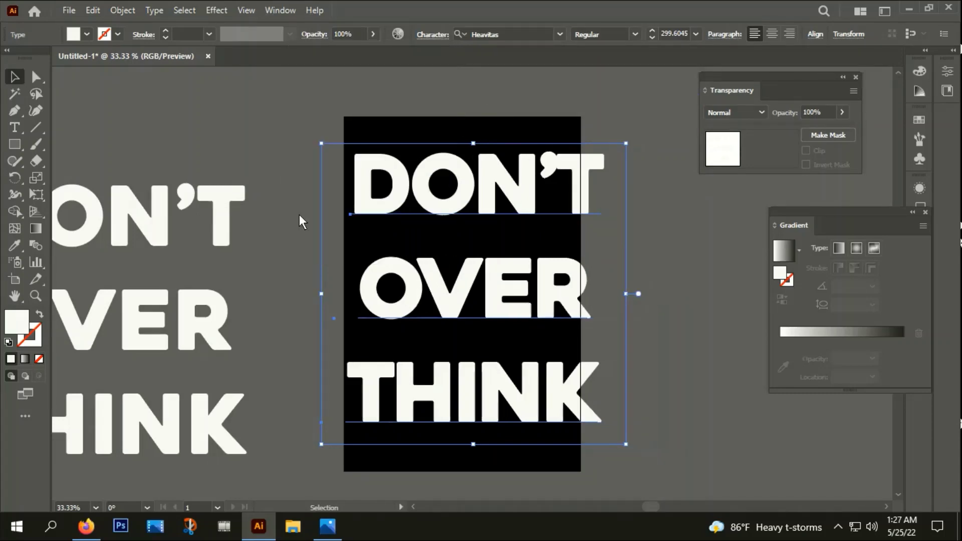
Convert the tightened text to outlines, then select the group and scale it down
right_click(512, 143)
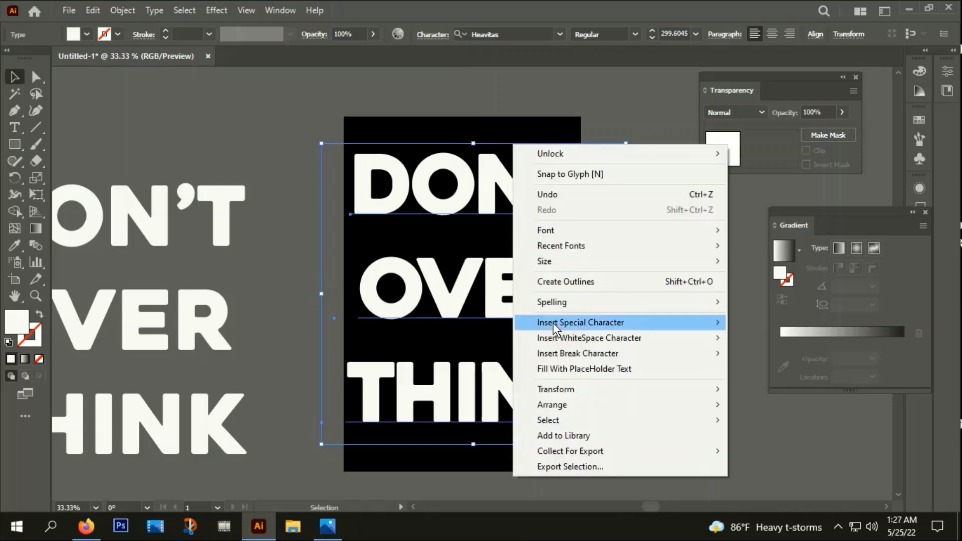
left_click(560, 281)
left_click(626, 281)
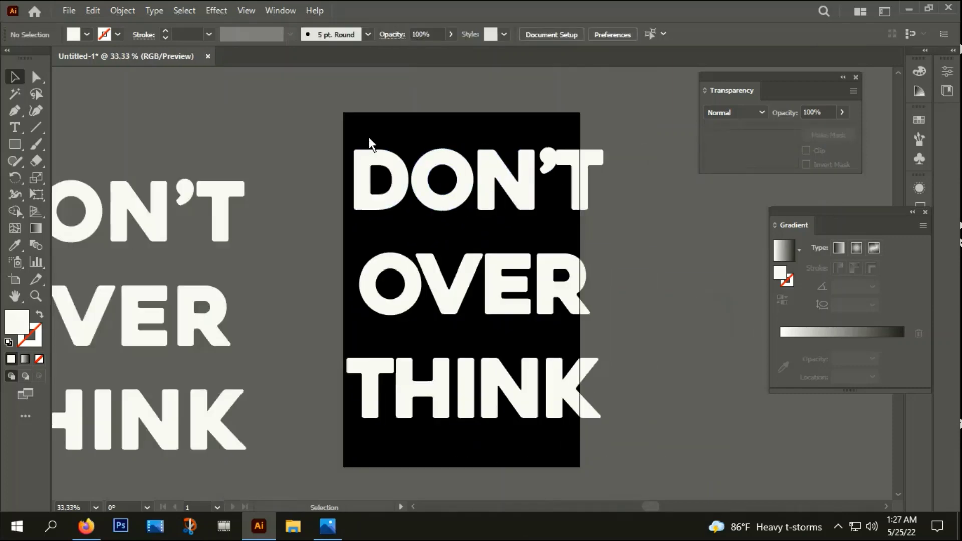
left_click_drag(368, 137, 593, 311)
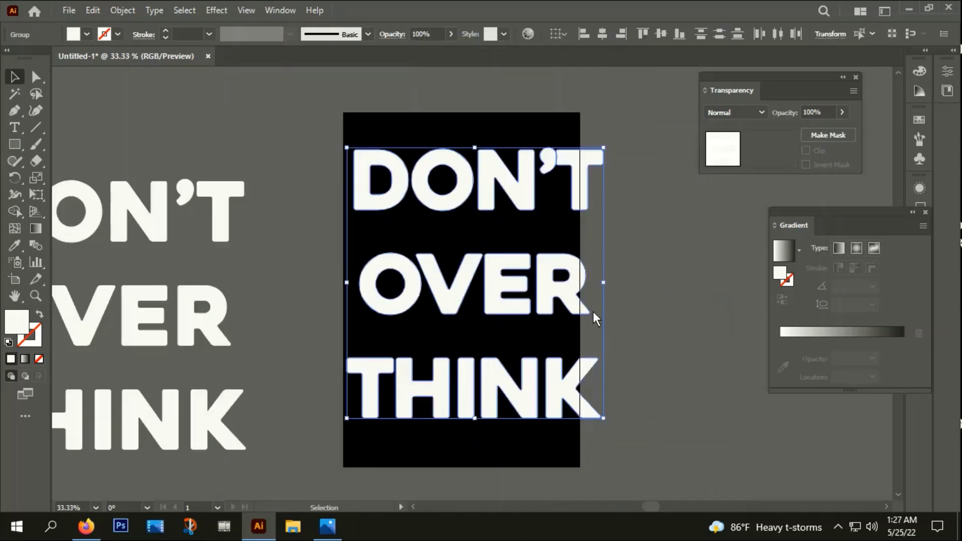
left_click_drag(609, 151, 540, 200)
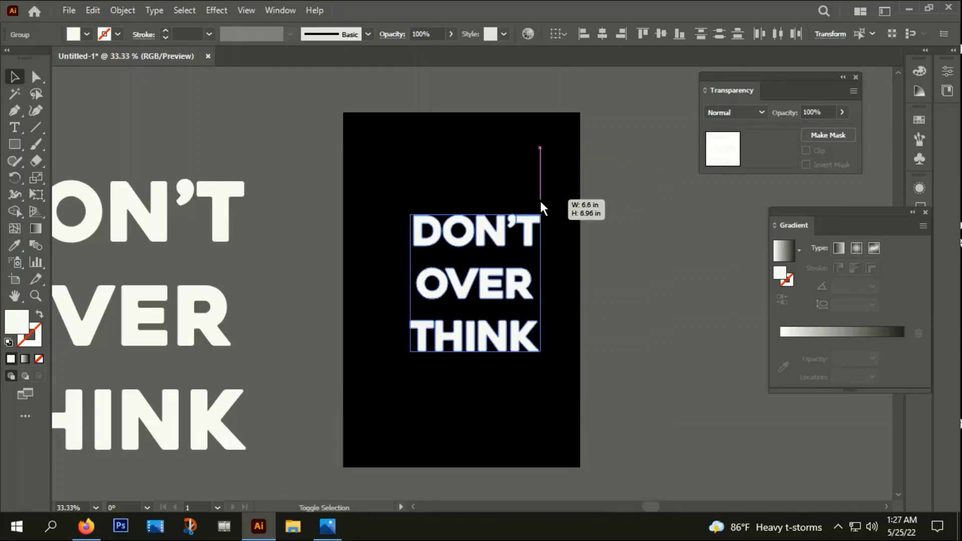
Show rulers and place a vertical guide on the black artboard
scroll(502, 275, "up", 3)
scroll(482, 239, "up", 1)
scroll(469, 246, "down", 3)
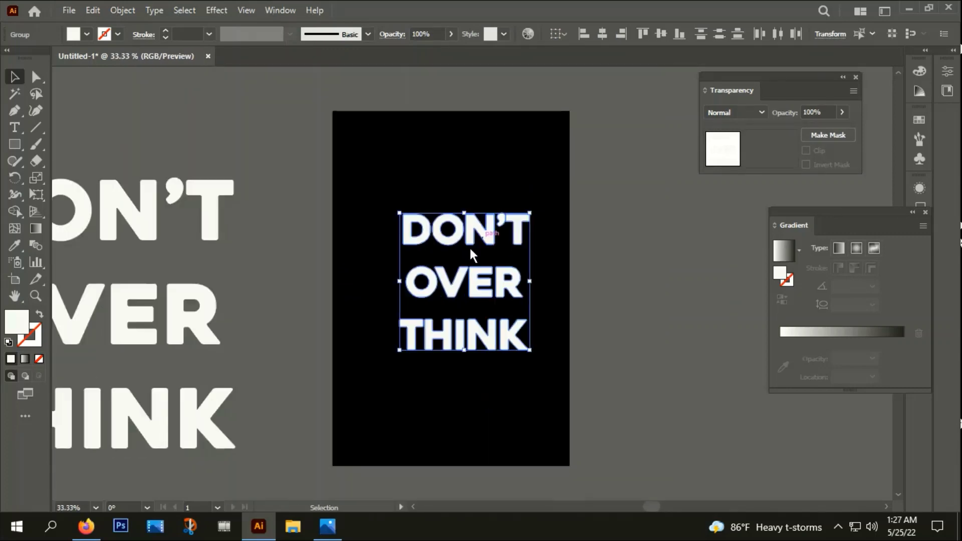
scroll(418, 374, "up", 1)
key("ctrl+r")
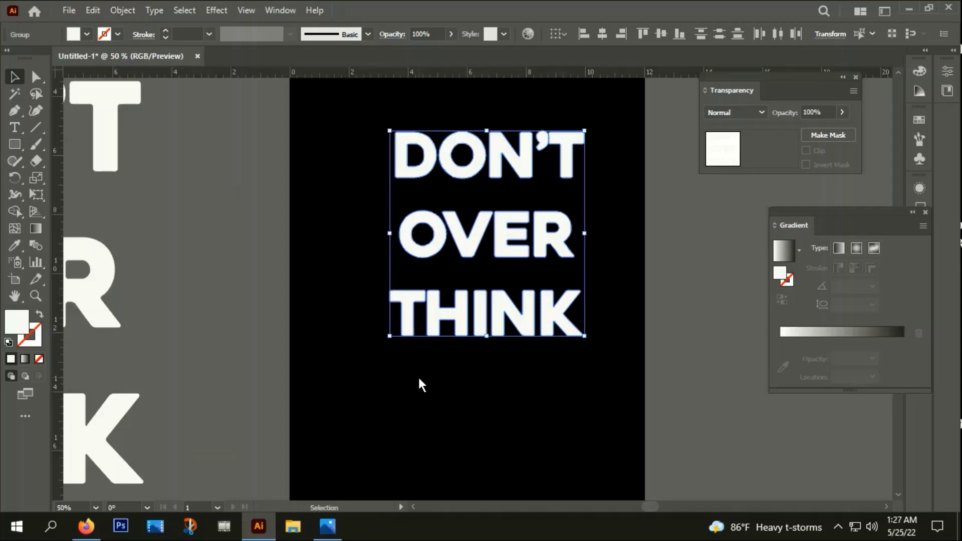
mouse_move(56, 349)
left_mouse_down()
mouse_move(237, 340)
mouse_move(342, 315)
left_mouse_up()
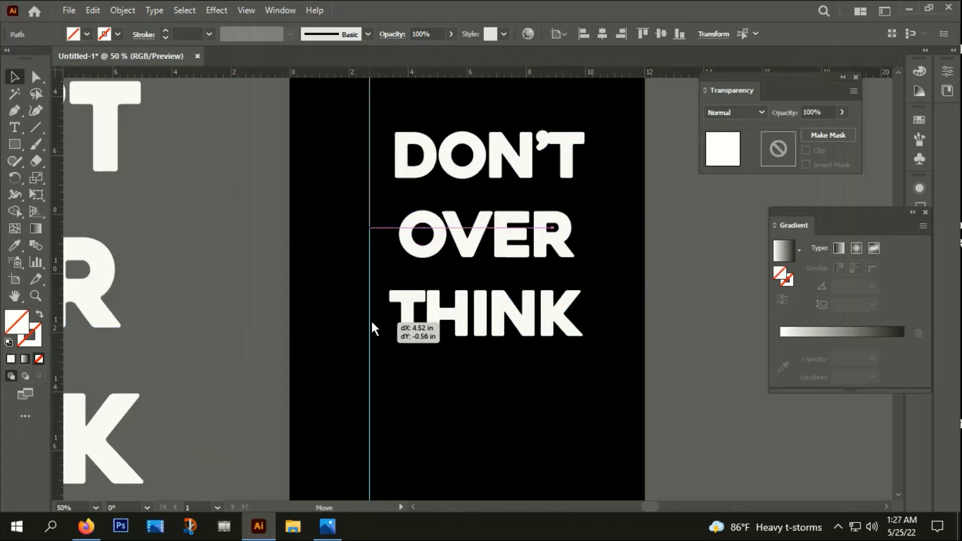
Line DON'T up with the guide, shift the guide further left, and select DON'T
left_click_drag(431, 148, 378, 148)
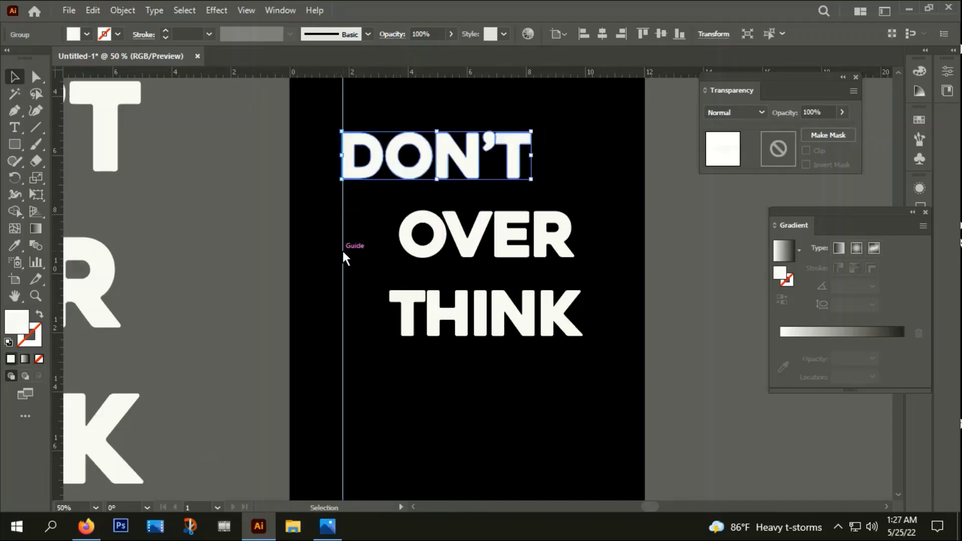
mouse_move(342, 249)
left_mouse_down()
mouse_move(326, 255)
mouse_move(608, 273)
left_mouse_up()
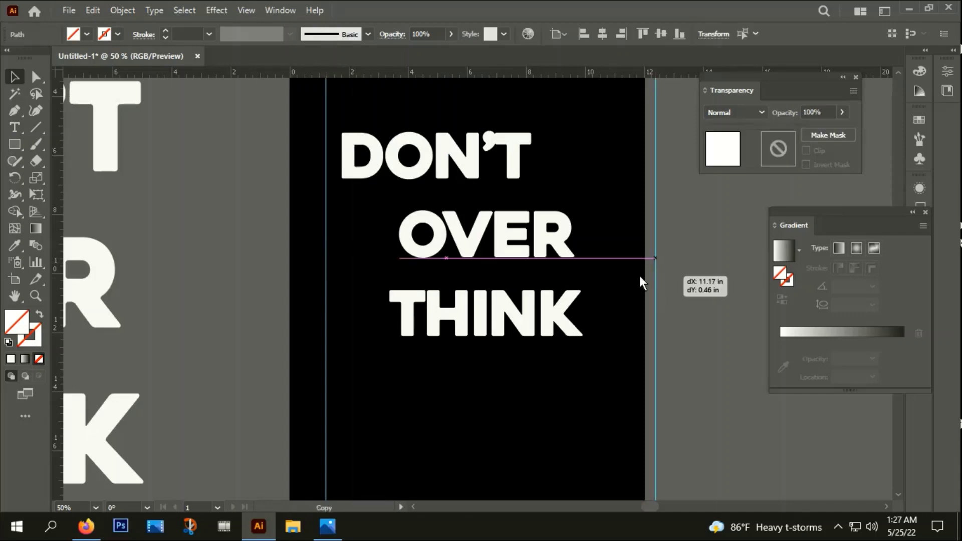
left_click(564, 100)
left_click(466, 165)
Scale and move DON'T so it spans from the left guide to the right guide
mouse_move(534, 181)
left_mouse_down()
mouse_move(549, 196)
mouse_move(569, 194)
left_mouse_up()
left_click_drag(544, 143, 564, 132)
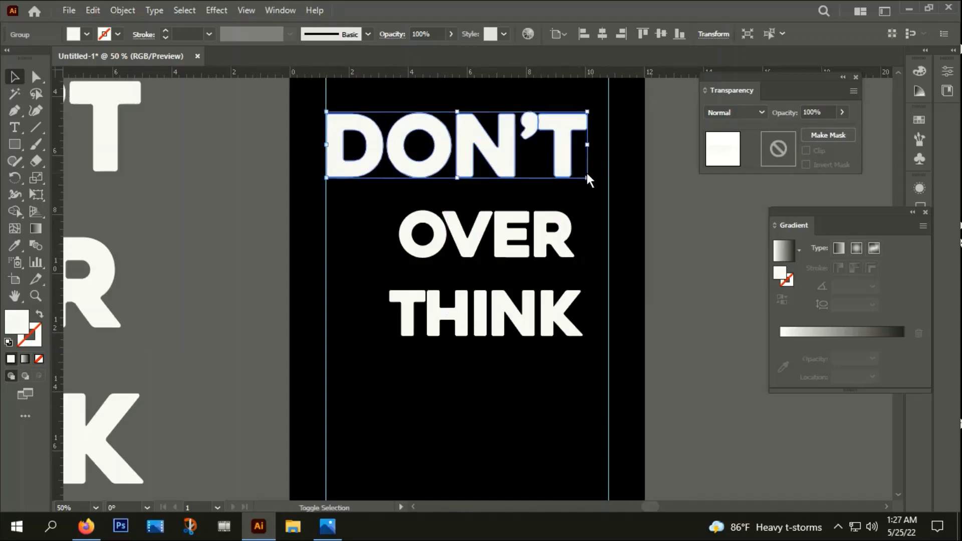
left_click_drag(587, 176, 601, 188)
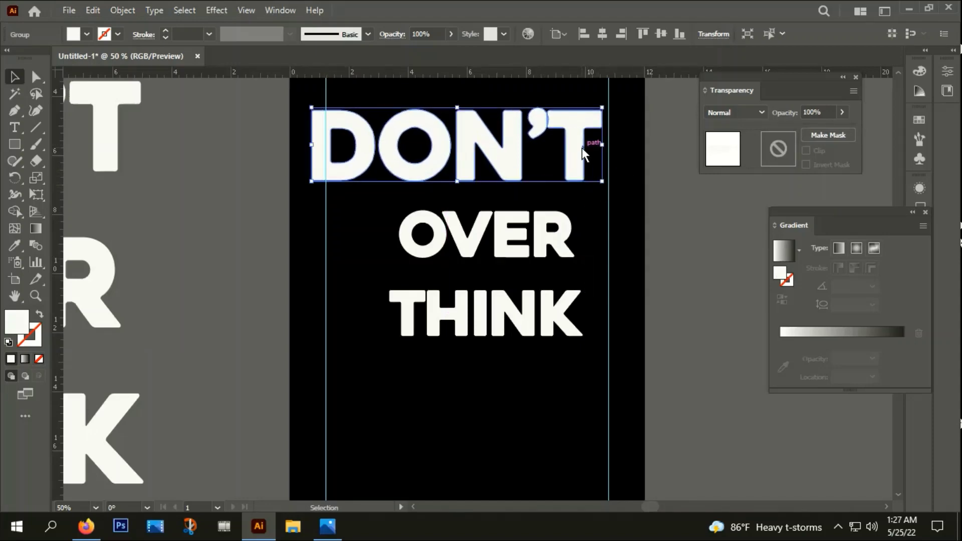
left_click_drag(581, 148, 590, 146)
scroll(324, 146, "up", 2)
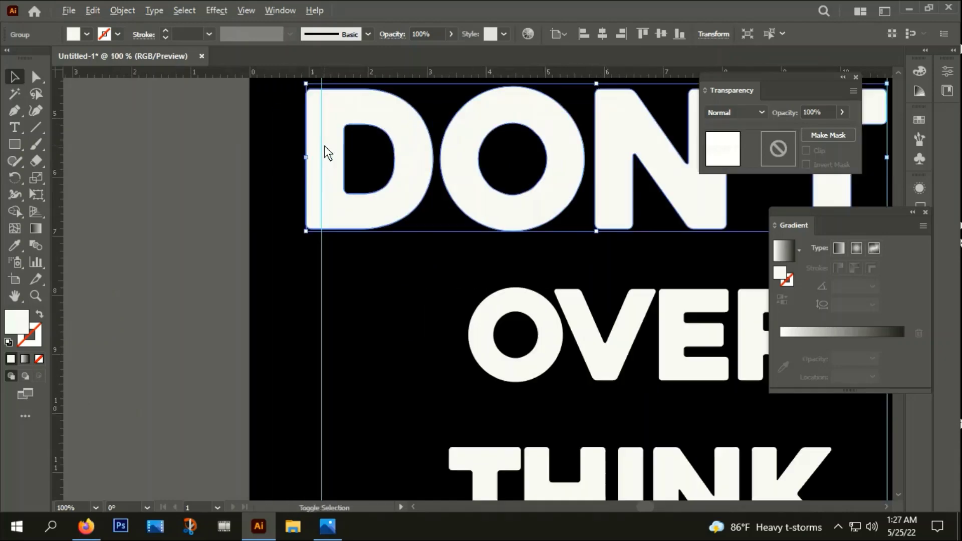
scroll(308, 165, "up", 1)
left_click_drag(297, 160, 321, 160)
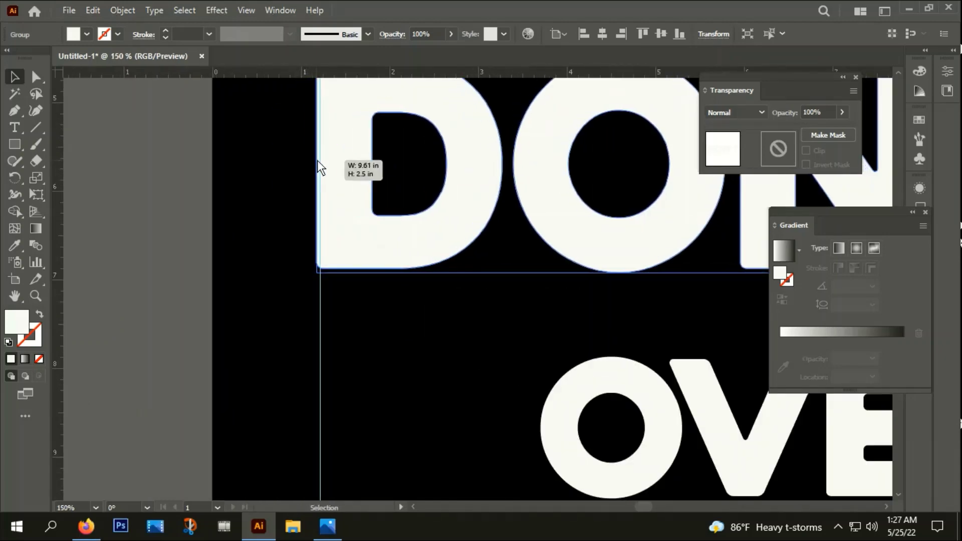
scroll(322, 161, "down", 3)
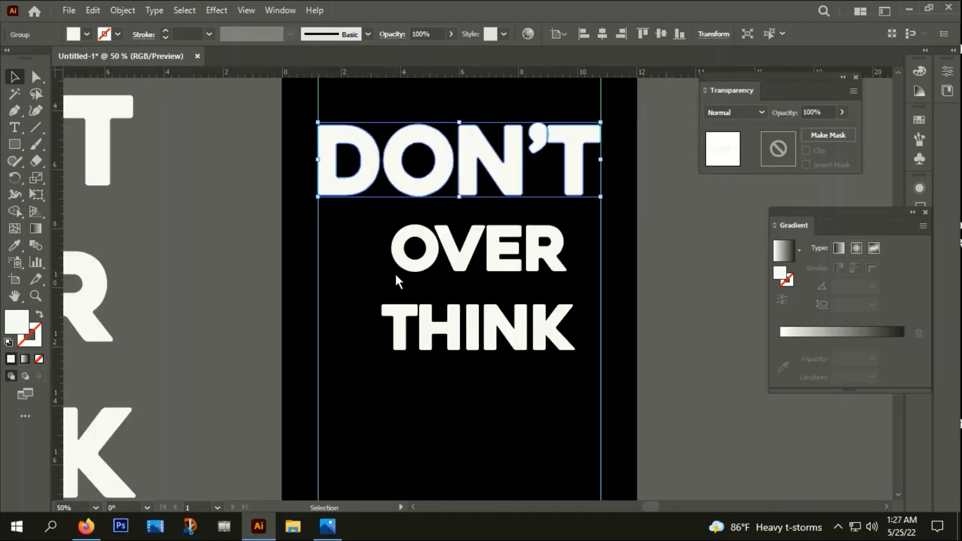
Enlarge OVER and place it under DON'T with its edges snapped to both guides
left_click(420, 280)
left_click(461, 253)
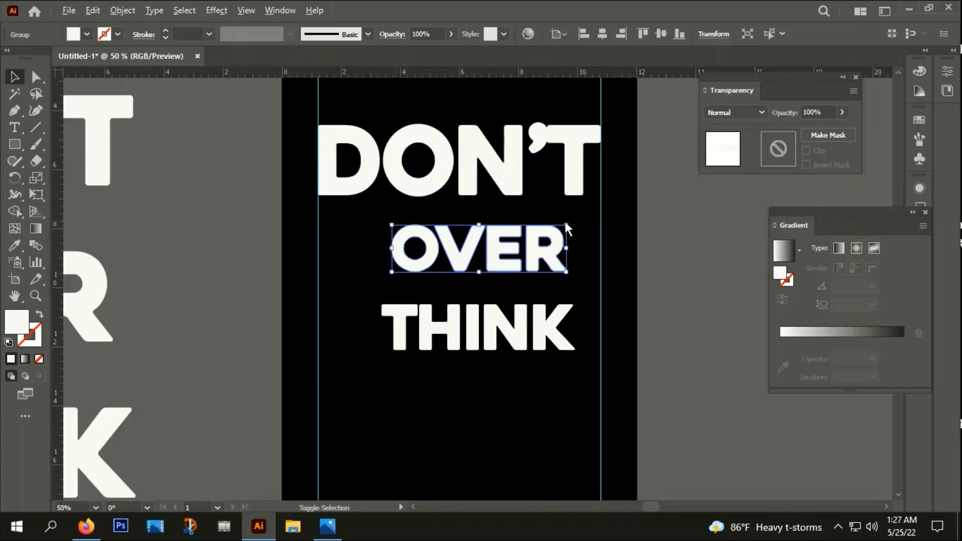
left_click_drag(566, 225, 612, 212)
scroll(370, 274, "up", 2)
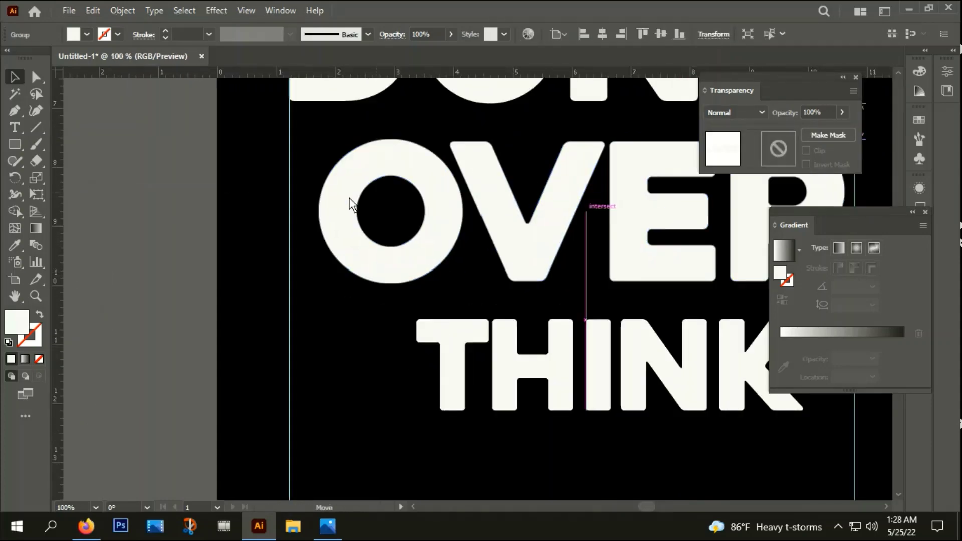
mouse_move(378, 198)
left_mouse_down()
mouse_move(323, 185)
mouse_move(315, 193)
left_mouse_up()
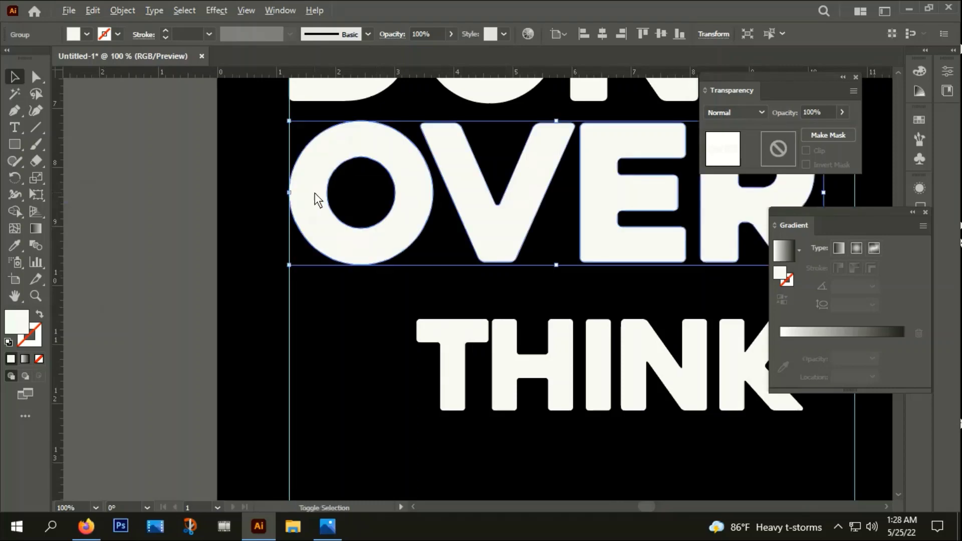
scroll(314, 194, "down", 2)
scroll(516, 223, "up", 1)
left_click_drag(497, 186, 513, 181)
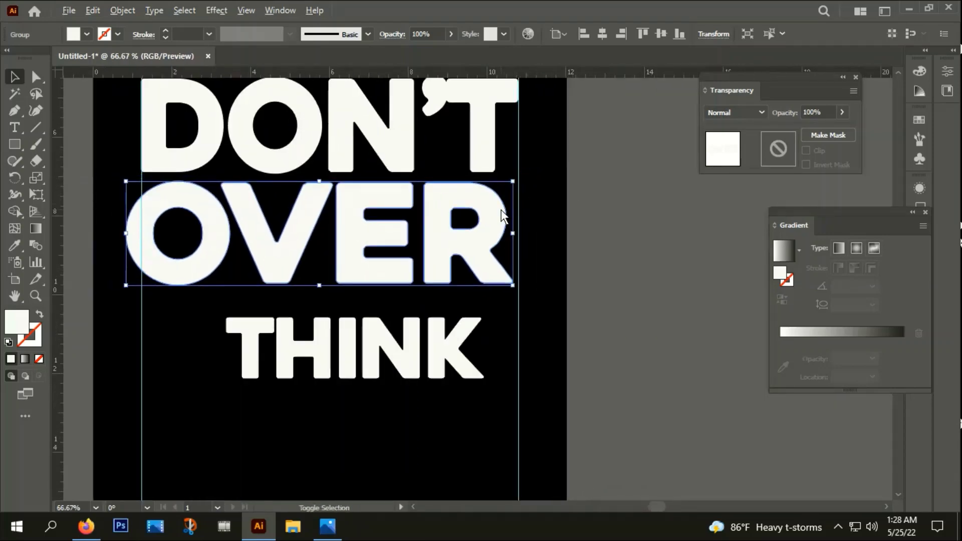
scroll(503, 215, "up", 2)
left_click_drag(499, 215, 506, 211)
scroll(243, 333, "down", 3)
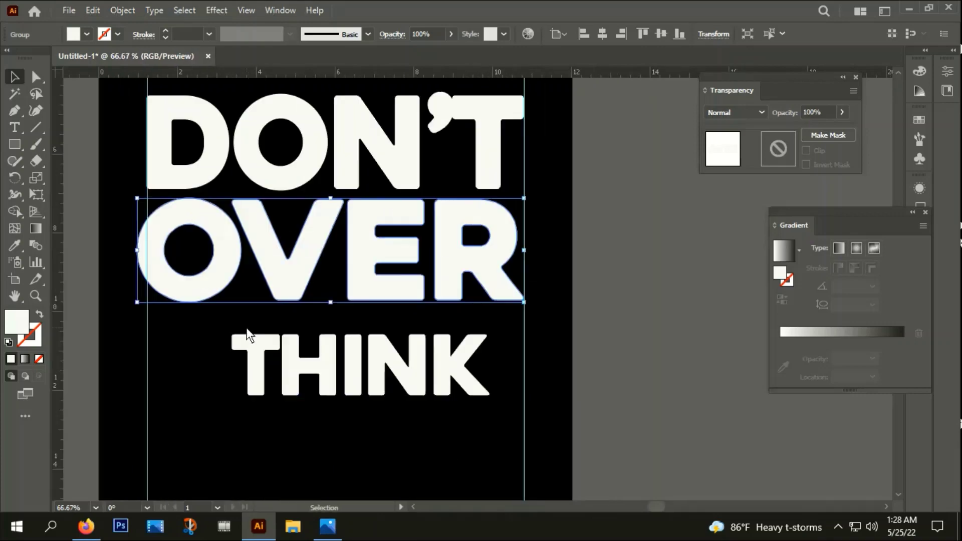
scroll(394, 323, "left", 2)
scroll(351, 300, "up", 2)
left_click_drag(276, 254, 295, 257)
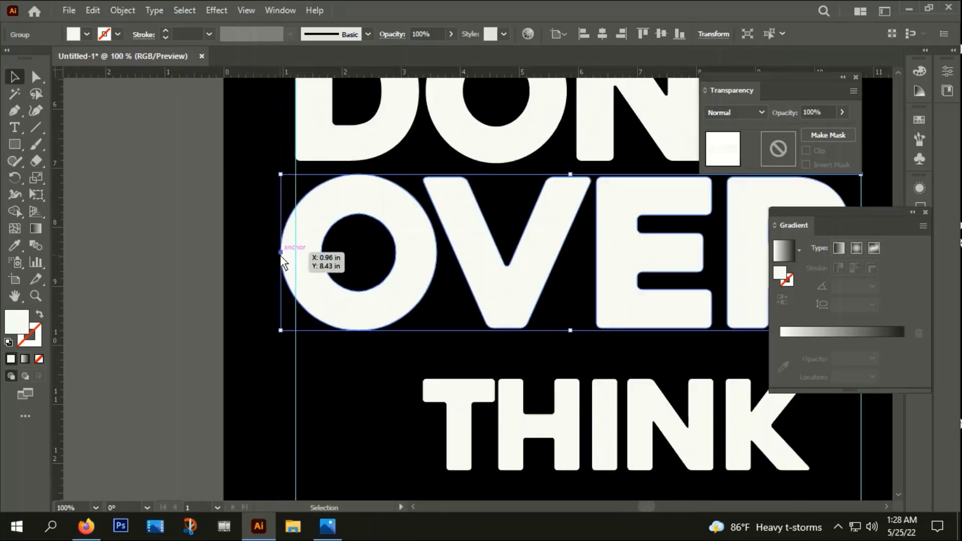
Enlarge THINK, move it under OVER, and stretch it to the right guide
scroll(296, 256, "down", 1)
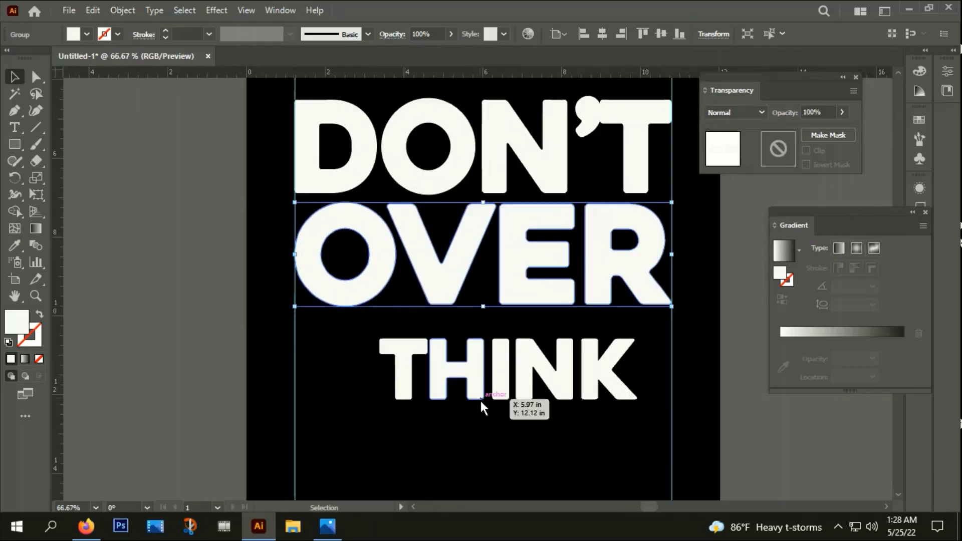
left_click(479, 398)
scroll(599, 314, "down", 2)
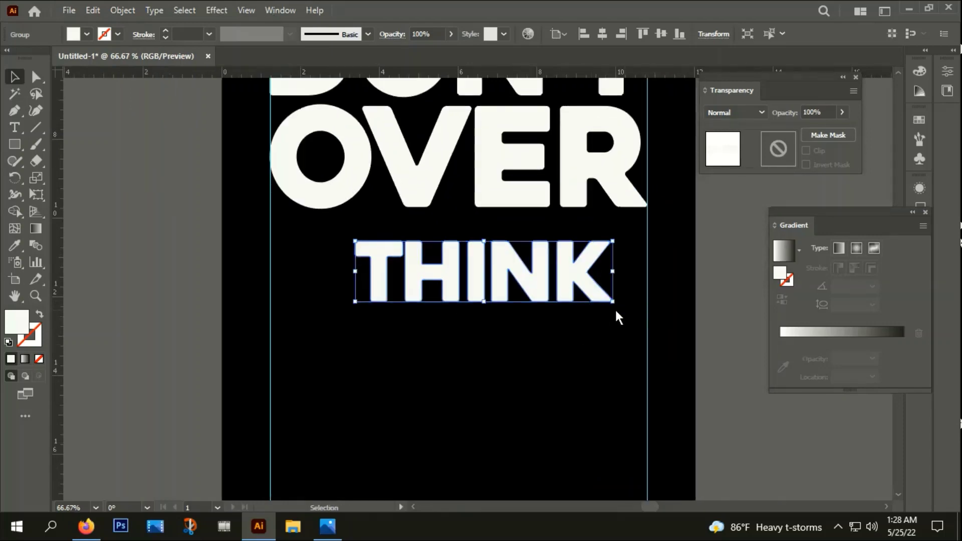
left_click_drag(613, 301, 671, 315)
scroll(329, 188, "up", 2)
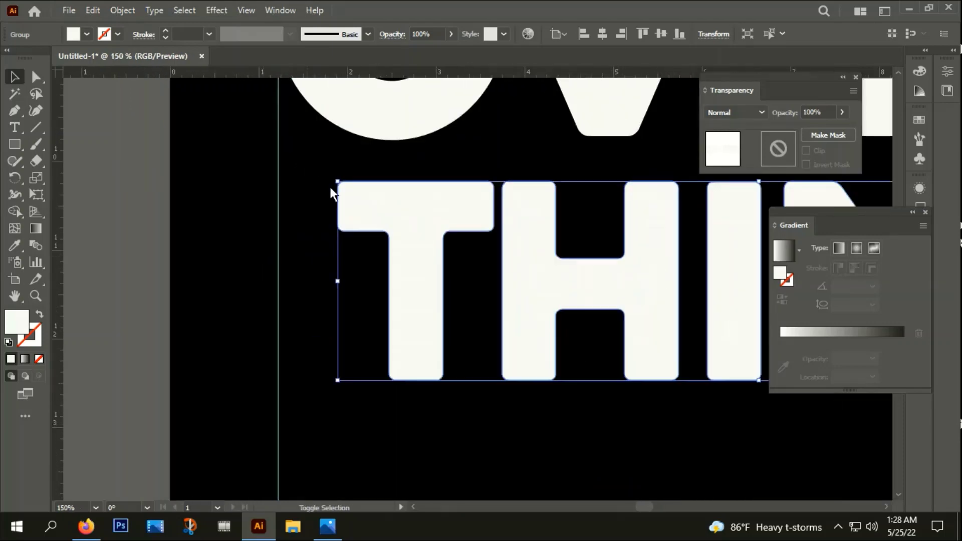
left_click_drag(329, 187, 349, 193)
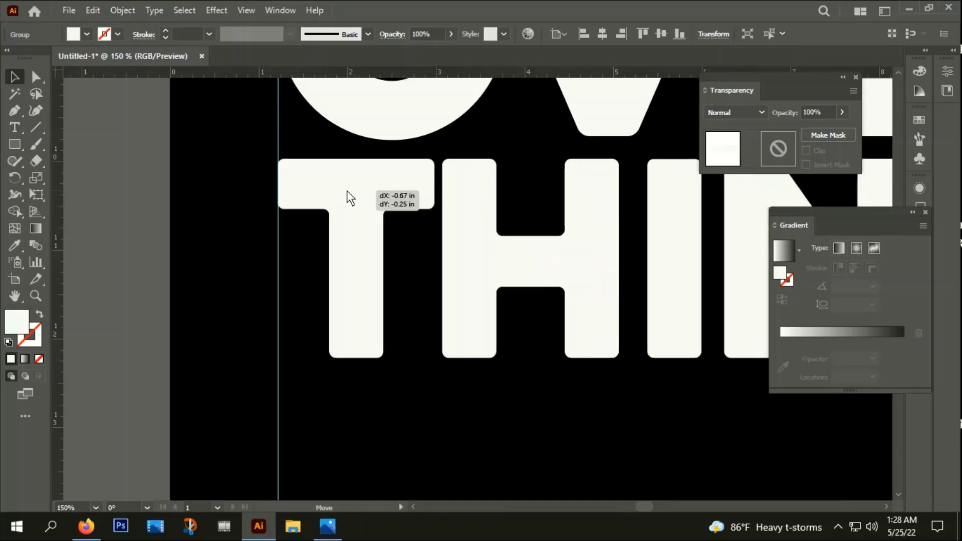
scroll(349, 201, "down", 2)
scroll(543, 234, "up", 2)
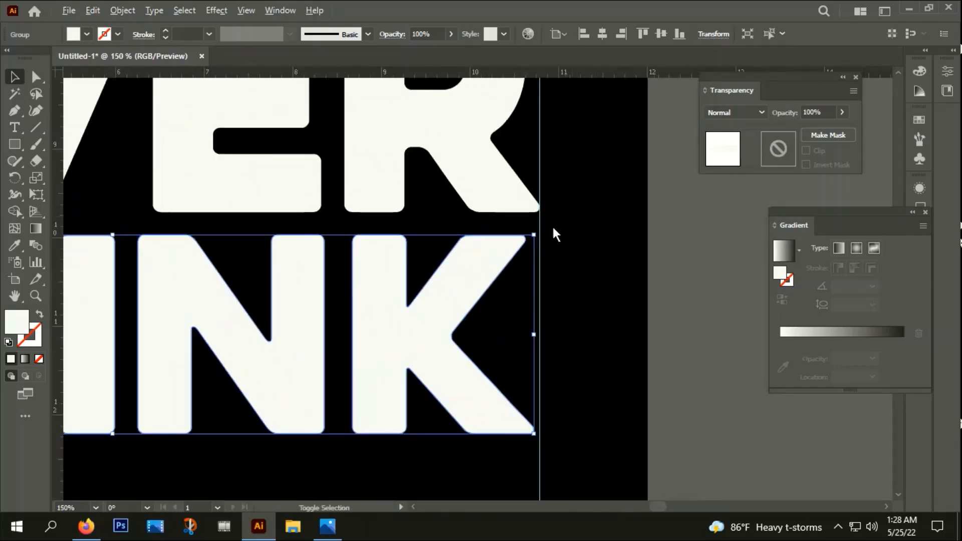
left_click_drag(533, 235, 550, 229)
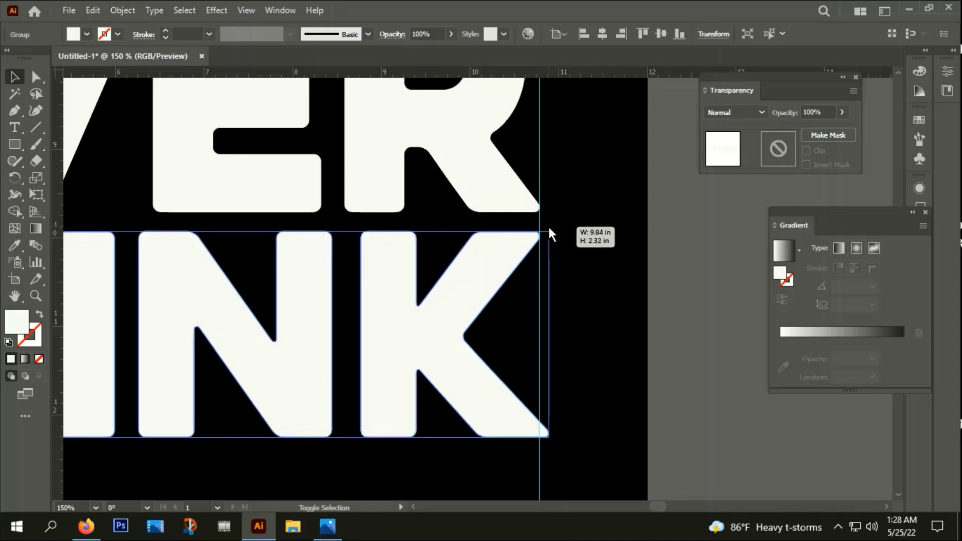
Pan to THINK's left end and snap its left edge onto the left guide
left_click_drag(549, 225, 548, 227)
scroll(120, 296, "left", 6)
scroll(119, 295, "down", 1)
left_click_drag(119, 296, 353, 297)
scroll(353, 298, "up", 2)
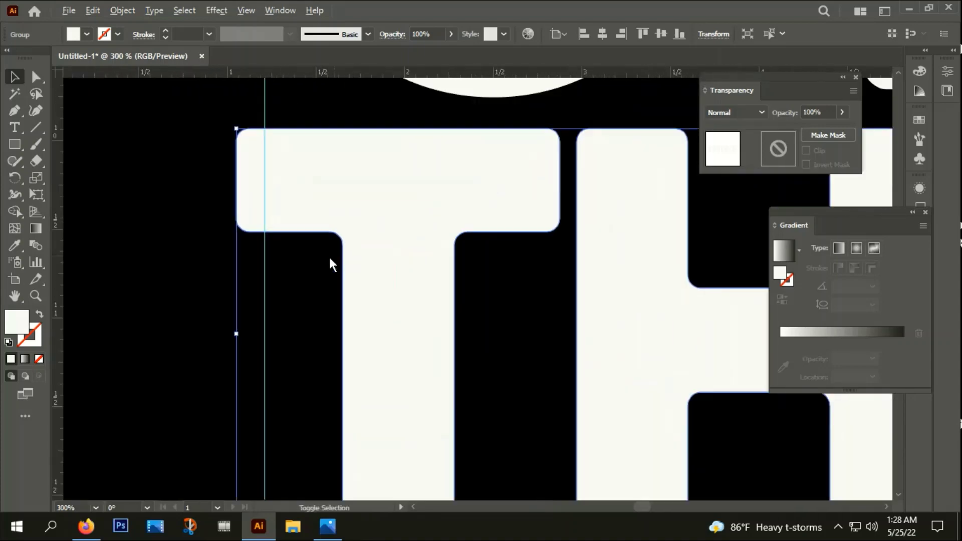
left_click_drag(238, 335, 264, 329)
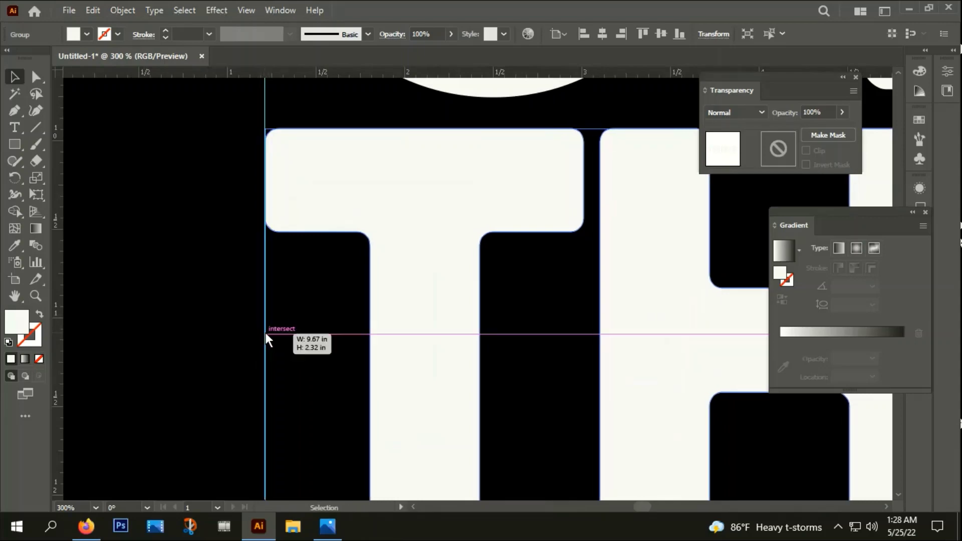
scroll(232, 309, "down", 5)
Clear the selection and move the spare text copy further left
left_click(236, 369)
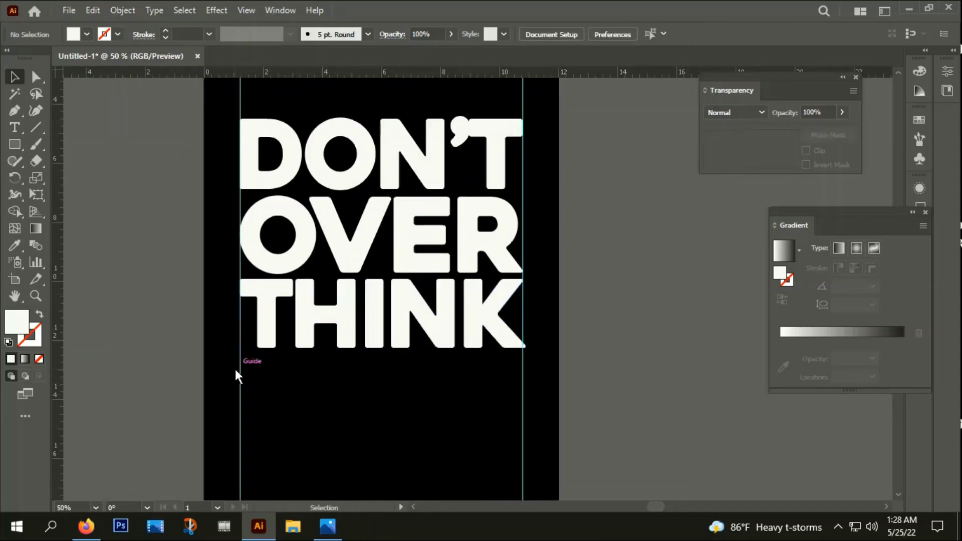
scroll(285, 356, "down", 2)
left_click(518, 449)
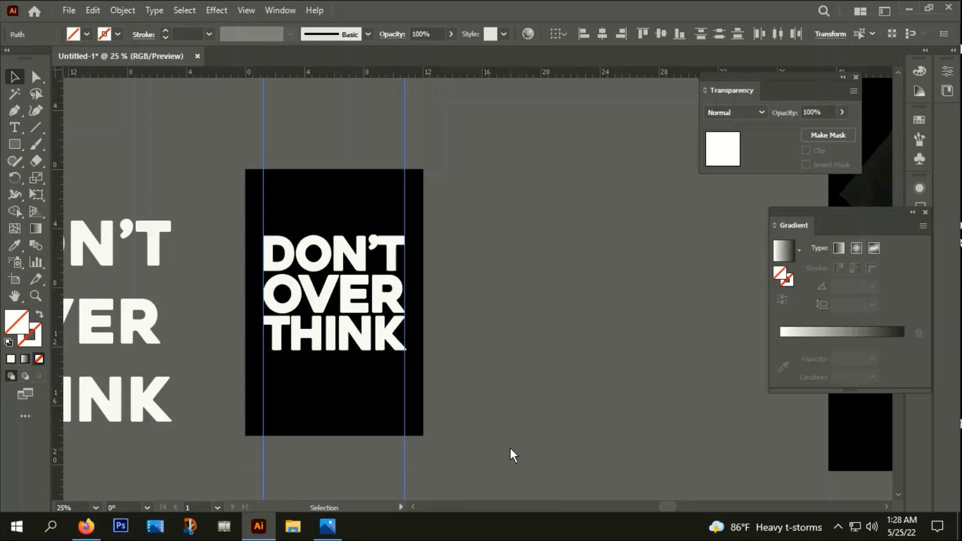
left_click(510, 448)
scroll(526, 326, "down", 1)
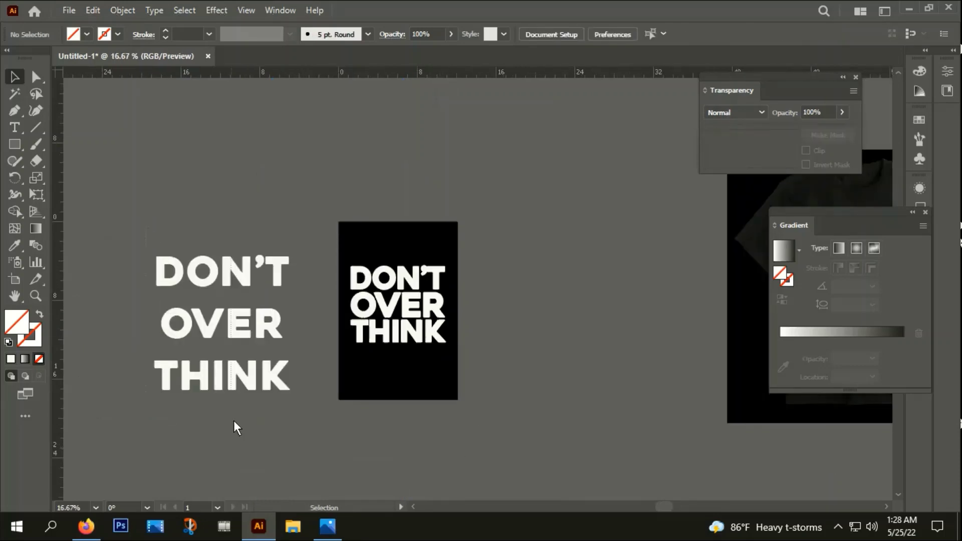
left_click_drag(225, 350, 90, 325)
scroll(456, 399, "up", 2)
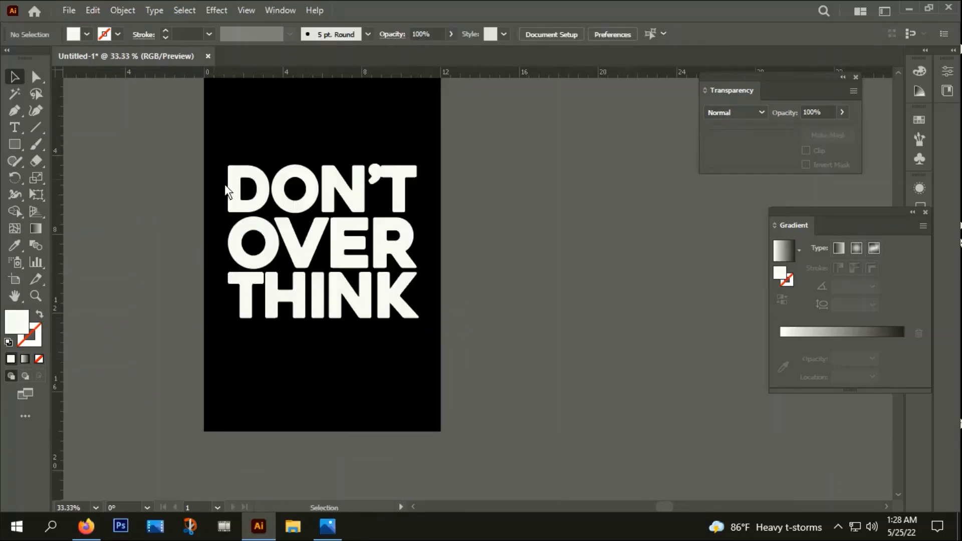
scroll(226, 185, "up", 1)
Nudge the DON'T line down two arrow-key steps so it sits tighter above OVER
left_click(361, 213)
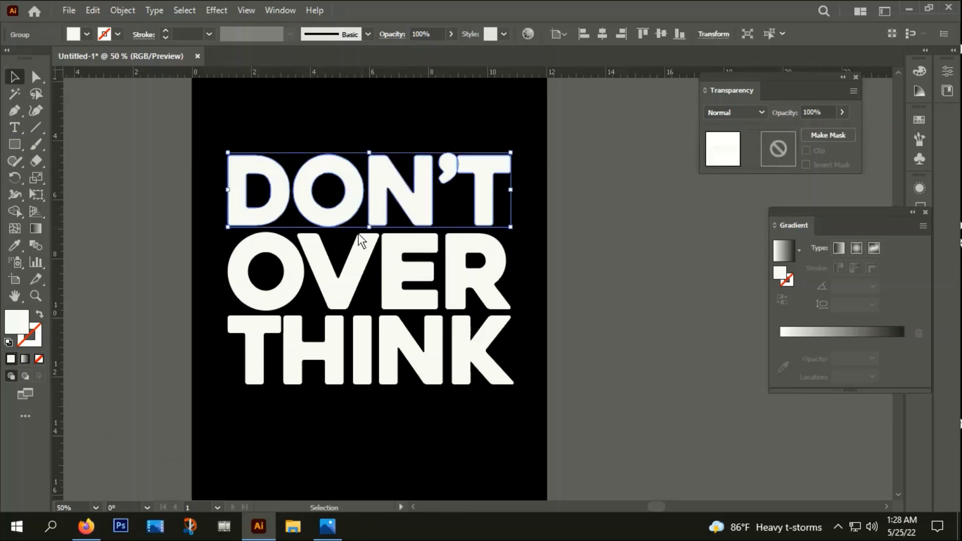
scroll(358, 234, "up", 2)
scroll(333, 226, "up", 1)
scroll(345, 226, "down", 1)
scroll(351, 225, "down", 1)
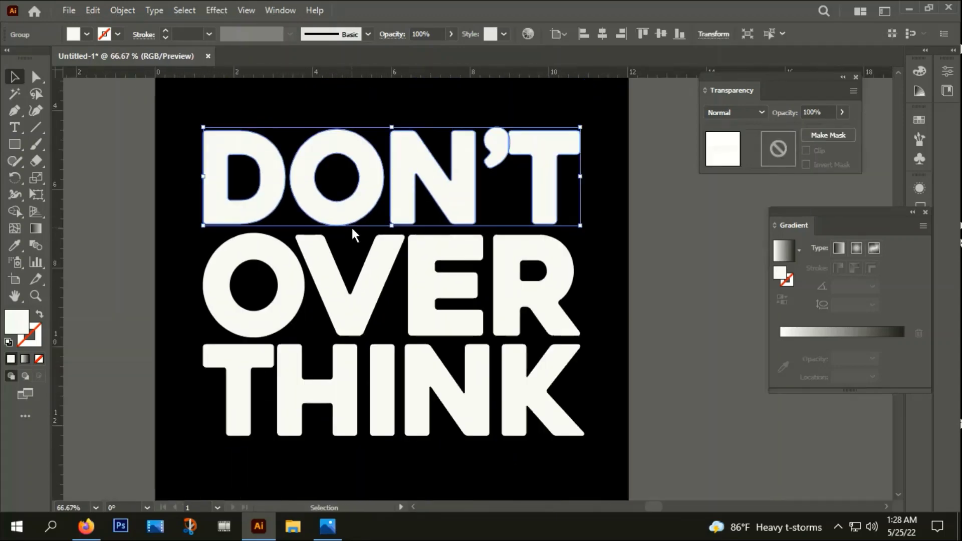
key("Down")
key("Down")
key("Down")
key("Down")
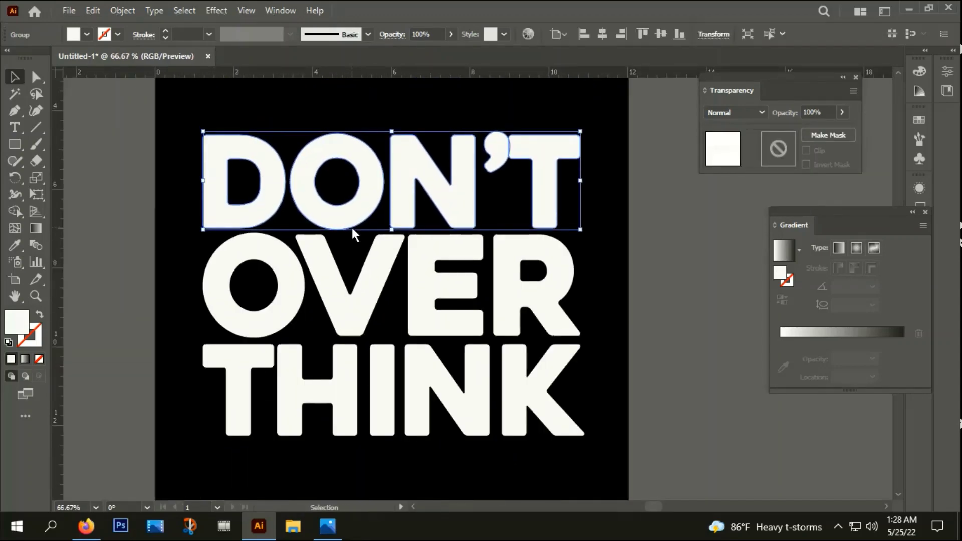
key("Down")
key("Down")
left_click(615, 326)
scroll(596, 323, "down", 1)
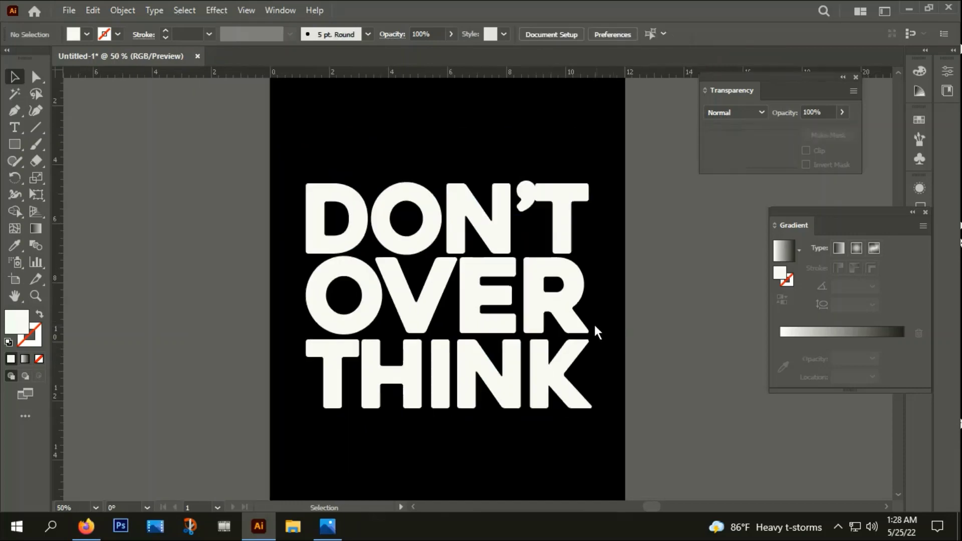
left_click(36, 128)
Draw a vertical line left of the artboard with a 2 pt red F9064B stroke
left_click(95, 129)
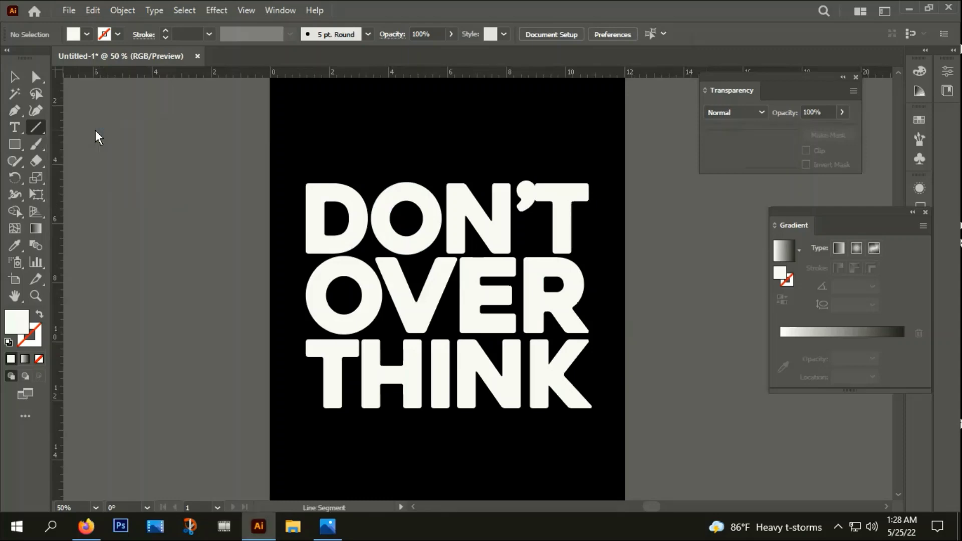
left_click_drag(225, 112, 226, 443)
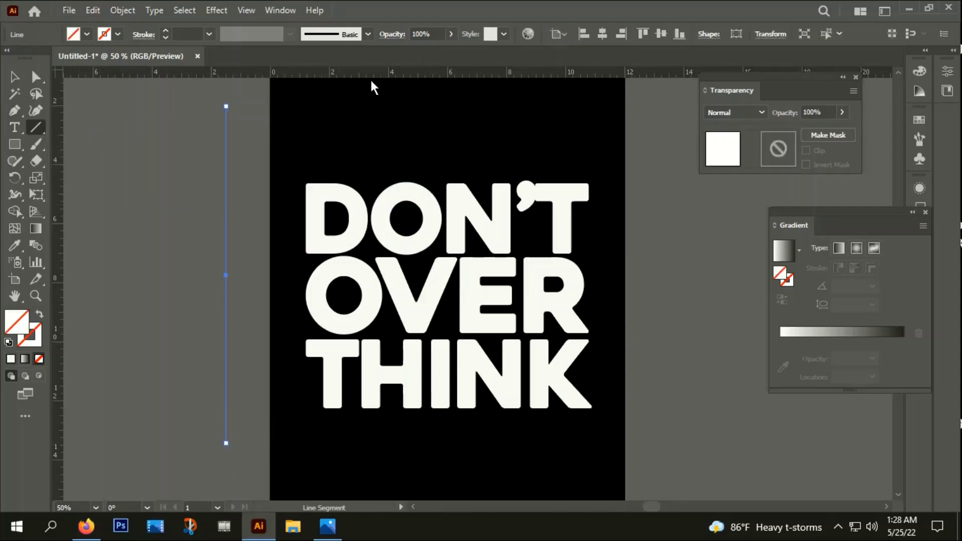
left_click(166, 31)
left_click(165, 30)
left_click(166, 29)
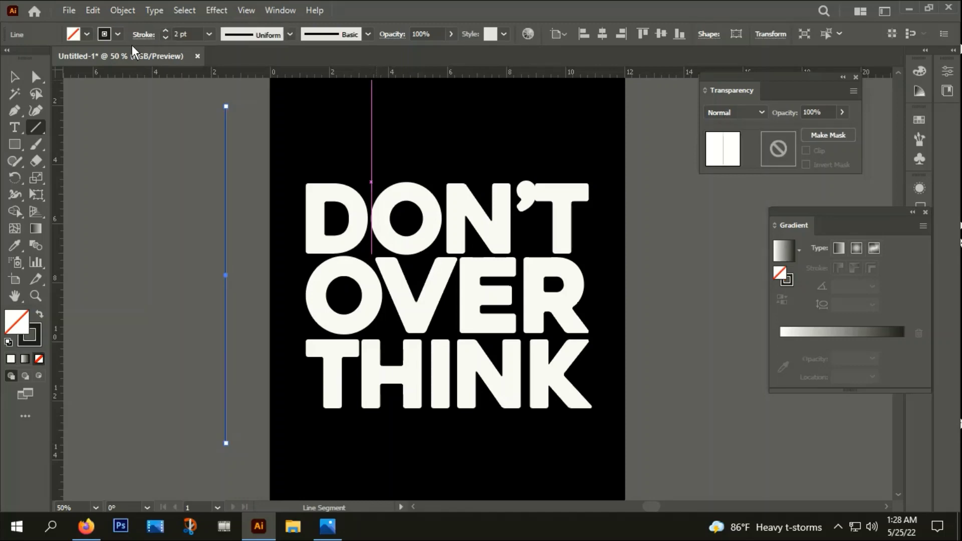
double_click(38, 340)
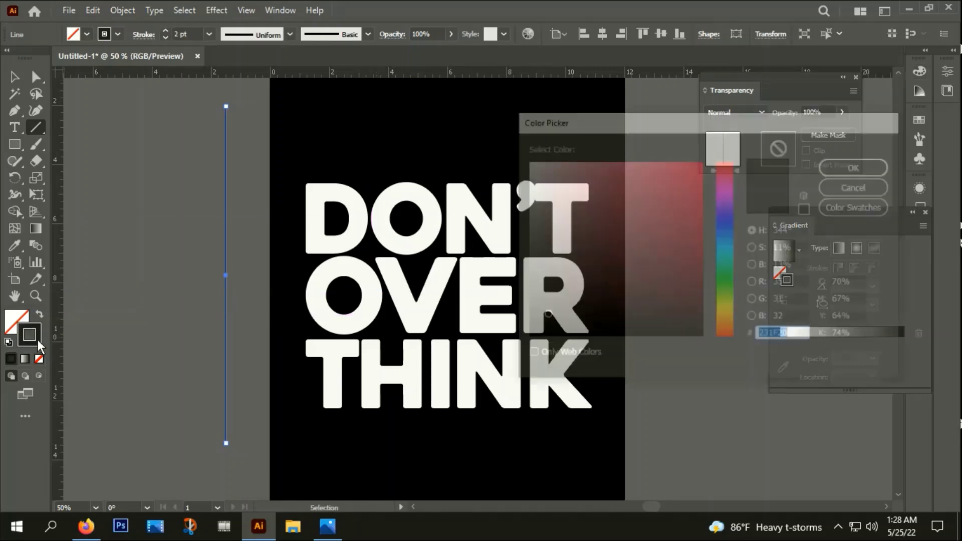
left_click(702, 164)
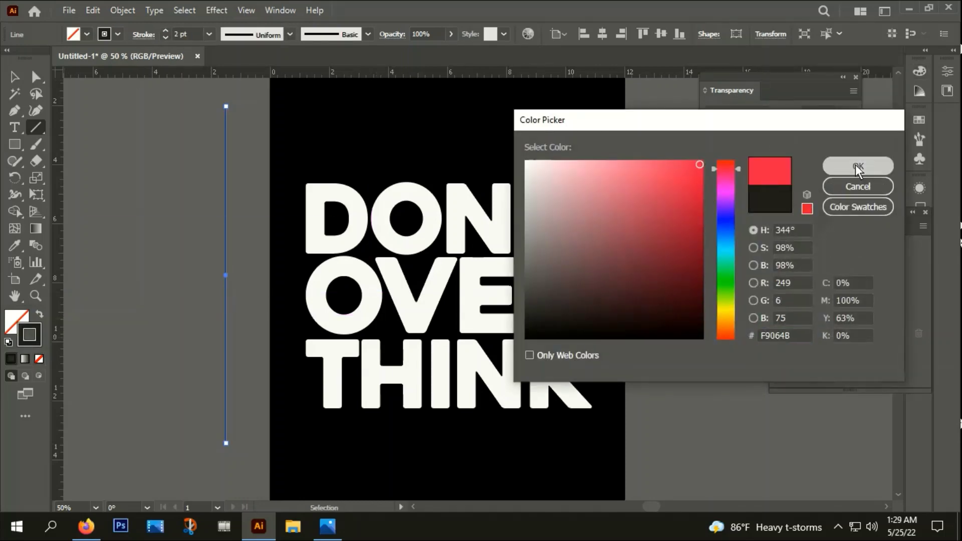
left_click(856, 165)
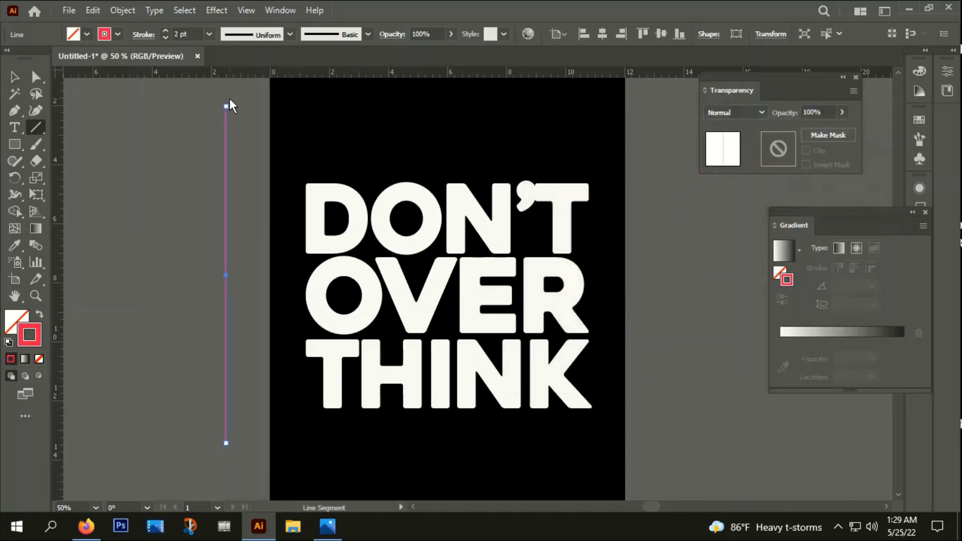
Redraw the red line as a diagonal at 240 degrees
left_click_drag(230, 104, 298, 146)
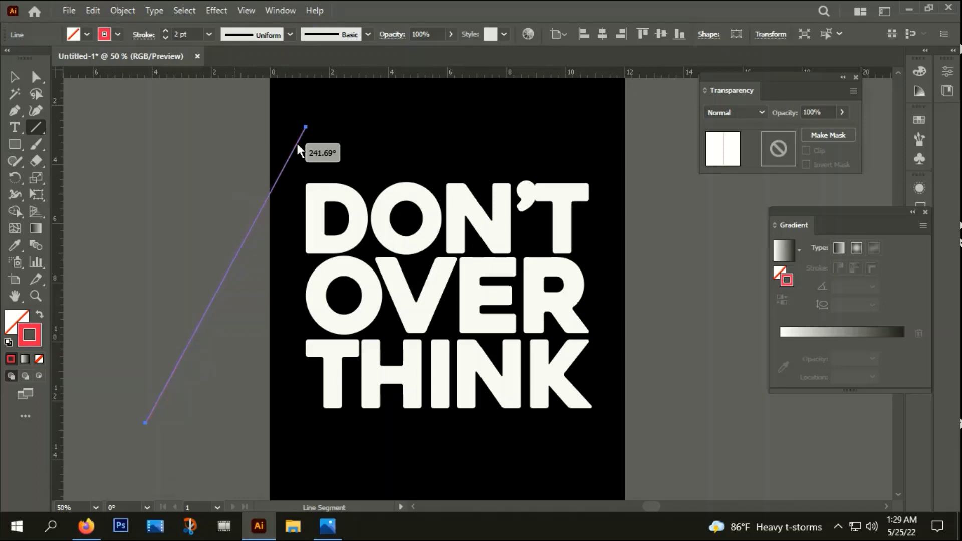
left_click_drag(298, 144, 299, 143)
scroll(326, 149, "down", 3, "alt")
scroll(323, 146, "down", 1, "alt")
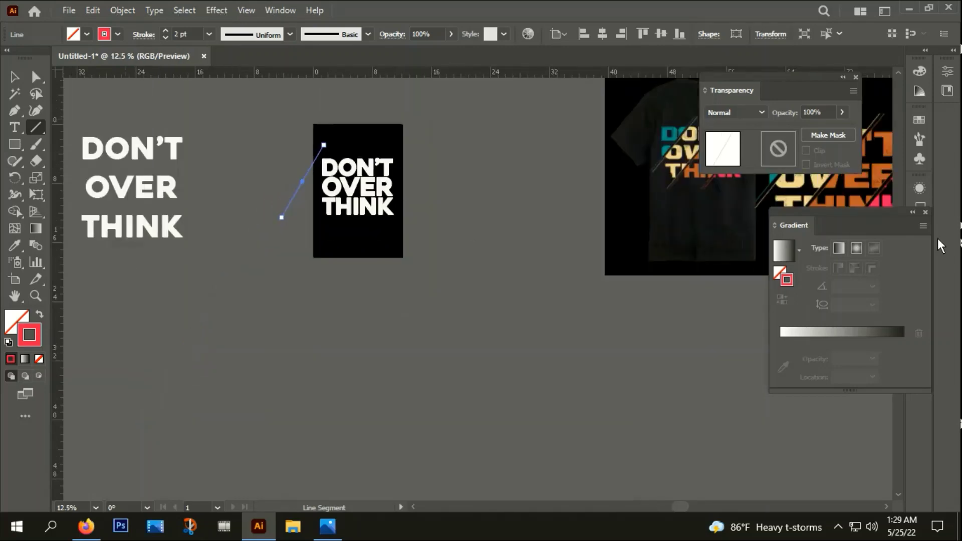
scroll(366, 168, "up", 2, "alt")
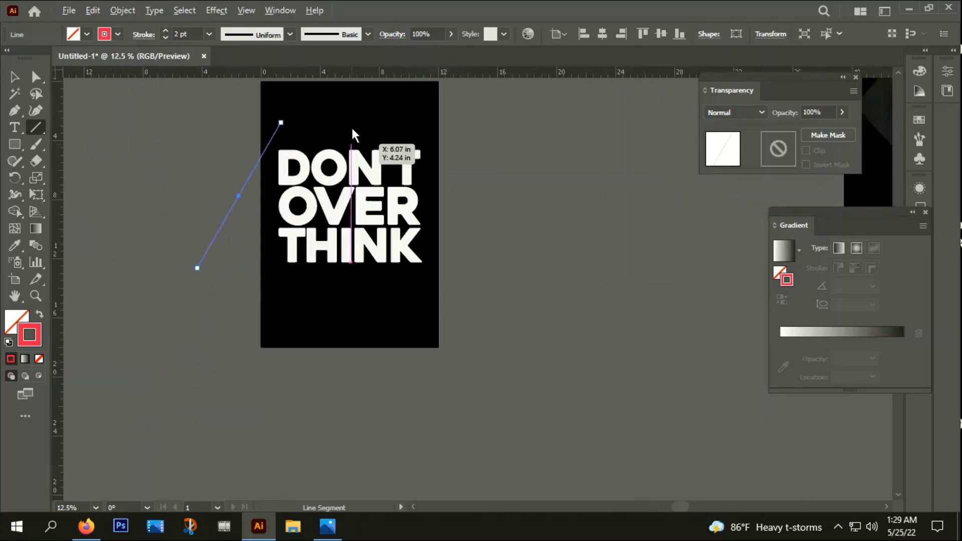
Copy the diagonal line onto the artboard and move the original further left
left_click(14, 76)
left_click(188, 170)
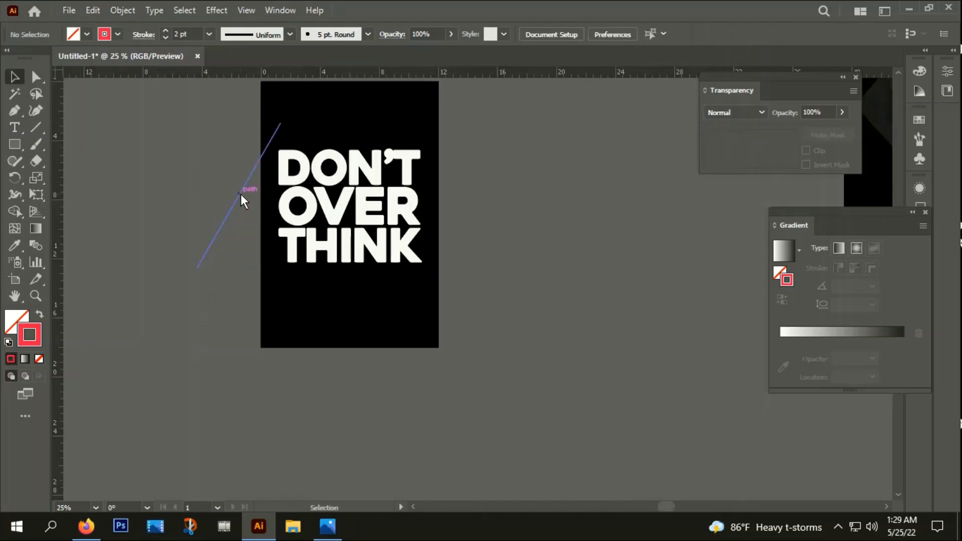
left_click_drag(241, 194, 294, 197)
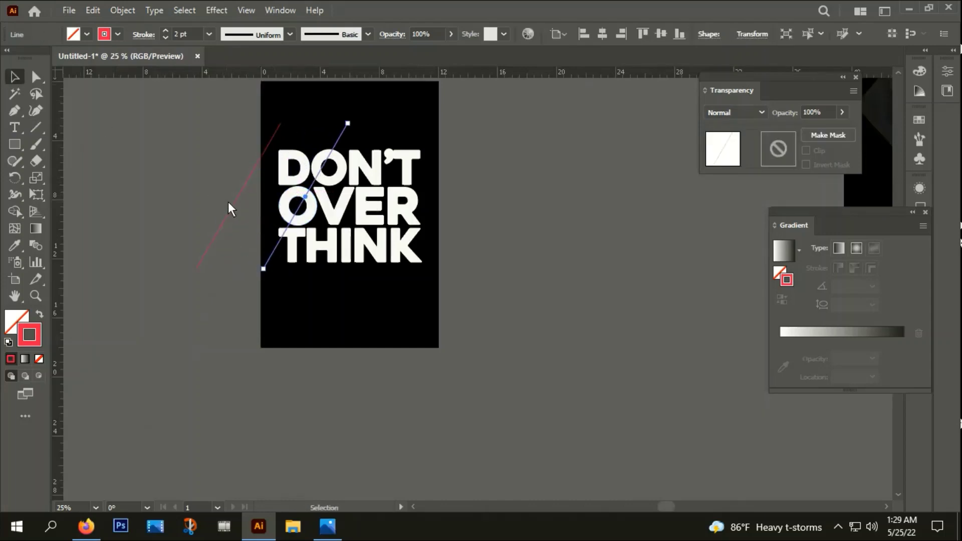
left_click_drag(235, 203, 180, 199)
scroll(552, 232, "up", 2)
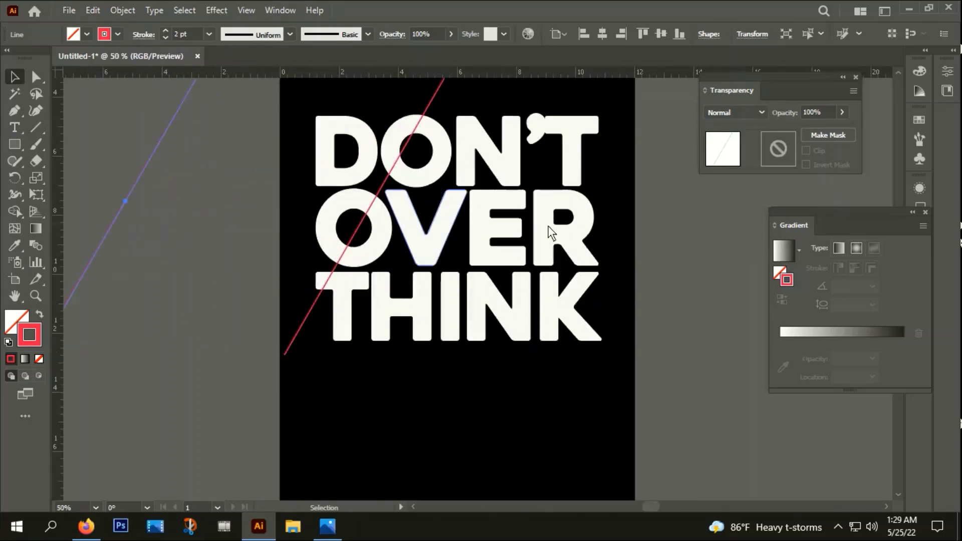
scroll(579, 266, "up", 1)
scroll(639, 287, "up", 1)
left_click(639, 288)
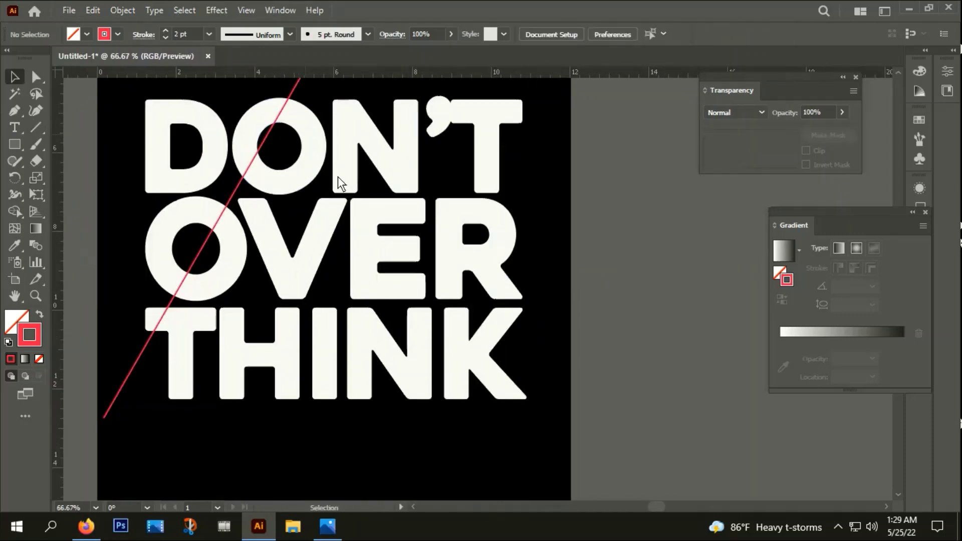
scroll(377, 211, "down", 1)
scroll(324, 173, "up", 2)
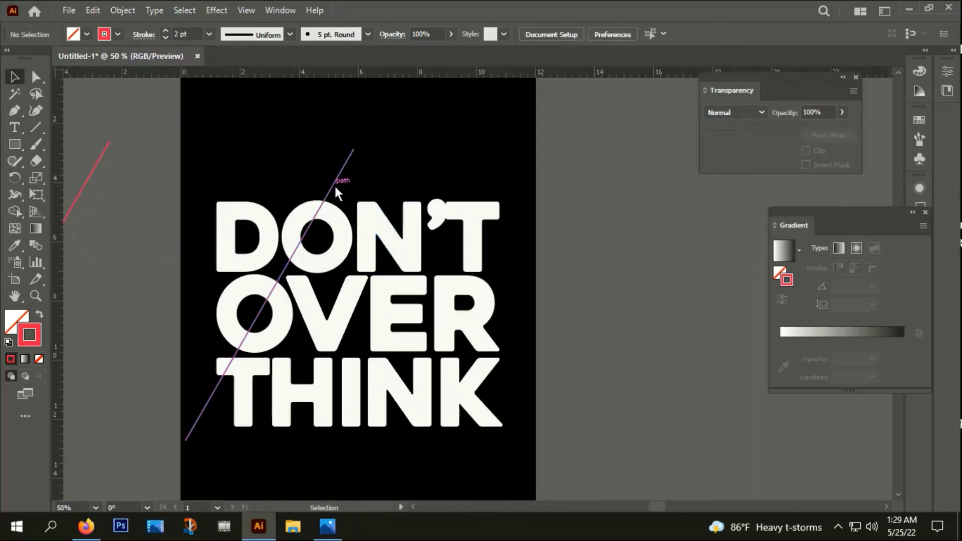
Place another parallel copy of the diagonal line further right across the lettering
left_click(335, 188)
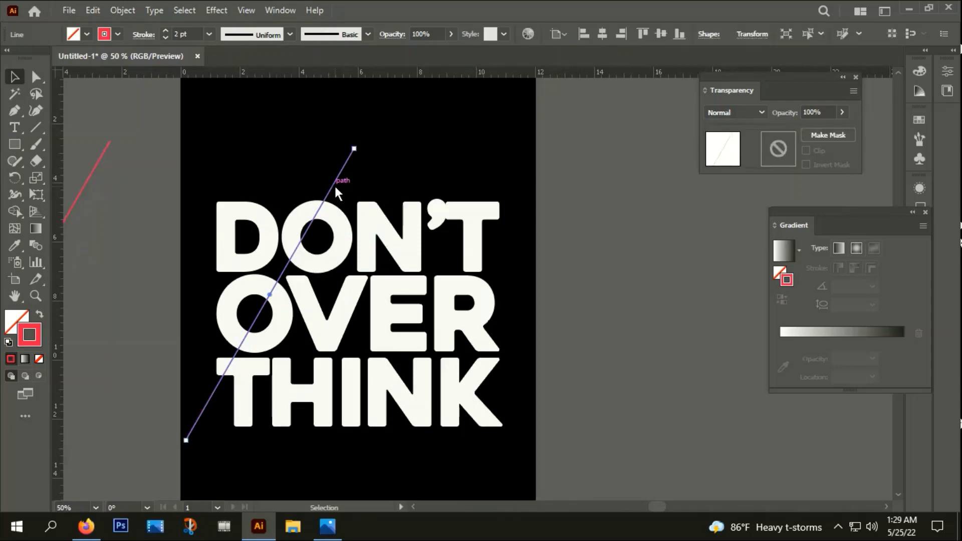
scroll(400, 205, "down", 3)
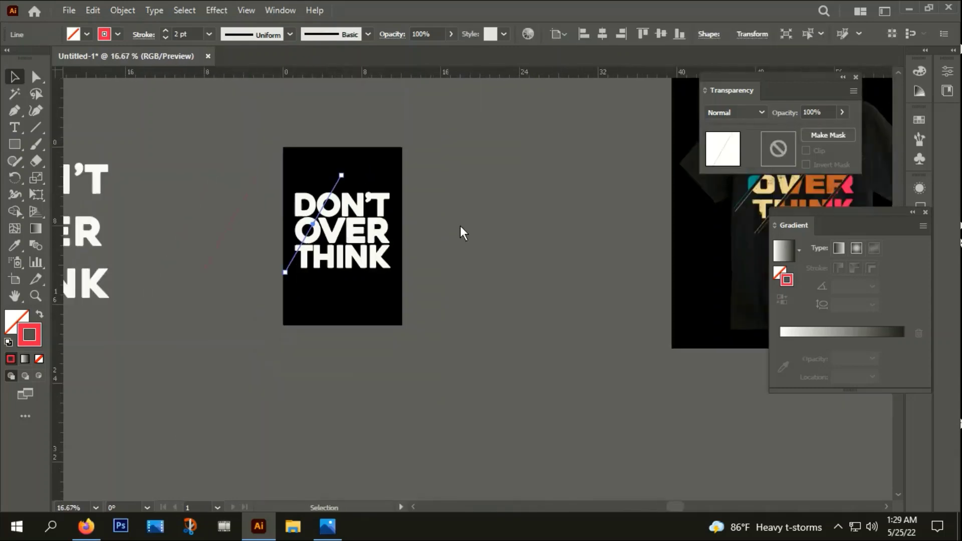
scroll(453, 245, "right", 2)
scroll(411, 263, "right", 2)
scroll(408, 257, "left", 3)
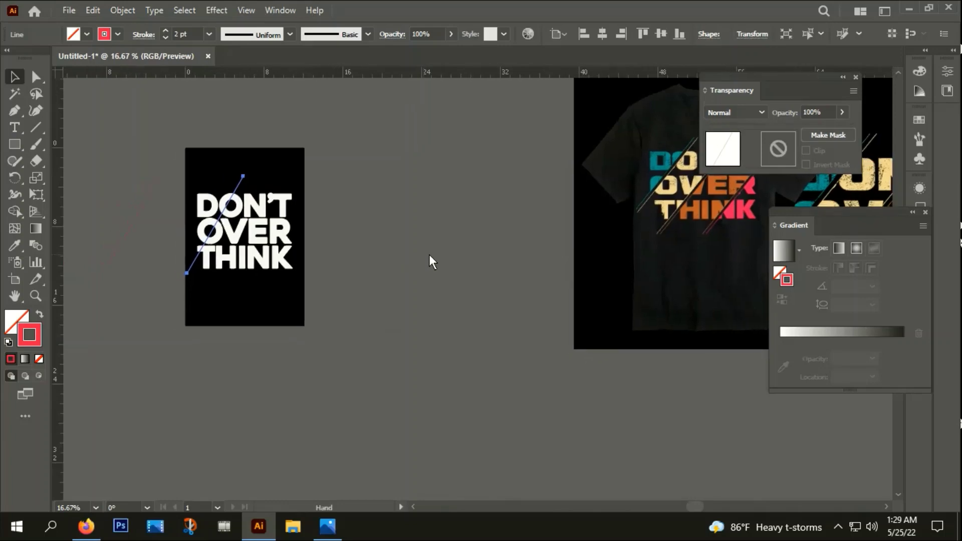
scroll(271, 200, "up", 2)
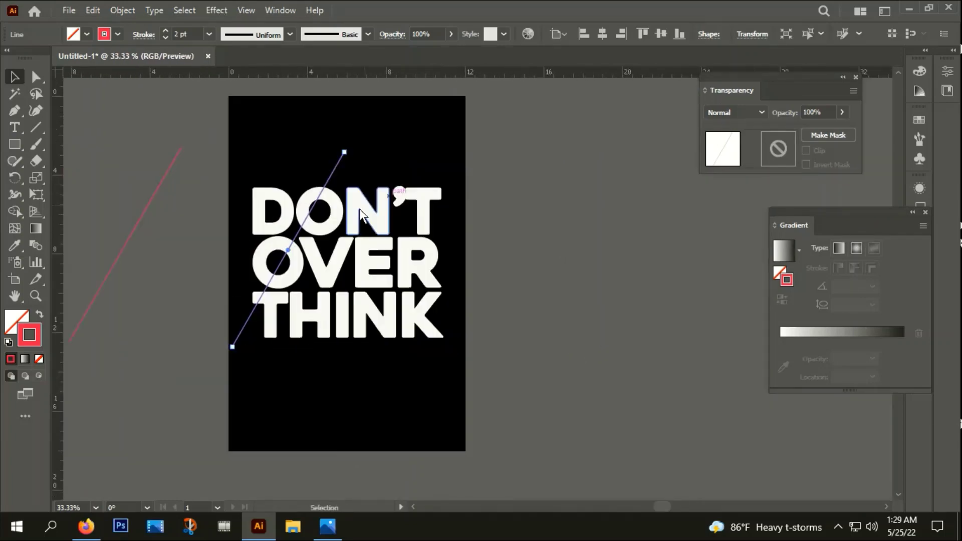
scroll(310, 180, "up", 2)
scroll(326, 163, "down", 1)
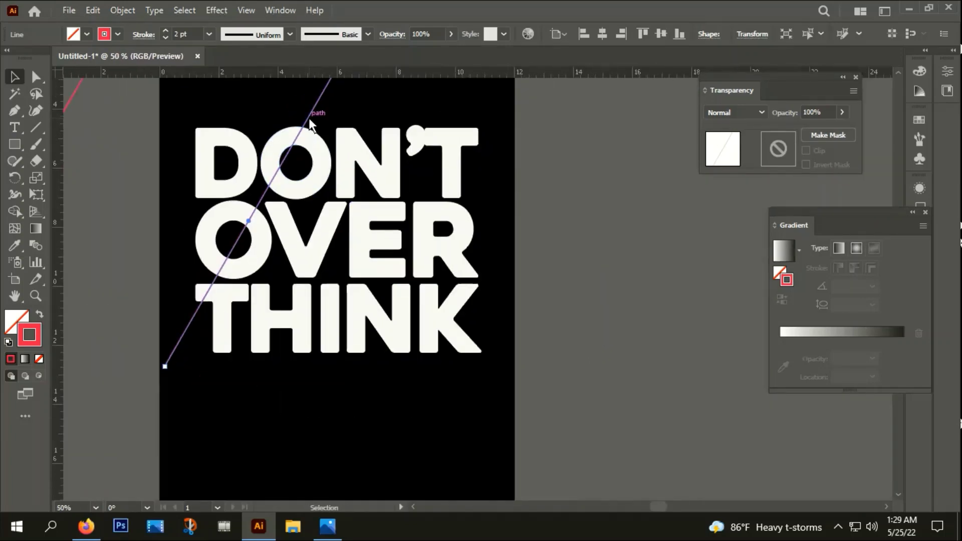
mouse_move(308, 119)
left_mouse_down()
mouse_move(390, 145)
mouse_move(408, 134)
mouse_move(475, 153)
left_mouse_up()
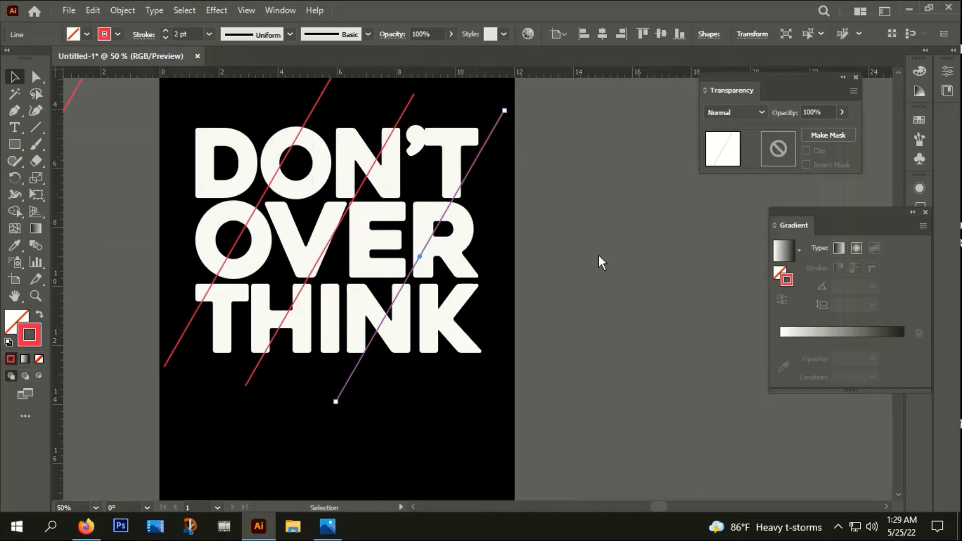
left_click(247, 317)
scroll(331, 369, "down", 1)
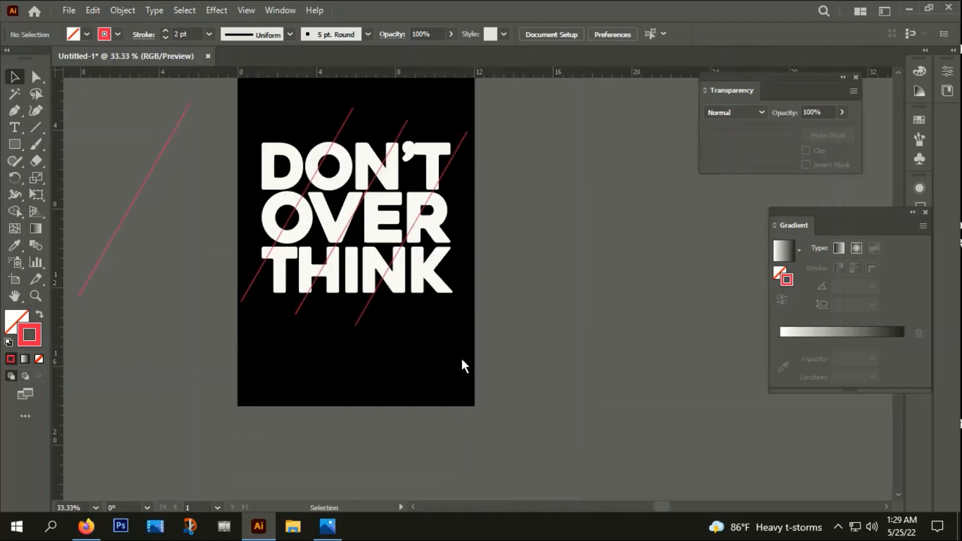
Nudge the three diagonal lines left, then reselect them as one set
scroll(278, 303, "up", 1)
scroll(279, 303, "up", 1)
scroll(278, 303, "down", 2)
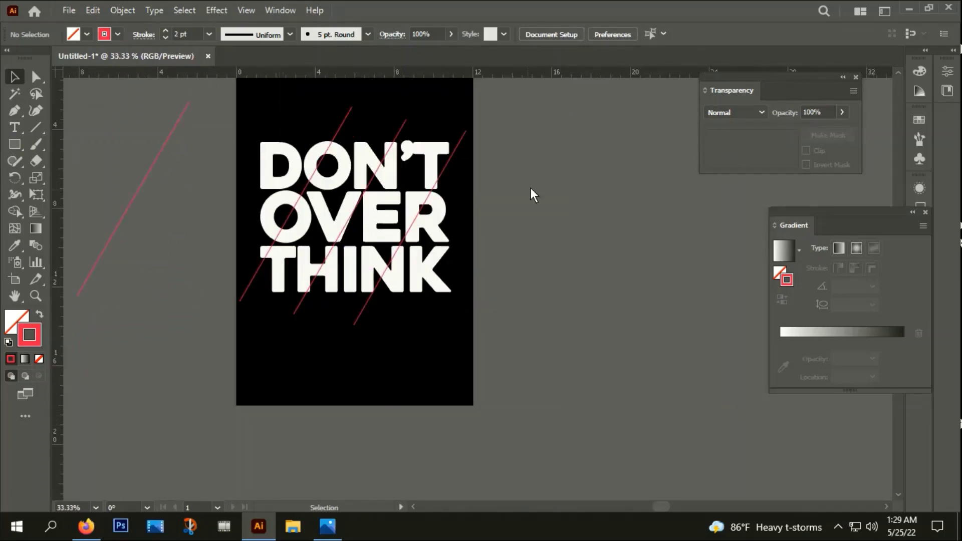
scroll(531, 187, "up", 1)
scroll(479, 184, "down", 1)
left_click_drag(406, 129, 491, 139)
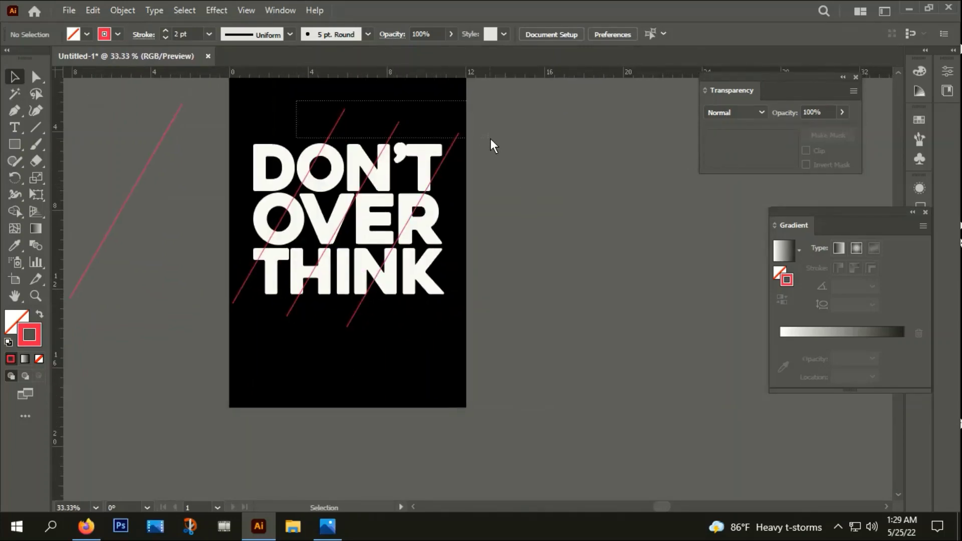
key("shift+Left")
key("shift+Left")
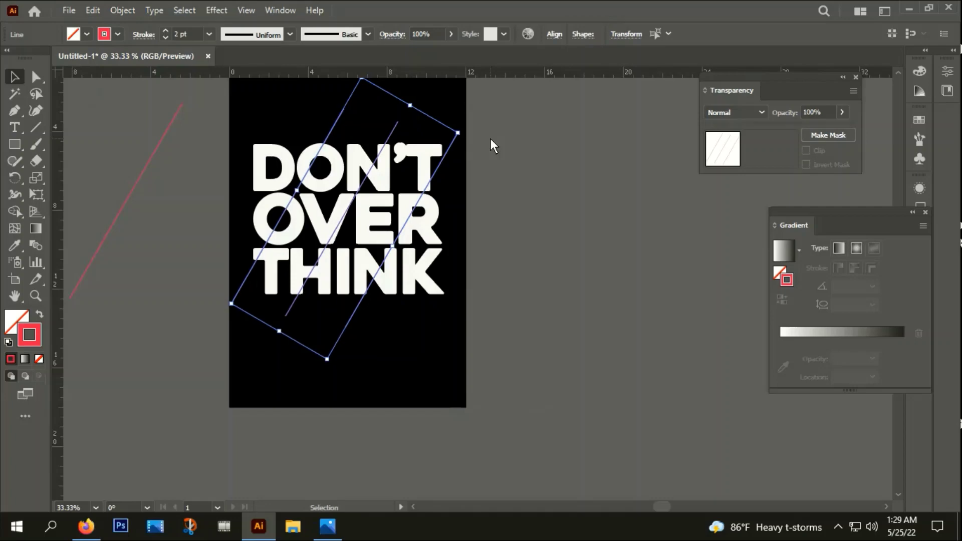
key("shift+Left")
key("shift+Left")
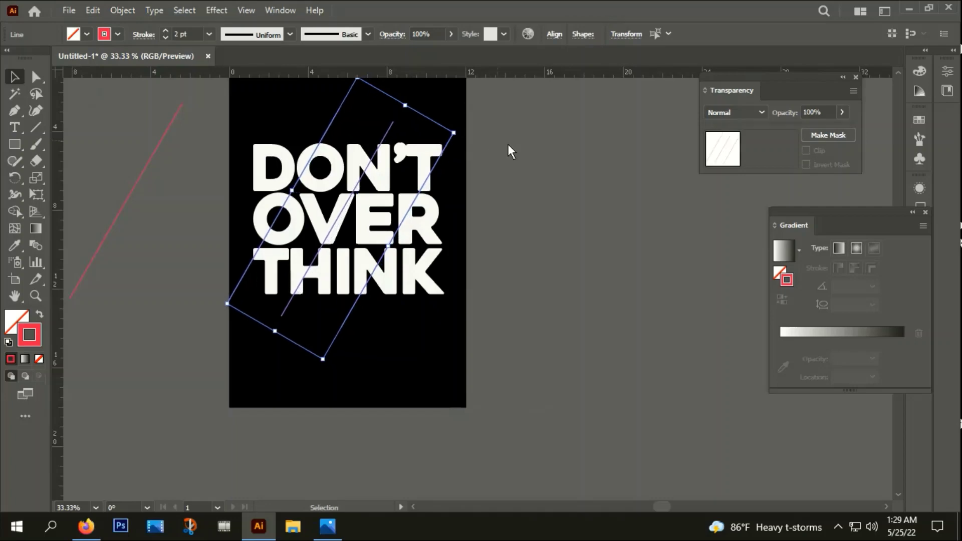
left_click(534, 163)
left_click_drag(322, 95, 561, 136)
key("a")
key("v")
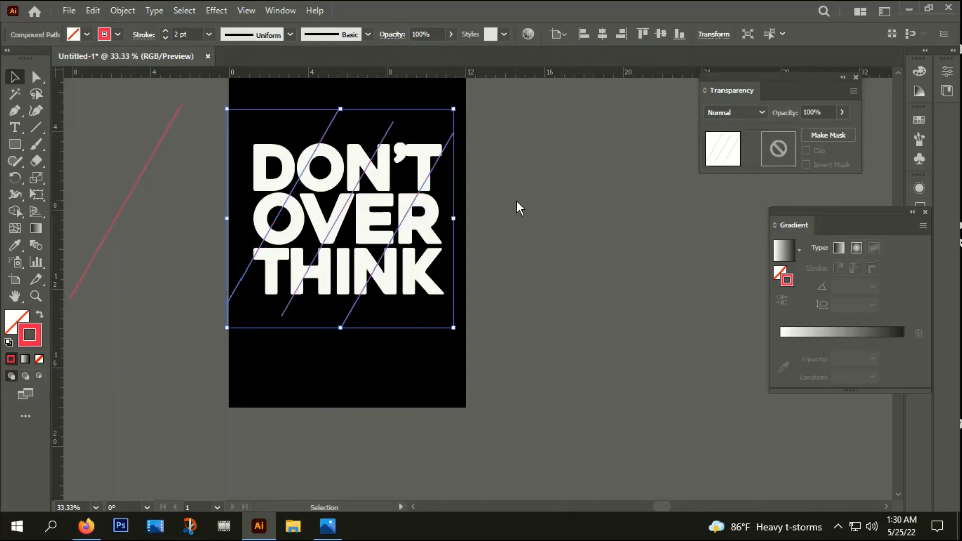
Combine the DON'T, OVER and THINK lettering into one compound path
left_click(501, 205)
left_click(382, 170)
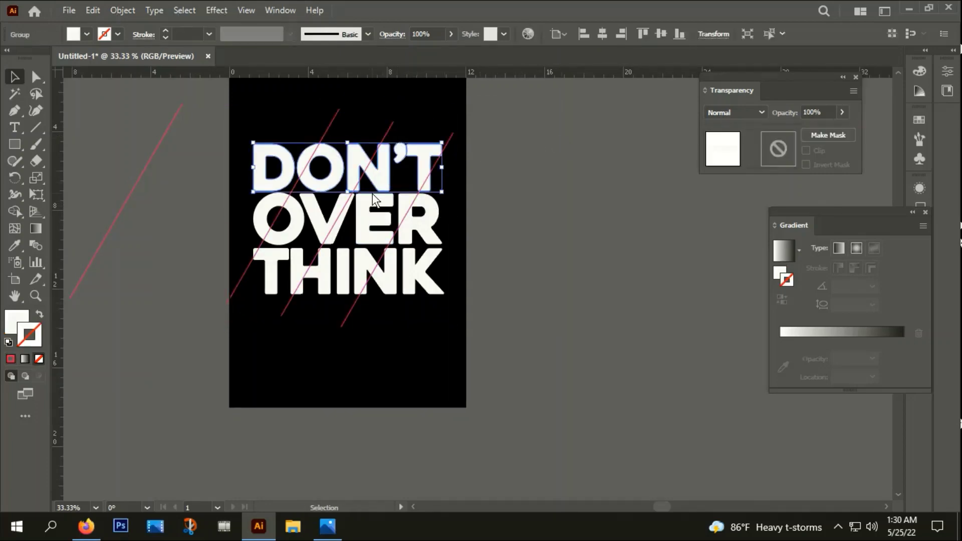
left_click(372, 211, "shift")
left_click(362, 275, "shift")
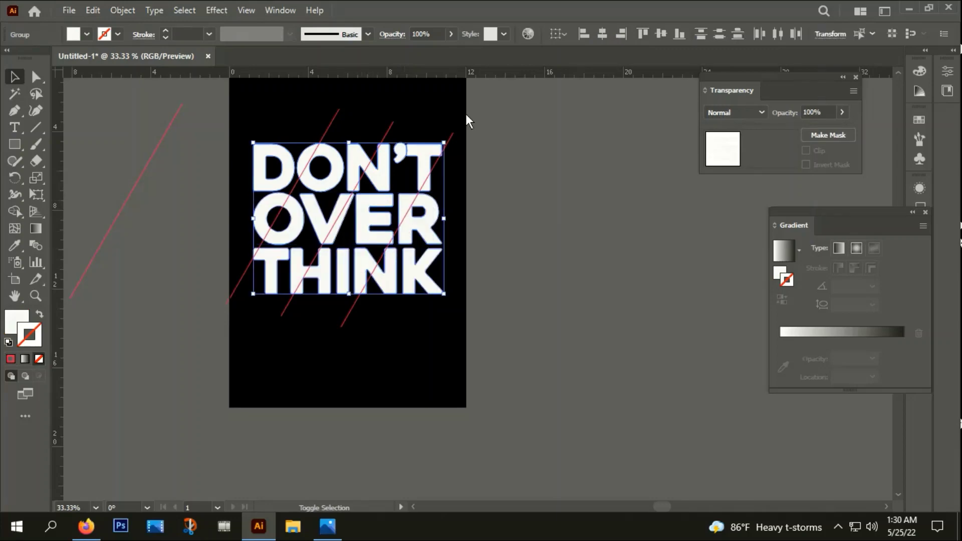
key("ctrl+8")
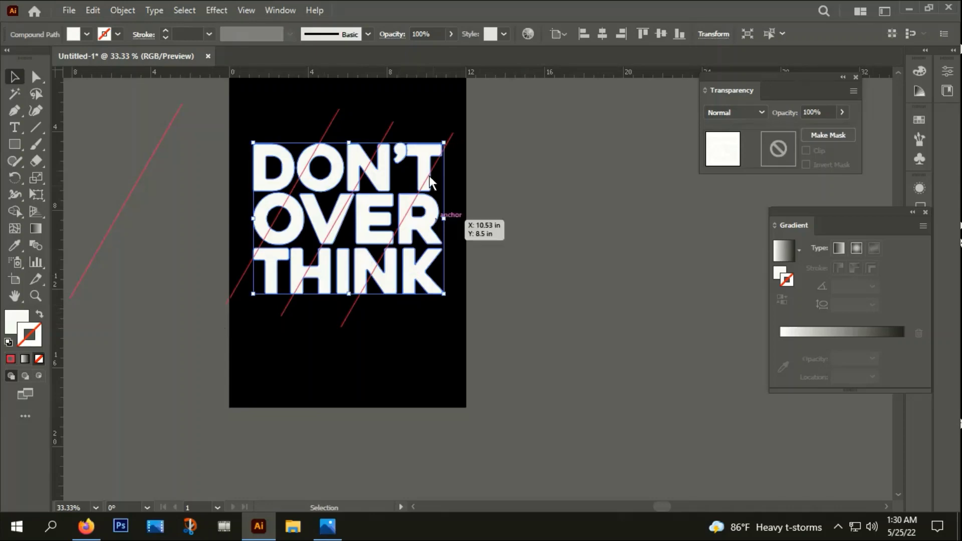
Keep only the diagonal lines selected and show the Pathfinder panel
left_click(392, 121, "shift")
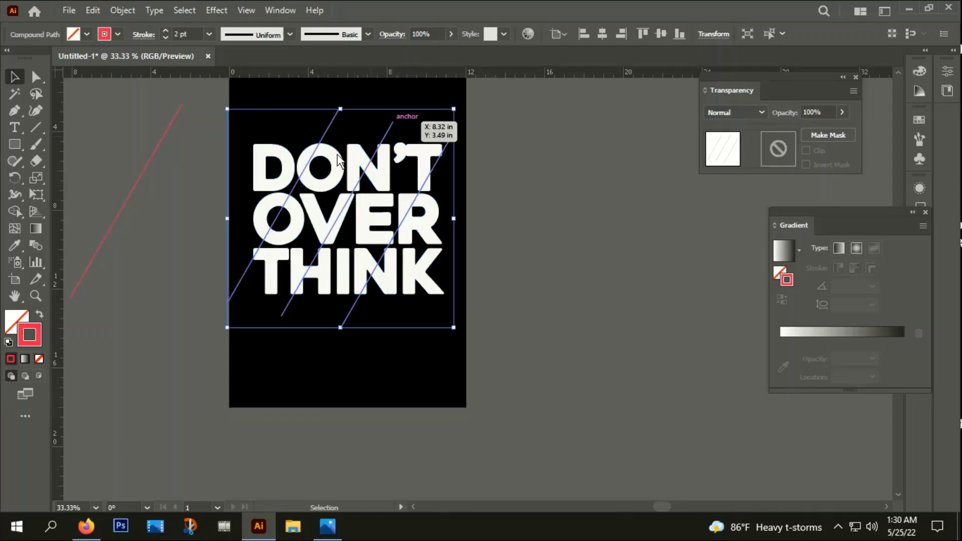
left_click(266, 185, "shift")
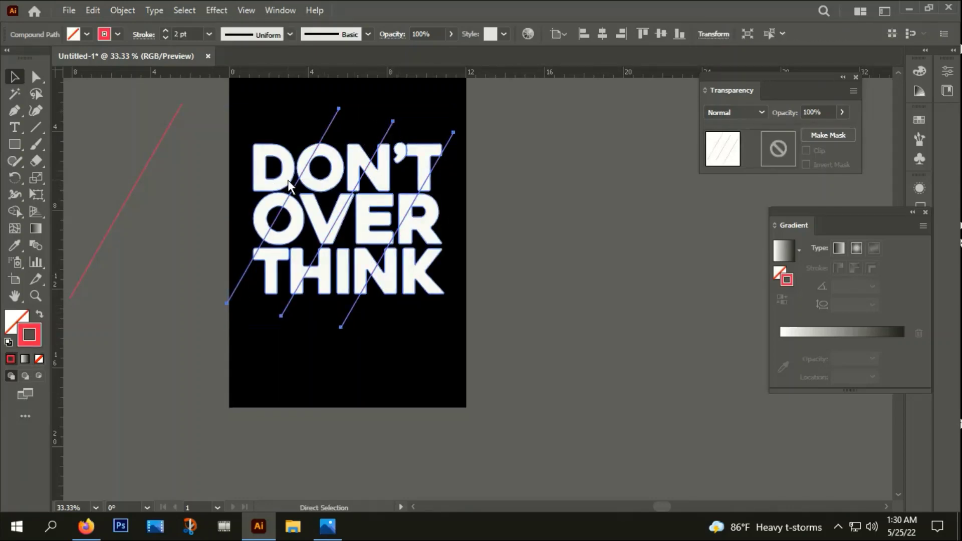
key("shift+ctrl+F9")
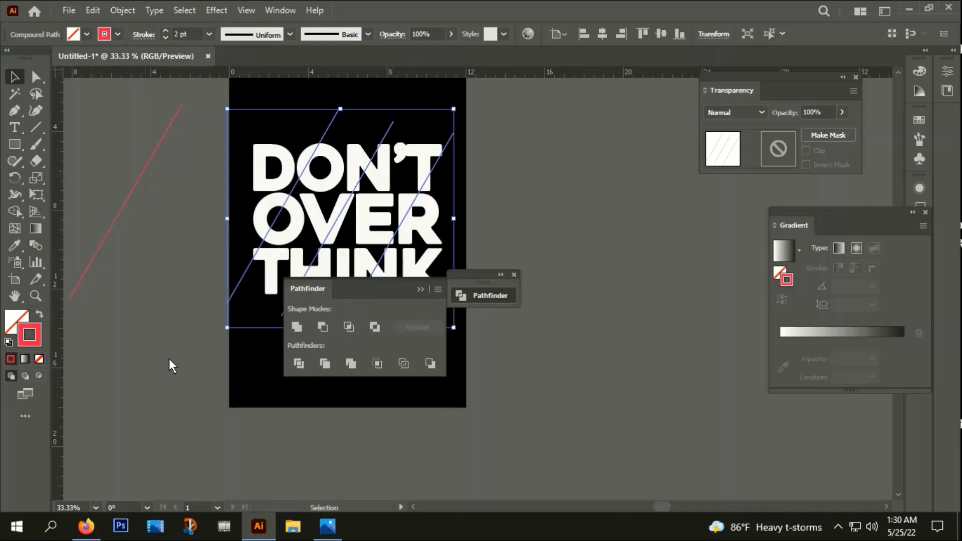
Try Divide on the diagonal lines alone and dismiss the no-results warning
left_click(296, 362)
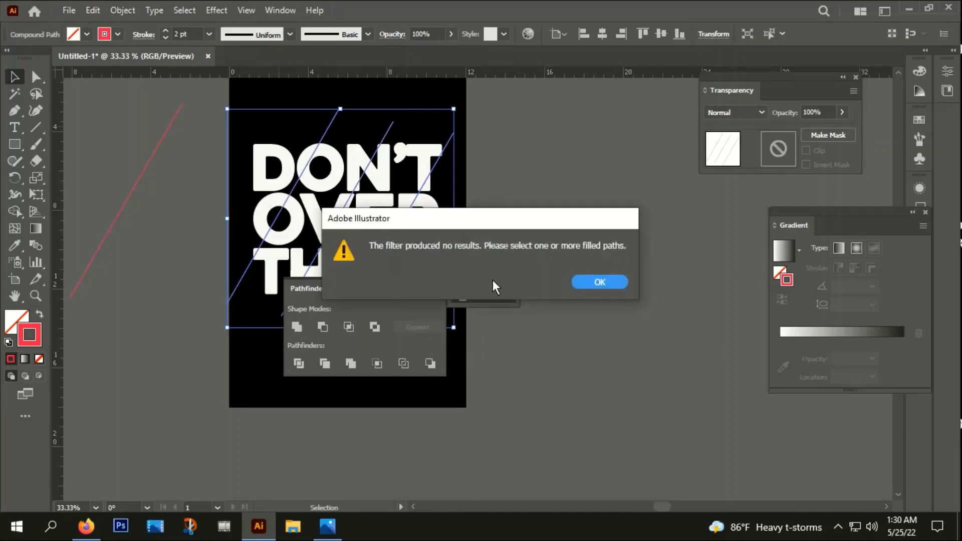
left_click(599, 281)
left_click(377, 130)
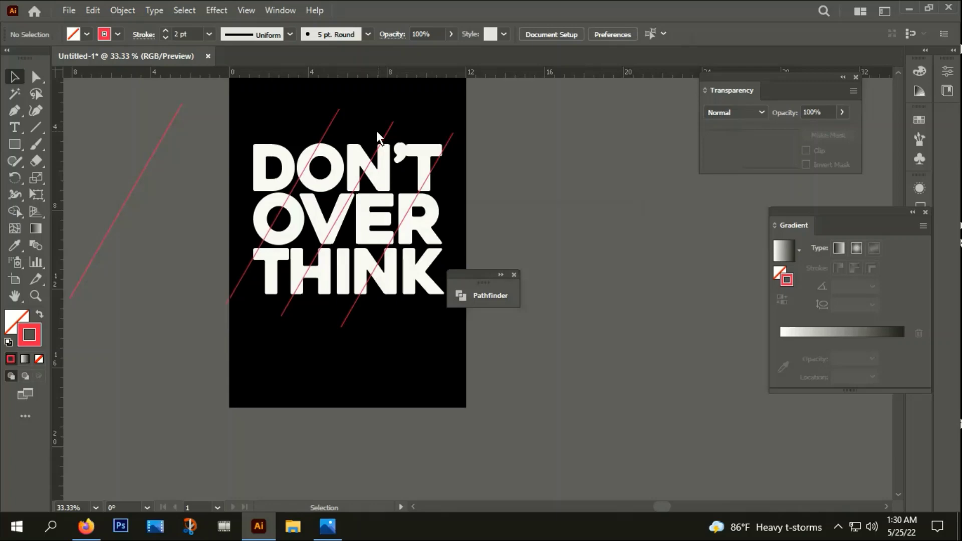
left_click(333, 118)
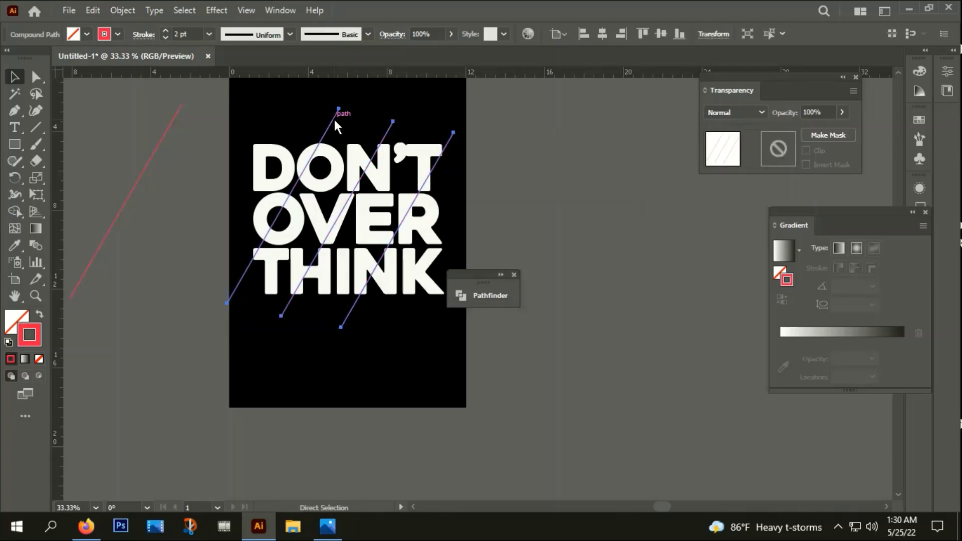
left_click(321, 325)
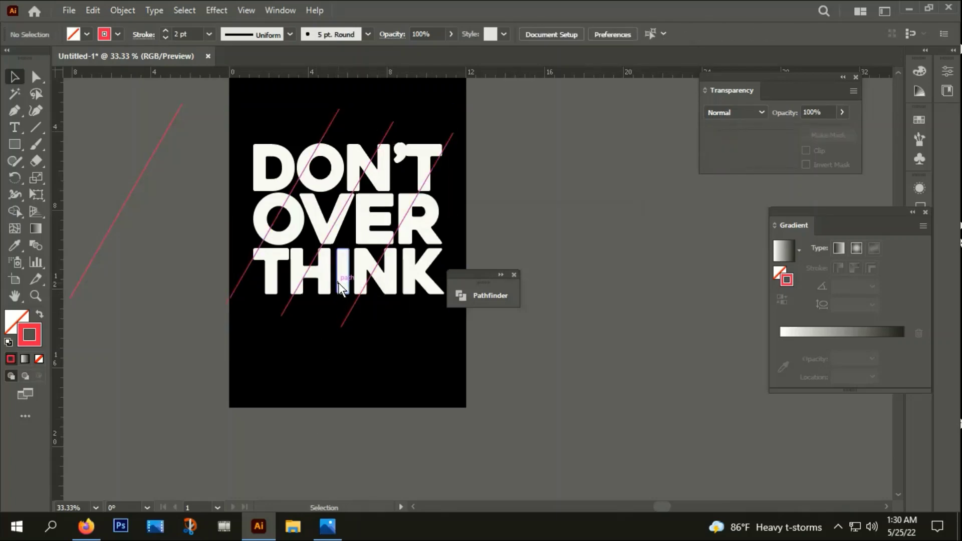
Select the lettering with all three lines and apply Pathfinder Divide
left_click(338, 283)
key("a")
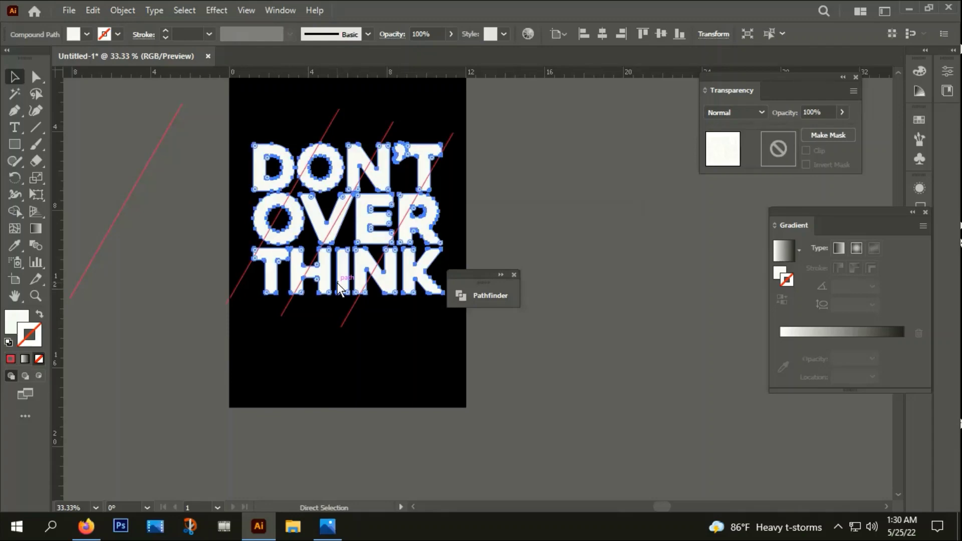
key("v")
left_click(319, 354)
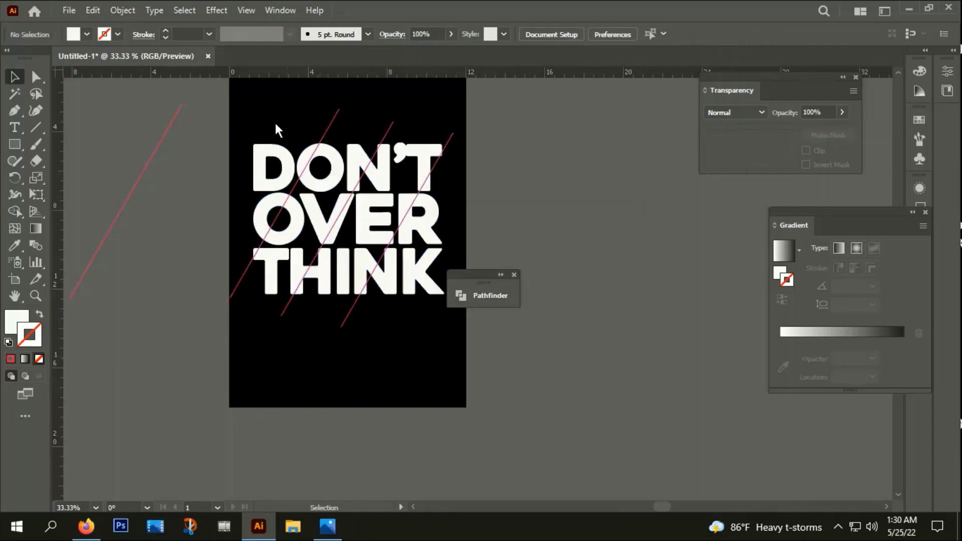
left_click_drag(275, 121, 438, 225)
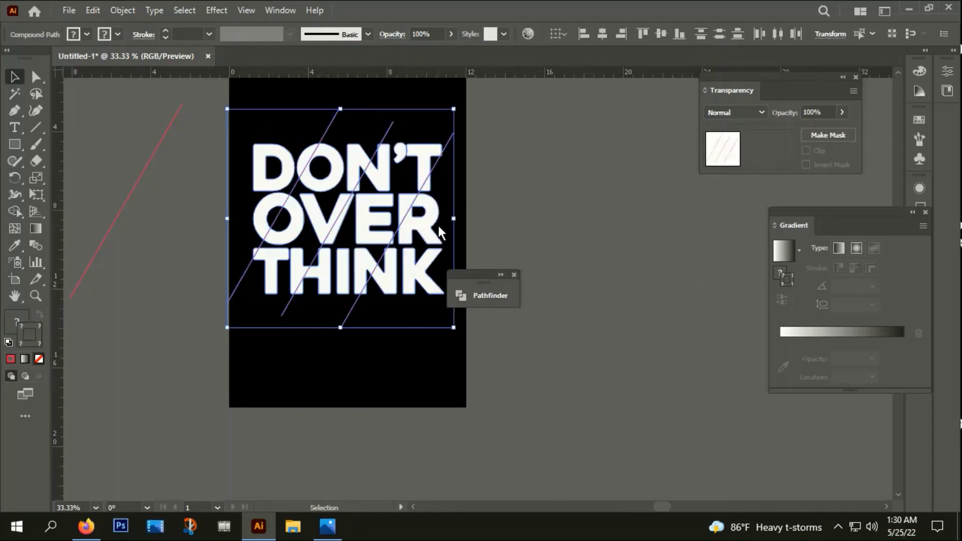
key("ctrl+shift+F9")
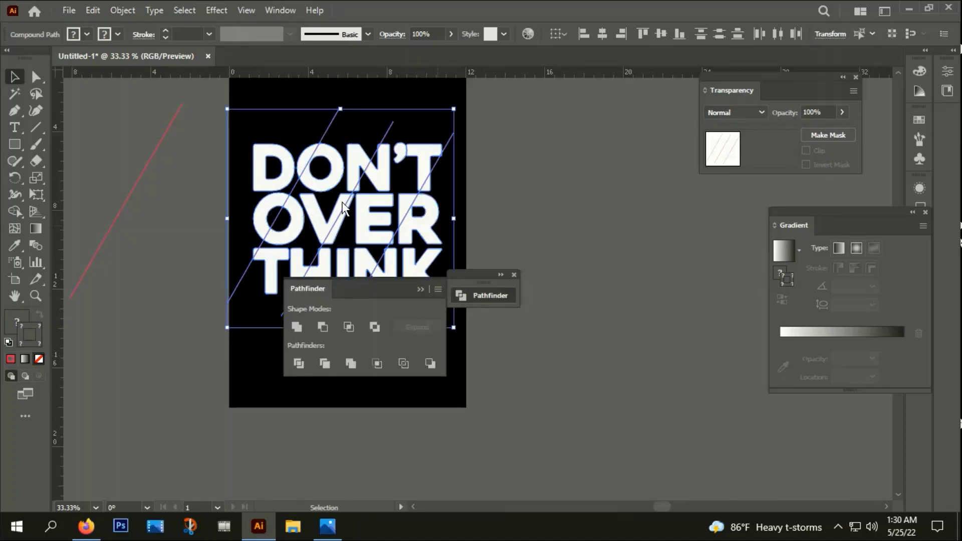
left_click(297, 362)
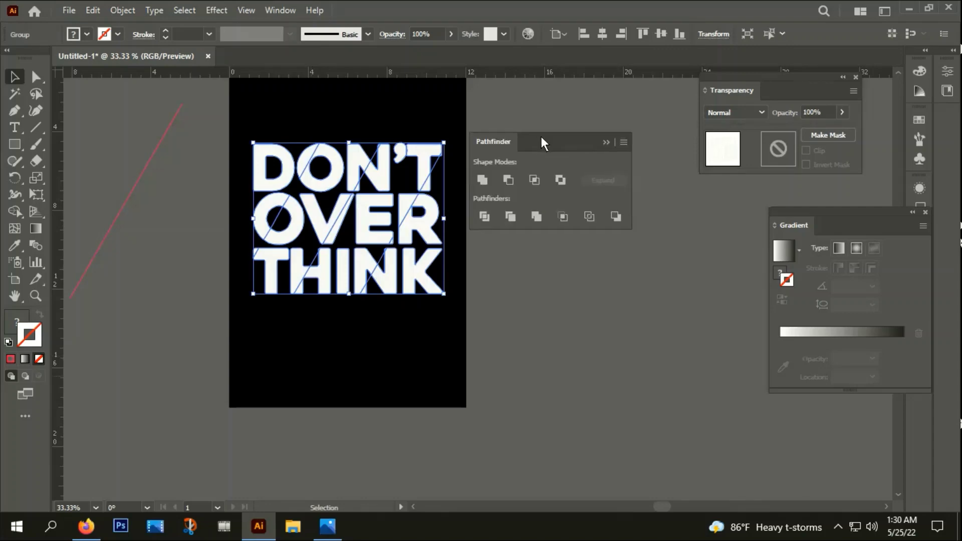
Move the Pathfinder panel off the artwork and clear the selection
mouse_move(355, 289)
left_mouse_down()
mouse_move(540, 136)
mouse_move(607, 123)
left_mouse_up()
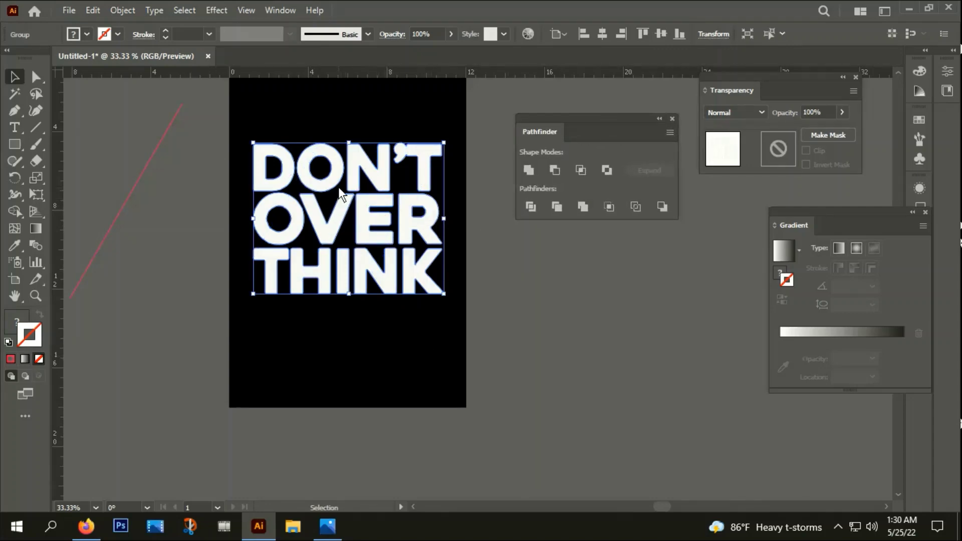
right_click(333, 173)
left_click(288, 221)
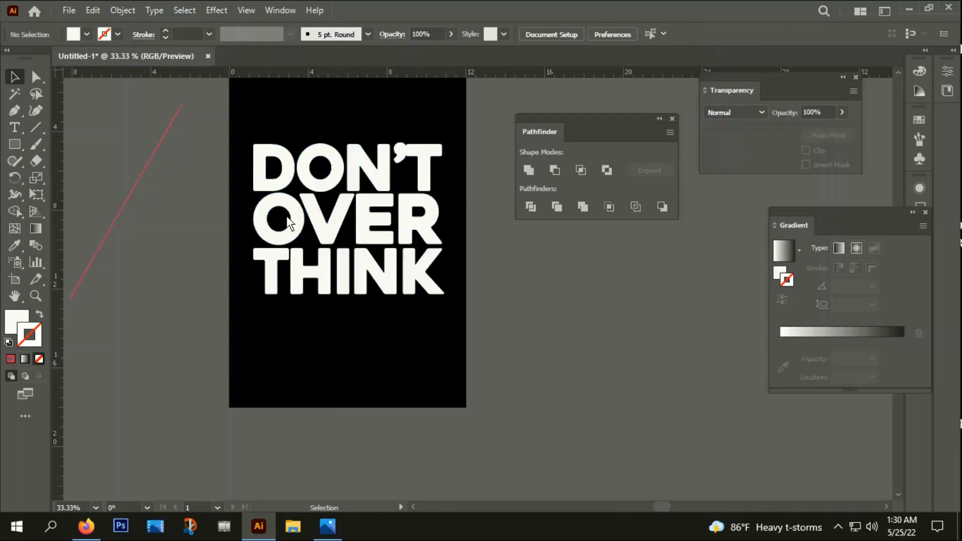
left_click(393, 391)
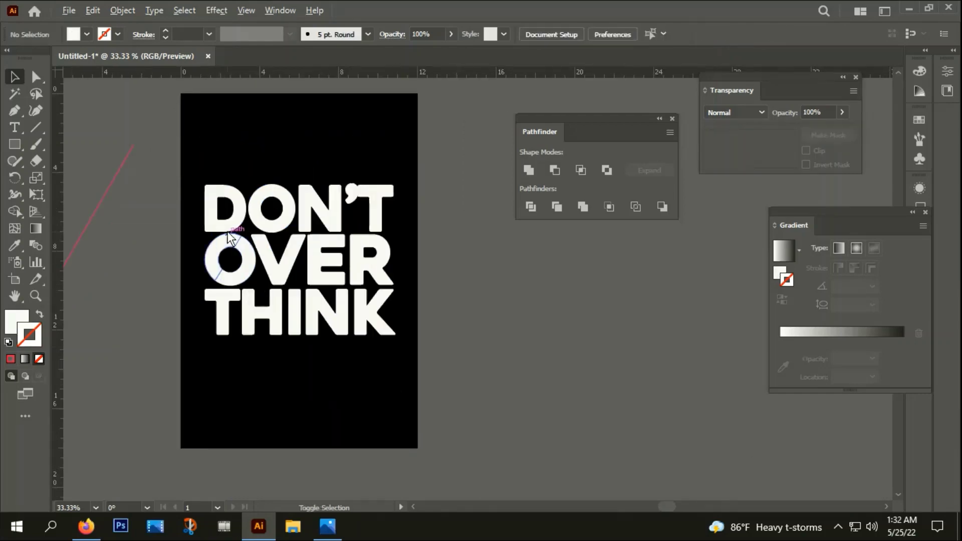
scroll(228, 231, "up", 1, "alt")
left_click_drag(596, 424, 638, 396)
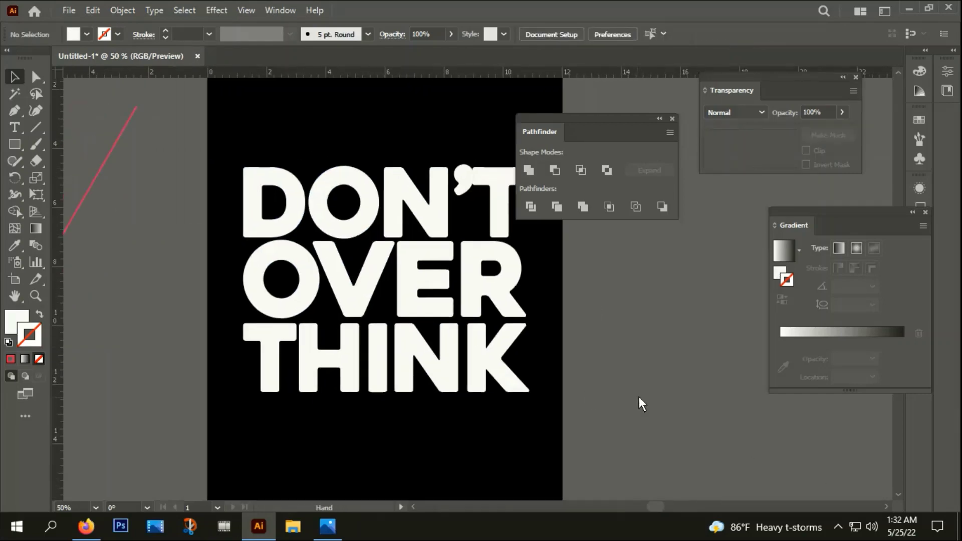
scroll(578, 359, "down", 1, "alt")
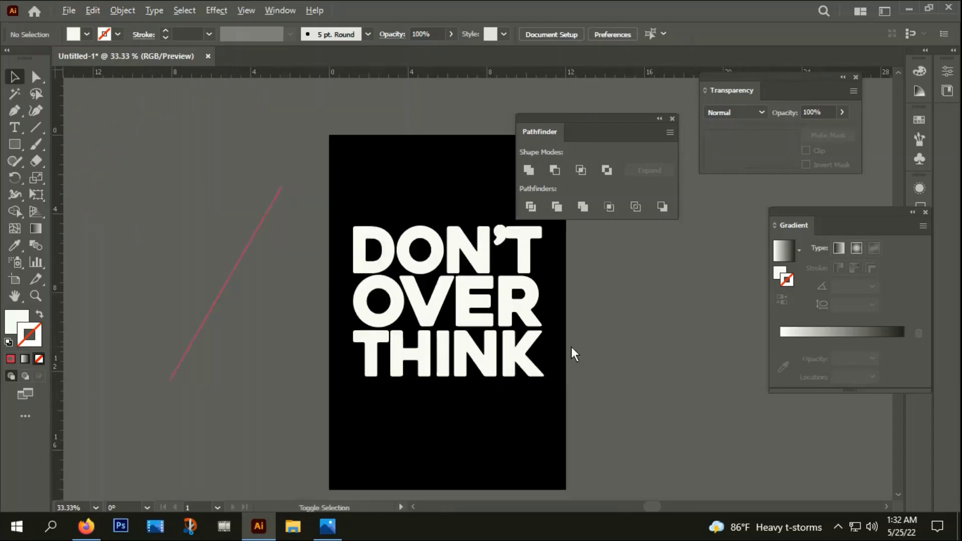
Select the left slice of the D and the slices of both O letters
left_click(367, 230)
scroll(378, 286, "up", 2, "alt")
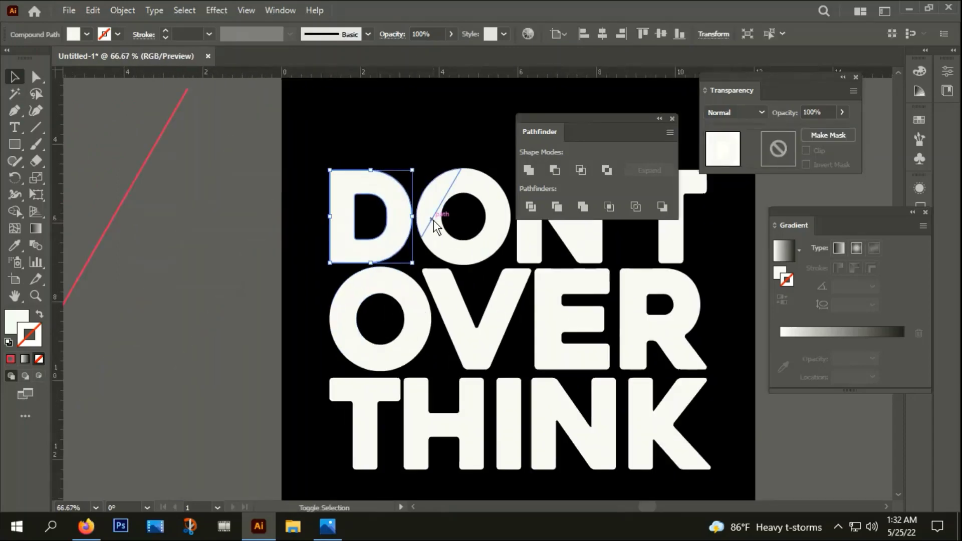
scroll(393, 280, "down", 2, "alt")
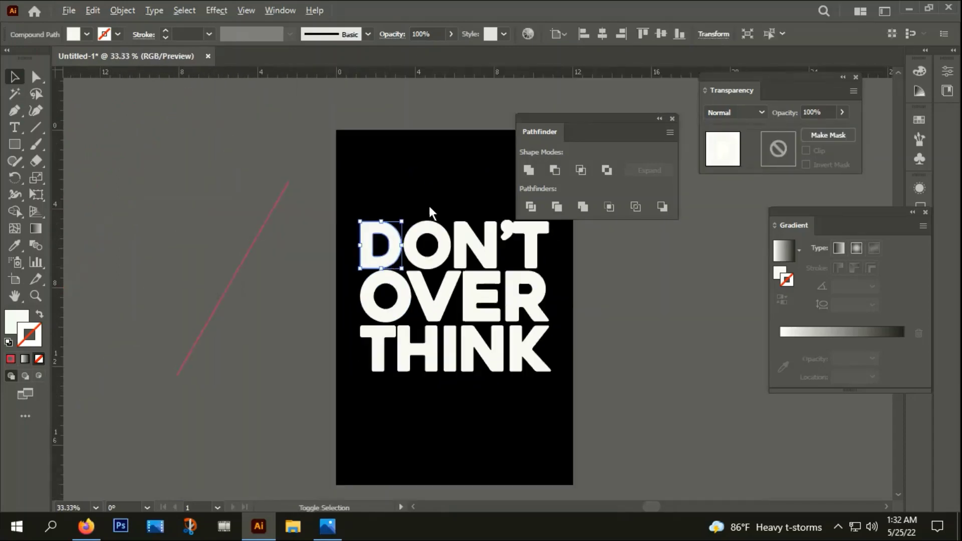
left_click(411, 236, "shift")
left_click(378, 283, "shift")
Group the left D and O slices and fill them red-orange
right_click(370, 248)
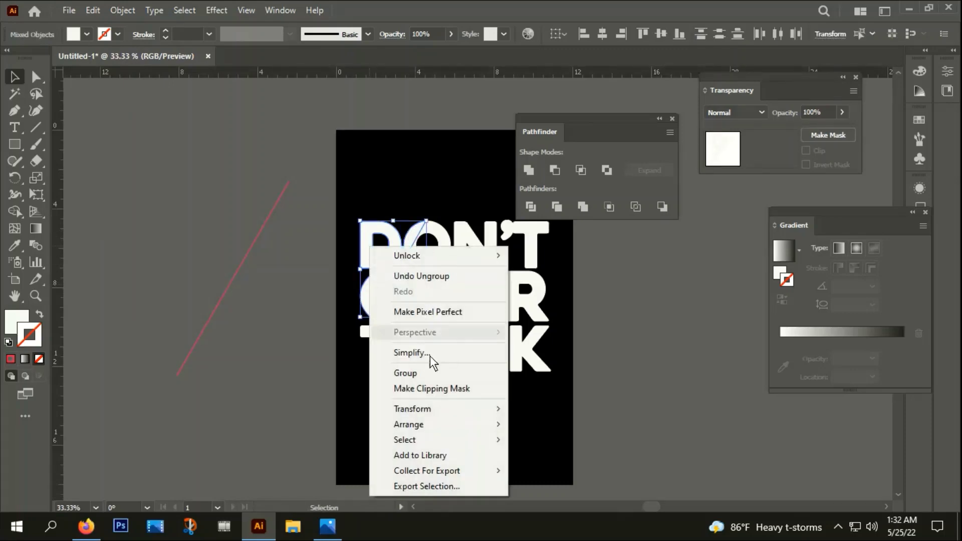
left_click(408, 372)
double_click(23, 320)
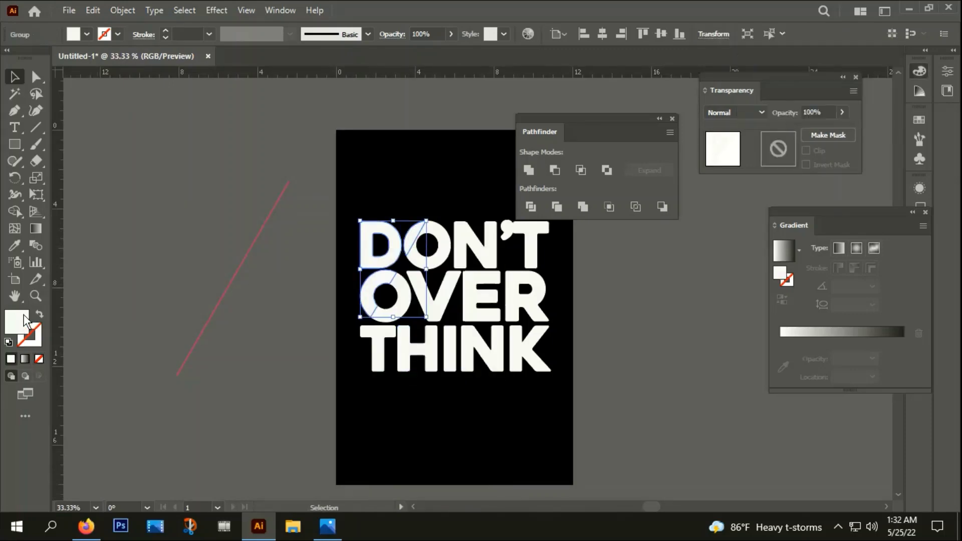
left_click(695, 163)
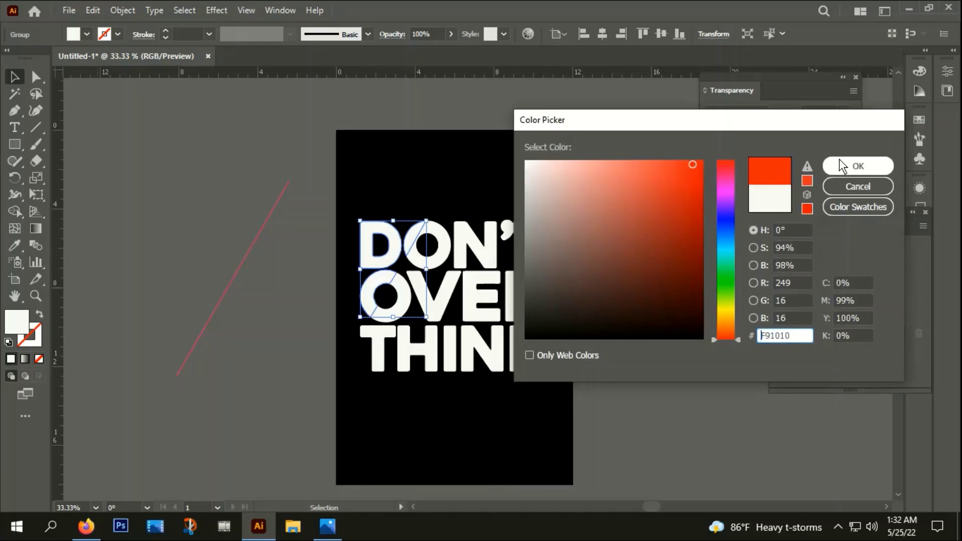
left_click(843, 159)
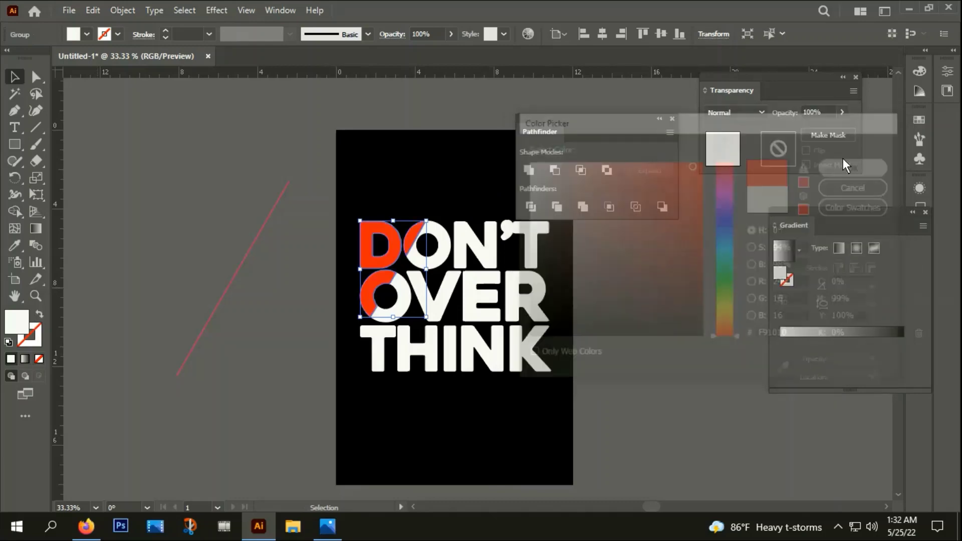
Group the next white slices through D, O, V, N, T and H
left_click(435, 263)
left_click(414, 299, "shift")
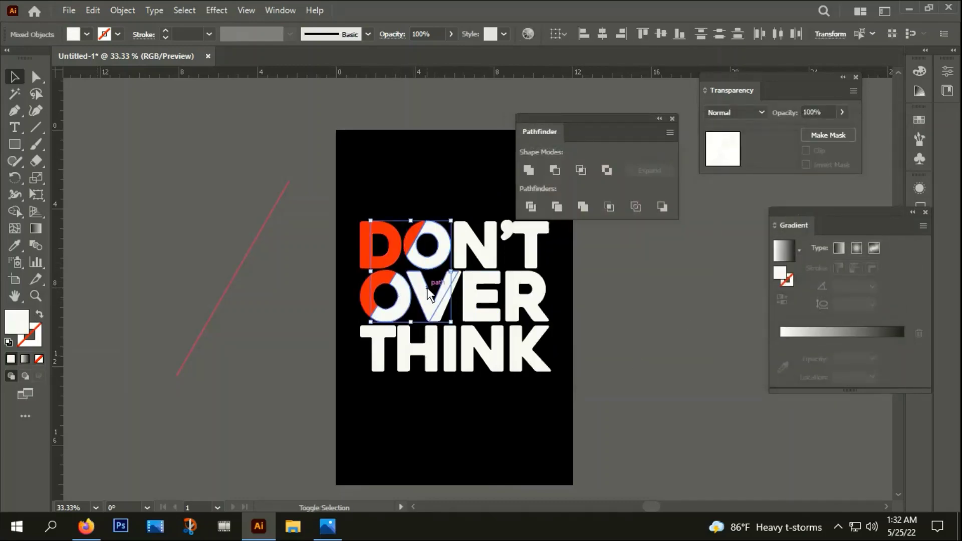
left_click(427, 287, "shift")
left_click(467, 237, "shift")
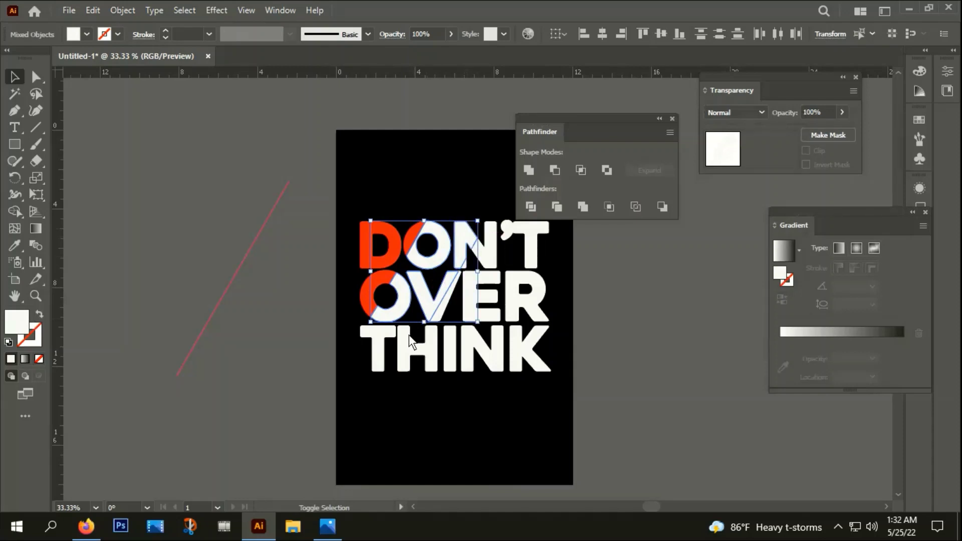
left_click(396, 350, "shift")
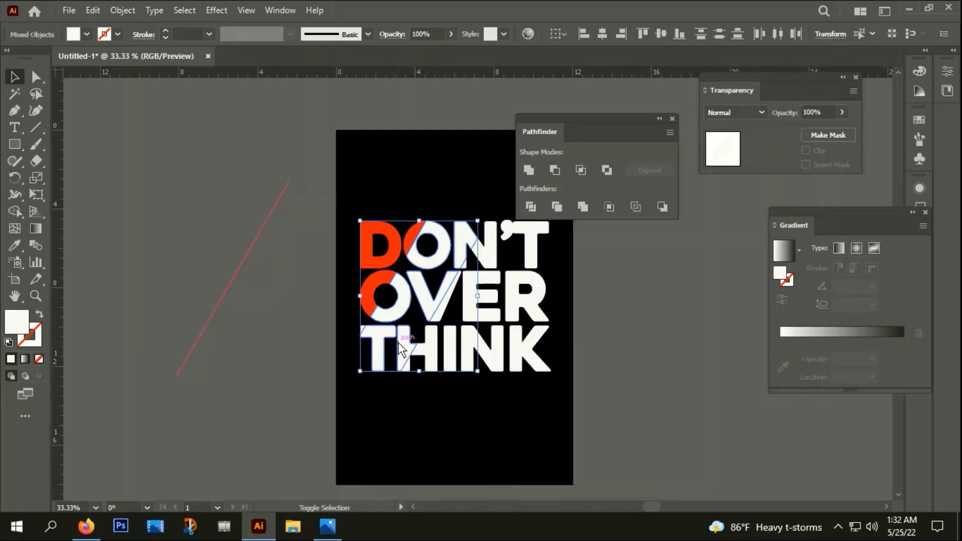
right_click(416, 302)
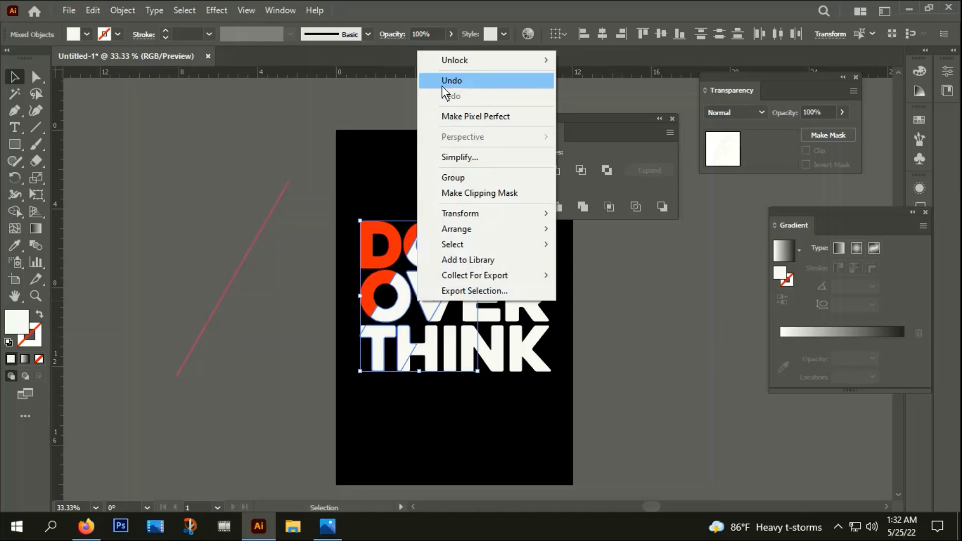
left_click(122, 10)
left_click(167, 76)
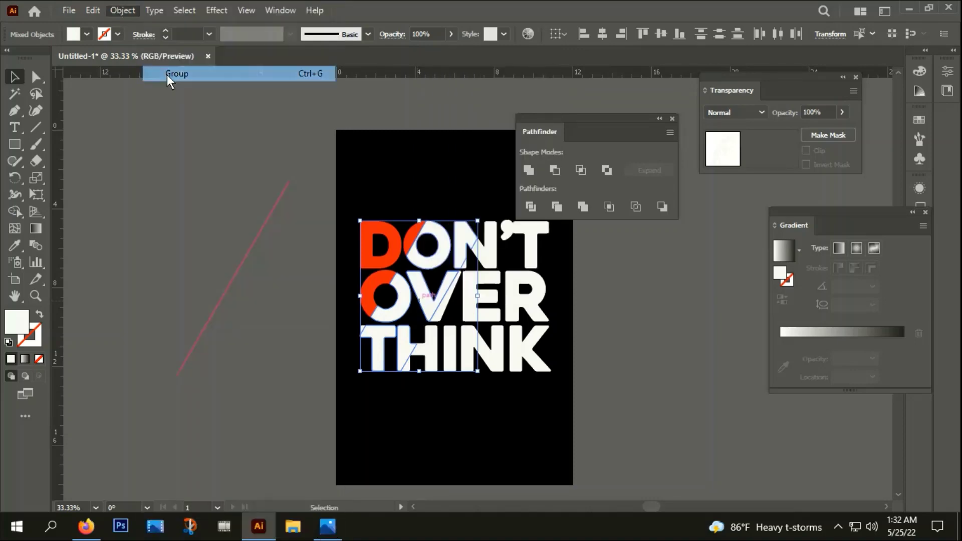
Fill the grouped slices dark red #682323
double_click(12, 321)
left_click(642, 266)
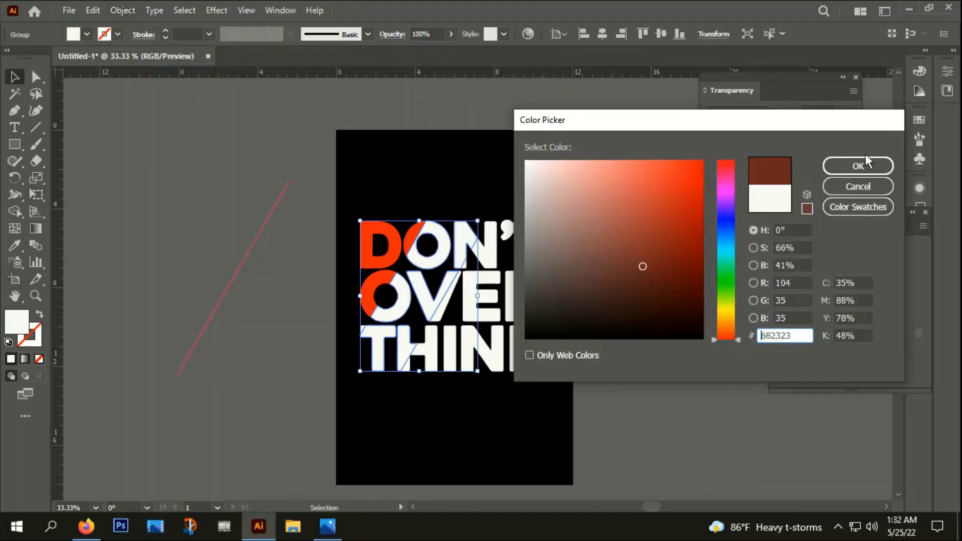
left_click(858, 165)
left_click(482, 342)
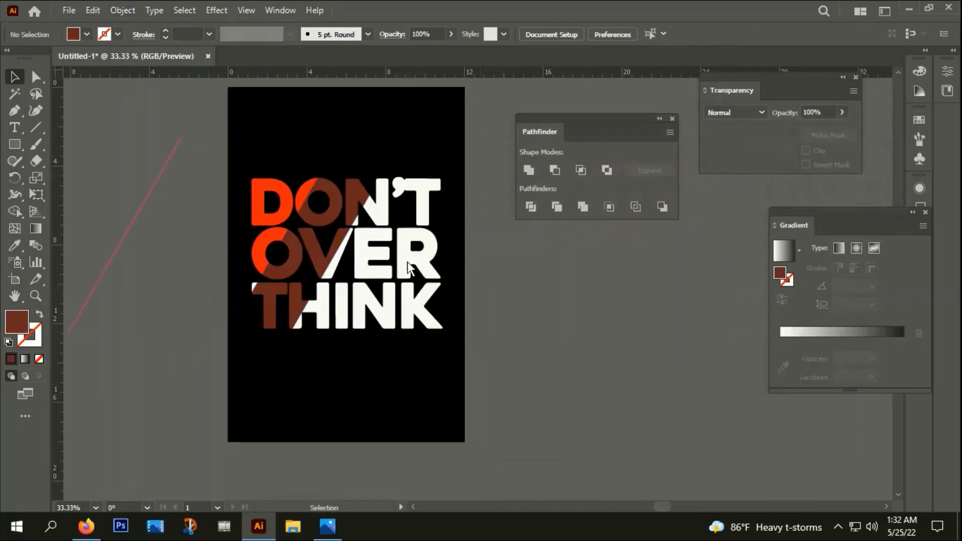
left_click(383, 211)
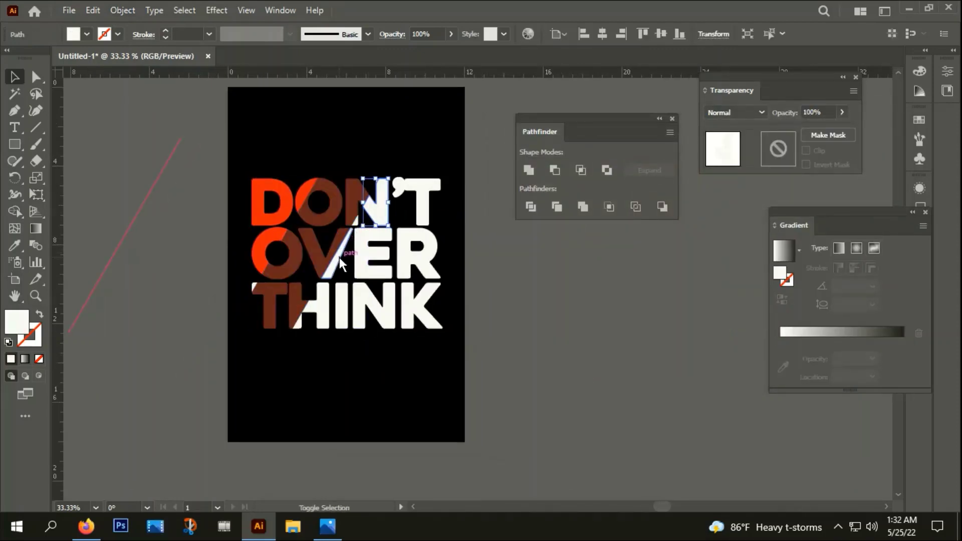
Group the white slice pieces through N, V, E and THINK
scroll(363, 221, "up", 1)
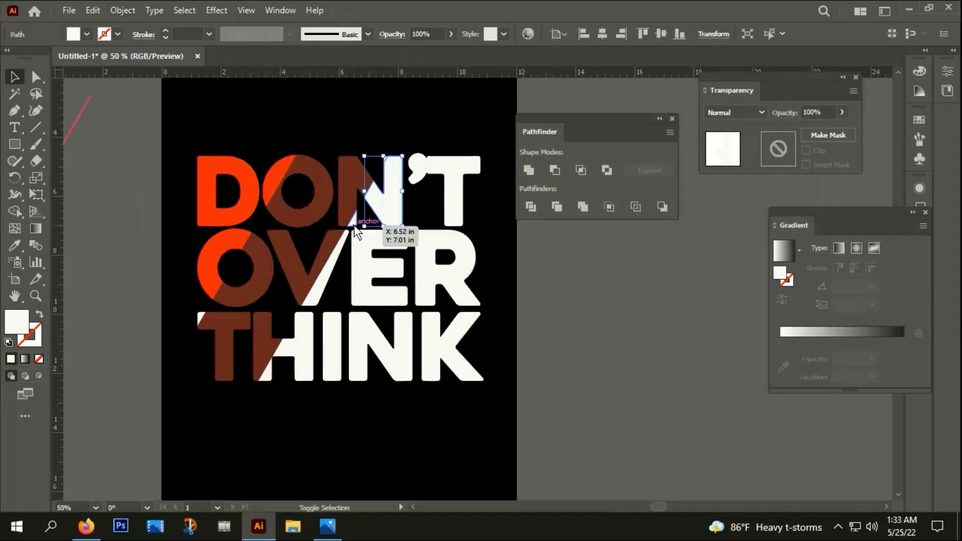
left_click(324, 295, "shift")
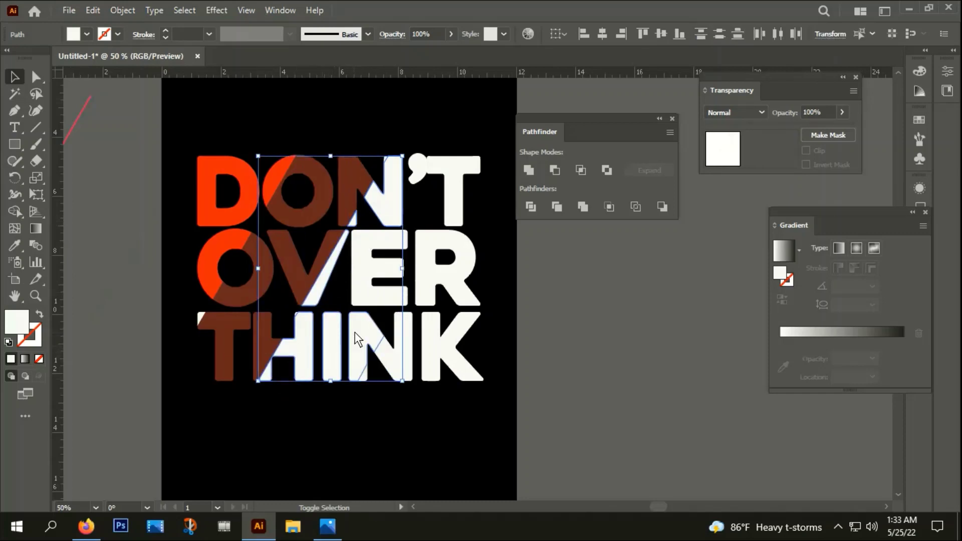
left_click(355, 276, "shift")
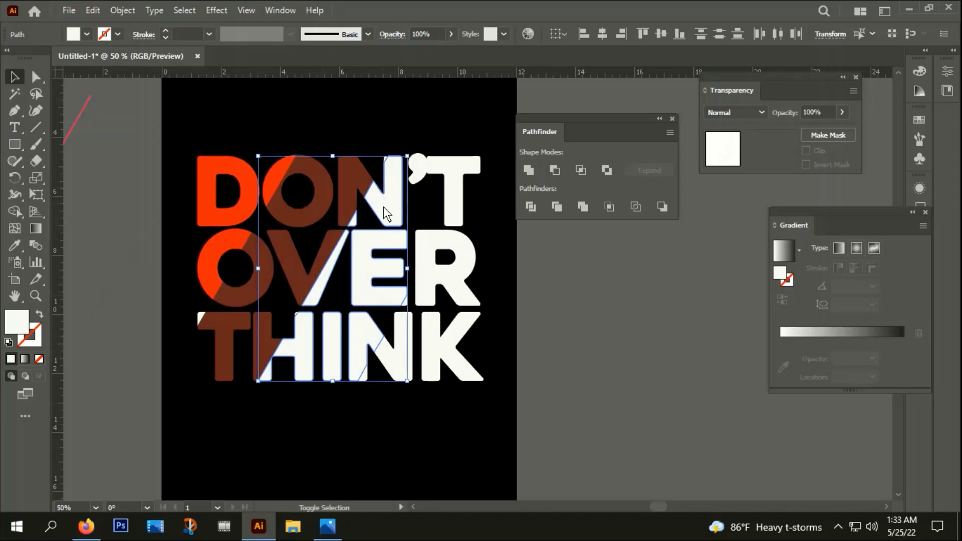
scroll(388, 146, "up", 1)
scroll(387, 146, "up", 2)
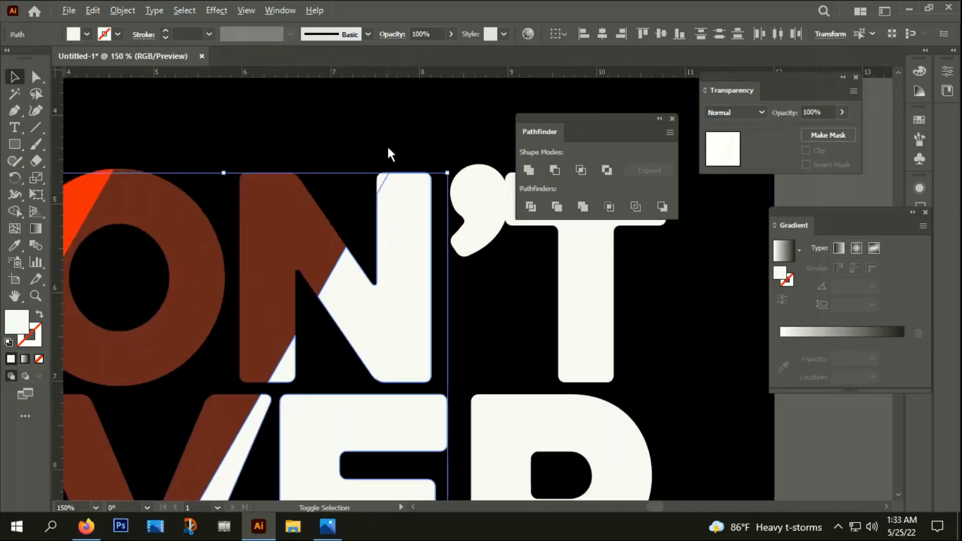
right_click(419, 280)
left_click(463, 307)
scroll(462, 263, "down", 2)
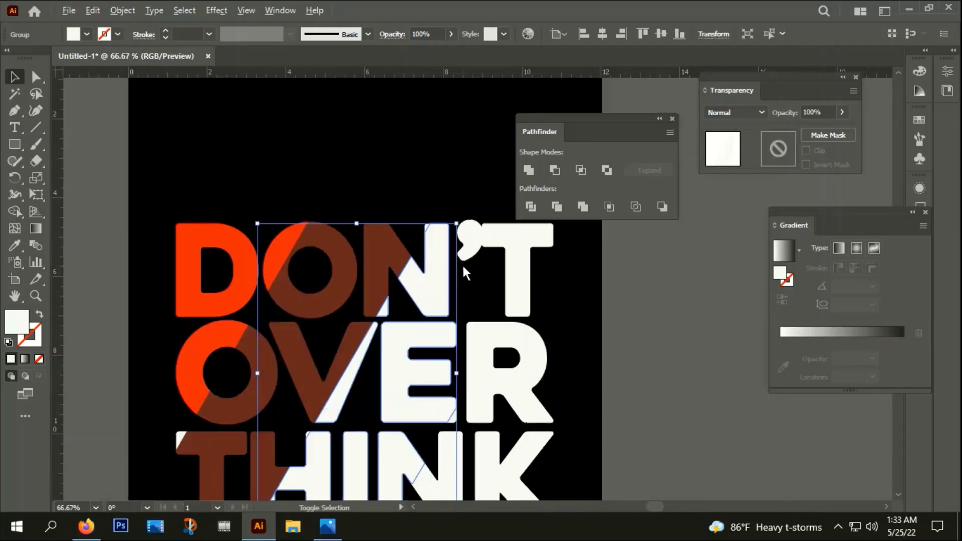
Fill the new slice group salmon #EA7A7A
double_click(16, 320)
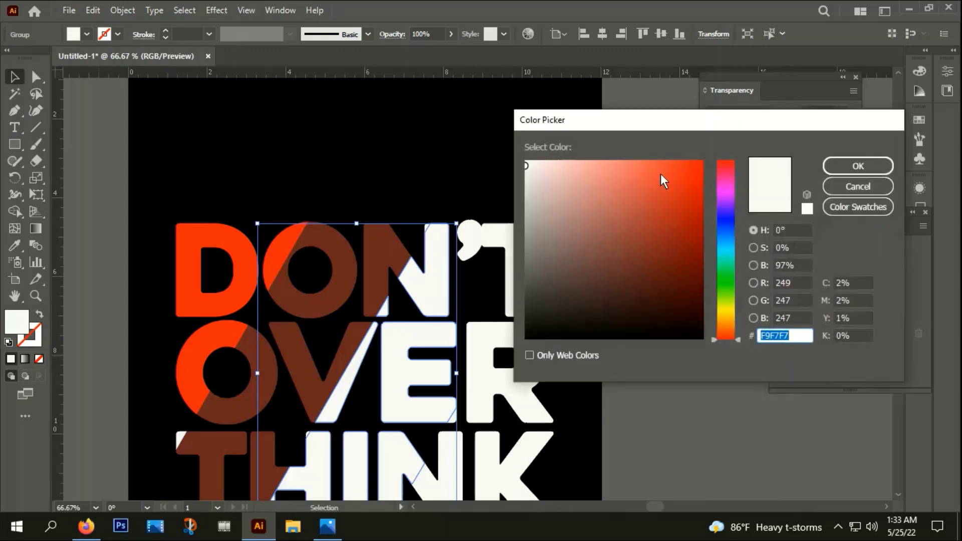
left_click(695, 172)
left_click(636, 261)
left_click(610, 175)
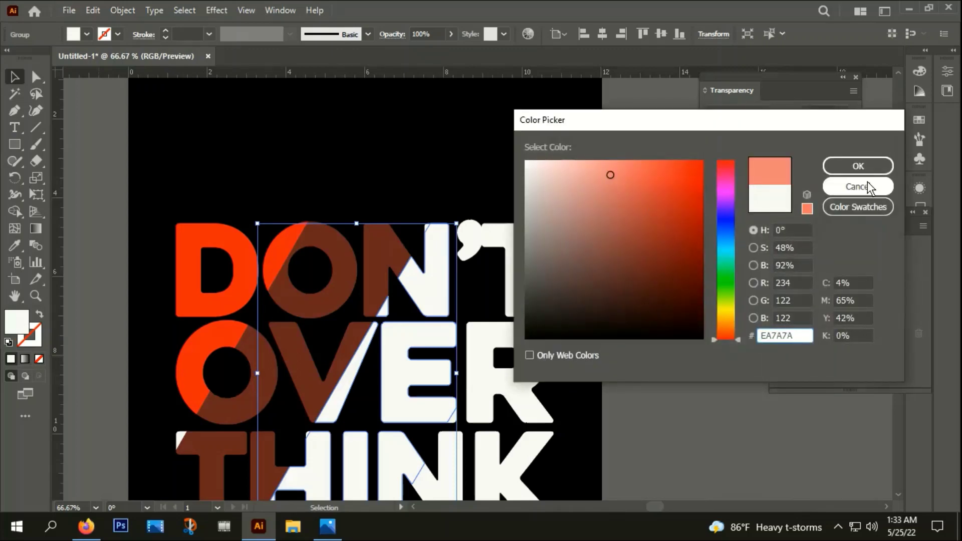
left_click(858, 166)
left_click(418, 215)
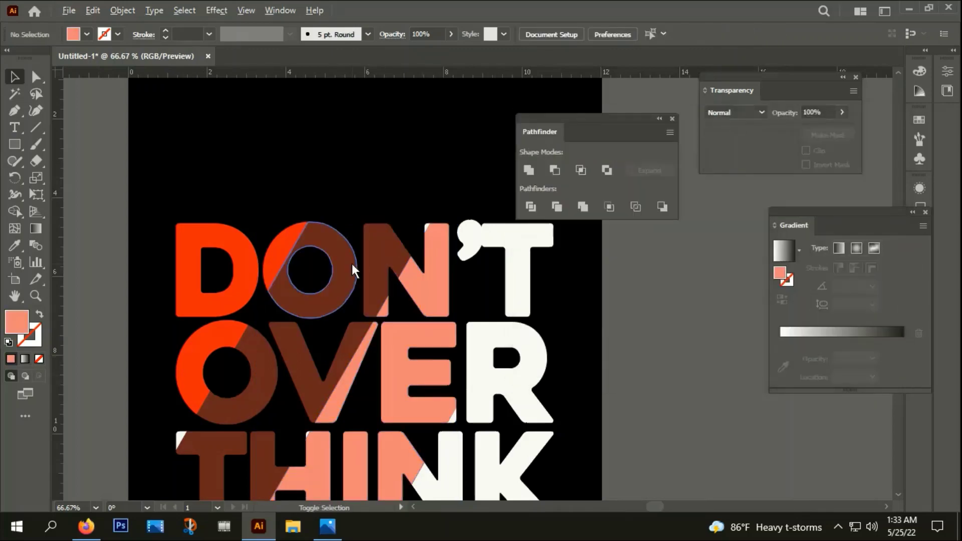
scroll(354, 256, "up", 1)
scroll(457, 209, "down", 1)
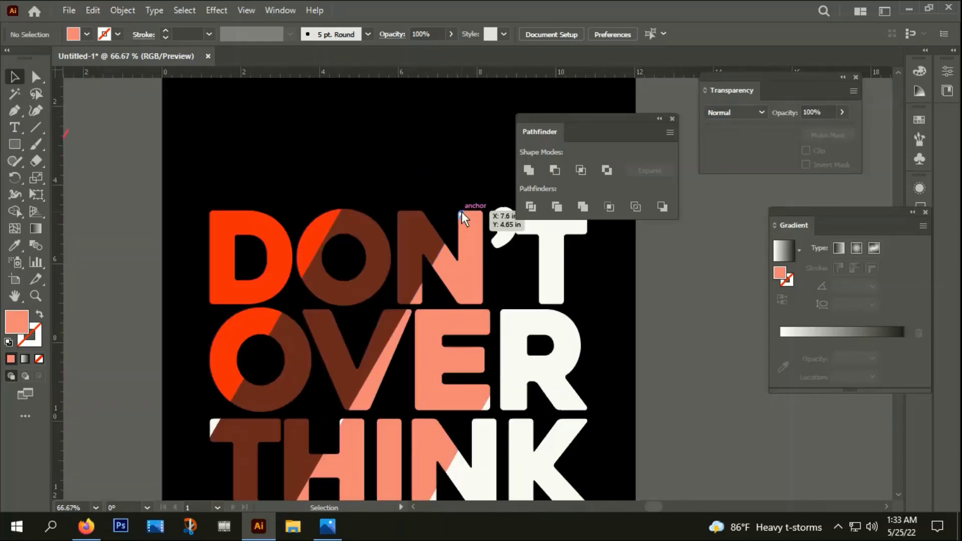
Sample the O's dark brown onto the white sliver atop the N with the eyedropper
left_click(462, 213)
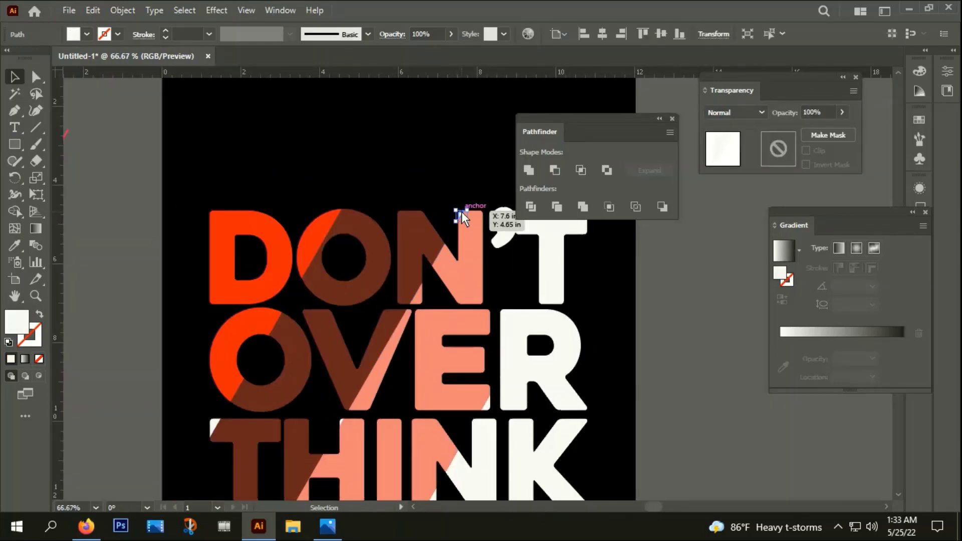
key("i")
left_click(379, 269)
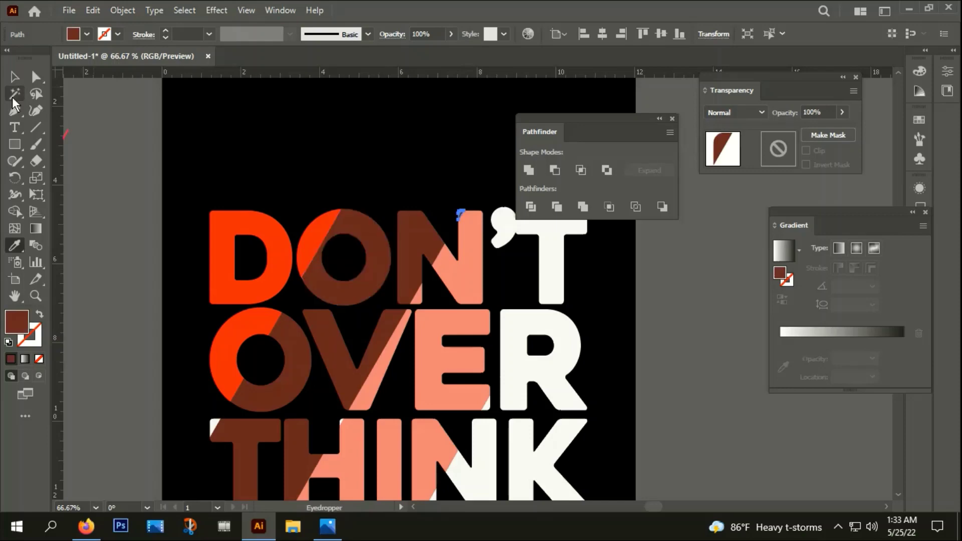
key("v")
left_click(462, 178)
Group the brown sliver with the brown N slice
scroll(464, 230, "up", 3)
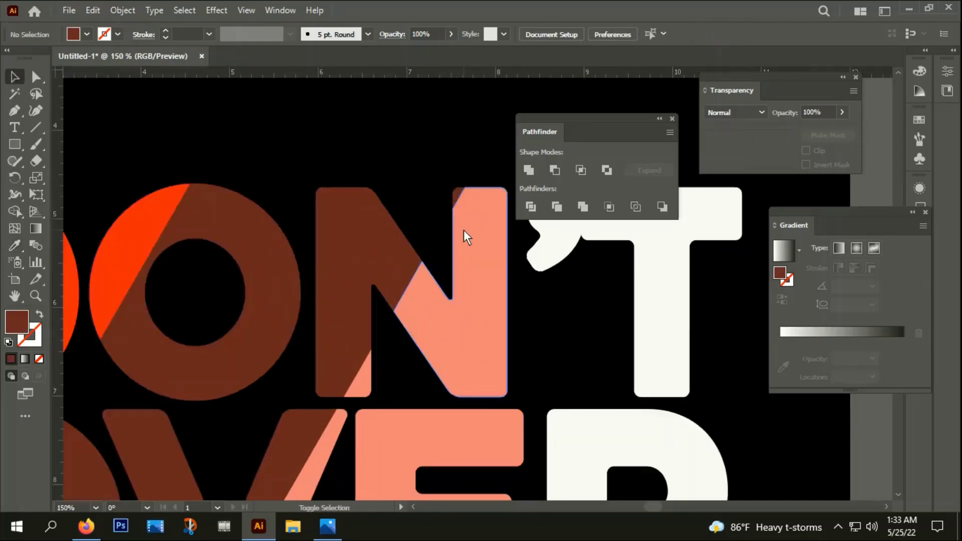
scroll(464, 230, "up", 2)
left_click(445, 166)
left_click(313, 204, "shift")
right_click(313, 204)
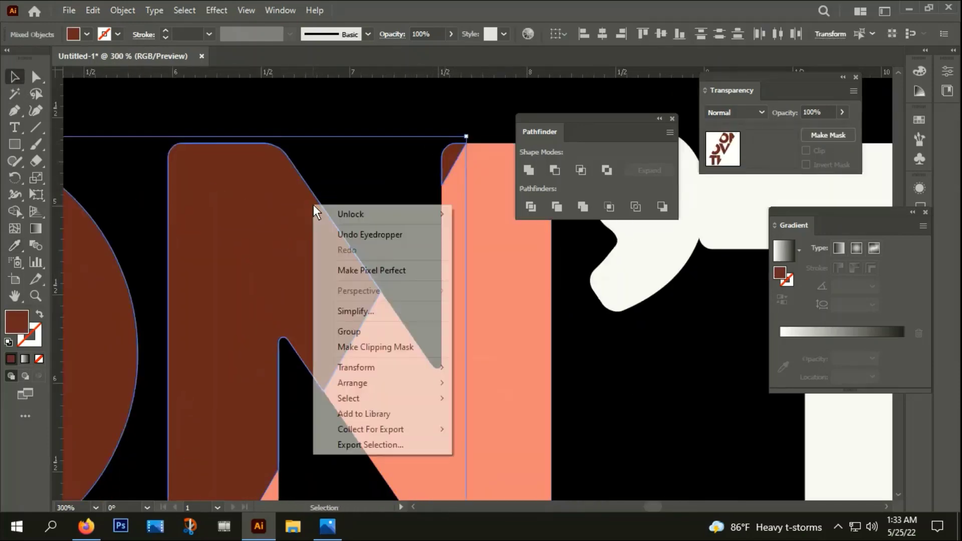
left_click(348, 331)
left_click(375, 103)
scroll(371, 106, "down", 3)
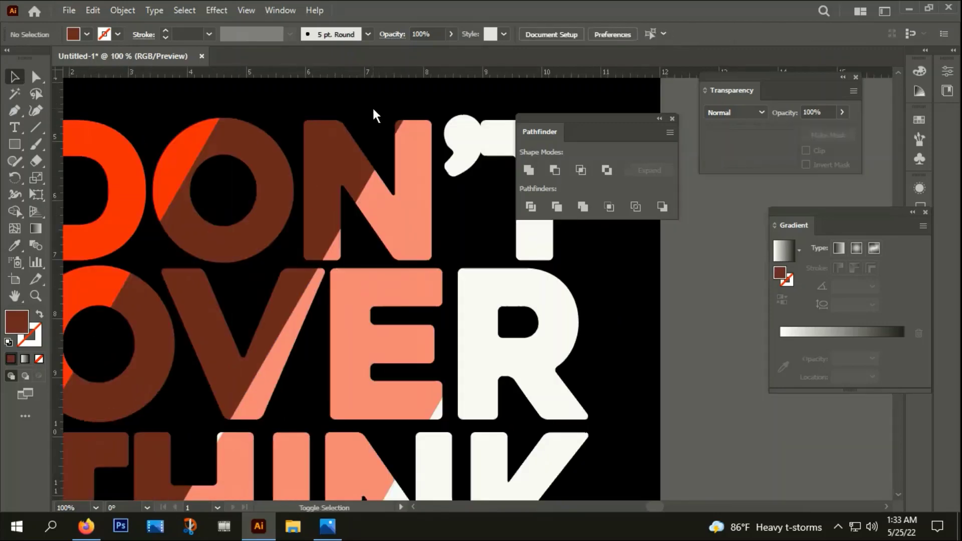
scroll(372, 106, "down", 2)
Select the apostrophe and the left pieces of T and R, excluding N and K
left_click(420, 128)
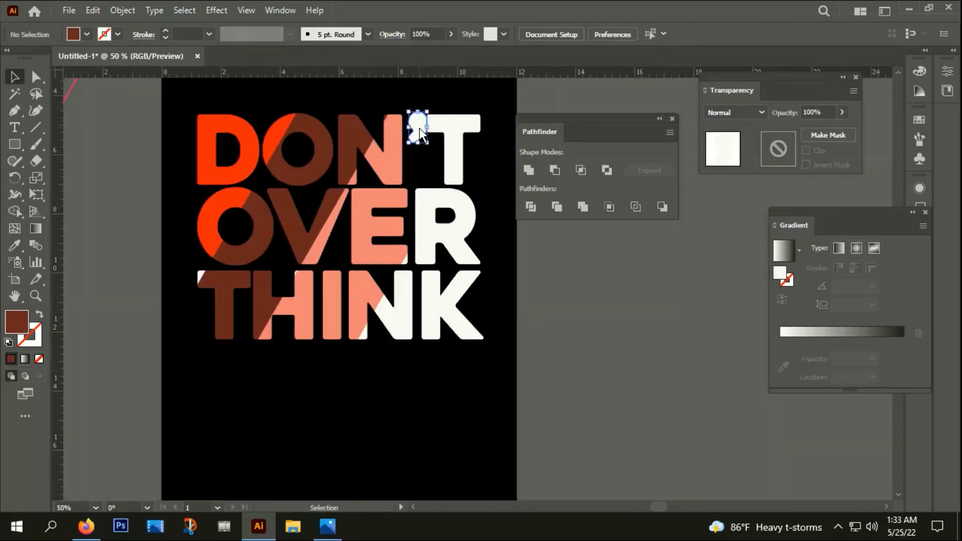
left_click(443, 127, "shift")
left_click(426, 229, "shift")
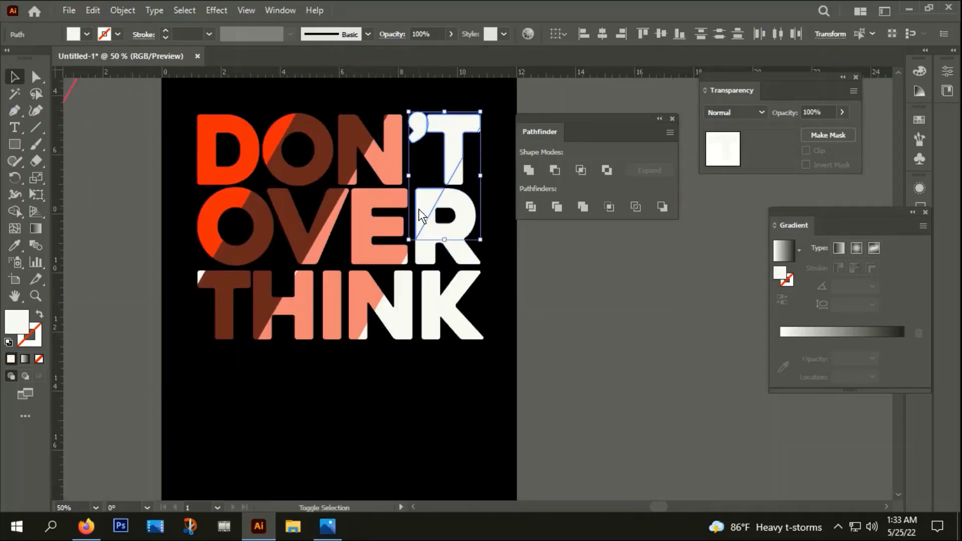
scroll(407, 261, "up", 1)
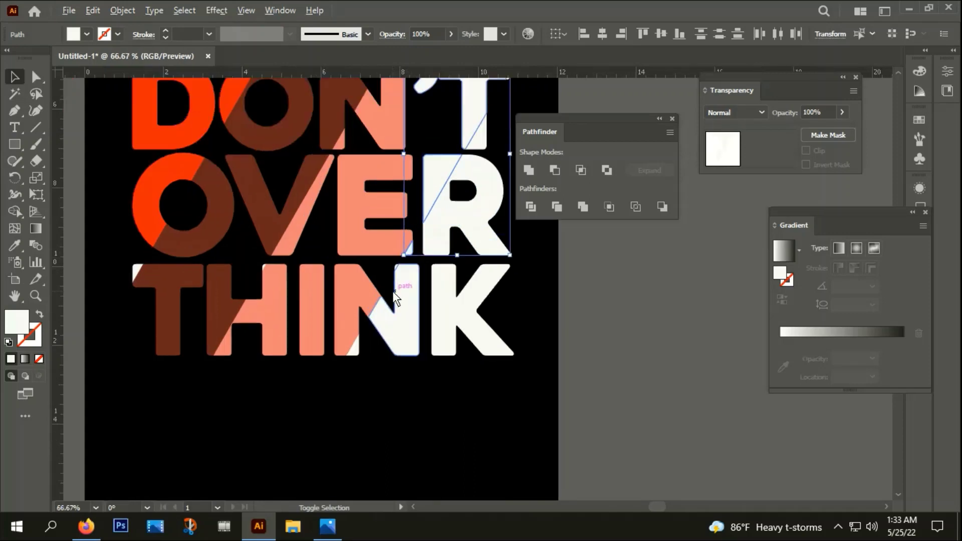
scroll(405, 258, "up", 1)
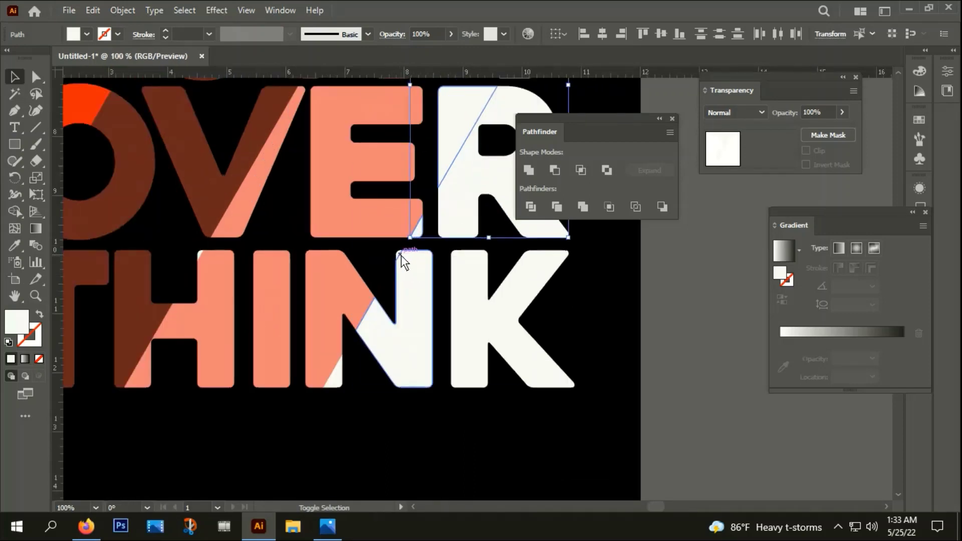
left_click(401, 254, "shift")
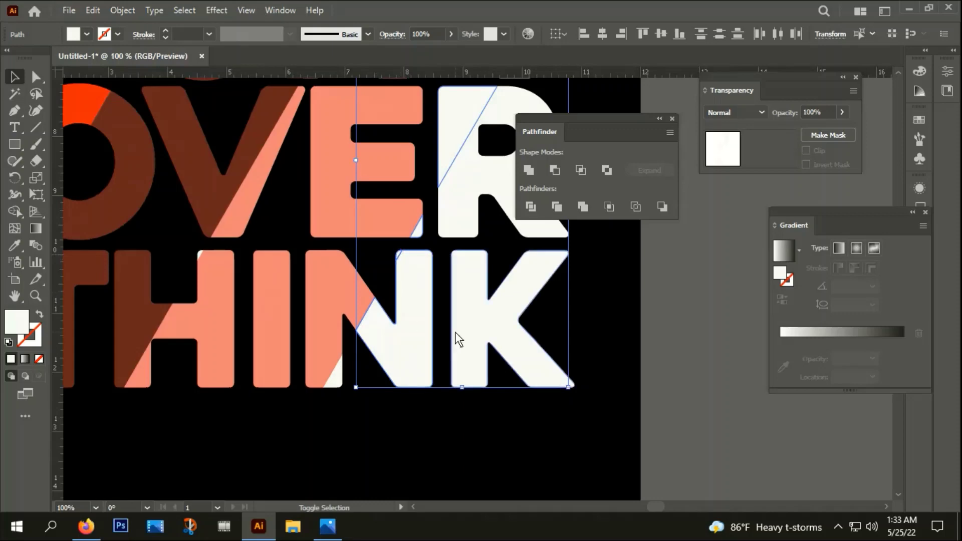
left_click(454, 331, "shift")
left_click(402, 322, "shift")
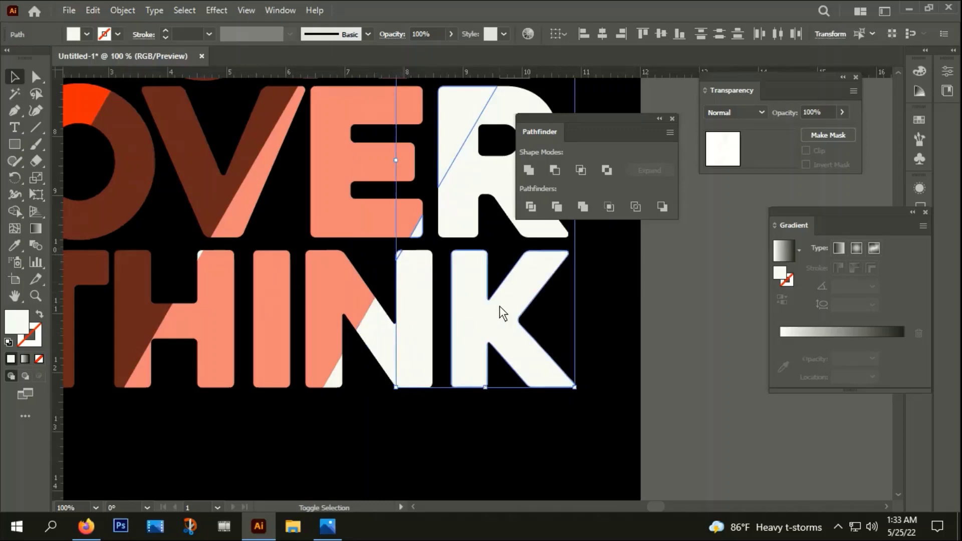
left_click(499, 307, "shift")
Group the apostrophe, T and R pieces
right_click(420, 256)
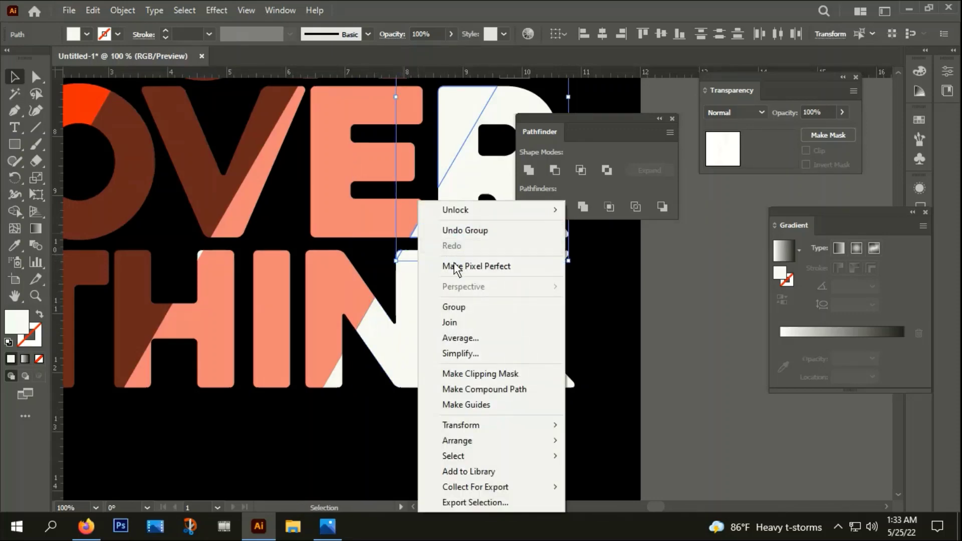
left_click(450, 306)
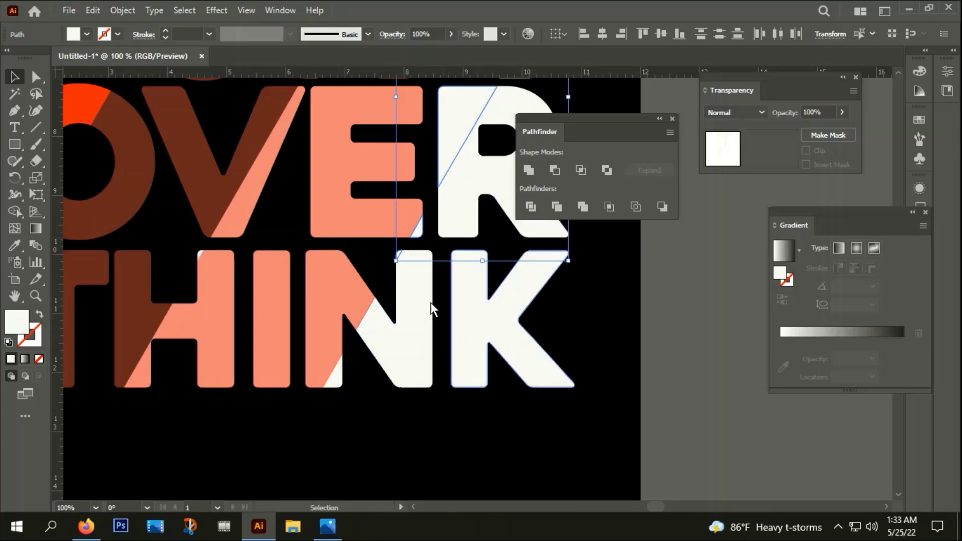
right_click(434, 303)
left_click(468, 301)
scroll(419, 299, "down", 2)
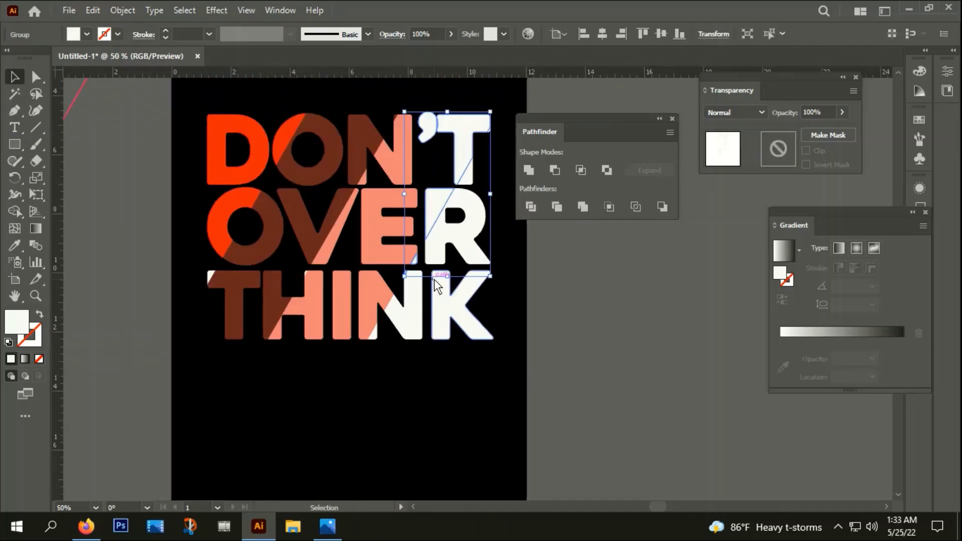
Sample salmon onto the new group and group it with the salmon slice
key("i")
left_click(383, 204)
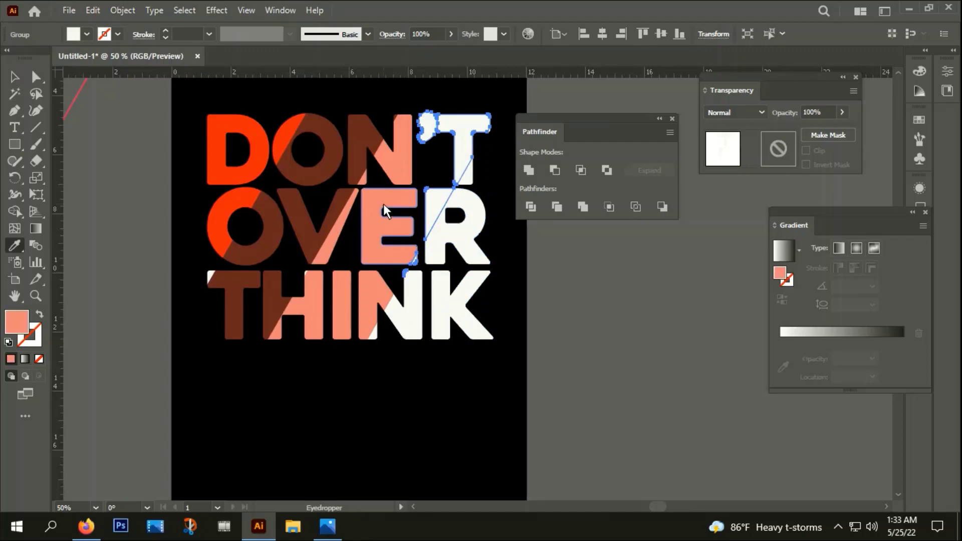
left_click(14, 77)
left_click(460, 112)
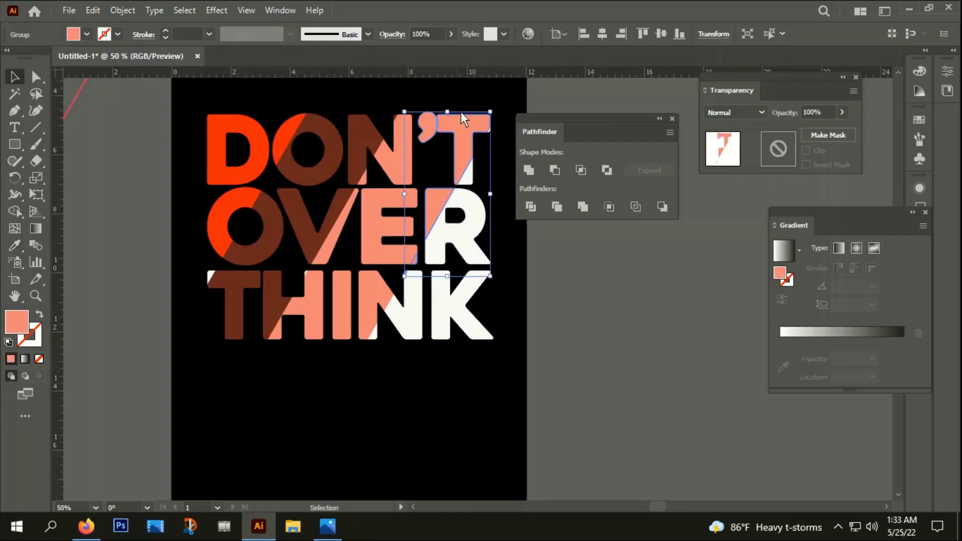
left_click(406, 164, "shift")
right_click(406, 164)
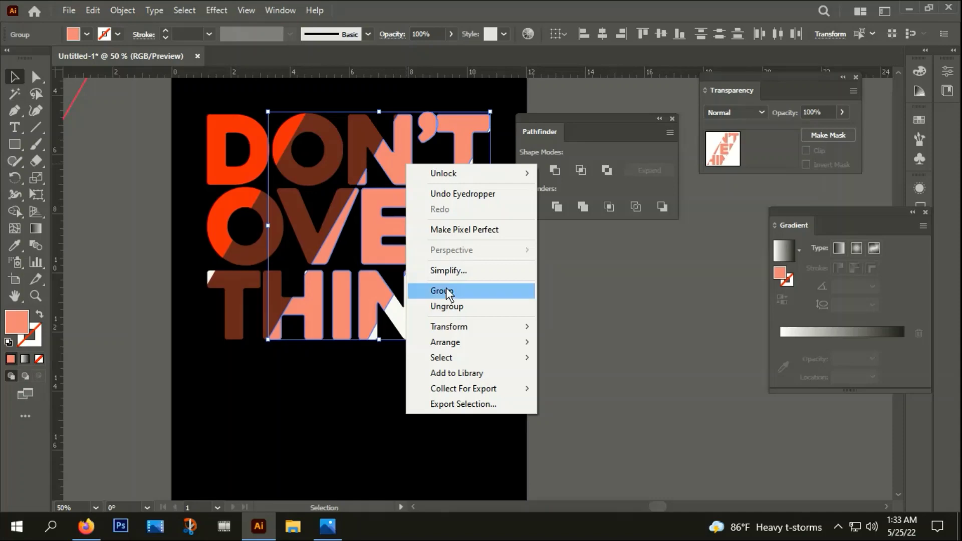
left_click(440, 290)
Select the remaining white pieces of the T and R
left_click(337, 398)
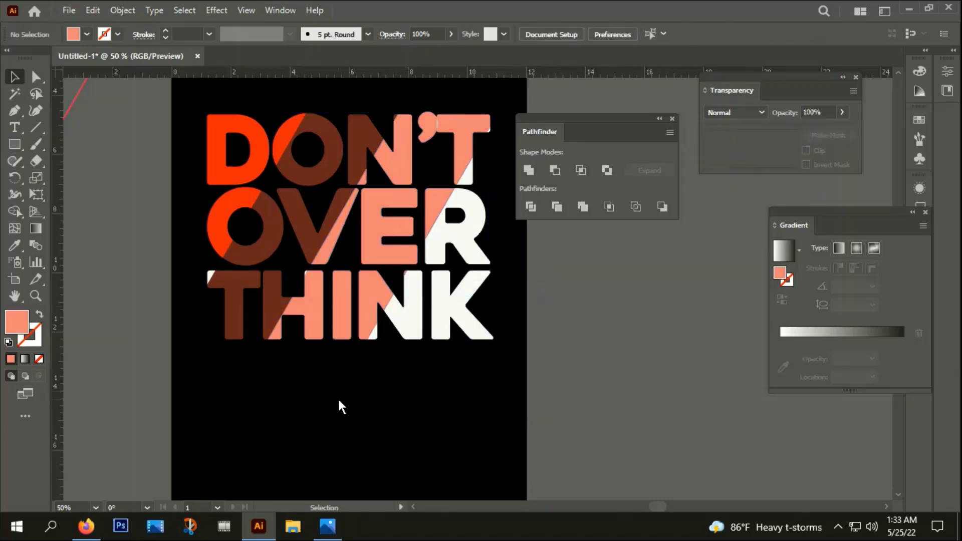
left_click(467, 184)
left_click(476, 248, "shift")
Group the white K and N pieces with the peach slices
left_click(474, 281, "shift")
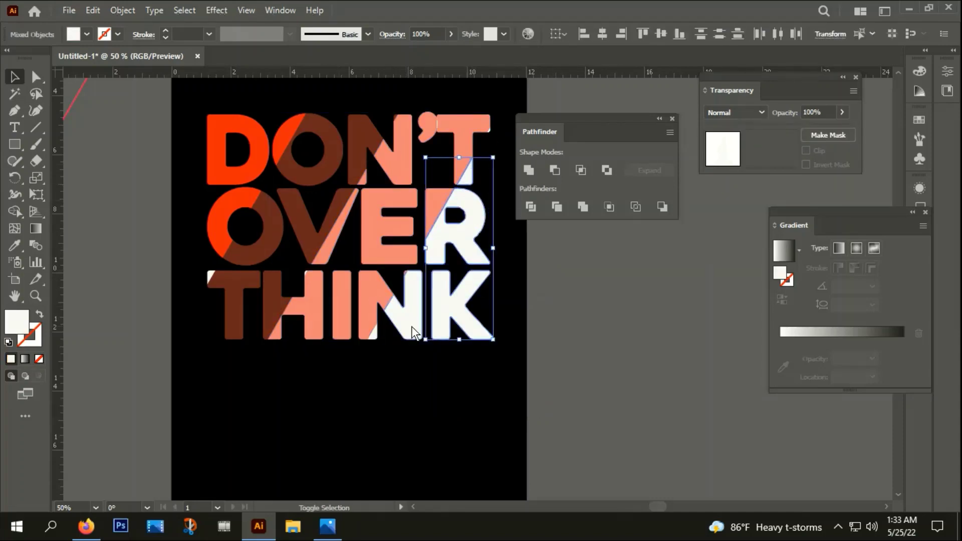
left_click(411, 326, "shift")
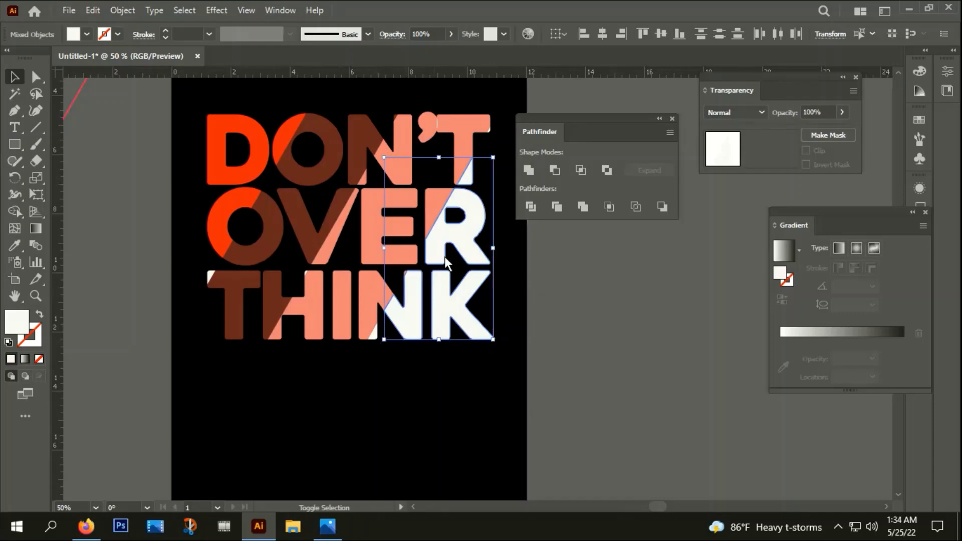
scroll(487, 127, "up", 2)
scroll(485, 145, "up", 2)
left_click(493, 146, "shift")
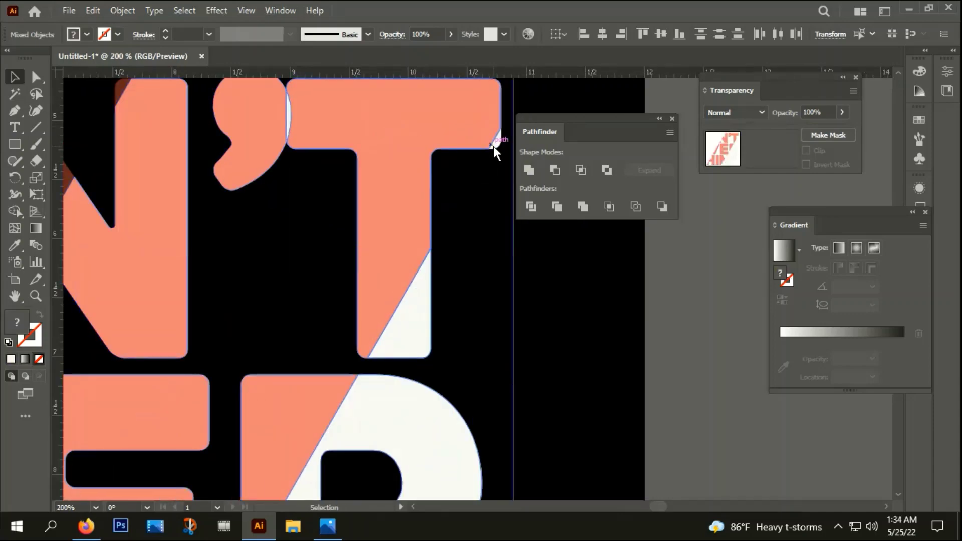
right_click(493, 146)
left_click(528, 272)
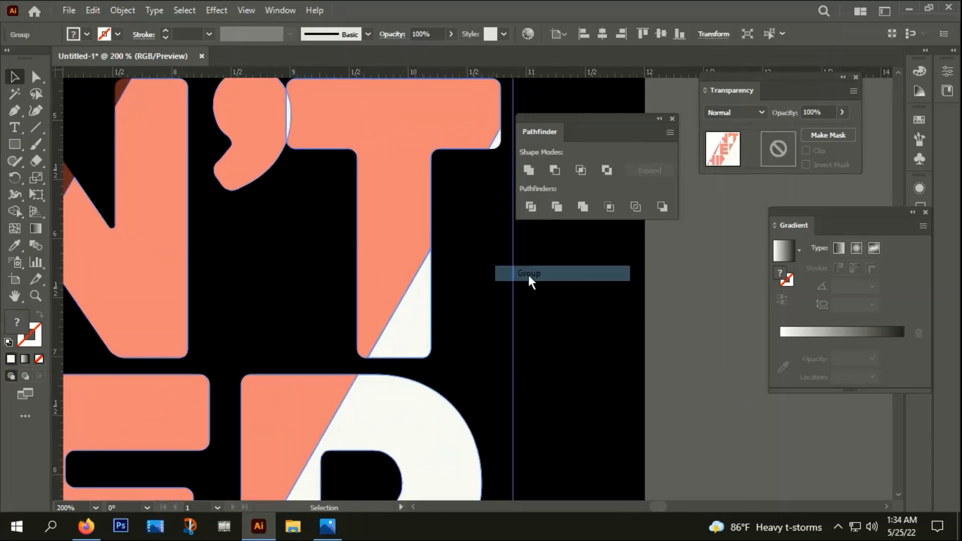
scroll(482, 218, "down", 3)
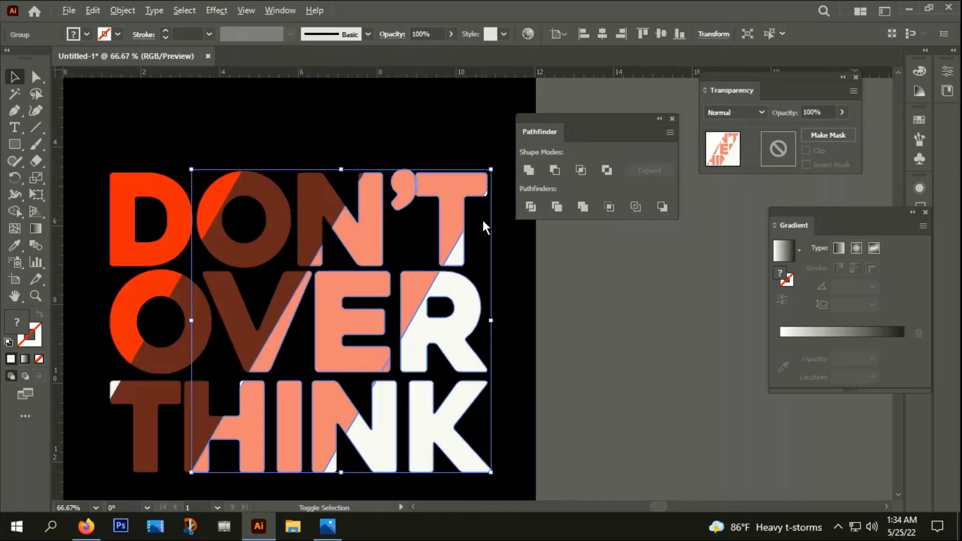
Try a near-white fill on the group, revert it, and cancel the Color Picker
double_click(19, 330)
left_click(534, 169)
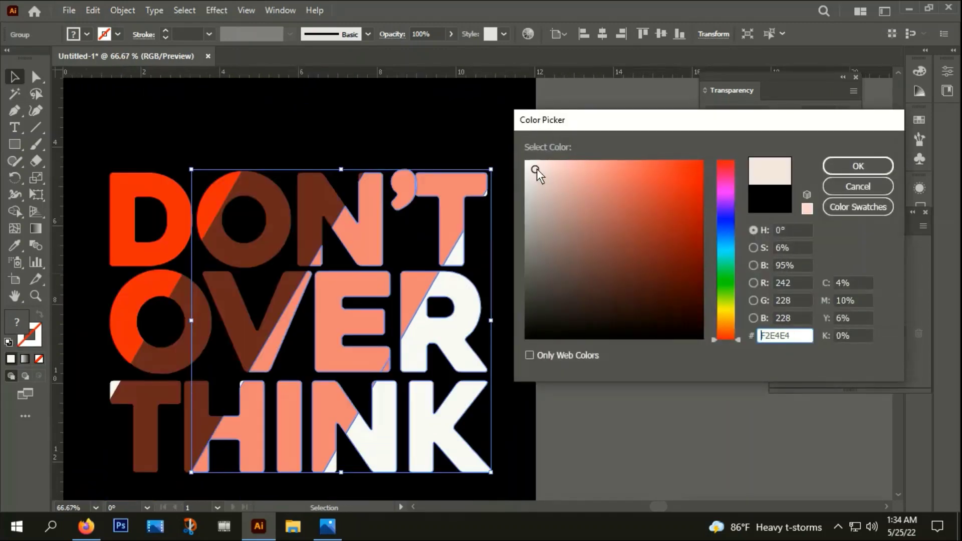
left_click(856, 166)
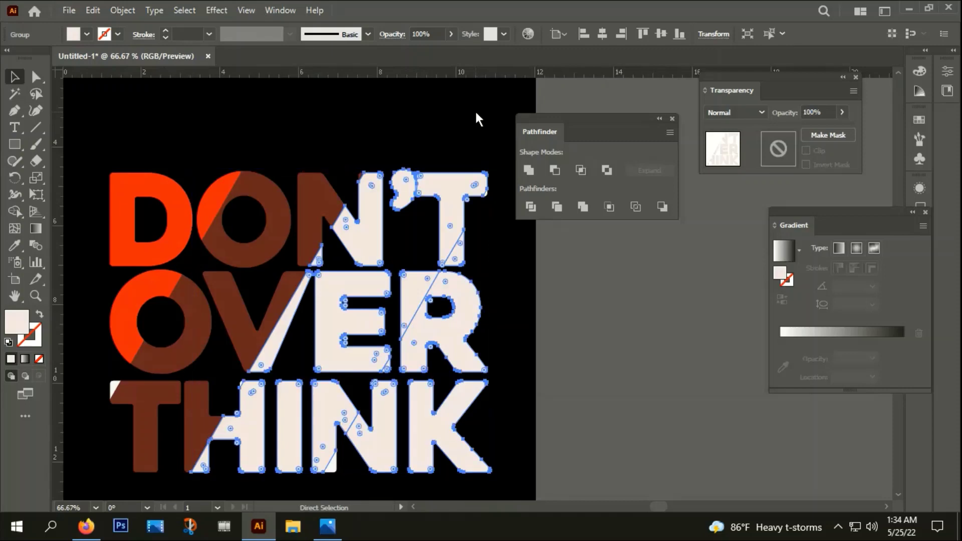
left_click(528, 170)
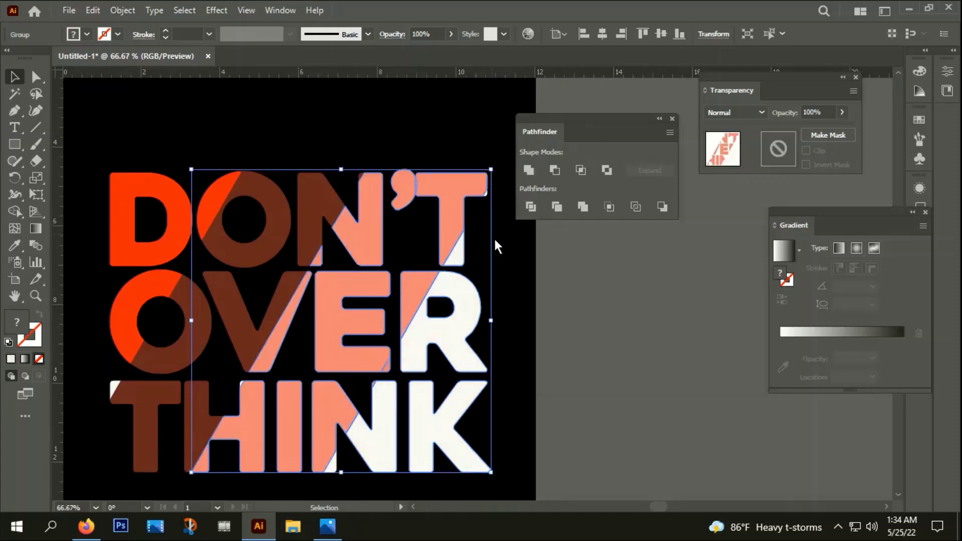
double_click(19, 328)
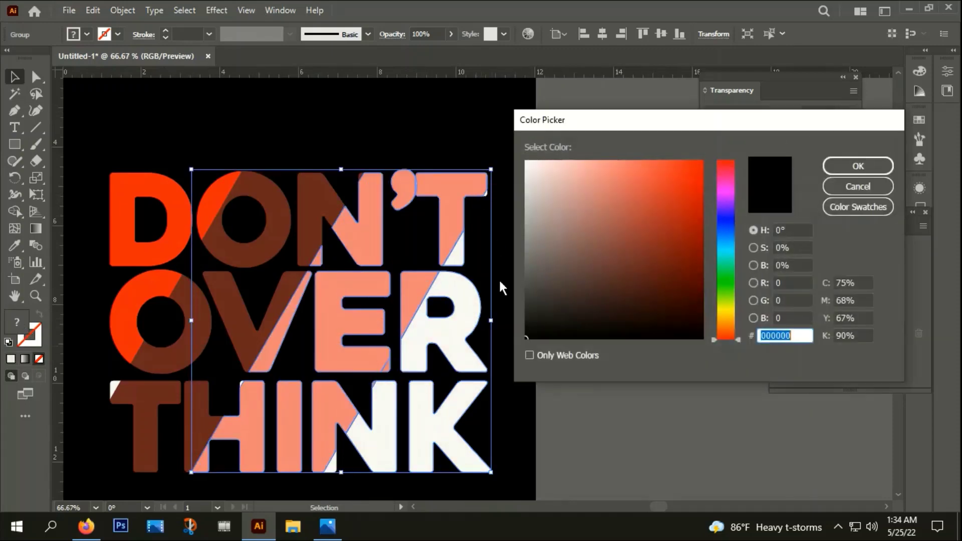
left_click(858, 186)
left_click(507, 268)
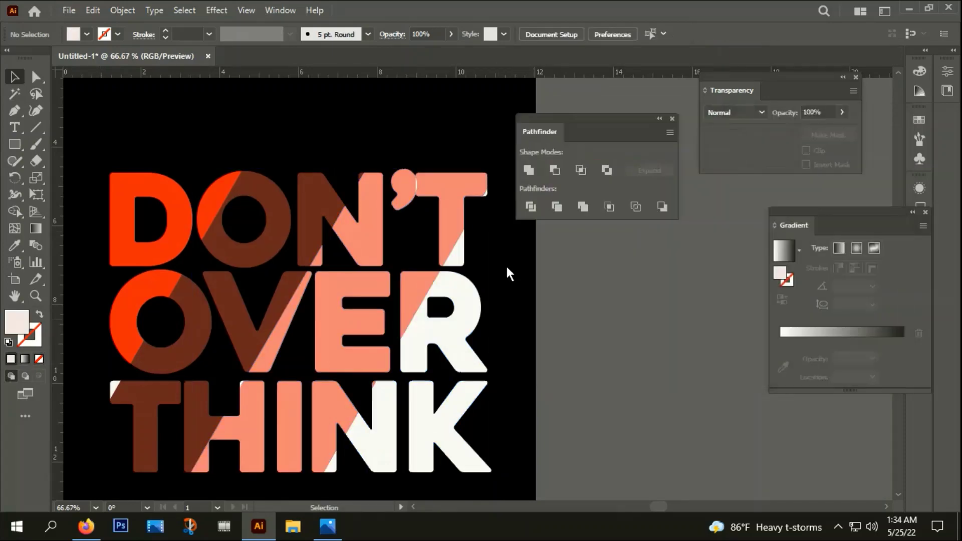
Ungroup the slices and select the white triangles at the T's corner and lower edge
right_click(488, 190)
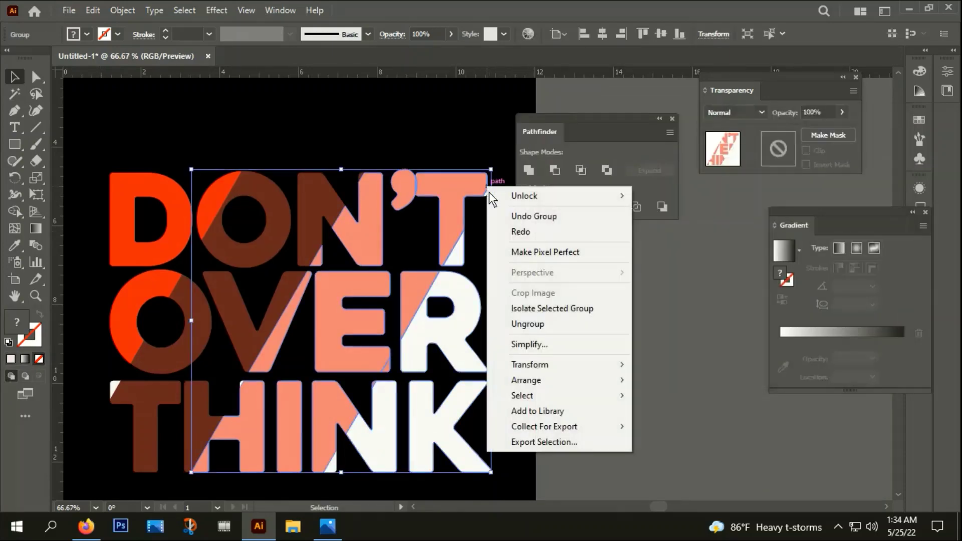
left_click(531, 322)
left_click(500, 219)
scroll(500, 220, "up", 3)
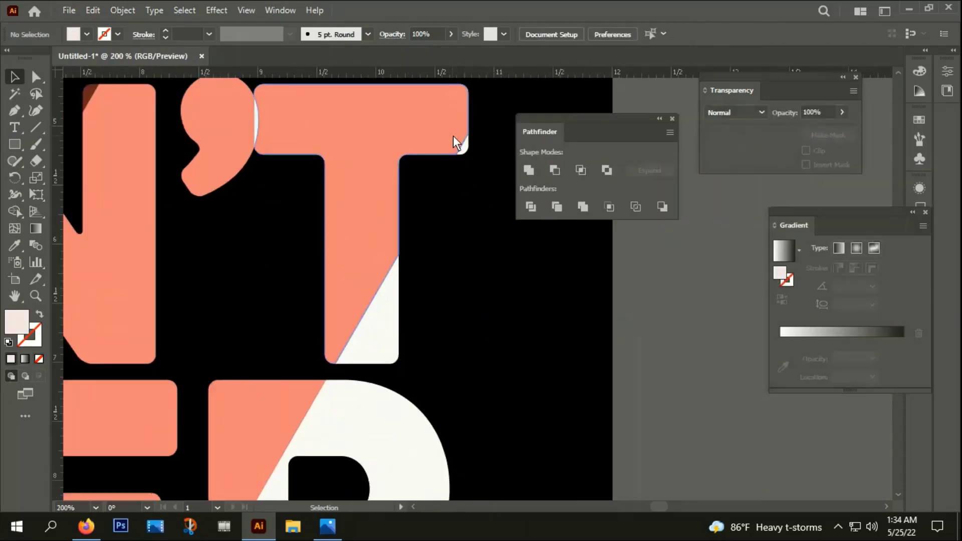
left_click(468, 146)
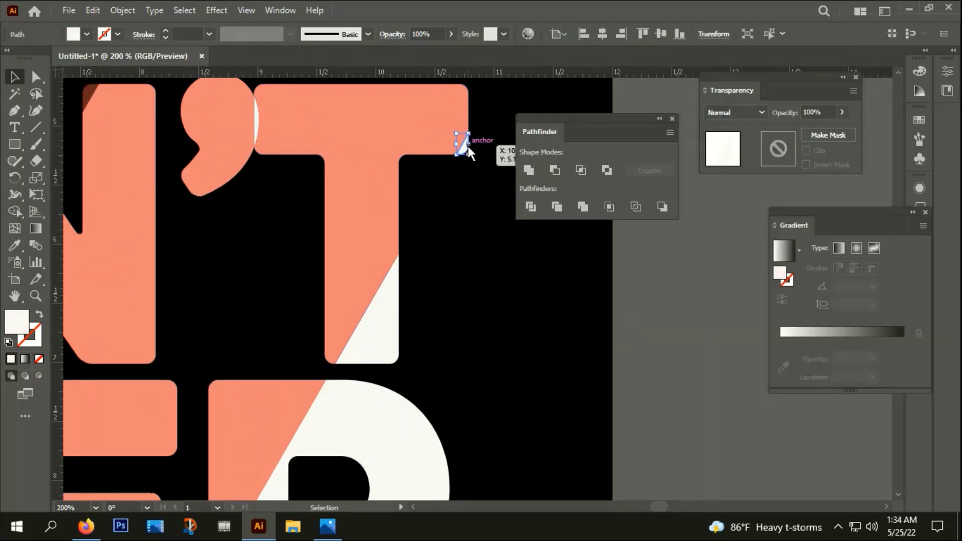
left_click(371, 330, "shift")
scroll(504, 215, "down", 1)
scroll(504, 211, "down", 1)
Add the white R, K and N pieces and group all the white slices together
left_click(465, 358, "shift")
scroll(476, 280, "down", 3)
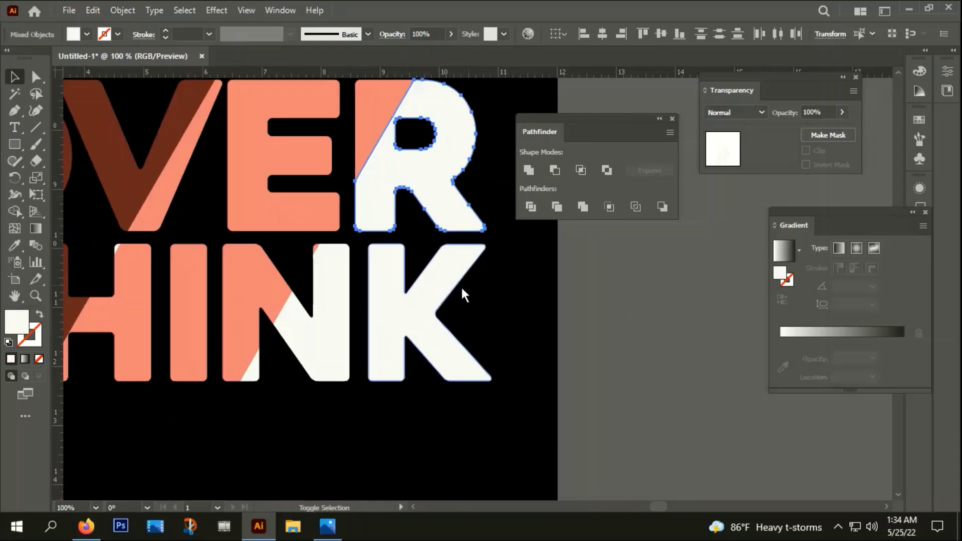
left_click(435, 313, "shift")
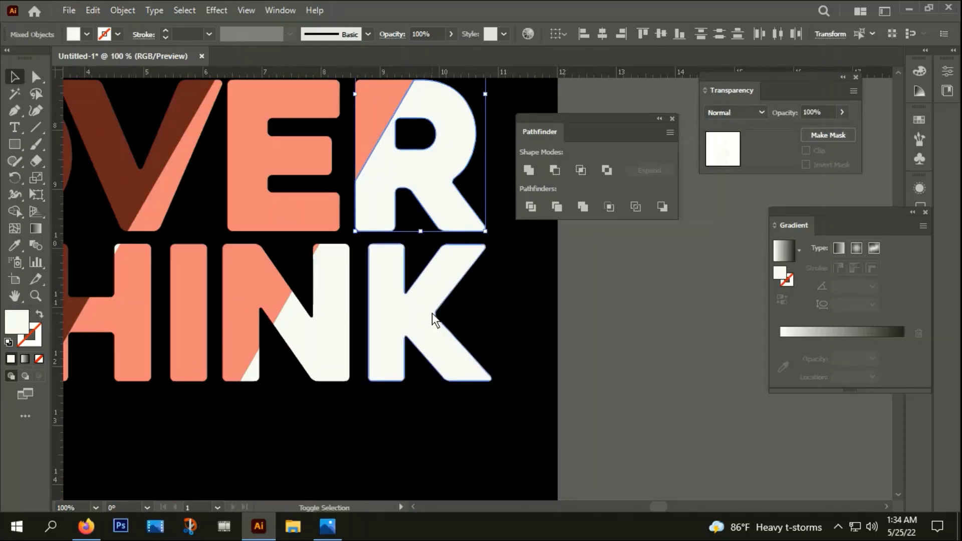
left_click(326, 293, "shift")
left_click(256, 375, "shift")
right_click(434, 261)
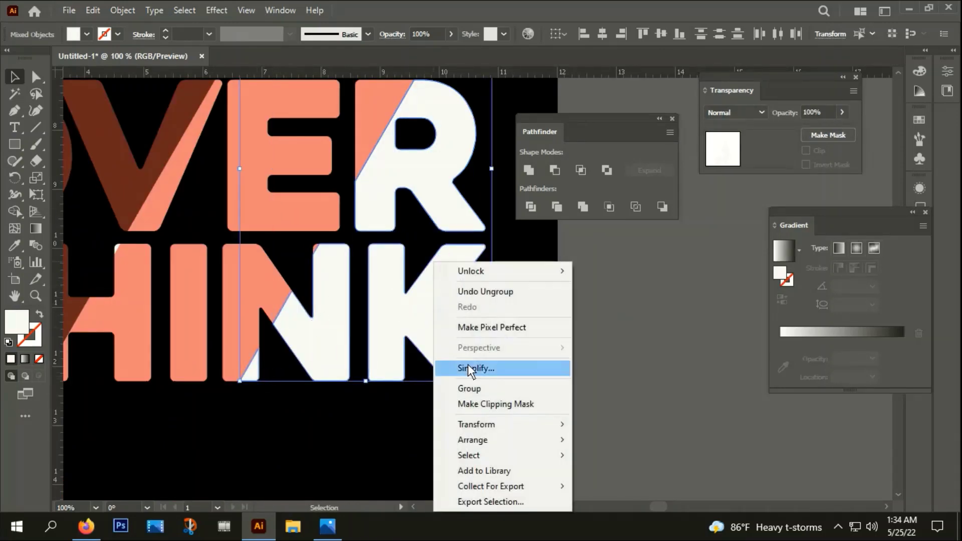
left_click(468, 388)
scroll(449, 356, "down", 1)
scroll(435, 286, "up", 3)
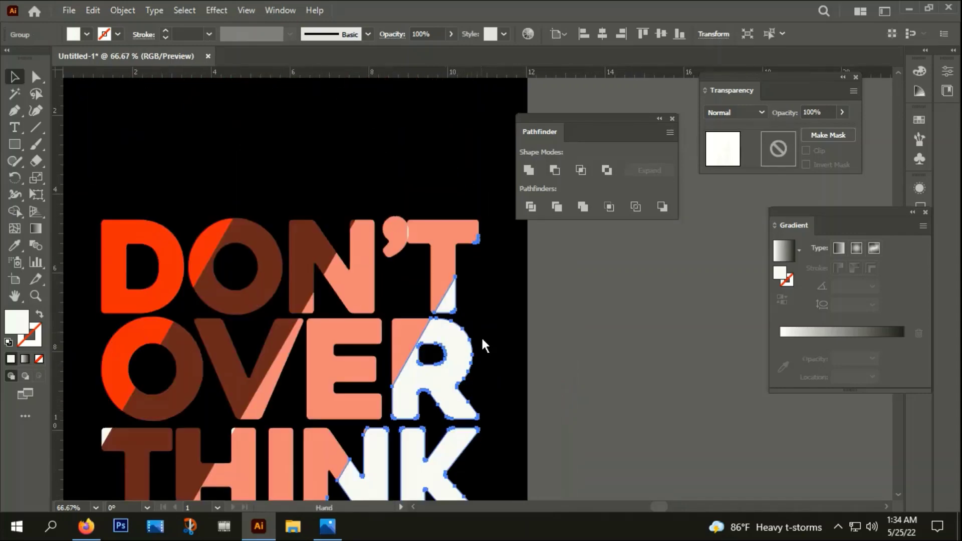
Make the thin white sliver beside the apostrophe salmon by sampling the T's colour
left_click(585, 290)
scroll(408, 252, "up", 1)
scroll(407, 220, "up", 1)
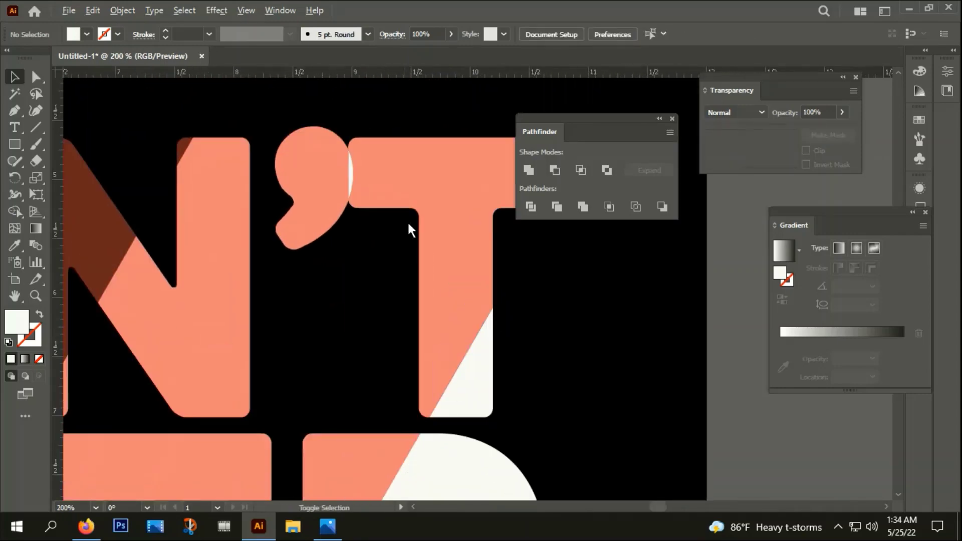
left_click(404, 191)
scroll(365, 184, "up", 1)
scroll(347, 178, "up", 3)
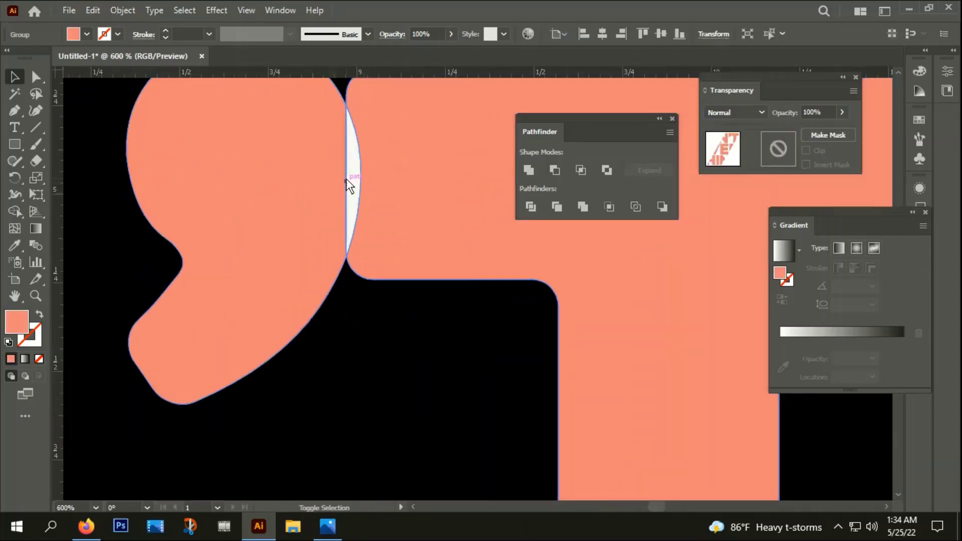
left_click(356, 176, "shift")
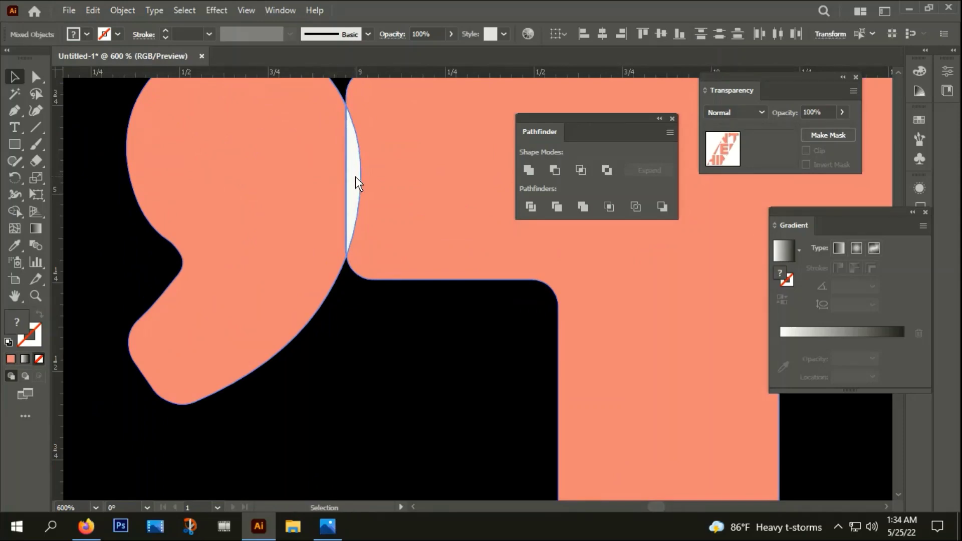
key("i")
left_click(427, 206)
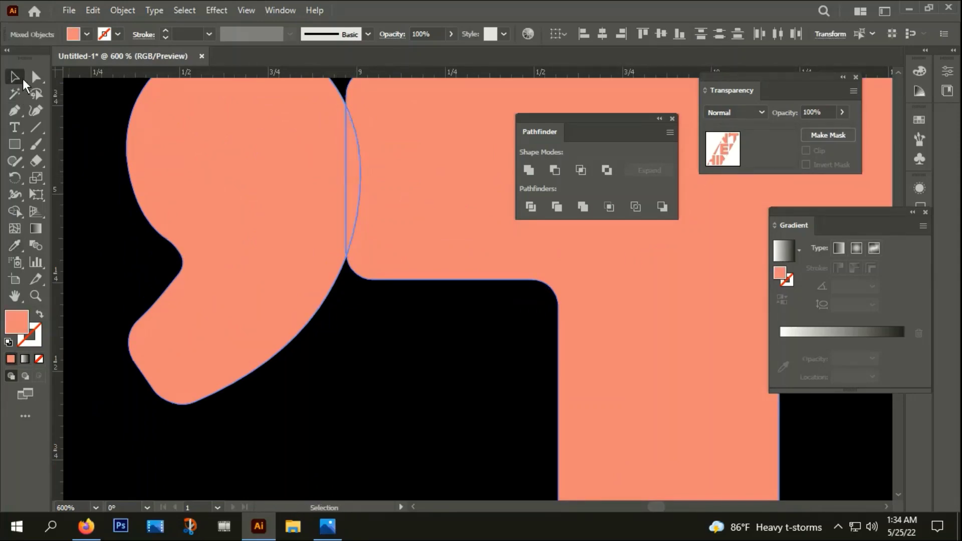
left_click(14, 76)
Group the selected peach pieces and fit the whole artboard in view
key("ctrl+1")
right_click(542, 266)
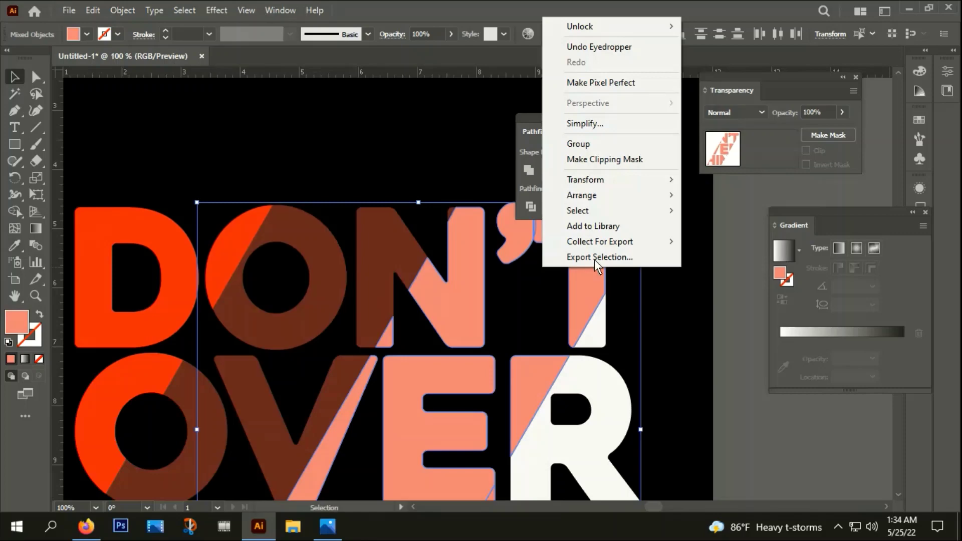
left_click(581, 141)
key("ctrl+0")
left_click(534, 279)
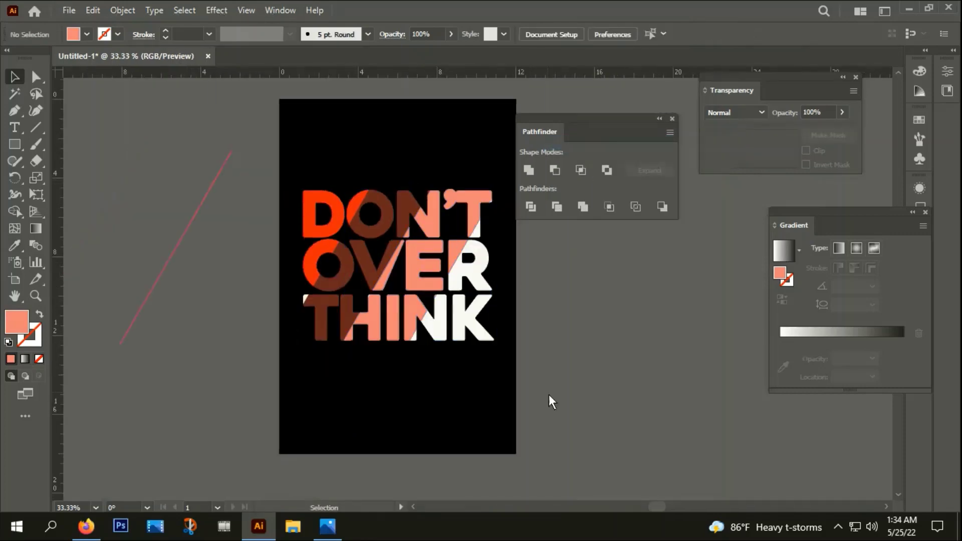
Fill the small white corner piece beside THINK with the O's red-orange
left_click_drag(548, 395, 508, 373)
left_click(420, 295)
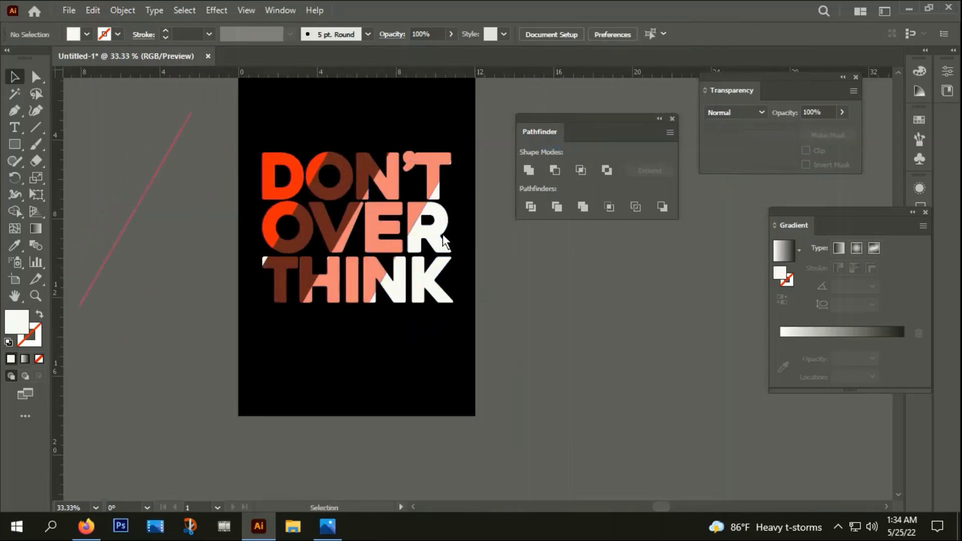
left_click(328, 217)
left_click(286, 212)
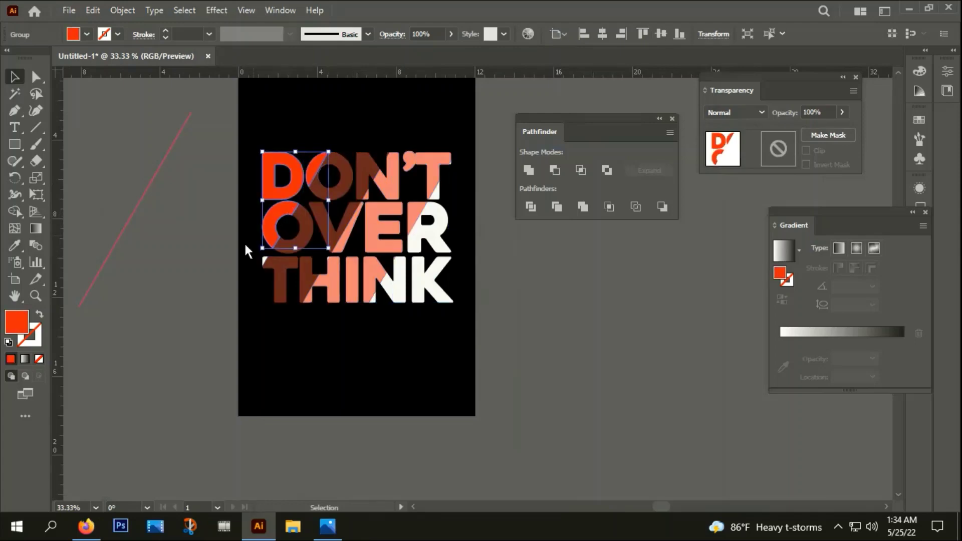
left_click(231, 285)
scroll(231, 288, "up", 3)
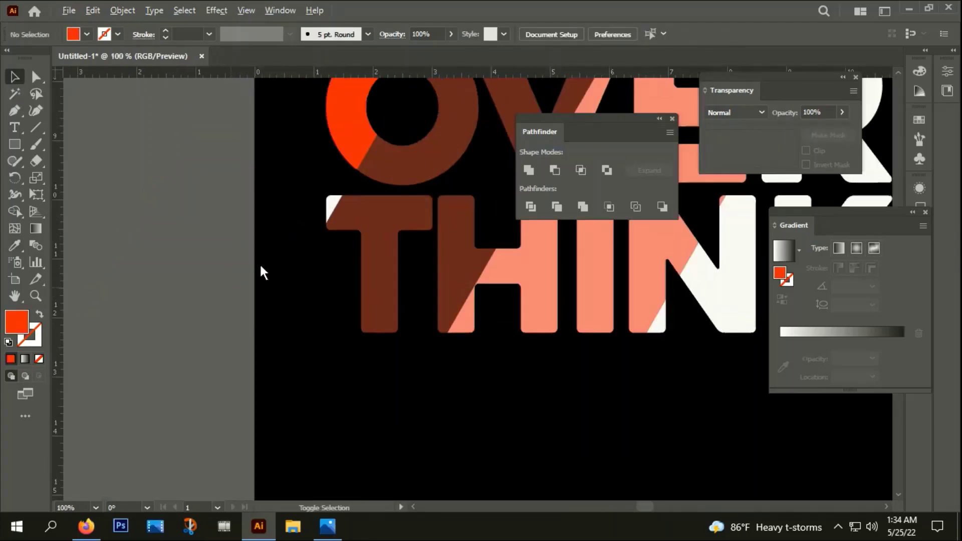
left_click(331, 201)
key("i")
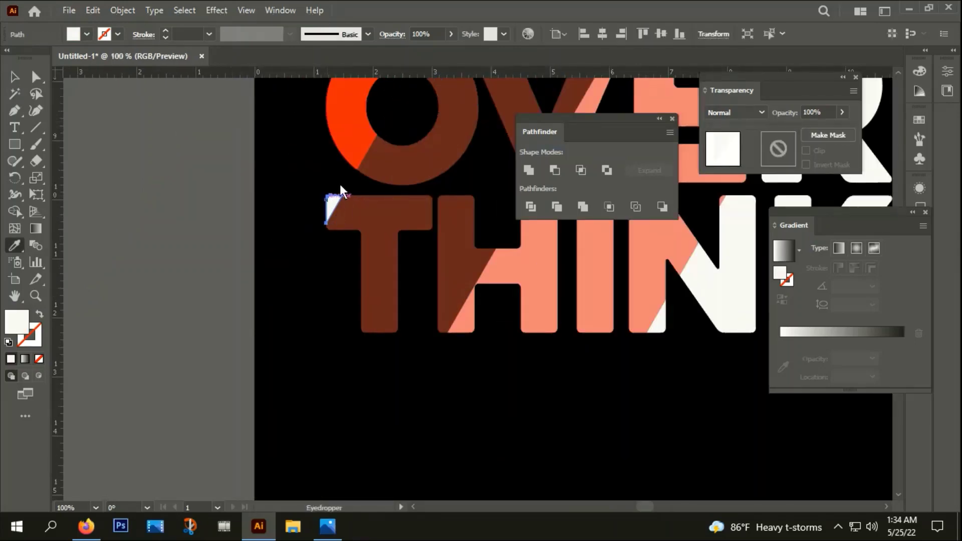
left_click(340, 132)
key("v")
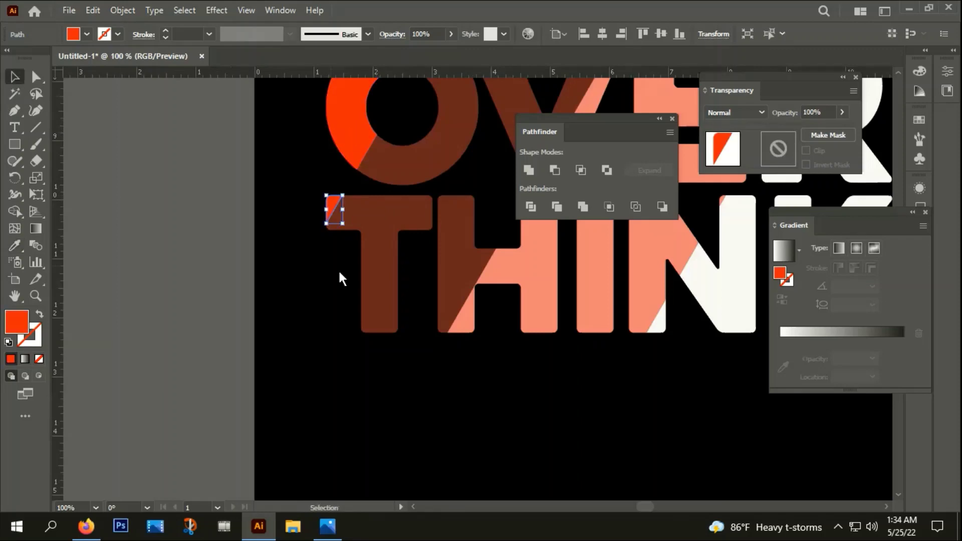
Add the red D and O pieces to the selection and apply an option from their context menu
scroll(340, 272, "down", 2)
left_click(344, 193, "shift")
right_click(344, 188)
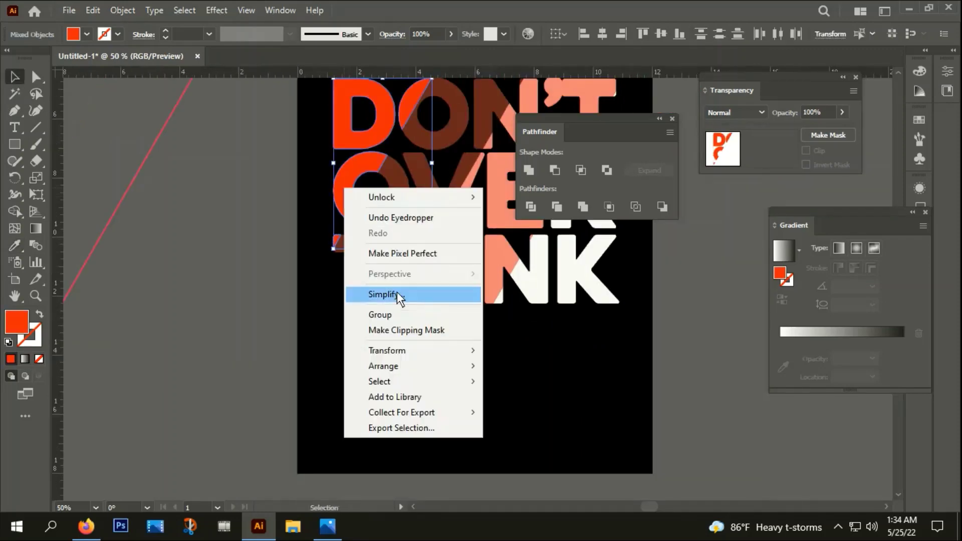
left_click(384, 334)
scroll(384, 336, "down", 2)
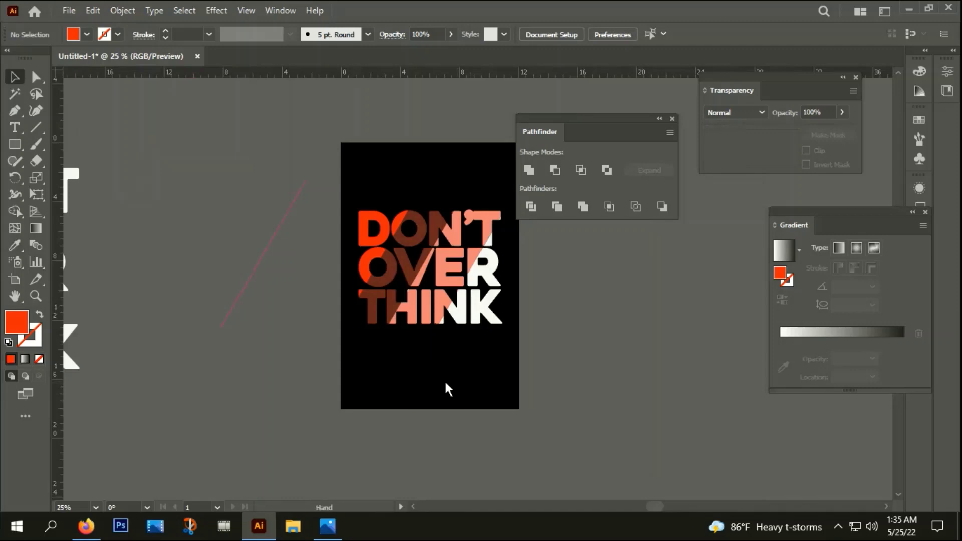
scroll(443, 380, "right", 2)
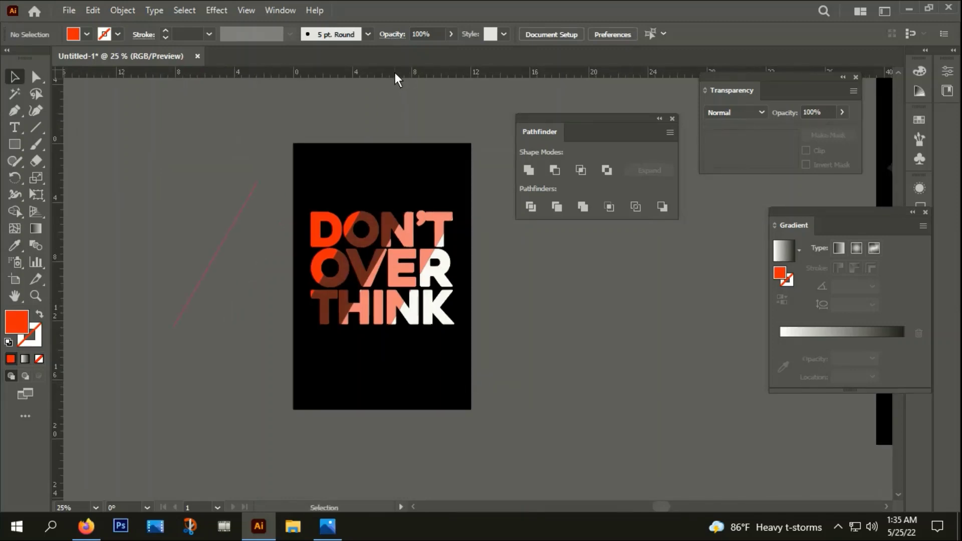
Drag a horizontal guide from the top ruler and set it along the top edge of DON'T
left_click_drag(395, 77, 380, 206)
scroll(370, 212, "up", 3)
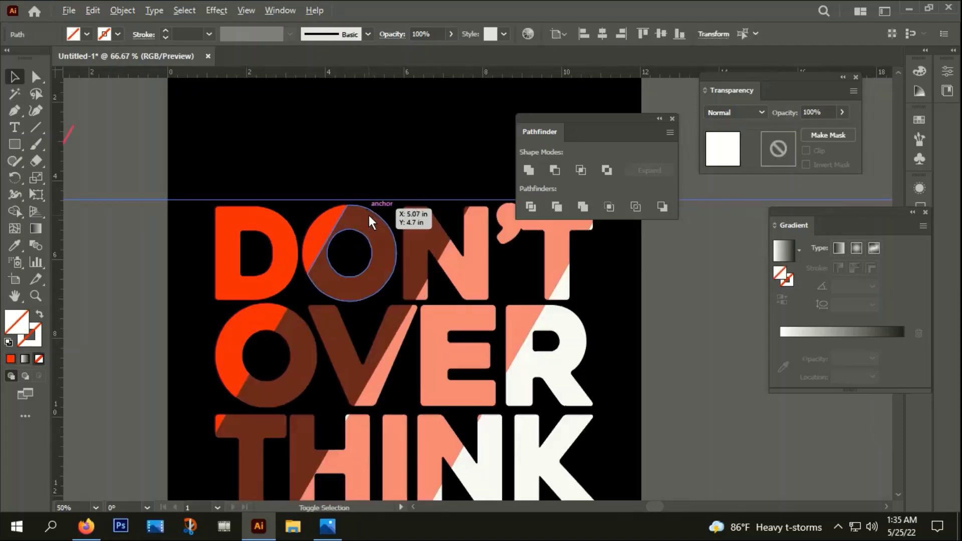
scroll(200, 218, "up", 1)
scroll(100, 220, "up", 2)
left_click_drag(294, 156, 293, 186)
left_click(303, 137)
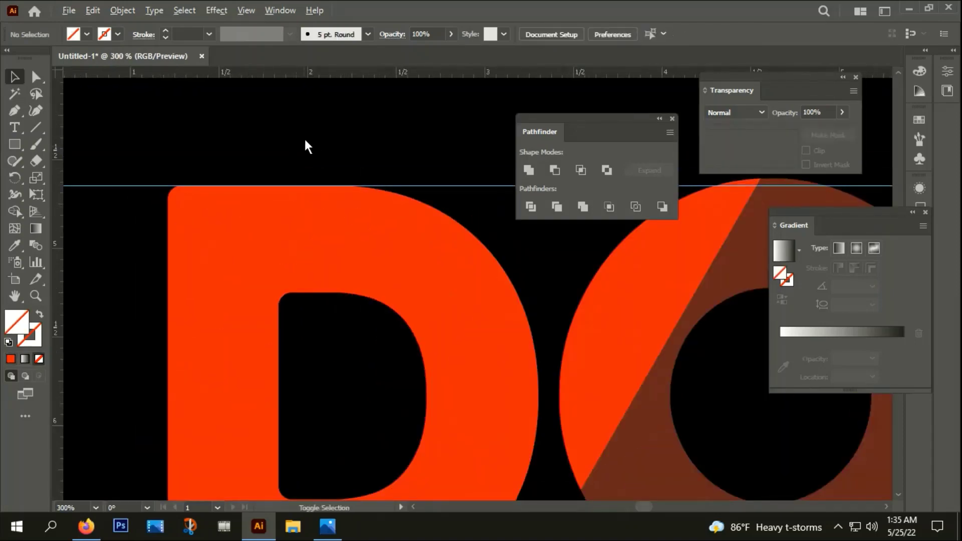
scroll(305, 140, "down", 5)
scroll(335, 125, "down", 1)
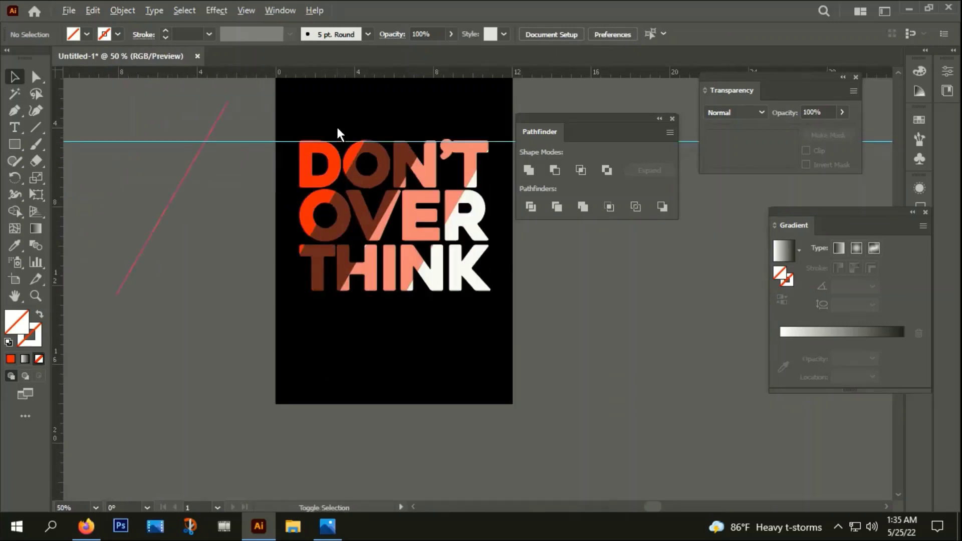
scroll(333, 199, "up", 1)
Nudge the red-orange D, O and T slices four steps left to open a black gap
left_click(331, 142)
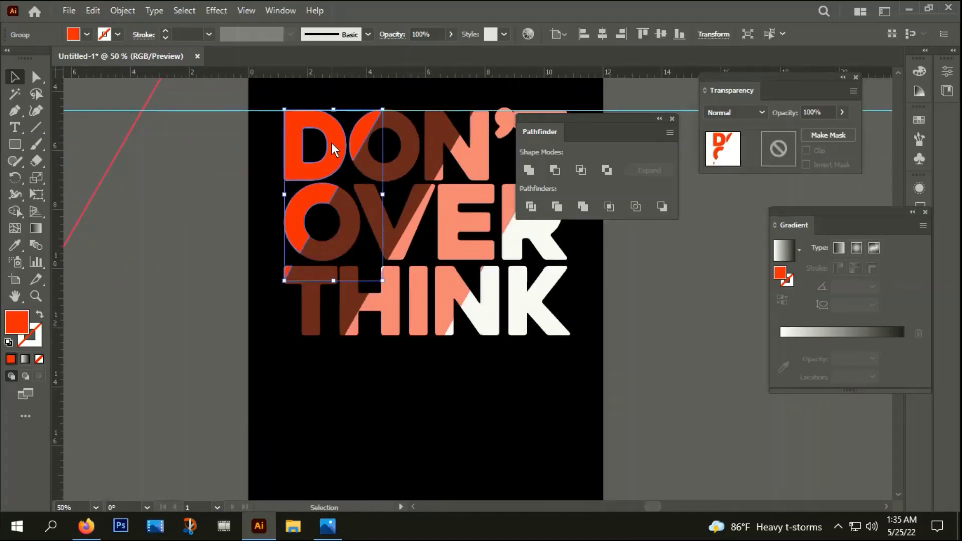
scroll(287, 134, "up", 2)
scroll(290, 134, "down", 1)
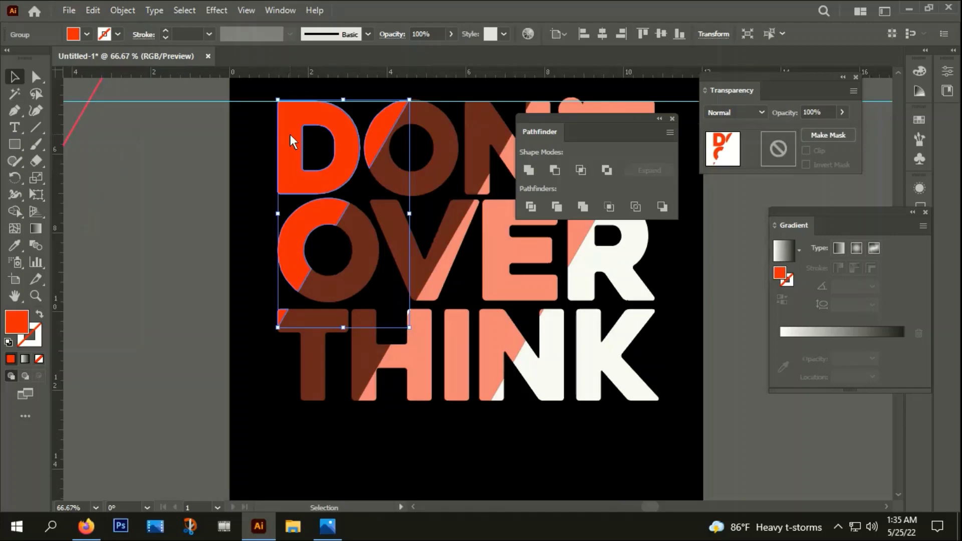
key("Left")
key("Left")
key("Left")
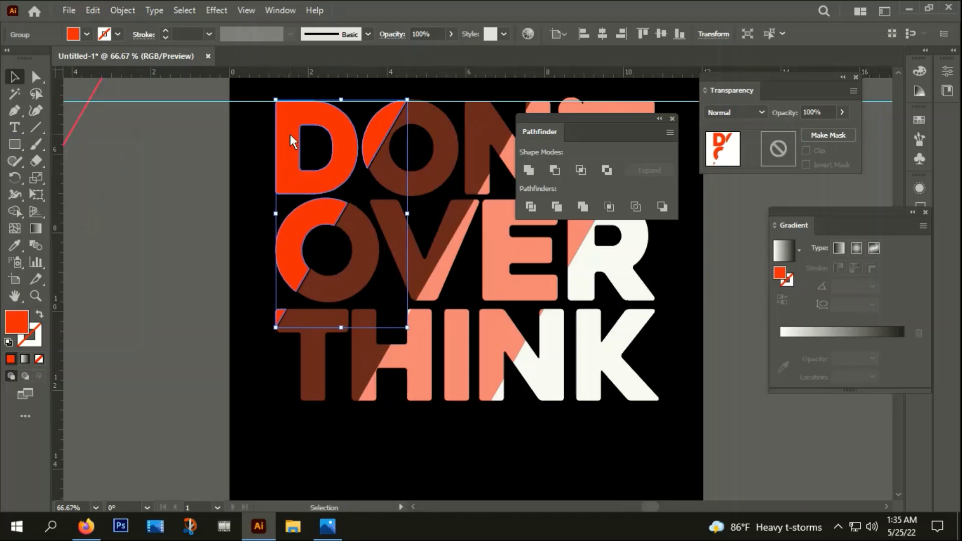
key("Left")
key("Left")
key("Left")
key("Left")
key("Left")
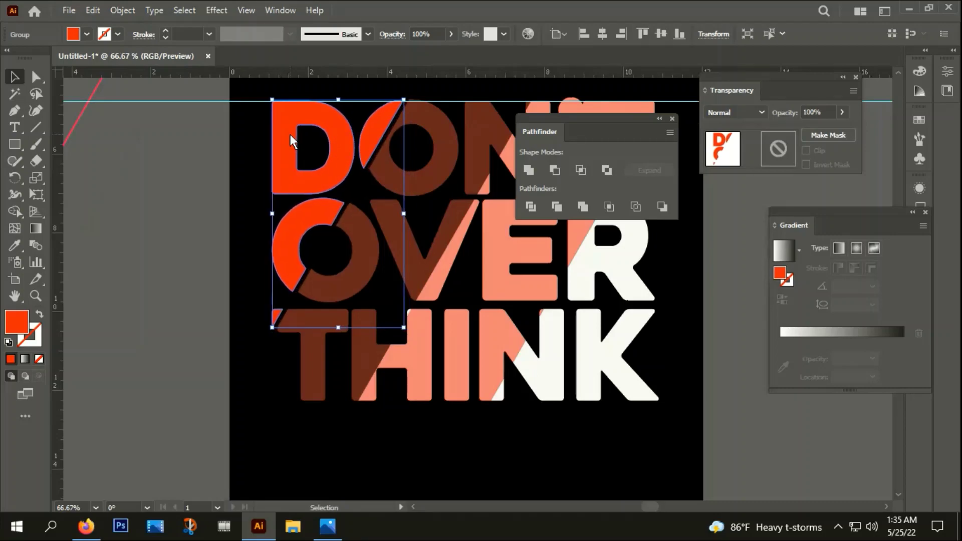
key("Left")
key("Left")
key("Left")
key("Left")
key("Left")
key("Left")
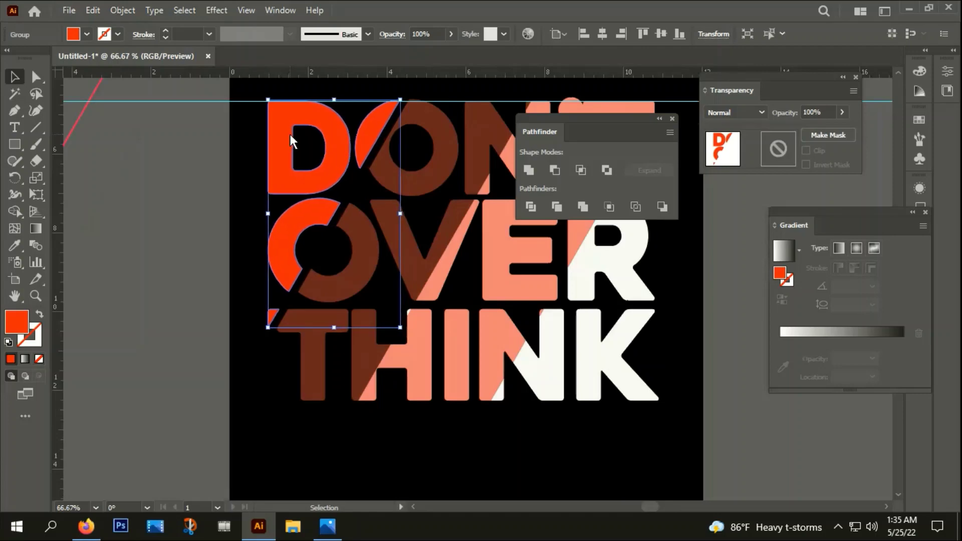
key("Left")
key("Left")
key("Left")
key("Left")
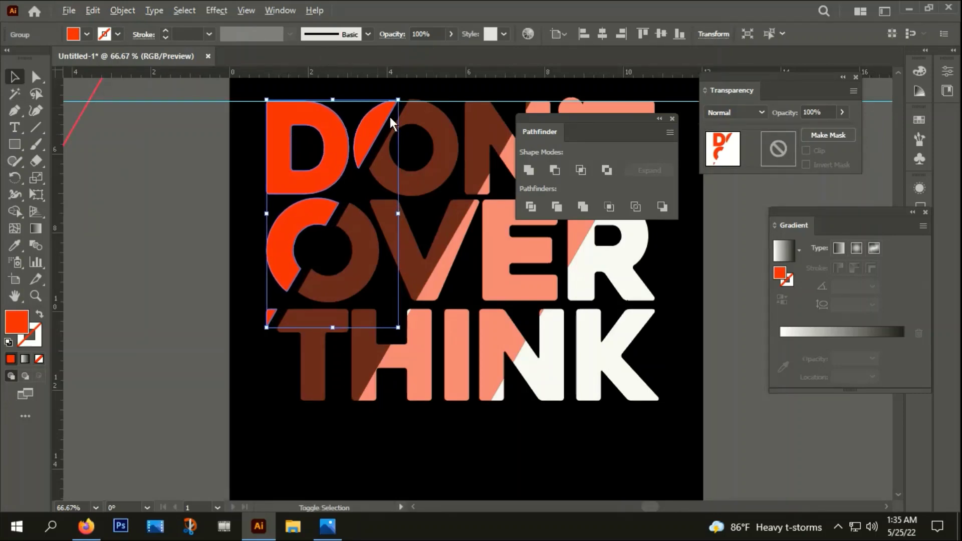
scroll(518, 346, "down", 1)
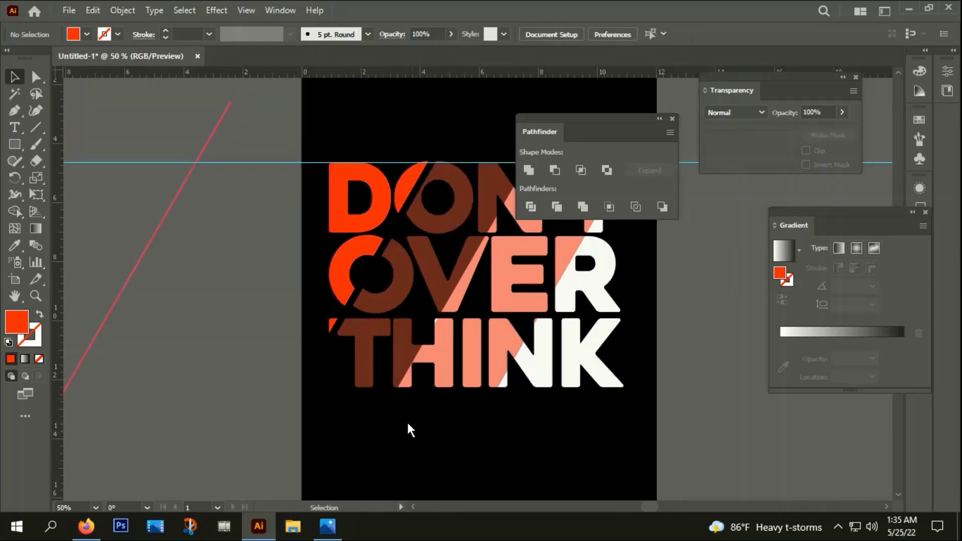
Marquee-select the salmon and white slices and nudge them four steps right
left_click(400, 270)
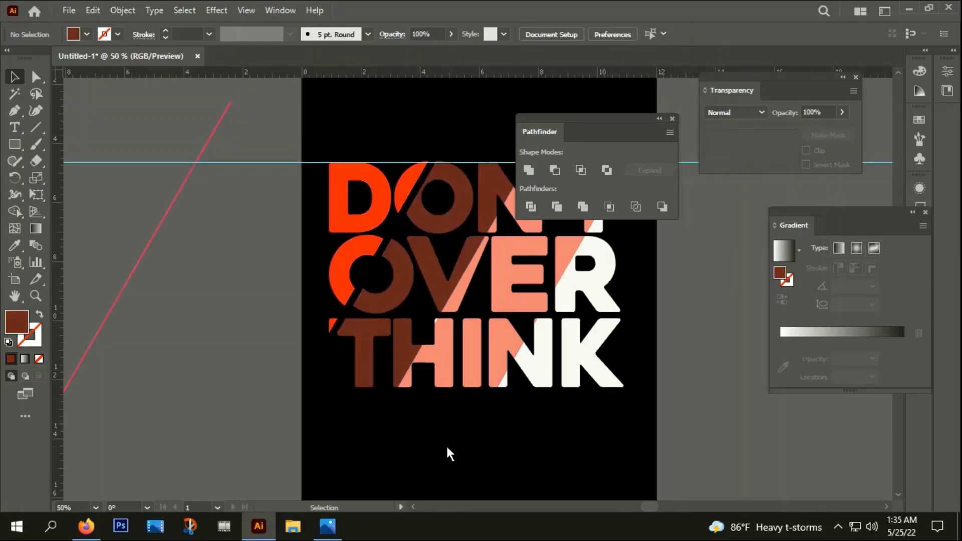
left_click_drag(431, 446, 603, 378)
scroll(564, 383, "down", 1)
scroll(556, 386, "down", 1)
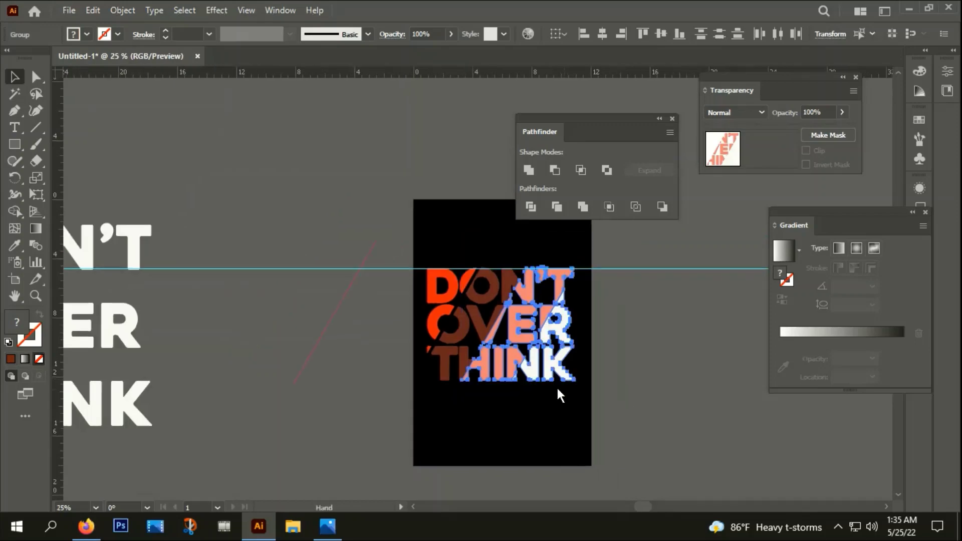
scroll(523, 341, "up", 2)
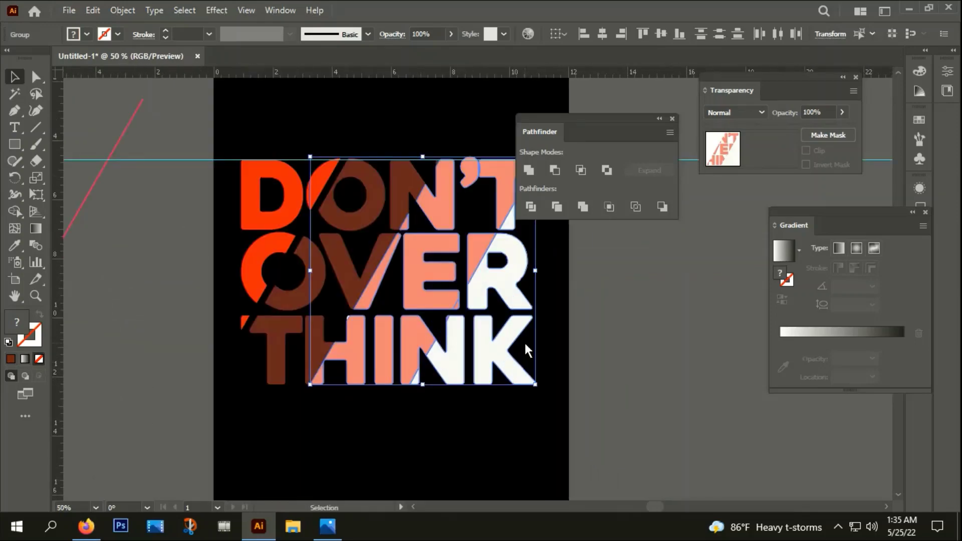
key("Right")
key("Right")
key("Right")
key("Right")
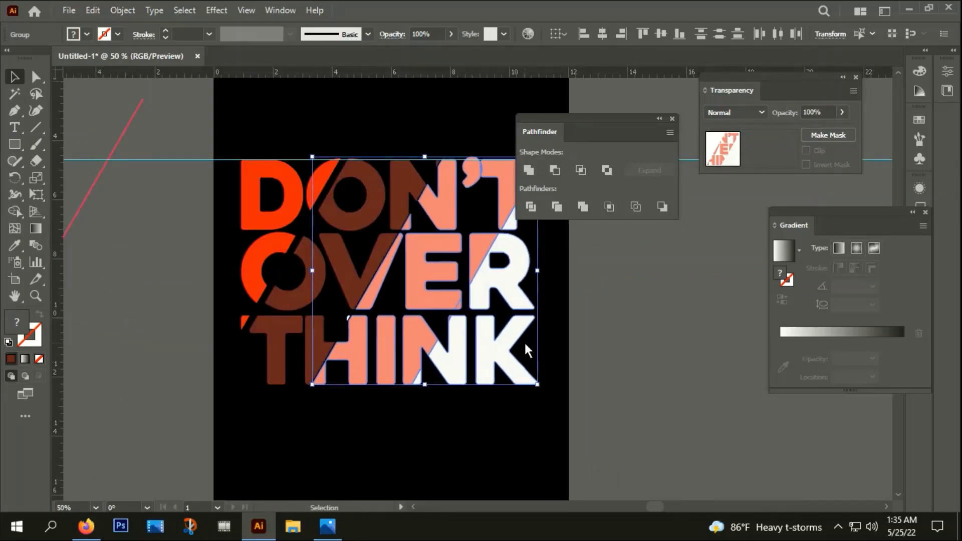
key("Right")
key("Right")
key("Right")
key("Right")
key("Right")
key("Right")
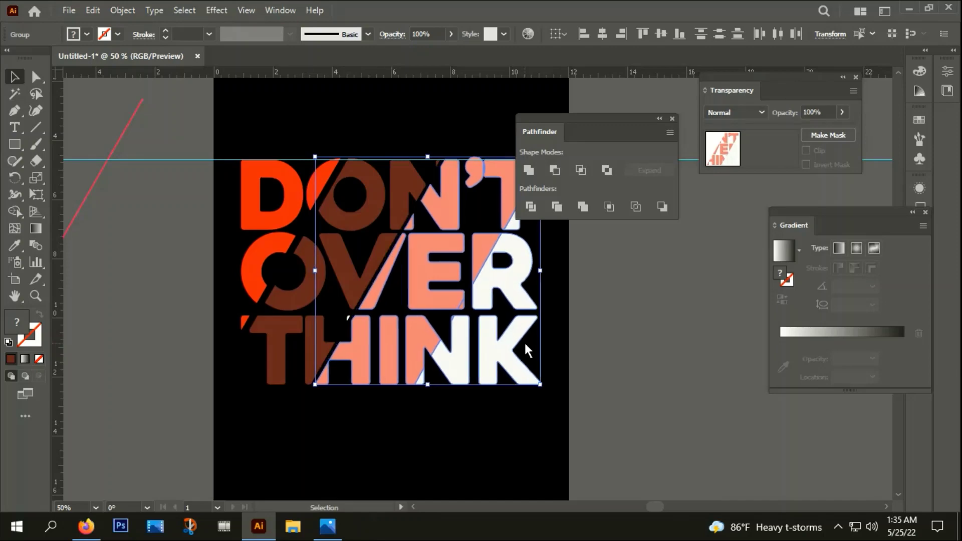
key("Right")
key("Right")
key("Right")
key("Right")
key("Right")
key("Right")
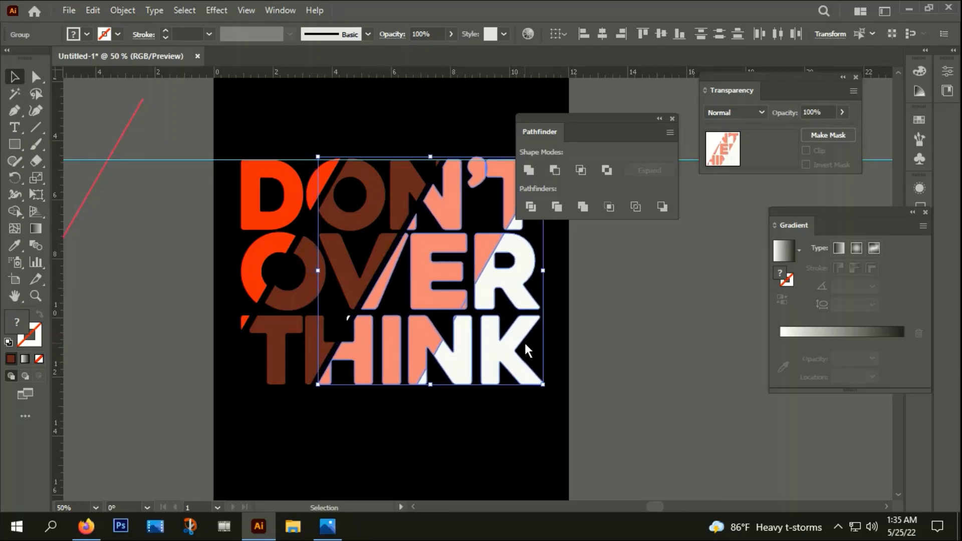
key("Right")
key("Right")
left_click(504, 422)
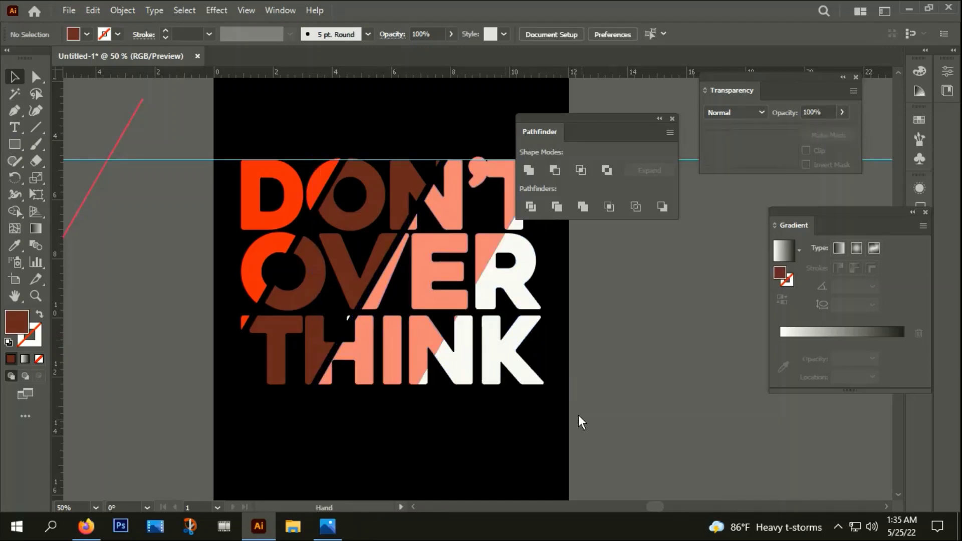
Nudge the white slice group three more steps right to open its own black gap
left_click_drag(578, 415, 519, 377)
left_click(396, 293)
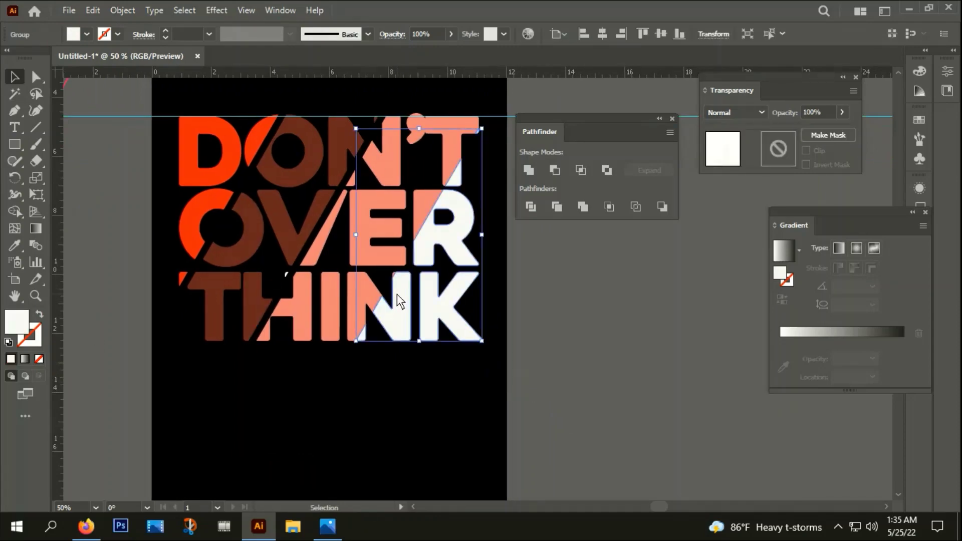
key("Right")
key("Right")
key("Right")
key("Right")
key("Right")
key("Right")
key("Right")
key("Right")
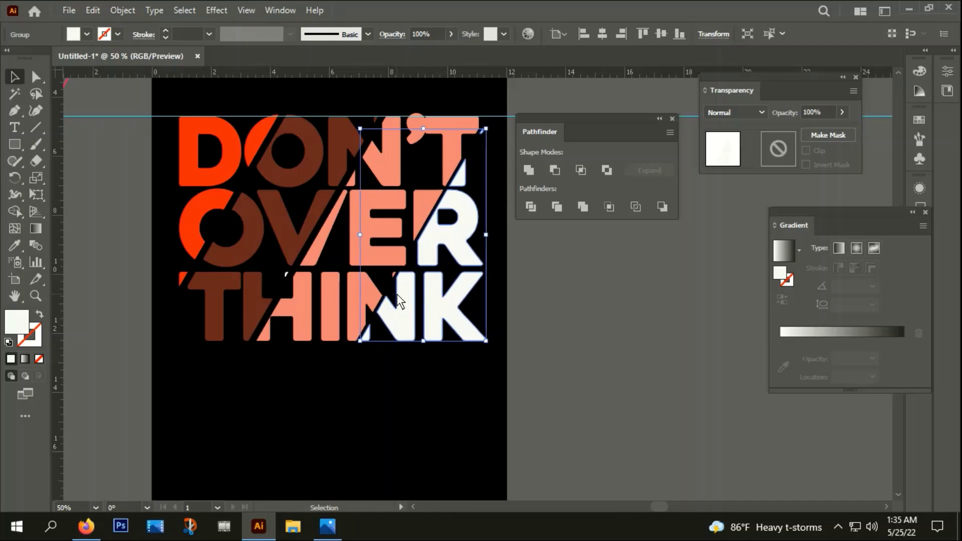
key("Right")
key("Right")
key("Right")
key("Right")
key("Right")
key("Right")
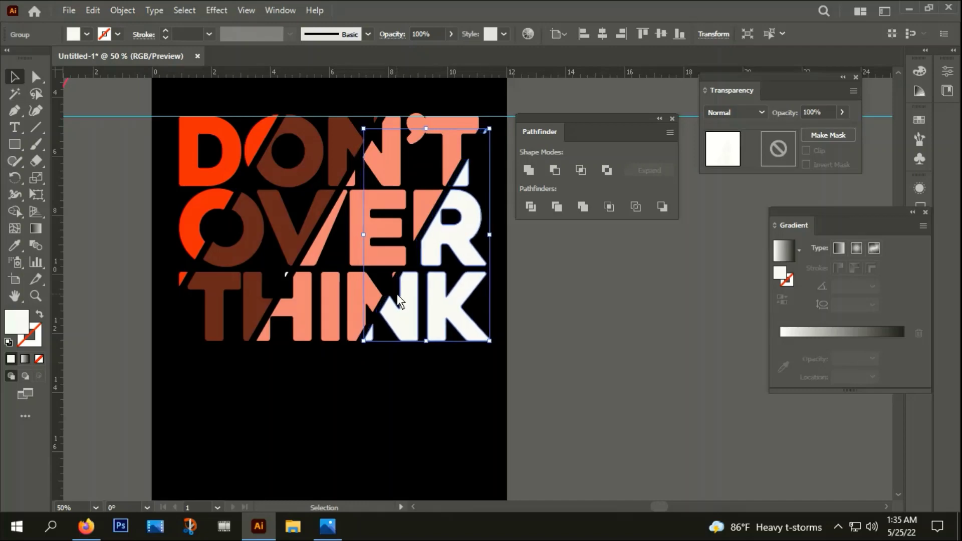
key("Right")
key("Right")
left_click(385, 426)
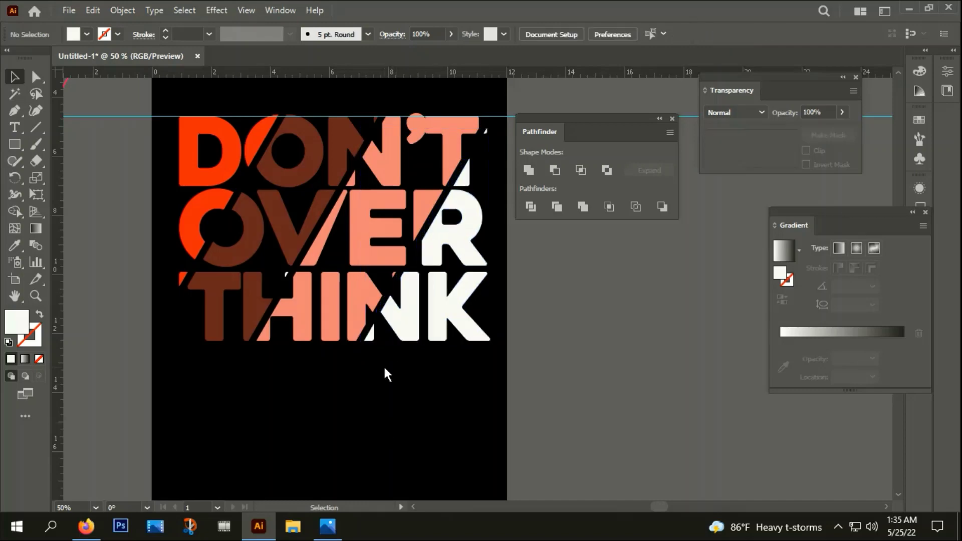
scroll(381, 425, "down", 1, "alt")
Move the diagonal line onto the artboard and align it with the orange O's cut edge
scroll(440, 428, "down", 1, "alt")
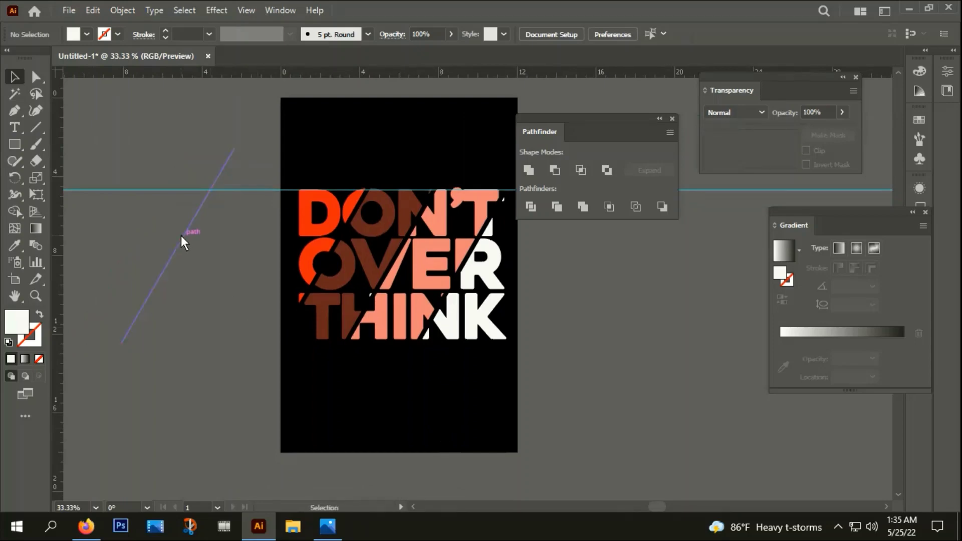
mouse_move(183, 238)
left_mouse_down()
mouse_move(286, 238)
mouse_move(229, 256)
mouse_move(372, 225)
left_mouse_up()
scroll(228, 255, "up", 1, "alt")
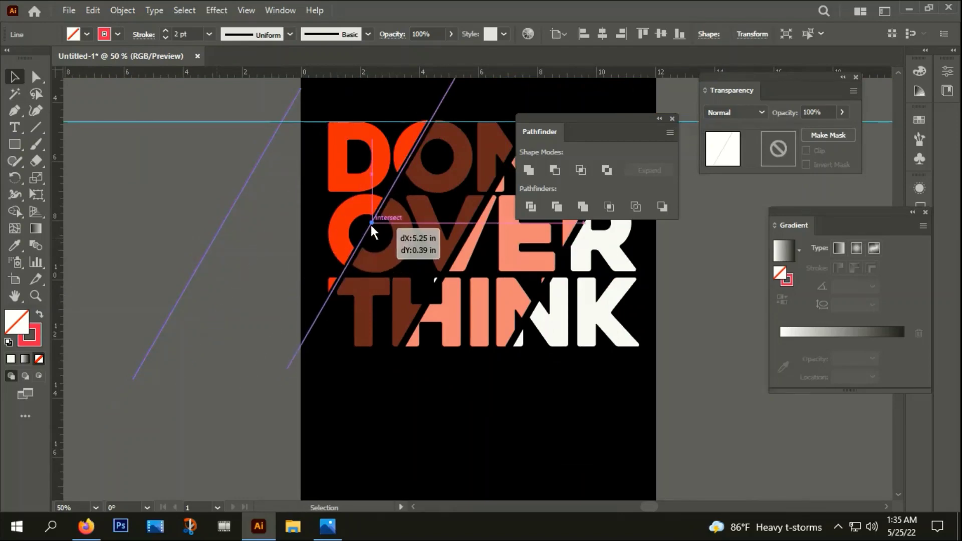
left_click(346, 272)
scroll(391, 216, "up", 3, "alt")
scroll(369, 136, "up", 2, "alt")
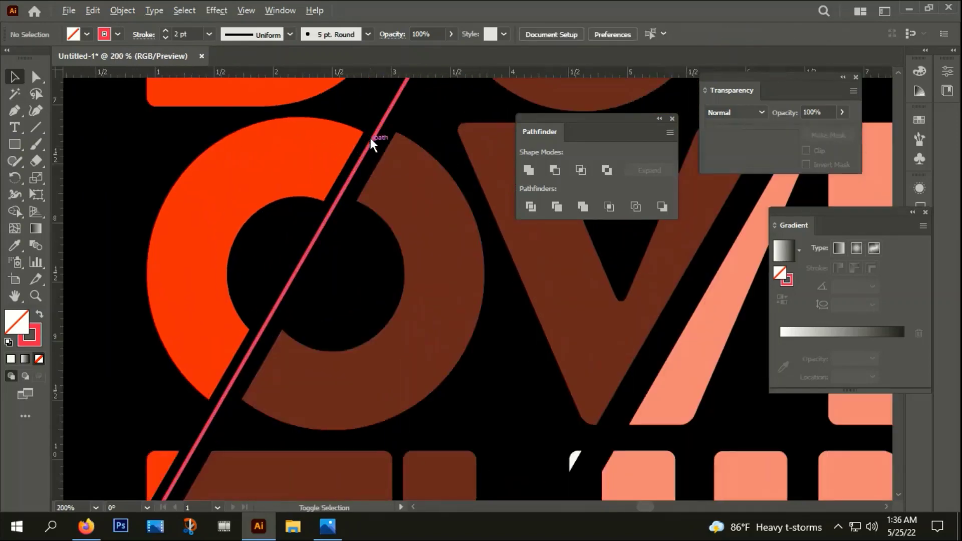
scroll(357, 166, "up", 2, "alt")
left_click_drag(358, 167, 335, 142)
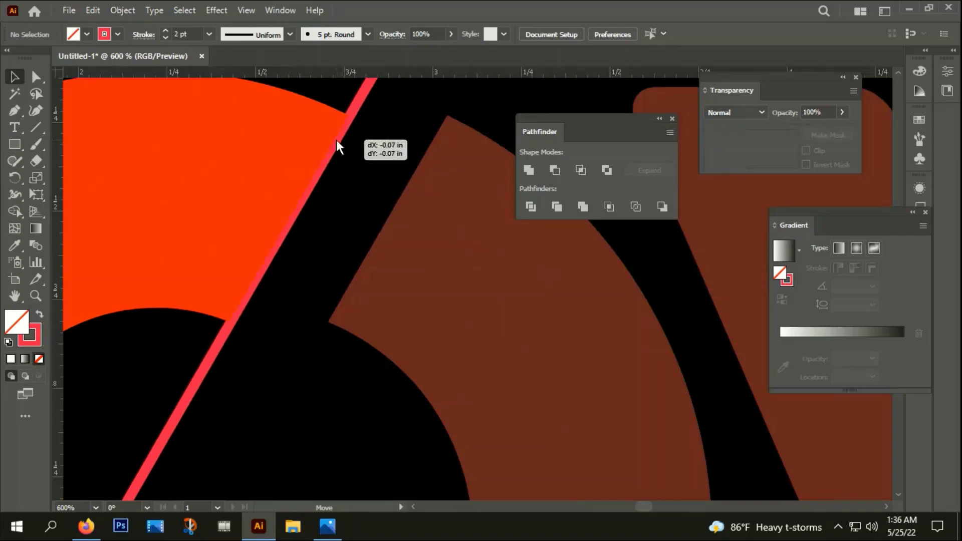
Set the diagonal line's stroke colour to white in the Color Picker
double_click(29, 343)
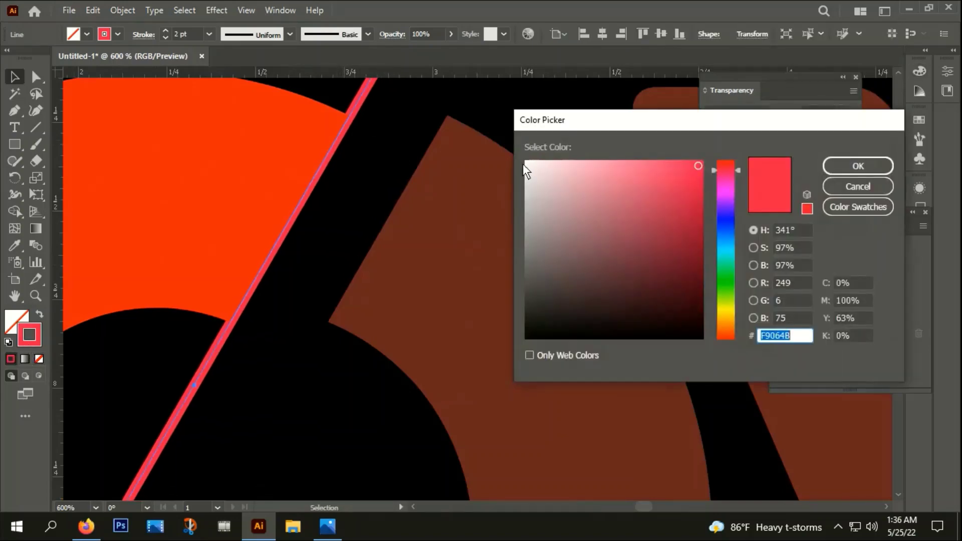
left_click(525, 162)
left_click(858, 165)
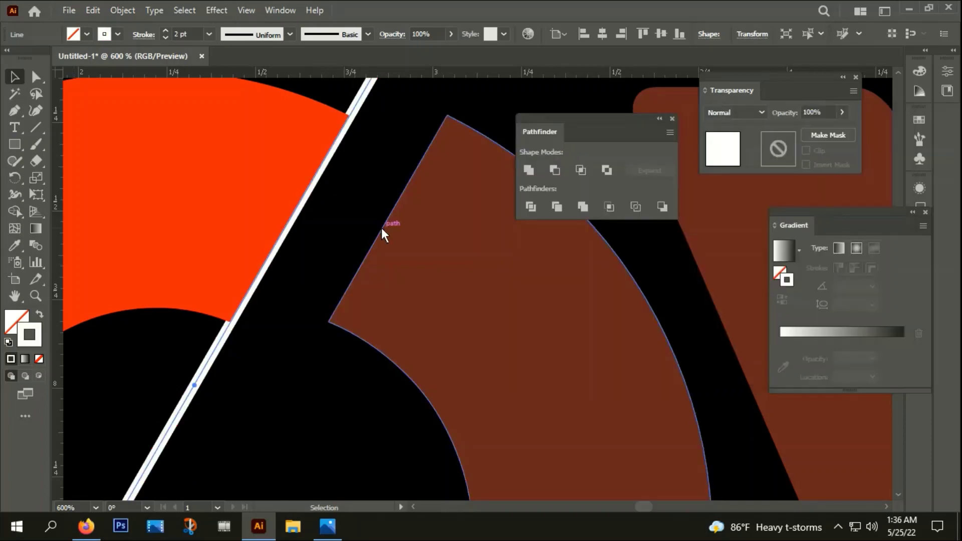
right_click(359, 102)
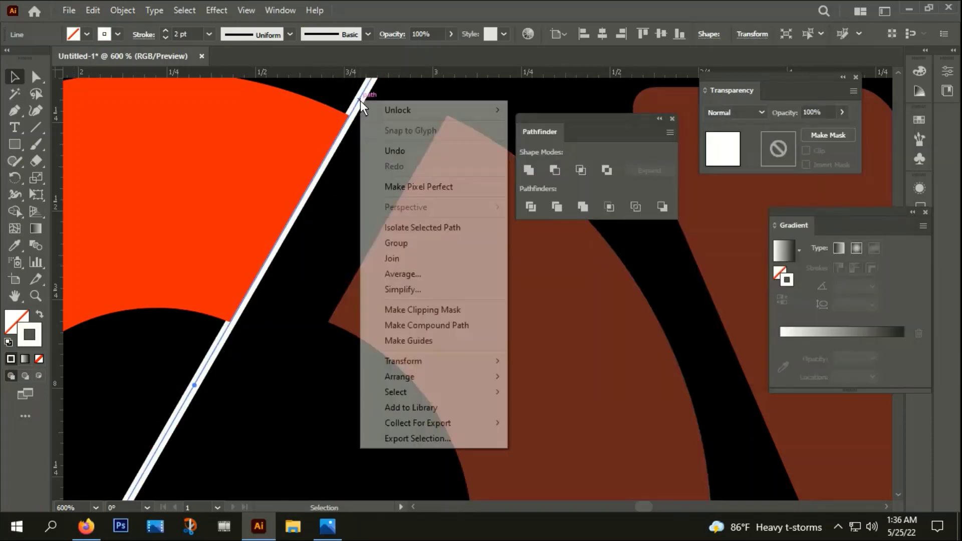
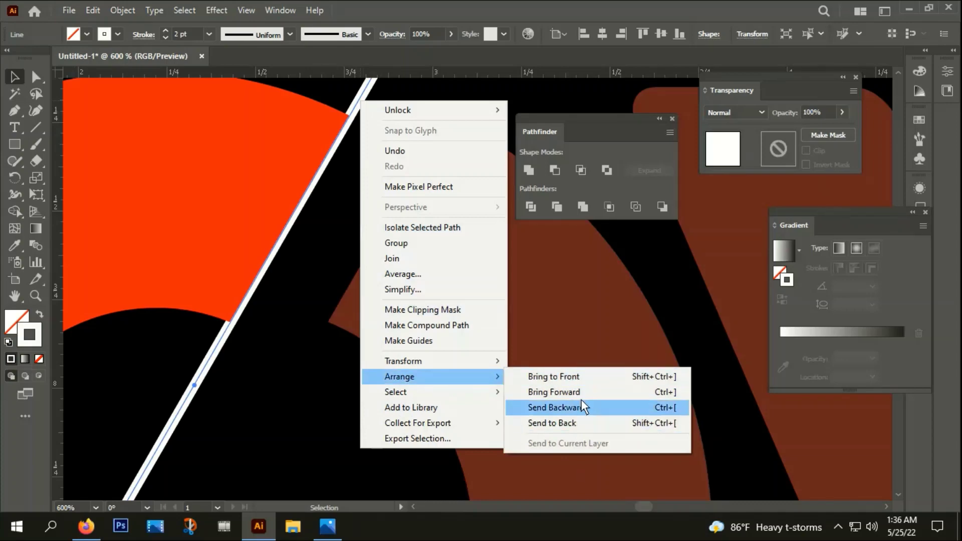
Rearrange the white slice line and duplicate it beside itself as a parallel pair
left_click(568, 378)
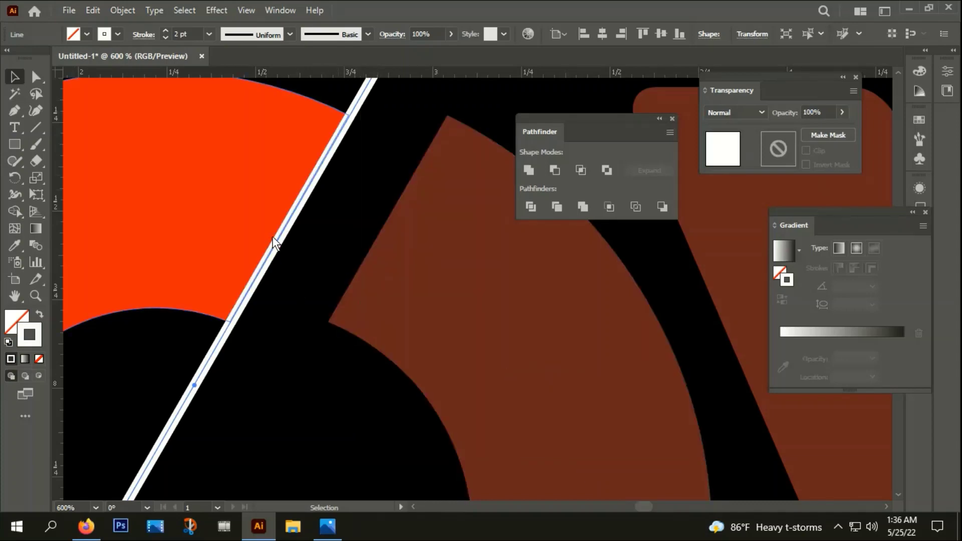
scroll(277, 239, "down", 1)
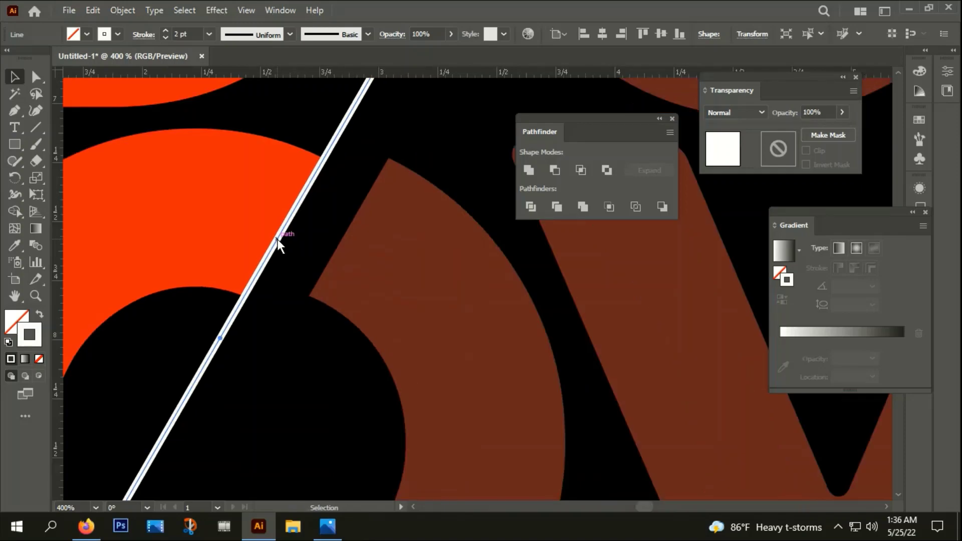
mouse_move(277, 238)
left_mouse_down()
mouse_move(325, 253)
mouse_move(320, 262)
left_mouse_up()
scroll(320, 262, "down", 2)
scroll(319, 262, "down", 3)
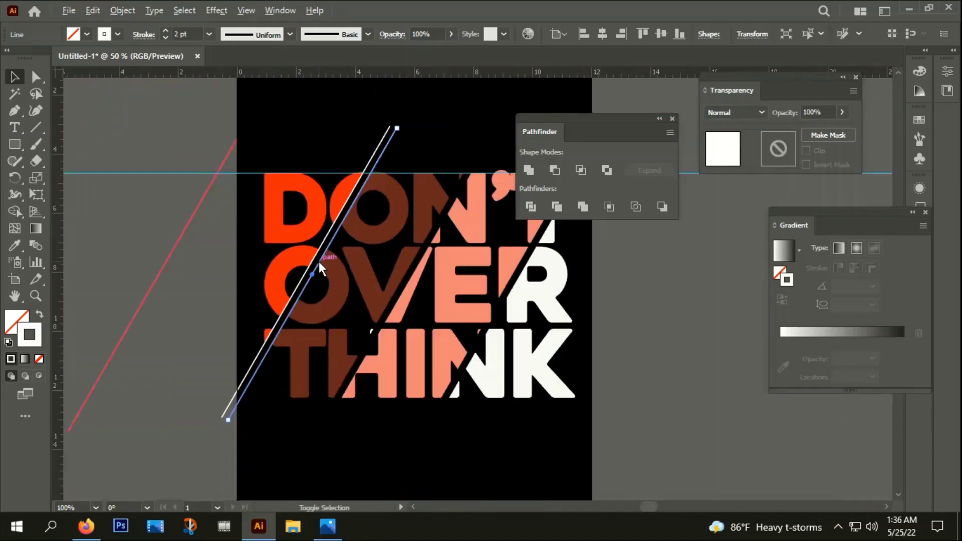
left_click(155, 357)
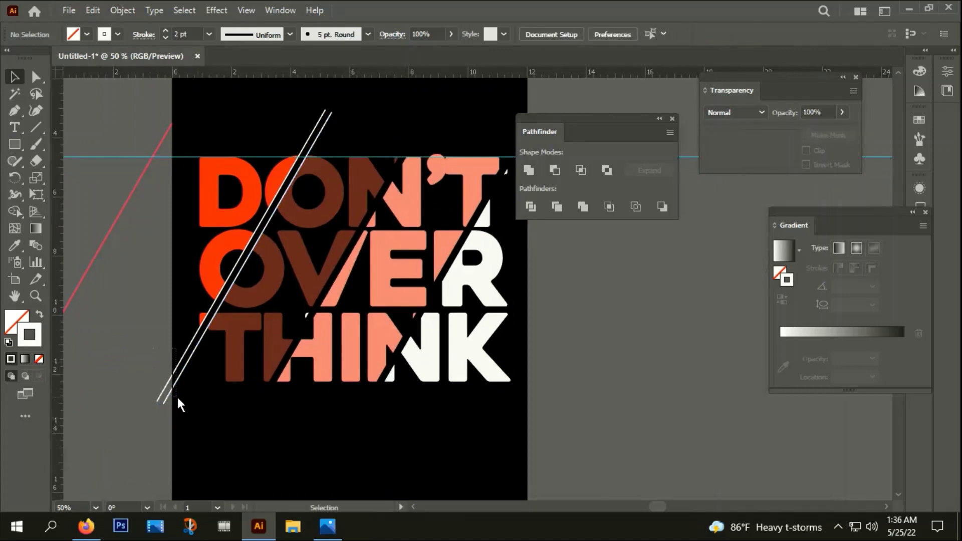
Copy the pair of white lines further right across the lettering
left_click_drag(176, 394, 181, 349)
scroll(188, 358, "up", 3)
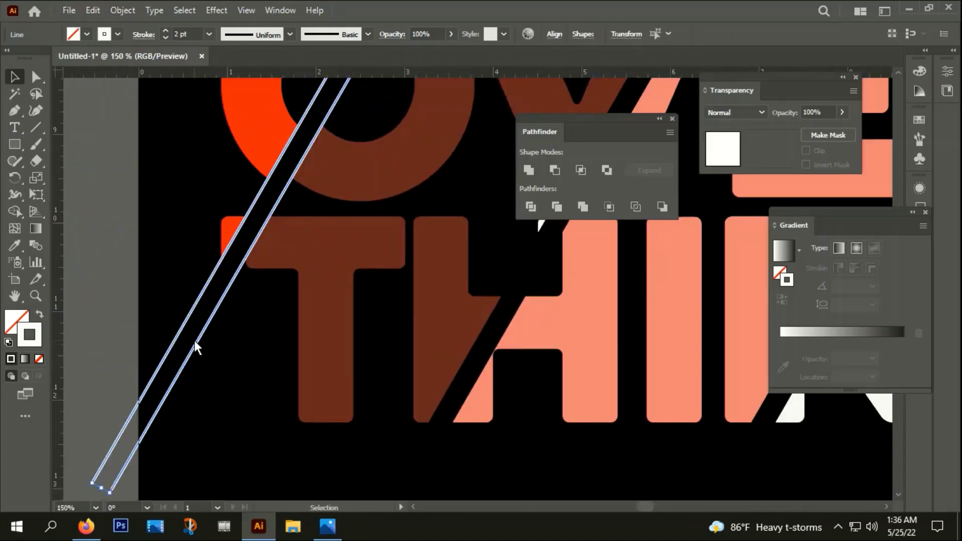
left_click_drag(191, 348, 443, 439)
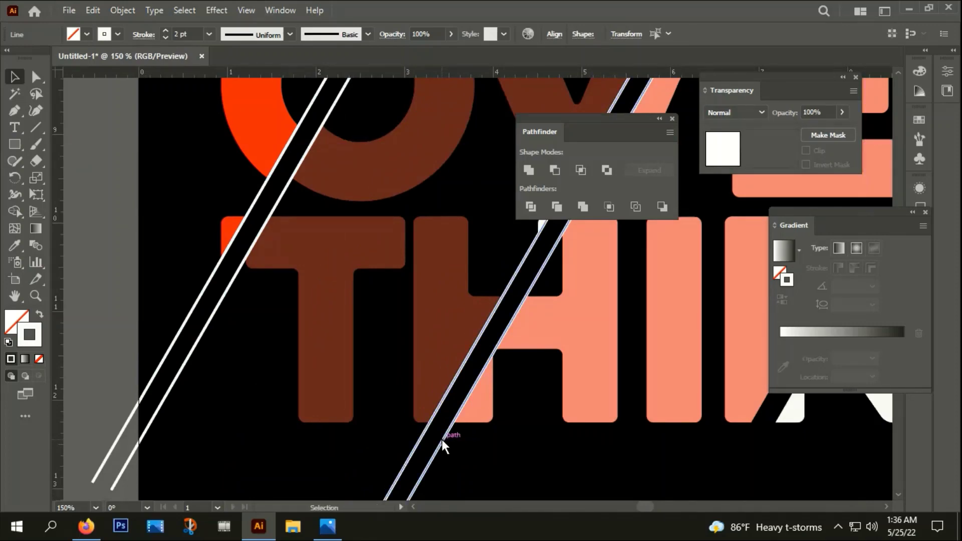
scroll(442, 440, "down", 4)
scroll(376, 383, "up", 1)
scroll(324, 403, "up", 2)
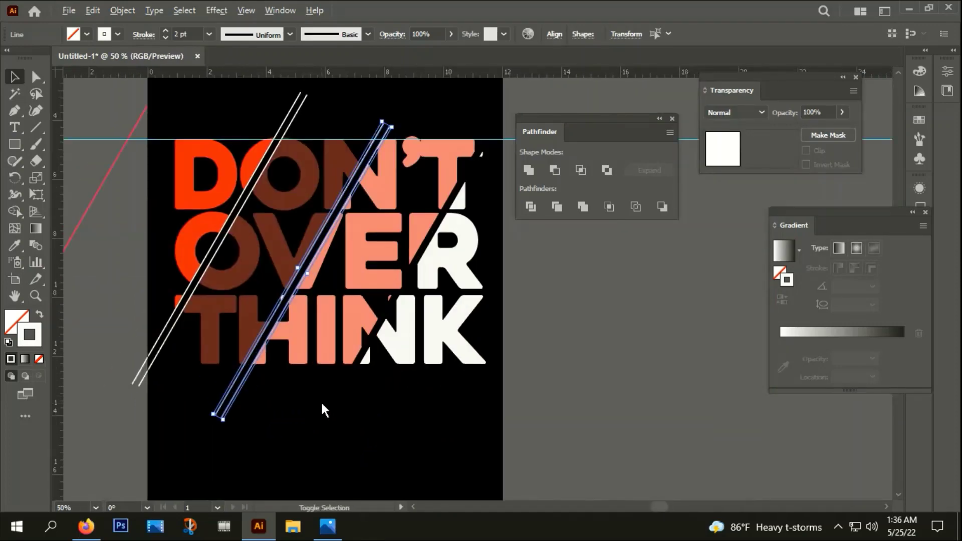
scroll(243, 420, "up", 2)
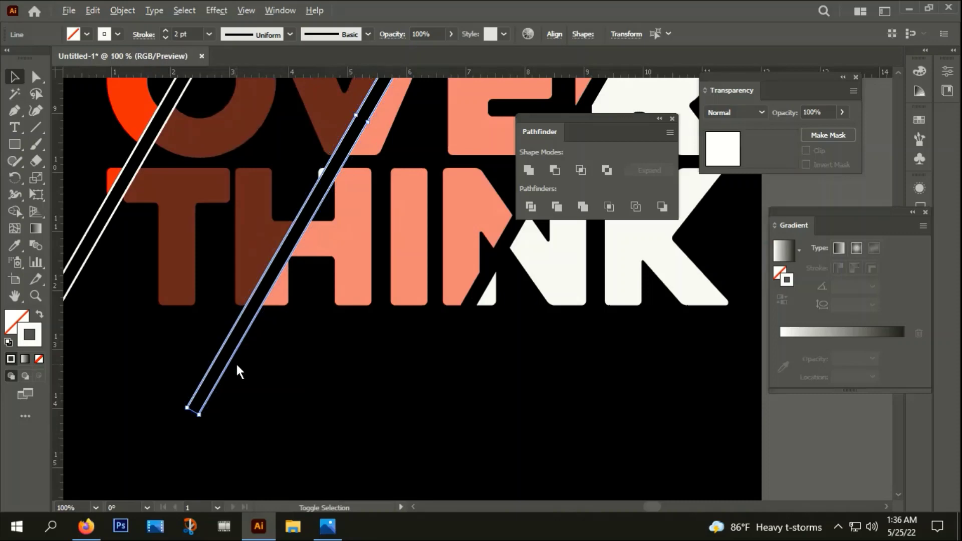
scroll(235, 361, "up", 1)
Add a third pair of white lines further right across the letters
left_click(250, 319, "shift")
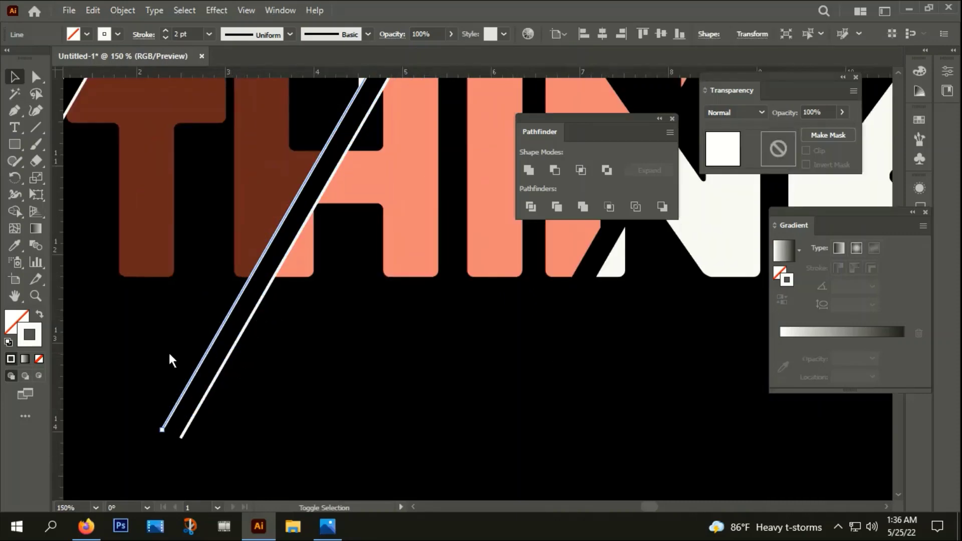
left_click(230, 350, "shift")
left_click_drag(233, 347, 550, 354)
left_click(567, 406)
key("ctrl+0")
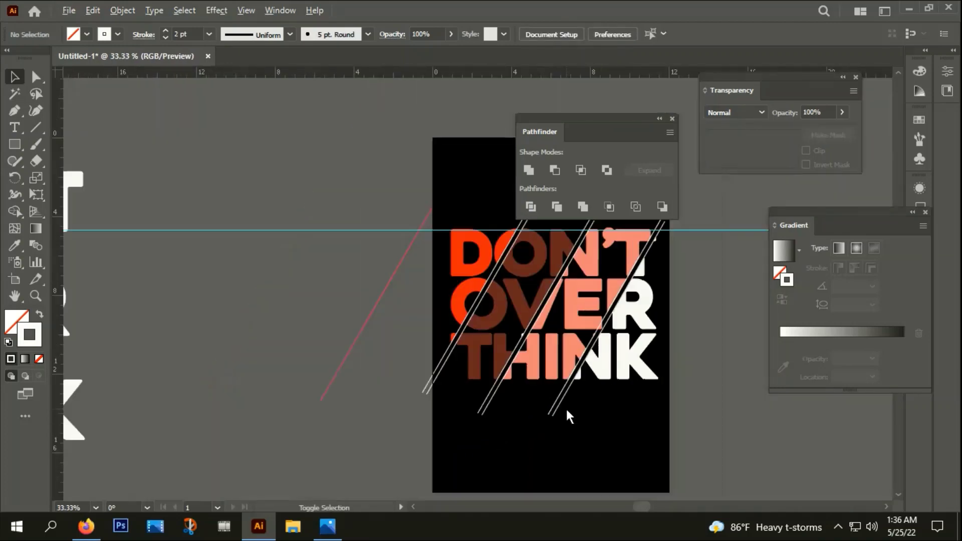
Lengthen the slice line beside the N upward
left_click_drag(707, 312, 577, 370)
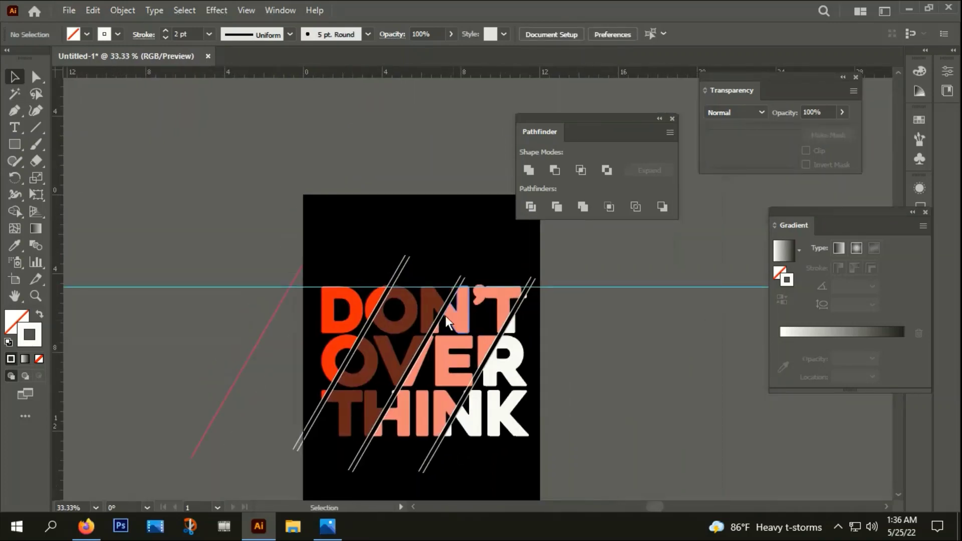
key("ctrl+1")
left_click(505, 282)
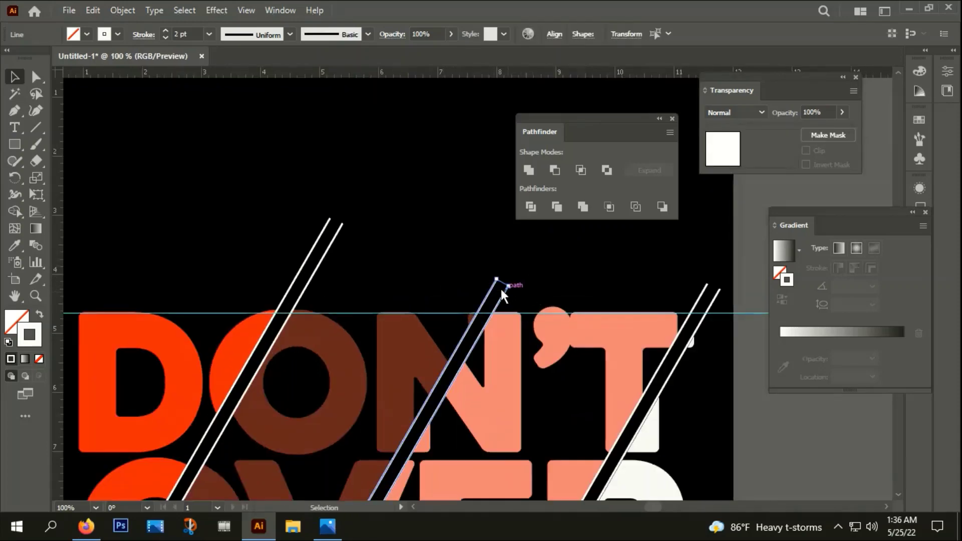
mouse_move(504, 283)
left_mouse_down()
mouse_move(568, 226)
mouse_move(556, 243)
left_mouse_up()
left_click(637, 262)
key("ctrl+0")
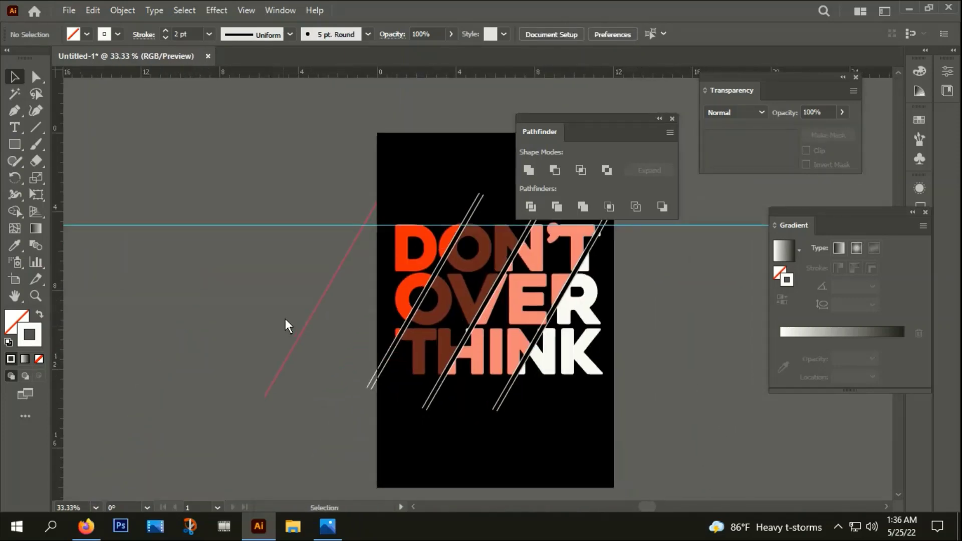
Delete the stray red diagonal line and scale the lettering and slice lines down slightly
left_click(293, 346)
key("Delete")
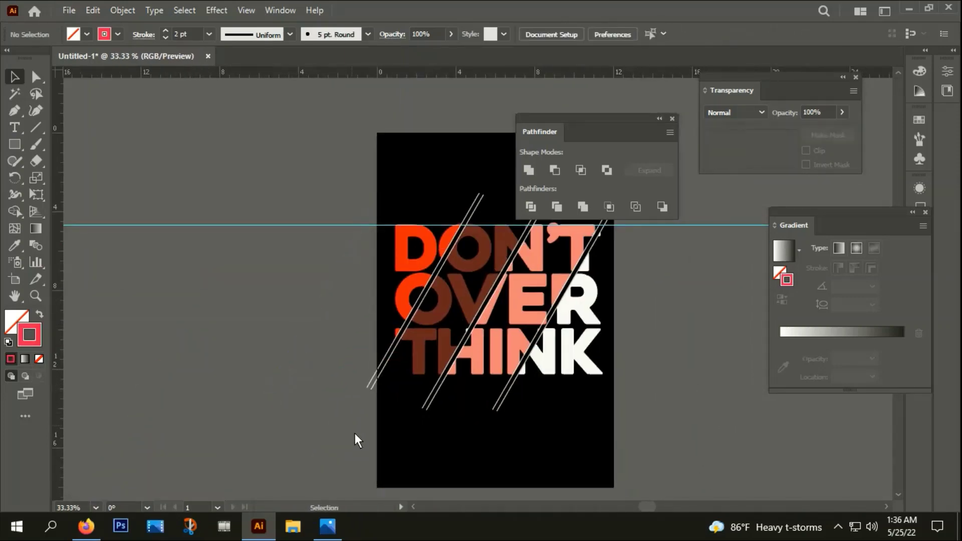
left_click_drag(355, 433, 592, 250)
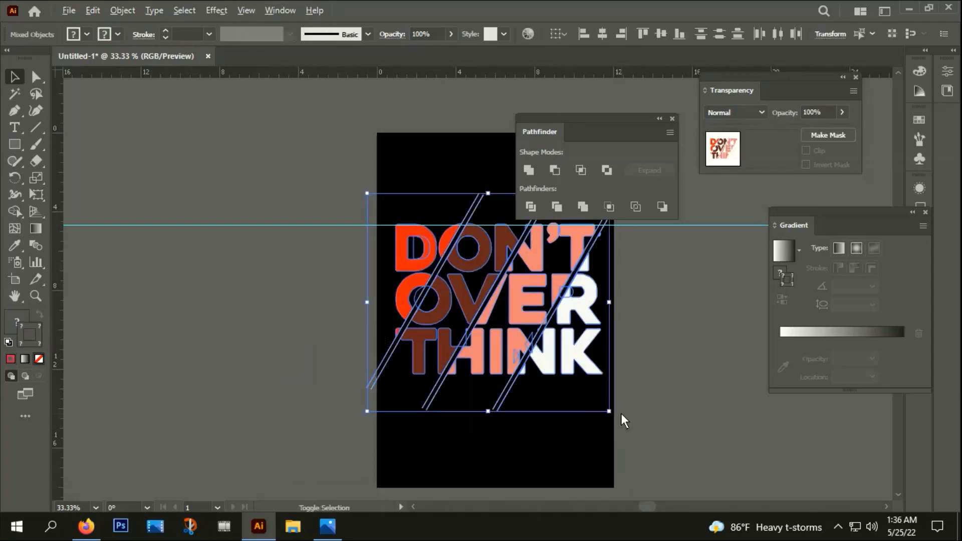
left_click_drag(612, 412, 591, 395)
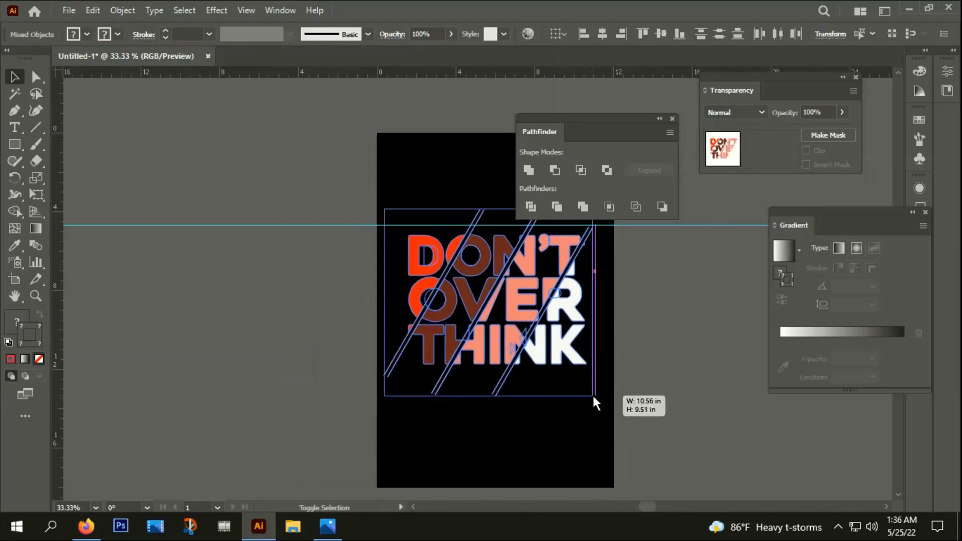
left_click(612, 422)
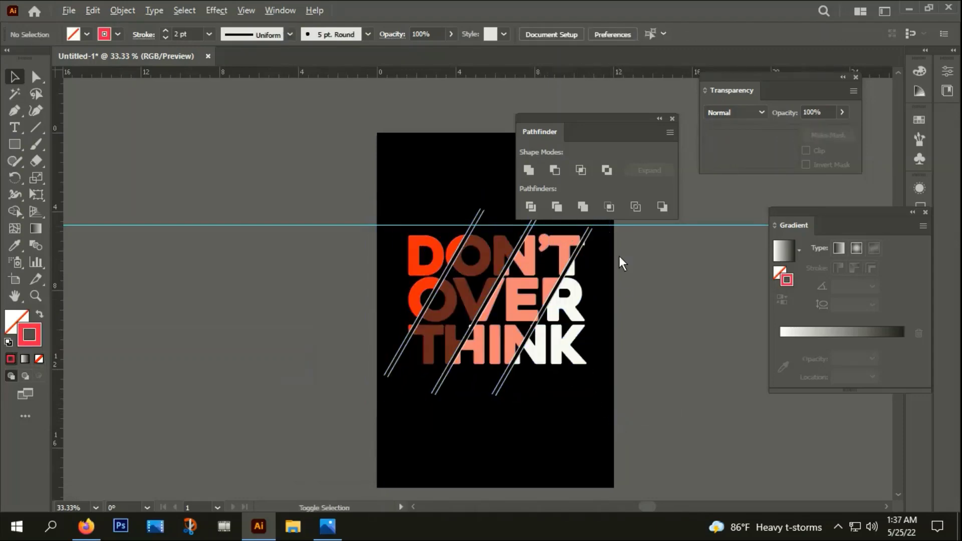
left_click_drag(595, 377, 498, 363)
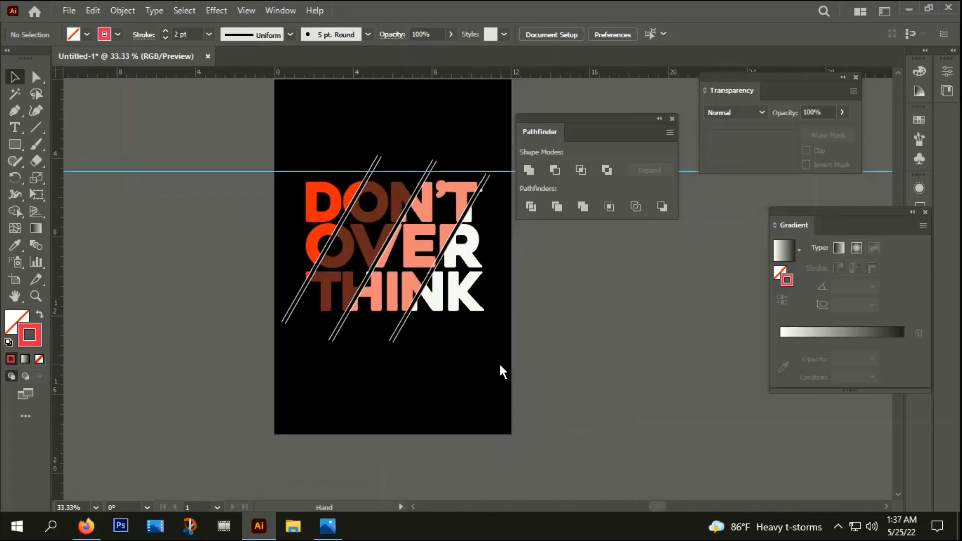
scroll(367, 178, "up", 2, "alt")
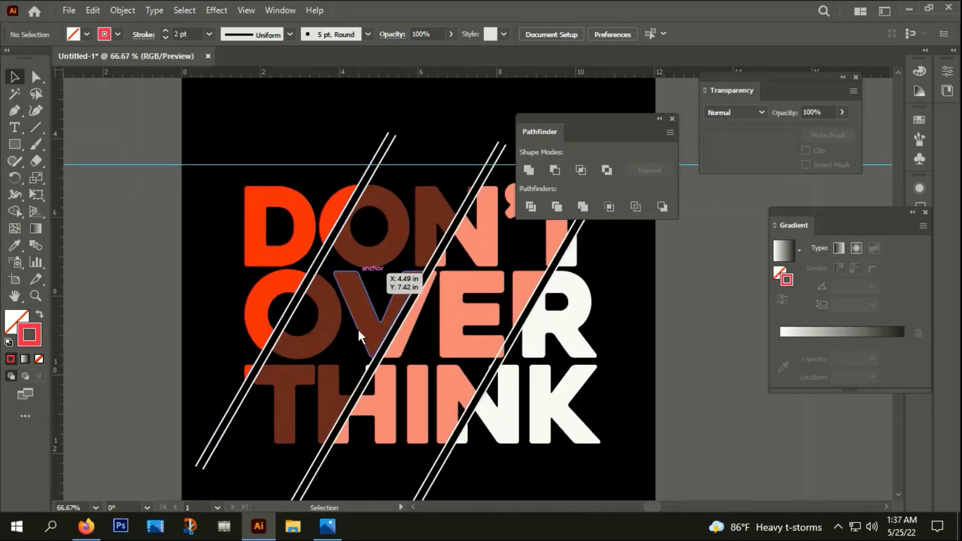
scroll(382, 383, "down", 1, "alt")
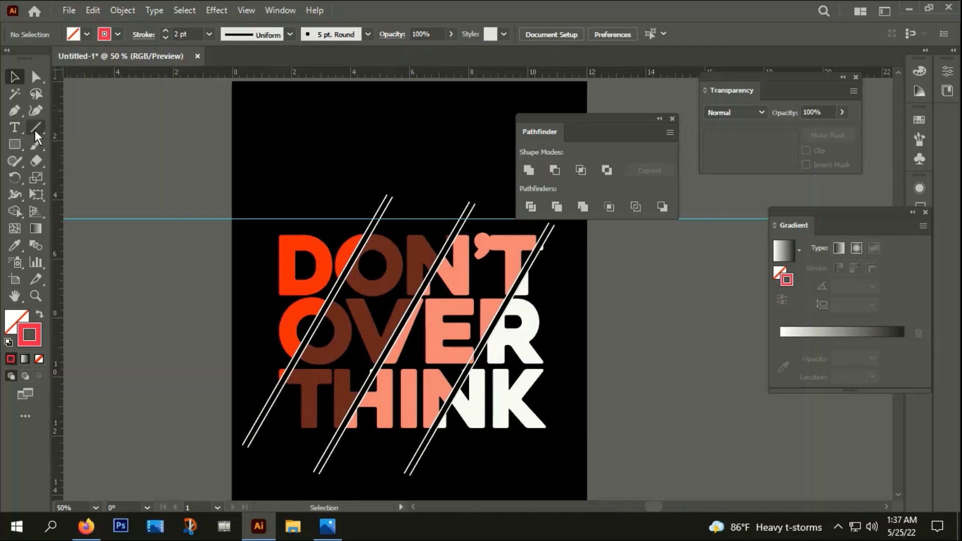
left_click_drag(35, 131, 82, 123)
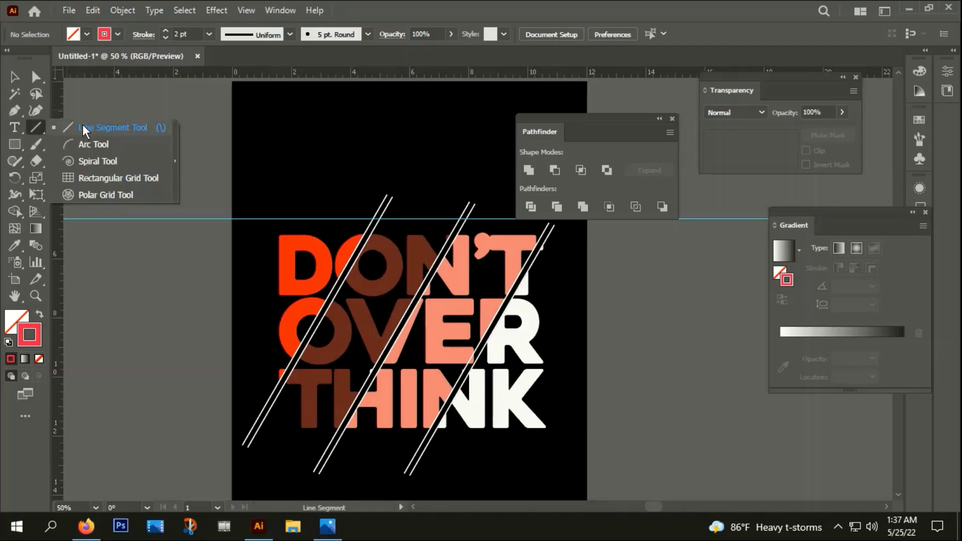
Create a line segment with length 1 in and angle 90°
left_click(122, 149)
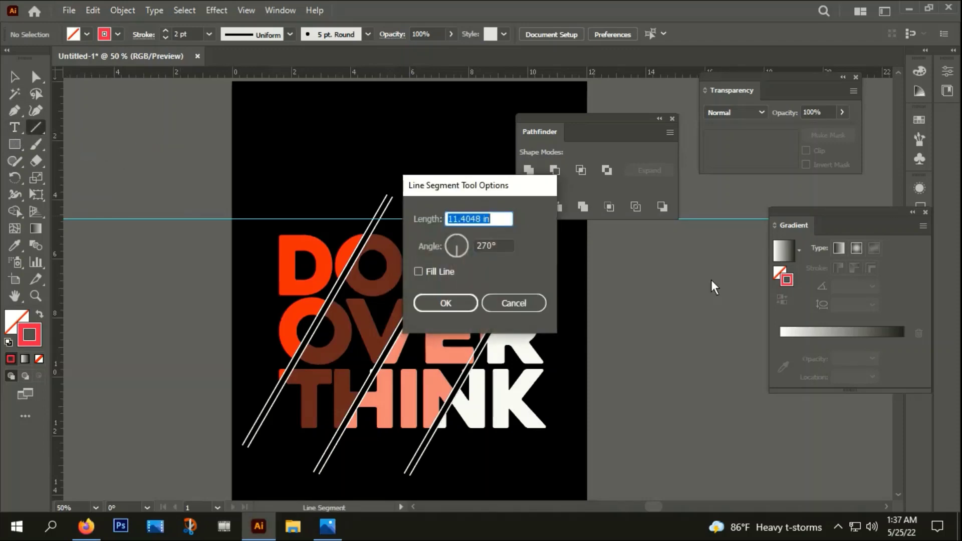
type("1 in")
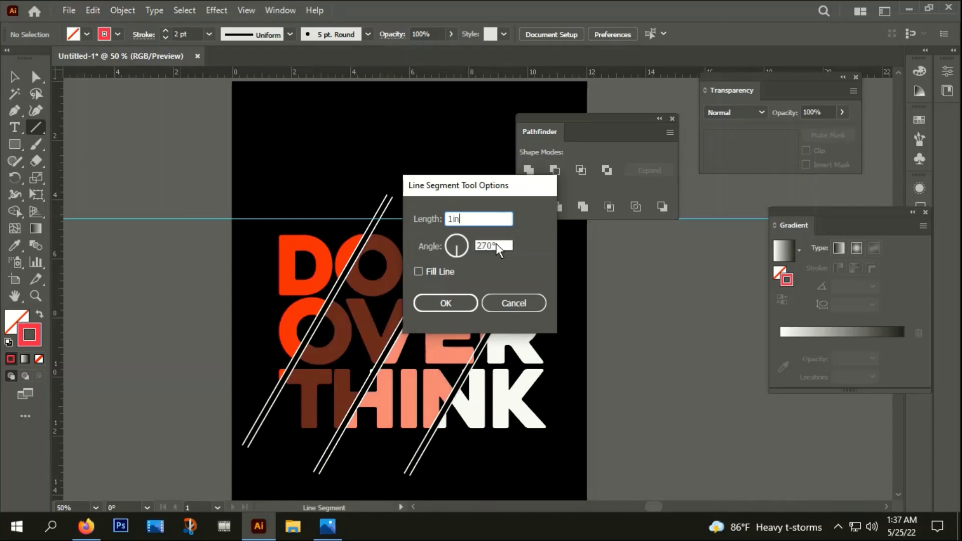
key("Tab")
type("90")
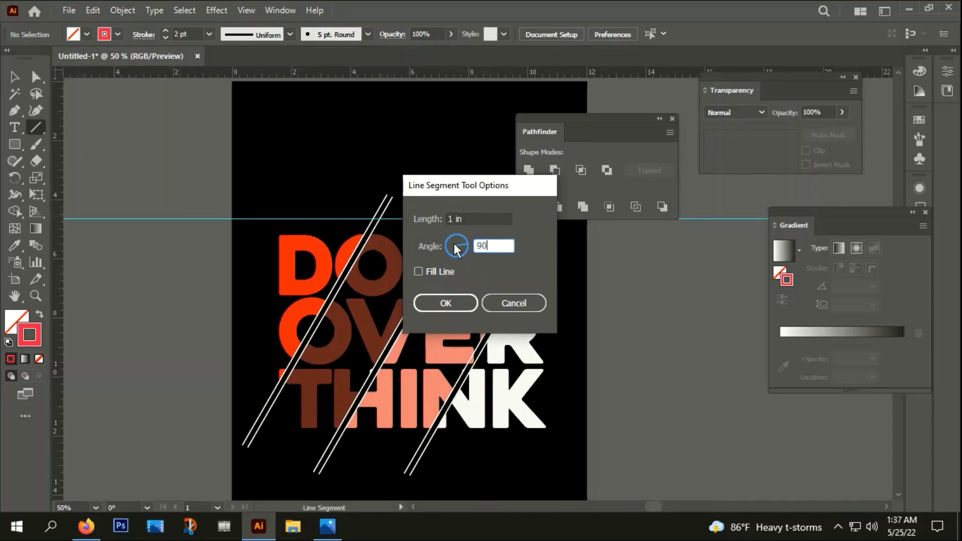
left_click(442, 304)
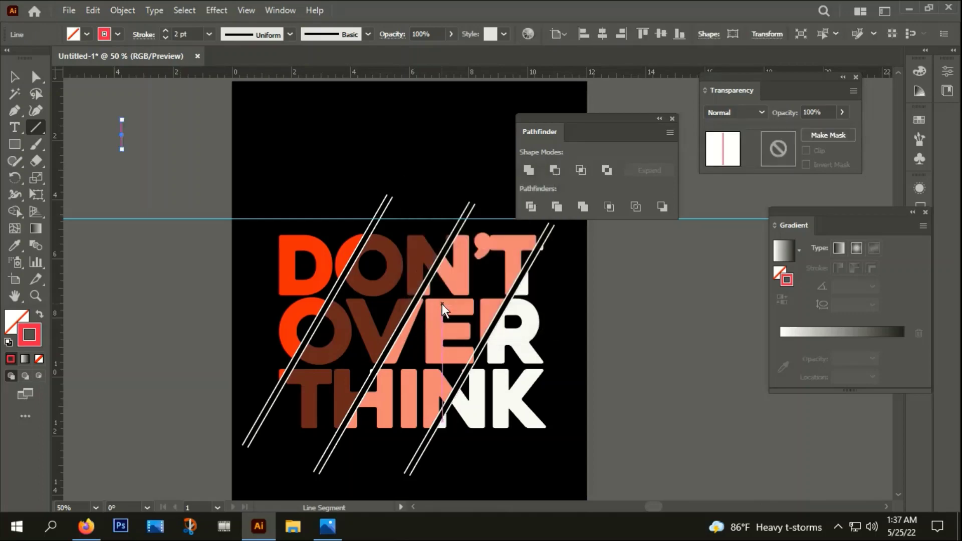
Move the 1 in vertical line onto the guide just above the N
left_click(14, 76)
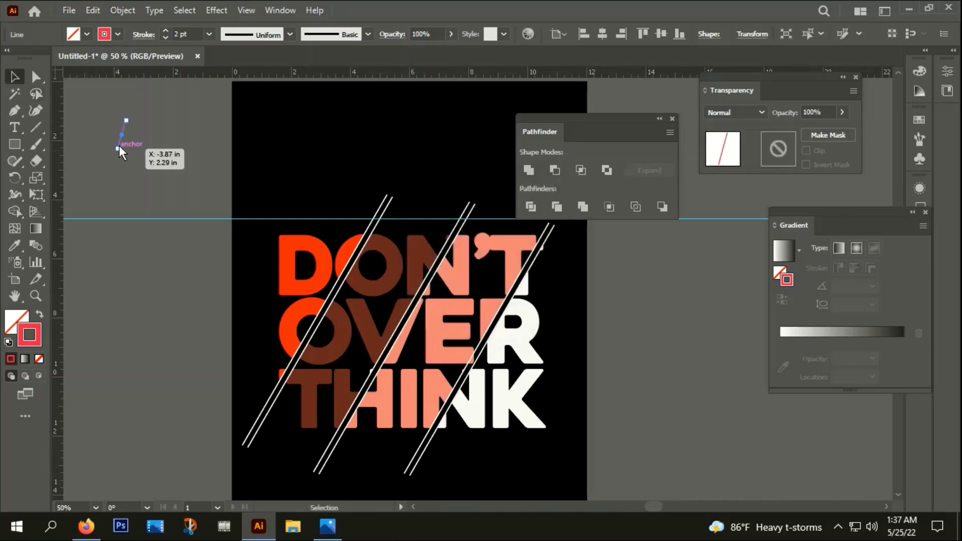
mouse_move(122, 149)
left_mouse_down()
mouse_move(125, 136)
mouse_move(414, 219)
left_mouse_up()
scroll(427, 238, "up", 3)
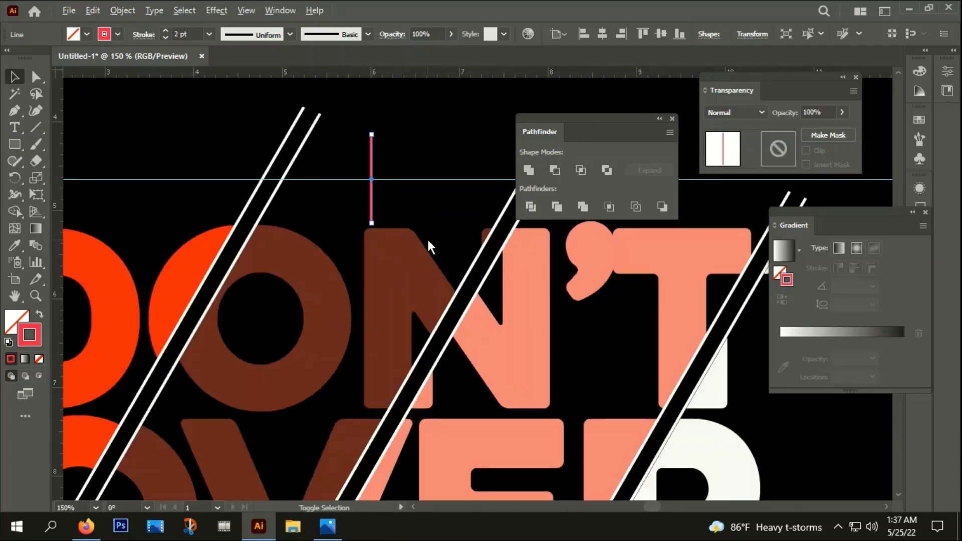
scroll(428, 246, "up", 2)
scroll(341, 195, "up", 2)
left_click_drag(290, 181, 284, 195)
scroll(285, 196, "down", 3)
scroll(285, 195, "down", 3)
Raise the upper guide slightly and move the red marker line below the lettering
left_click(346, 160)
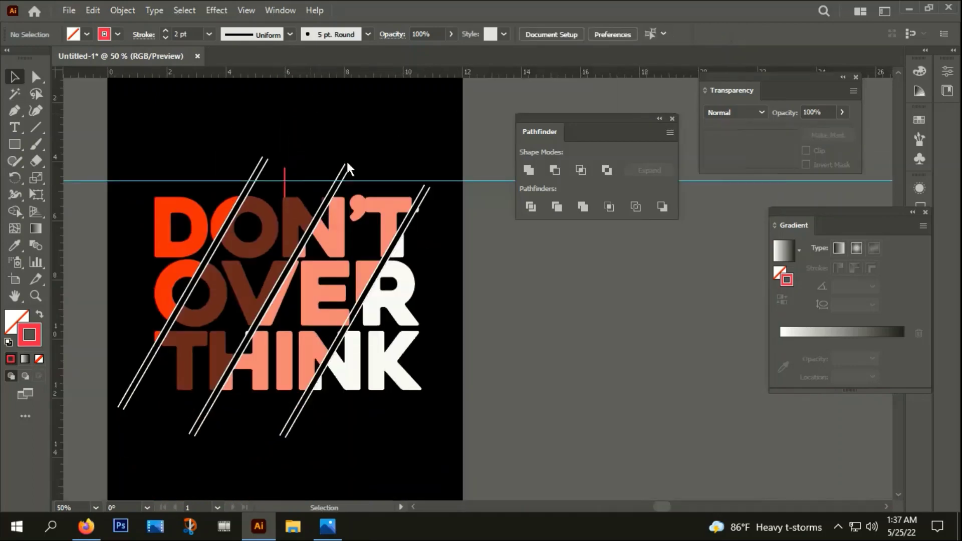
left_click_drag(368, 181, 368, 170)
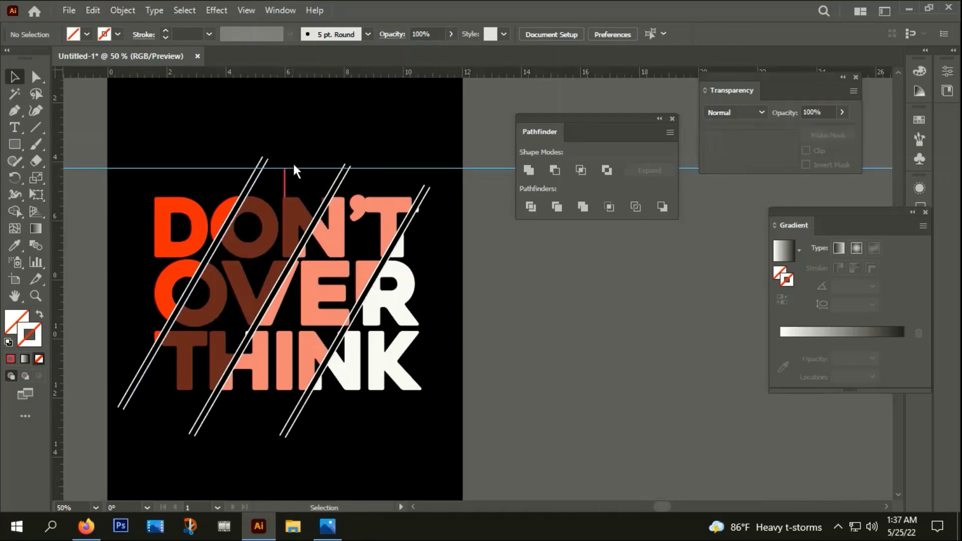
left_click_drag(285, 176, 263, 418)
scroll(270, 422, "up", 3)
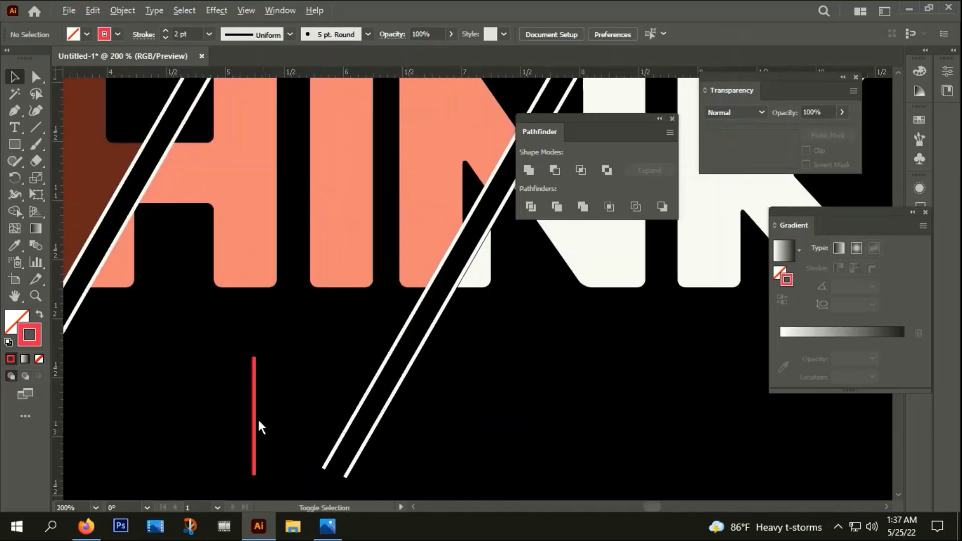
left_click_drag(257, 420, 261, 350)
scroll(263, 349, "down", 5)
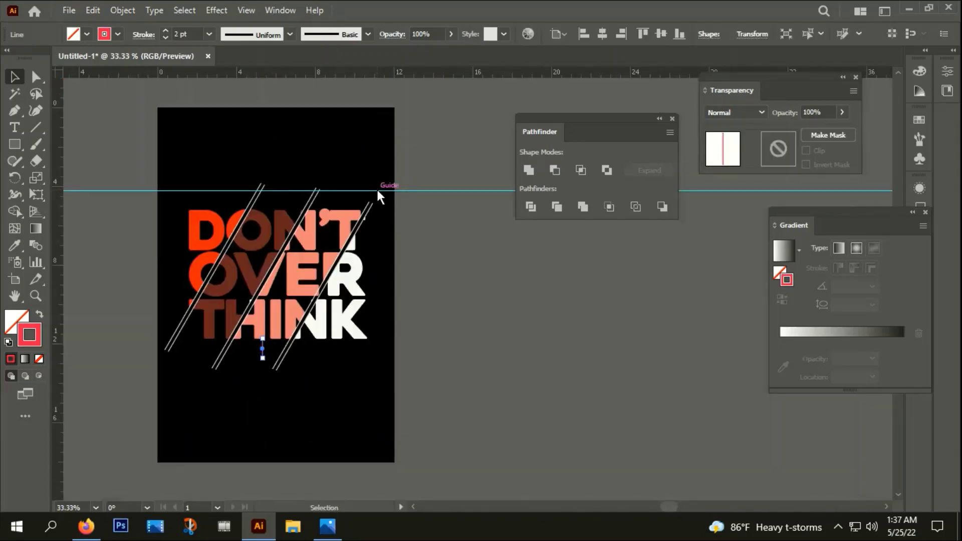
Place a copy of the guide beneath THINK
left_click_drag(376, 194, 350, 357)
left_click(262, 400)
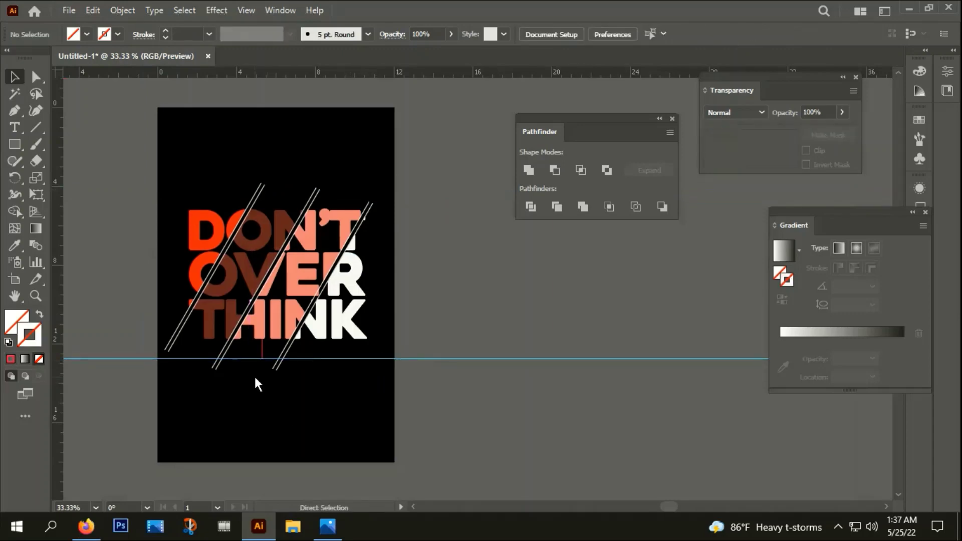
key("ctrl+z")
left_click_drag(406, 191, 381, 359)
left_click(379, 424)
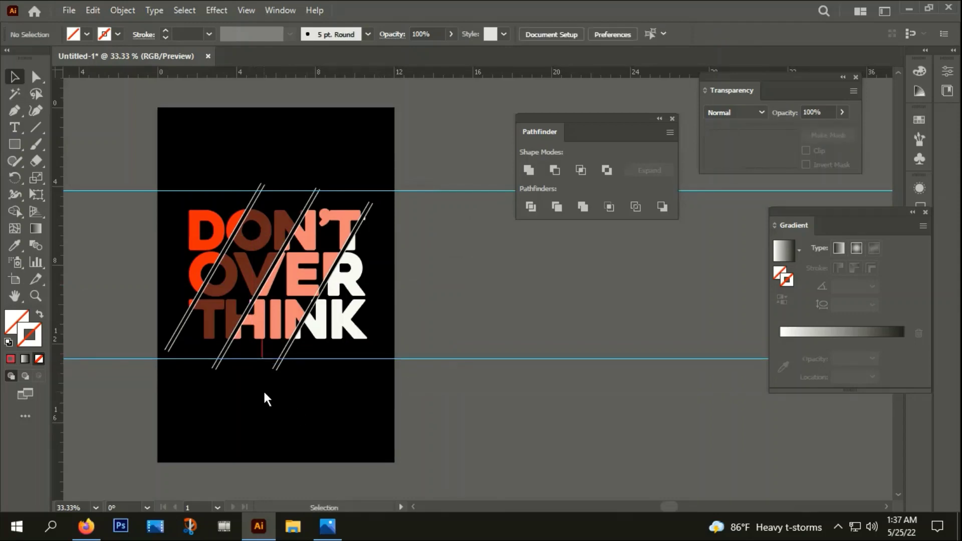
Delete the small red marker line
scroll(261, 365, "up", 3)
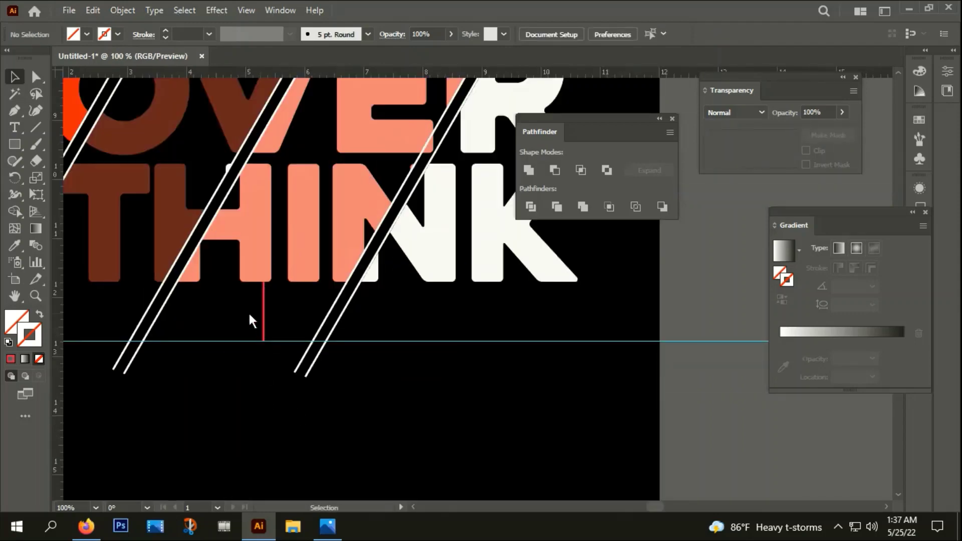
left_click(265, 317)
scroll(270, 316, "down", 3)
key("Delete")
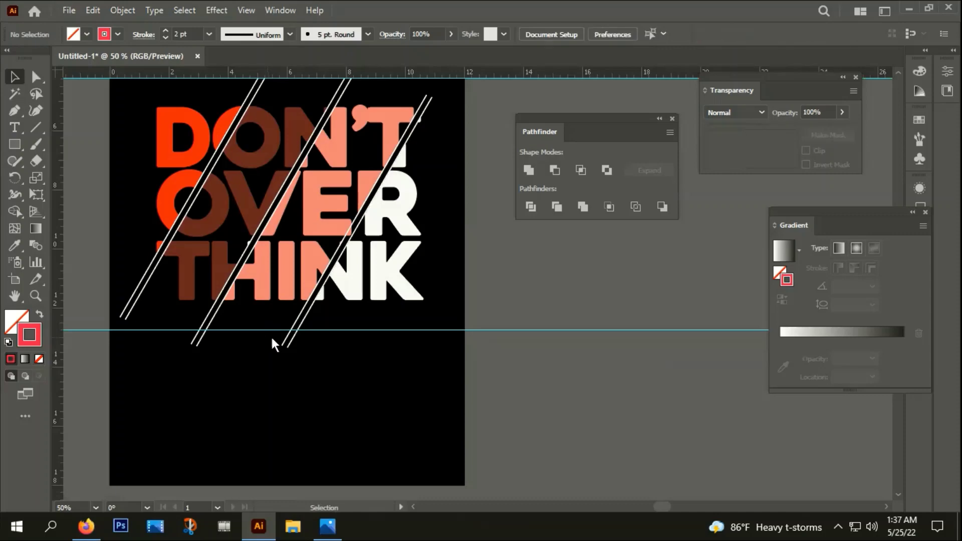
scroll(386, 225, "up", 1)
scroll(324, 269, "up", 3)
scroll(306, 245, "down", 1)
scroll(306, 246, "down", 2)
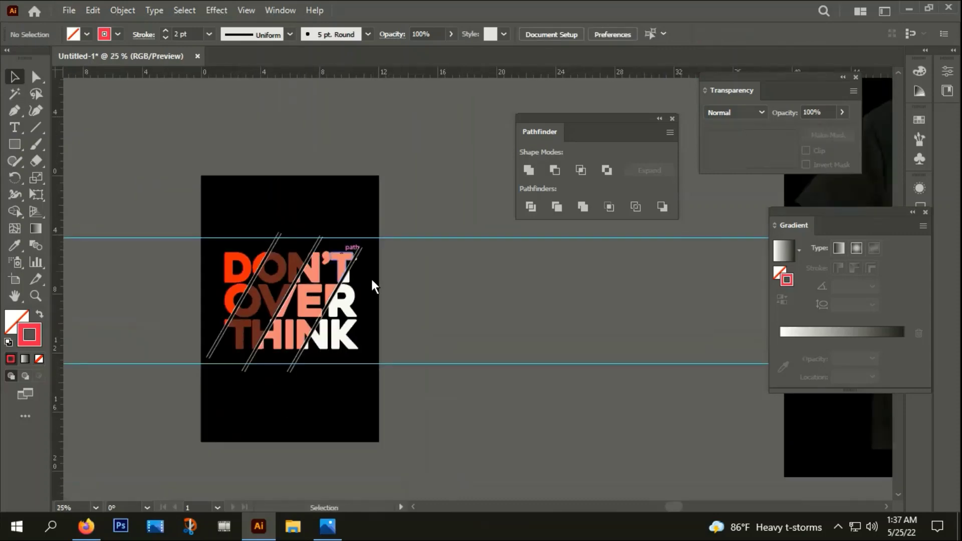
scroll(359, 263, "up", 3)
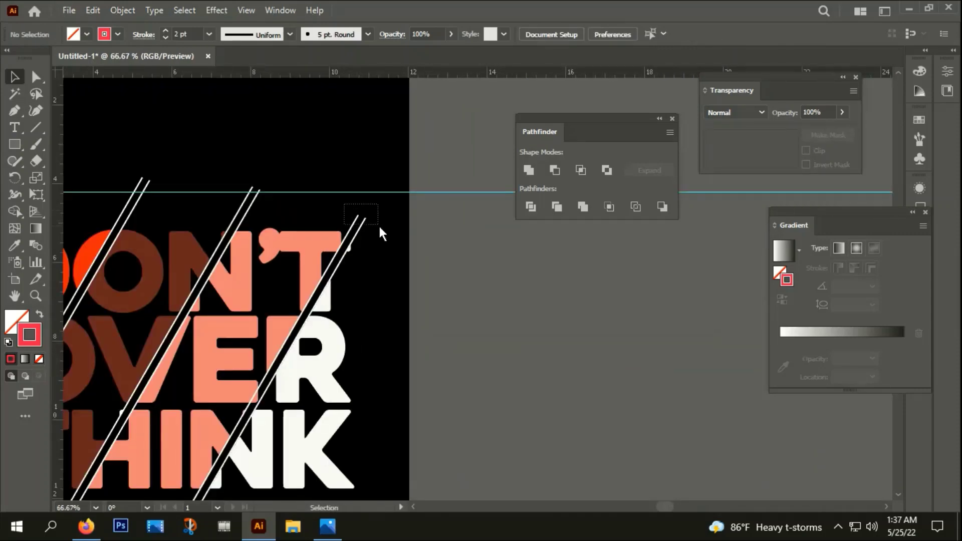
Extend the rightmost diagonal line's top end up to the upper guide
mouse_move(344, 205)
left_mouse_down()
mouse_move(380, 226)
mouse_move(374, 196)
left_mouse_up()
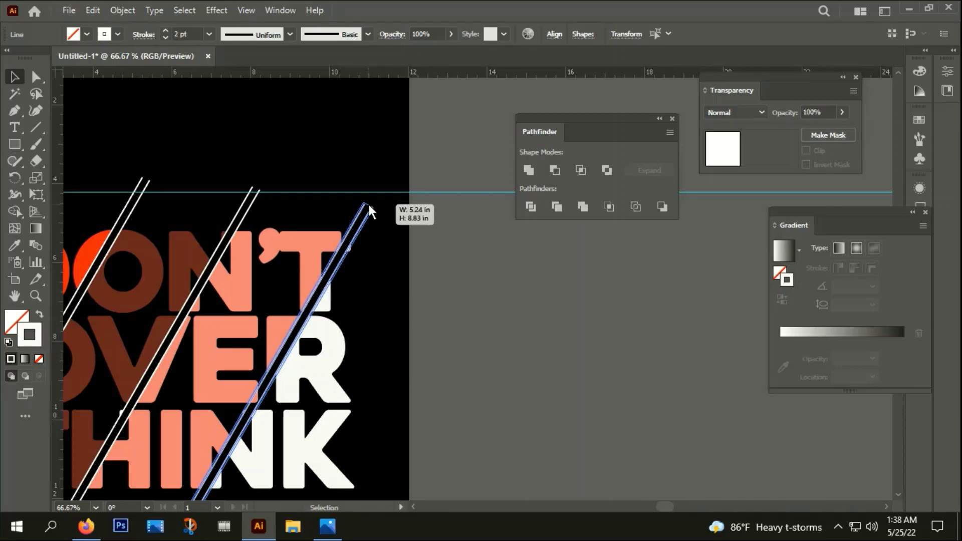
left_click_drag(374, 196, 384, 185)
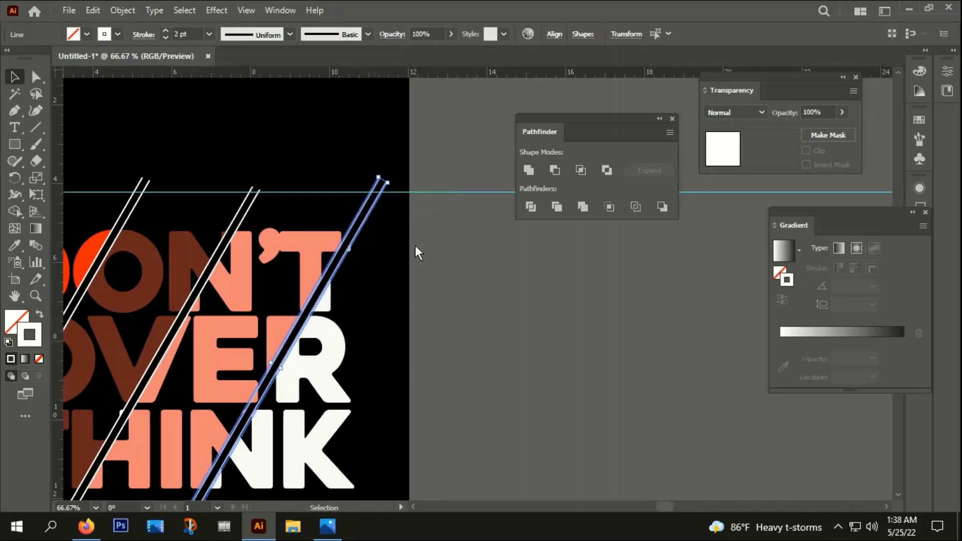
left_click(415, 245)
scroll(458, 329, "down", 2)
scroll(457, 329, "down", 2)
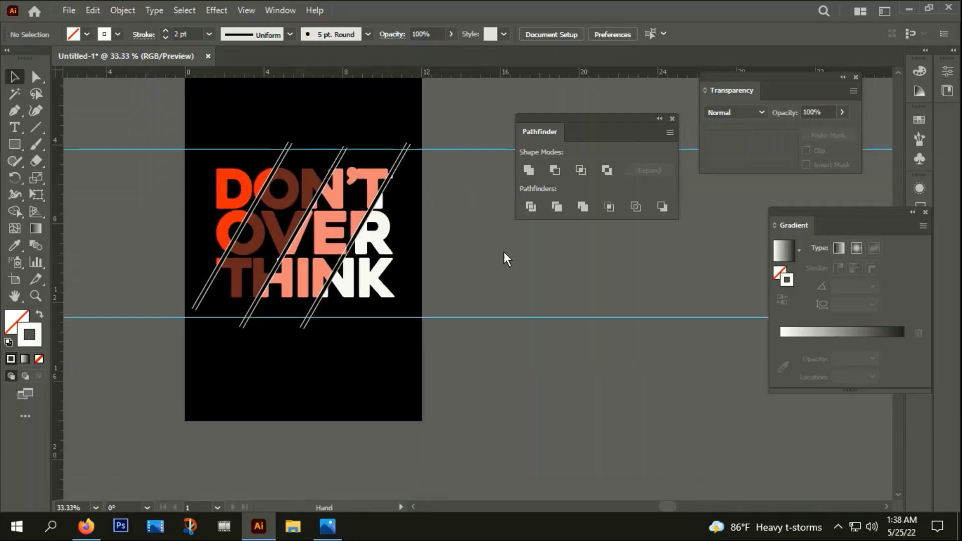
Stretch the leftmost diagonal pair's bottom ends down to the lower guide
left_click(196, 304)
scroll(194, 307, "up", 3)
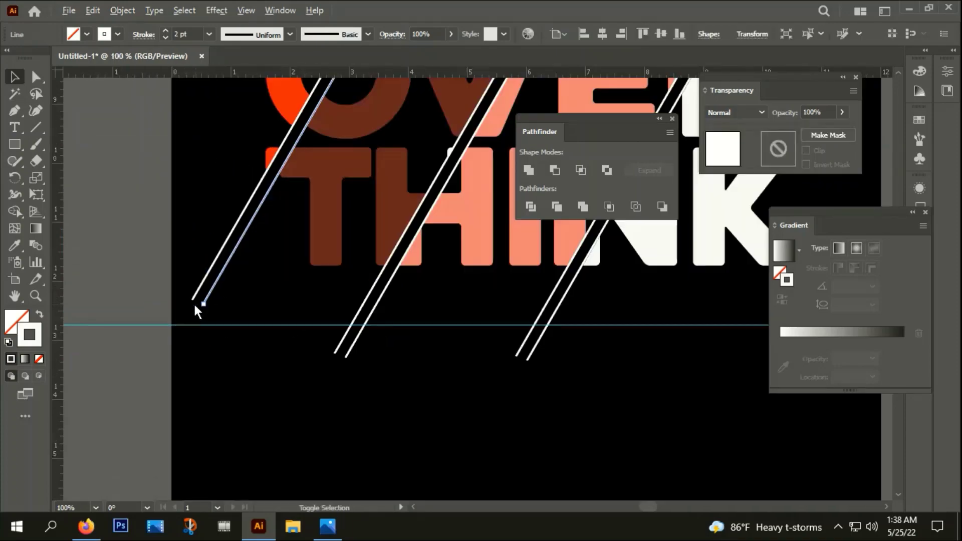
left_click(204, 278, "shift")
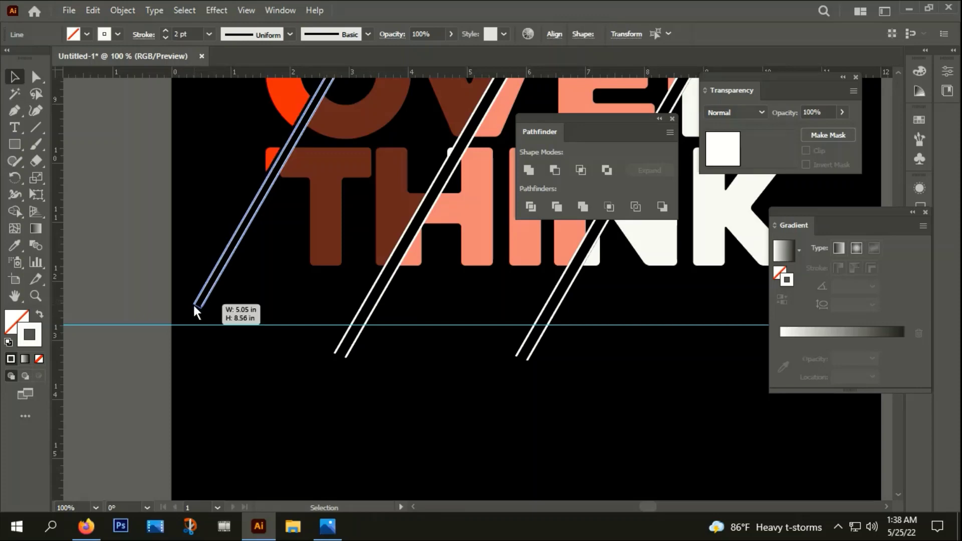
key("ctrl+j")
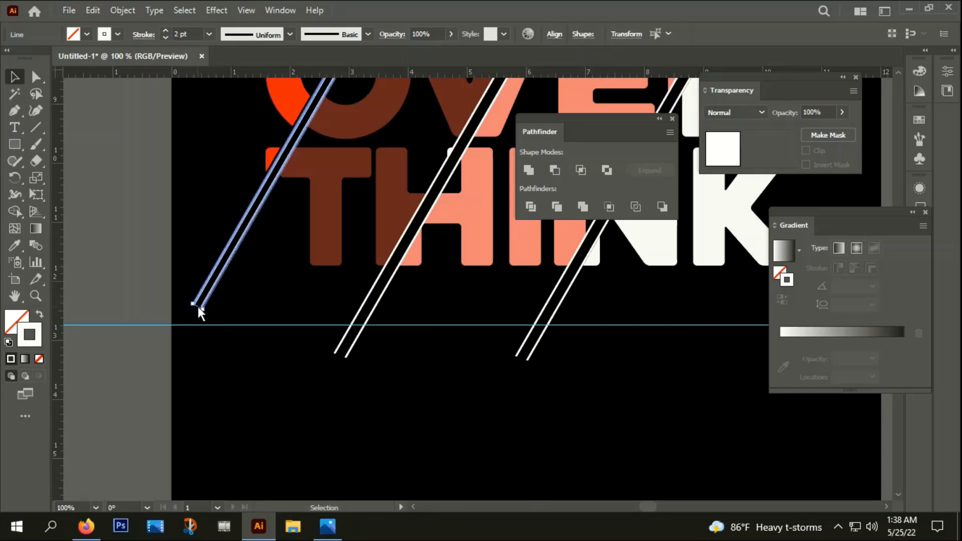
left_click_drag(197, 304, 172, 351)
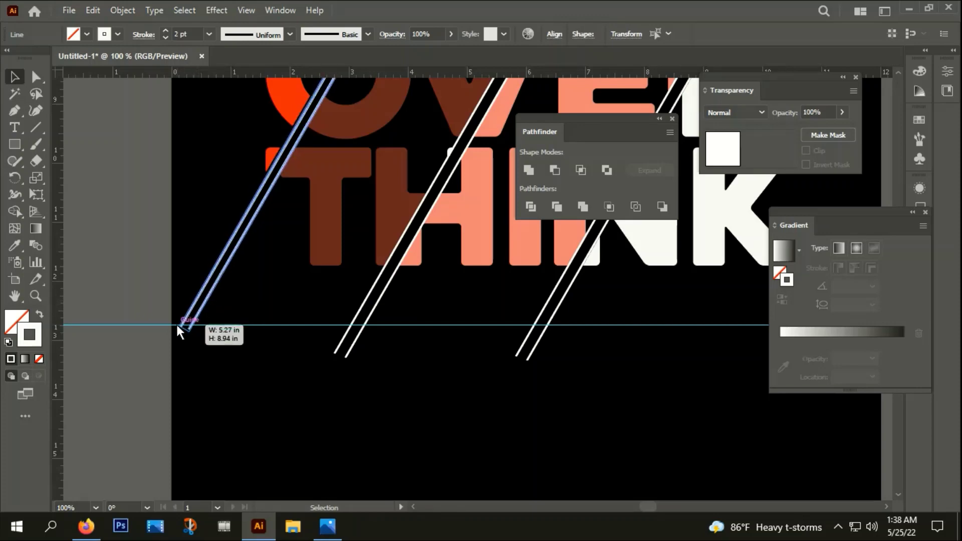
left_click(223, 358)
scroll(223, 359, "down", 3)
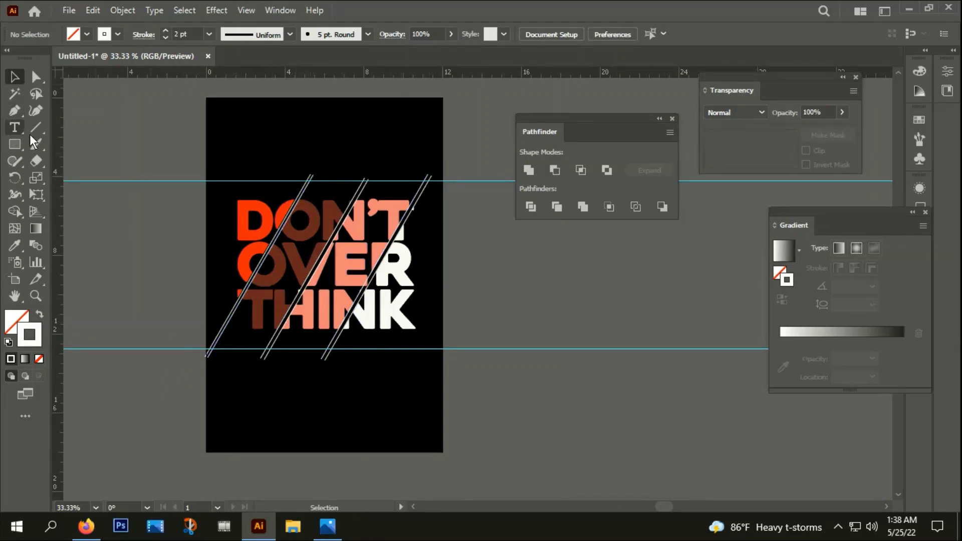
Draw a horizontal white line and move it onto the upper guide
left_click_drag(29, 130, 456, 142)
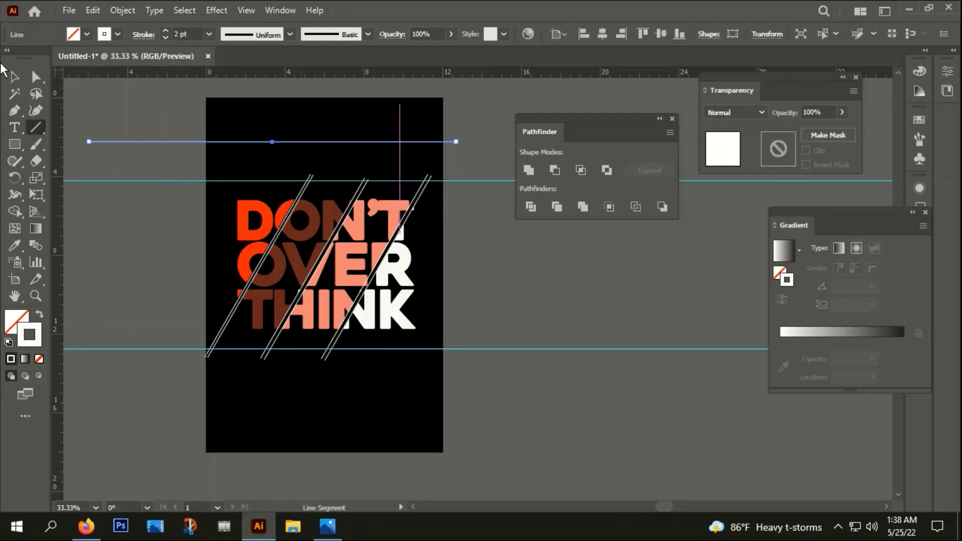
left_click(14, 76)
left_click(130, 106)
scroll(219, 145, "up", 1)
scroll(232, 151, "up", 1)
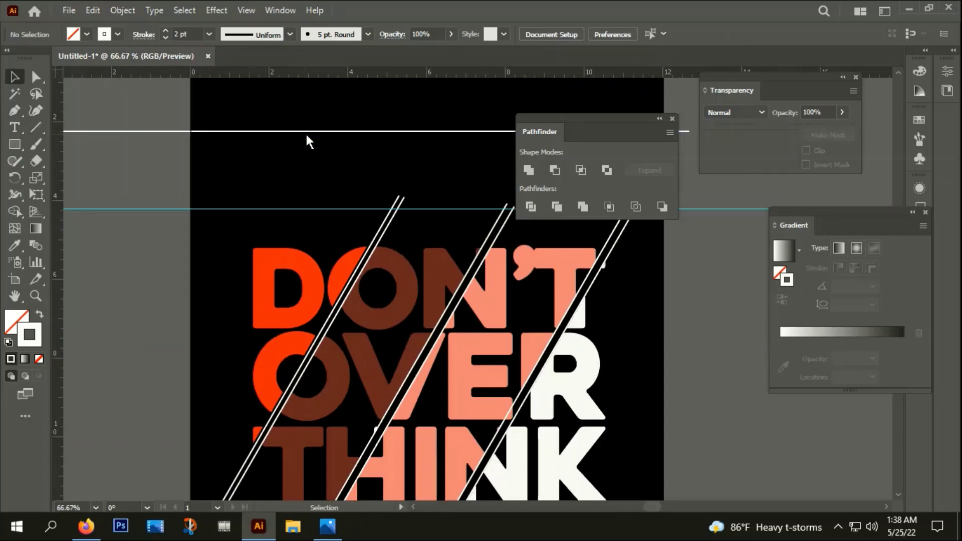
mouse_move(307, 131)
left_mouse_down()
mouse_move(321, 209)
mouse_move(323, 374)
left_mouse_up()
scroll(324, 209, "down", 1)
scroll(324, 205, "down", 1)
Place a copy of the horizontal line on the lower guide
left_click(312, 436)
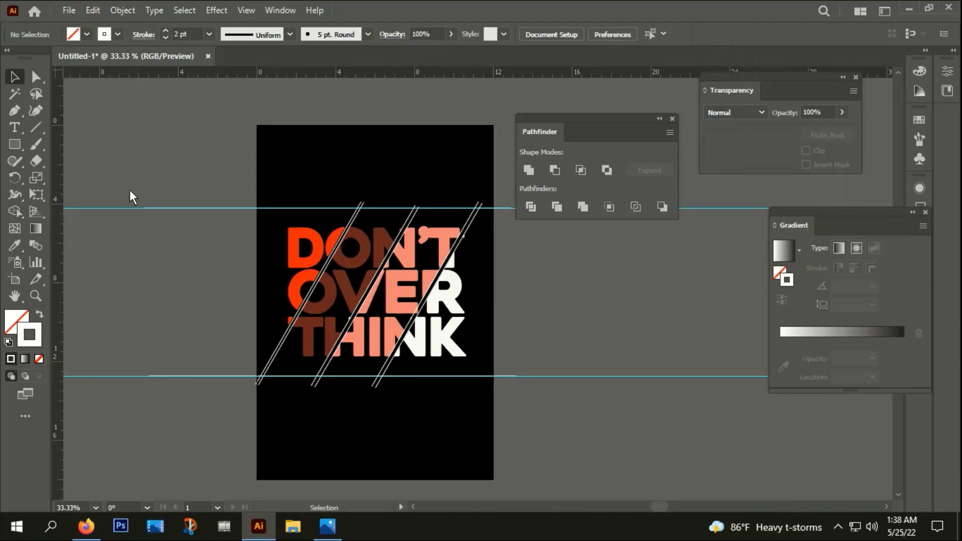
scroll(558, 276, "down", 2)
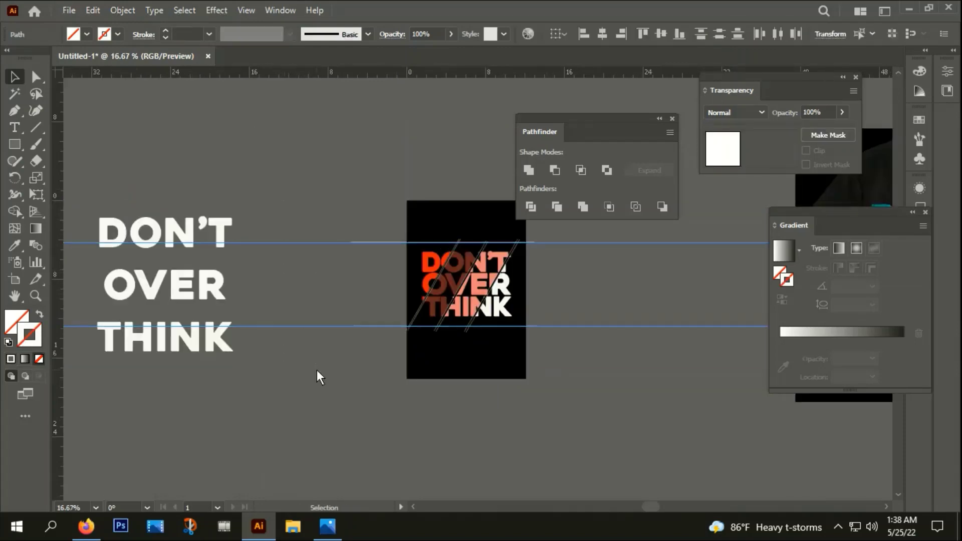
scroll(391, 336, "up", 2)
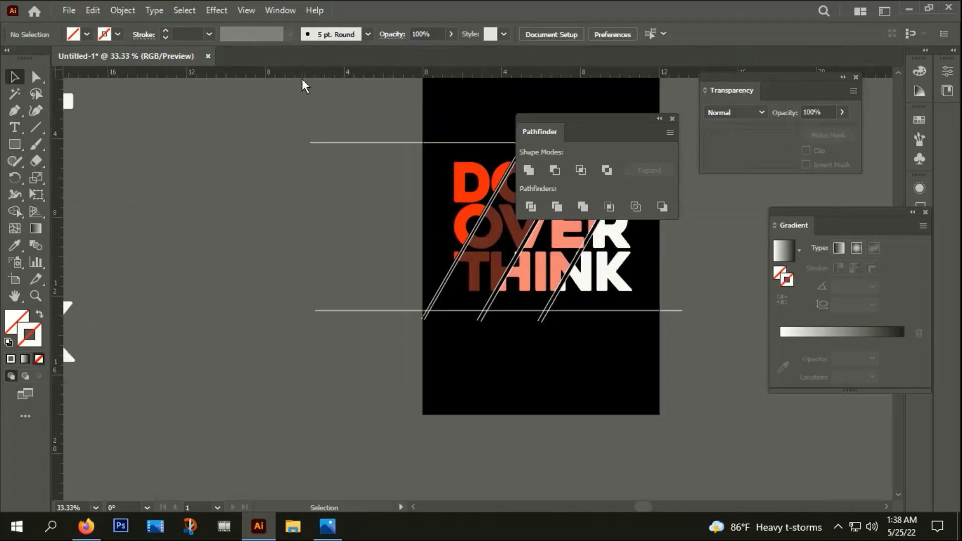
left_click_drag(360, 270, 391, 341)
key("a")
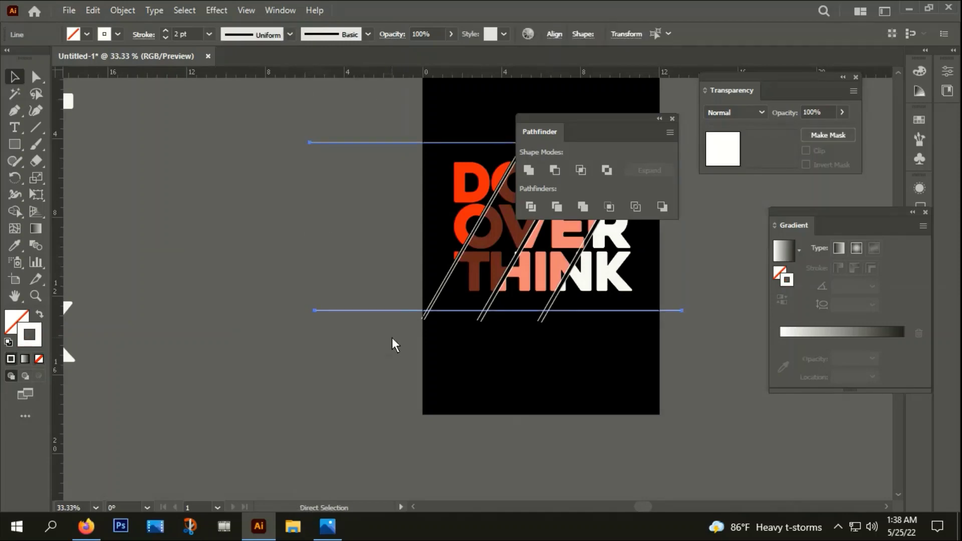
key("ctrl+equal")
key("ctrl+equal")
key("ctrl+shift+a")
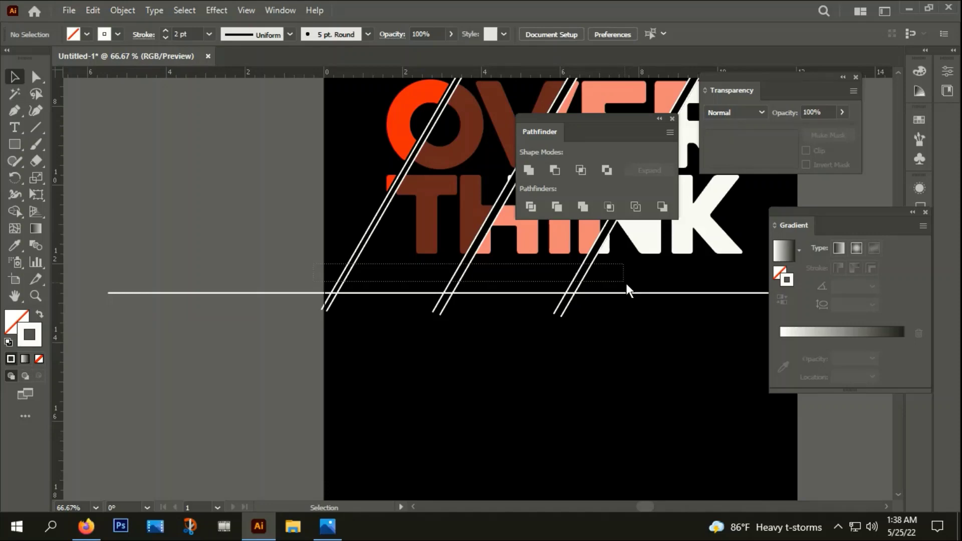
Expand the diagonal slice lines into outlined shapes and make them a compound path
left_click(622, 285)
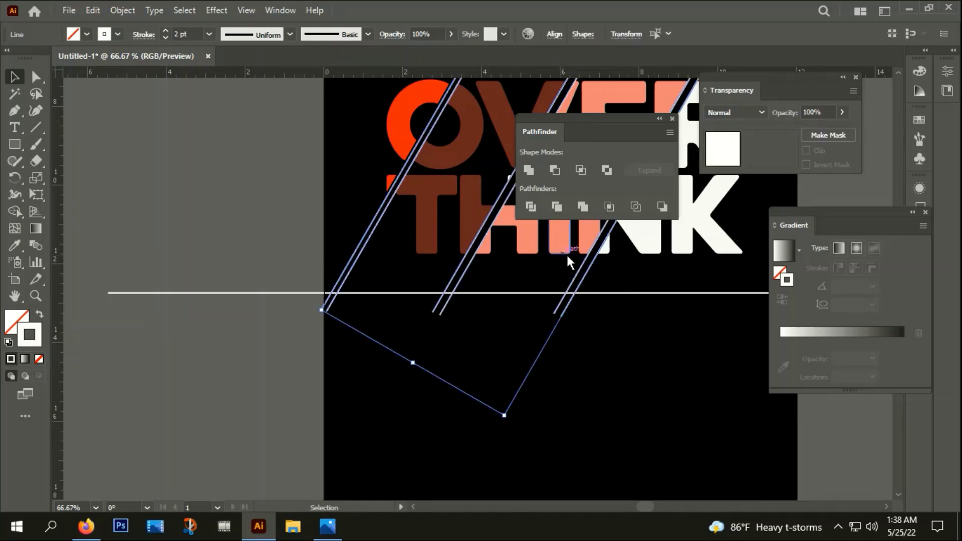
left_click(122, 10)
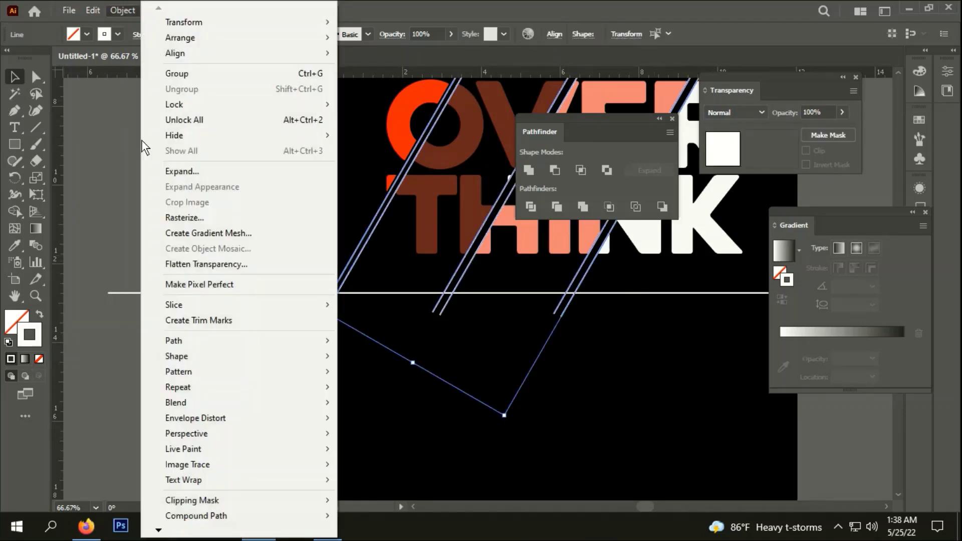
left_click(182, 170)
left_click(441, 344)
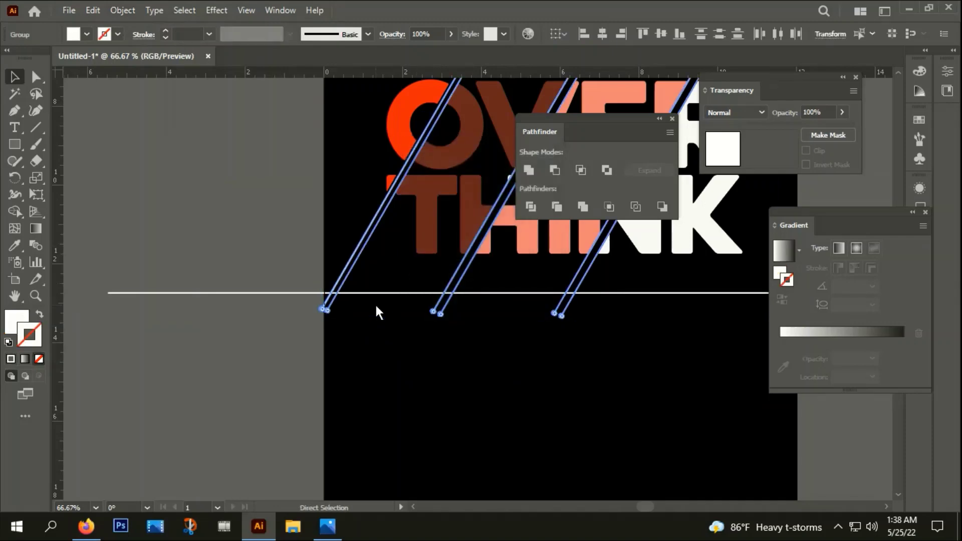
key("ctrl+8")
Apply Pathfinder Divide to the lettering with the diagonal and horizontal lines selected
scroll(374, 304, "down", 2)
left_click_drag(380, 325, 378, 393)
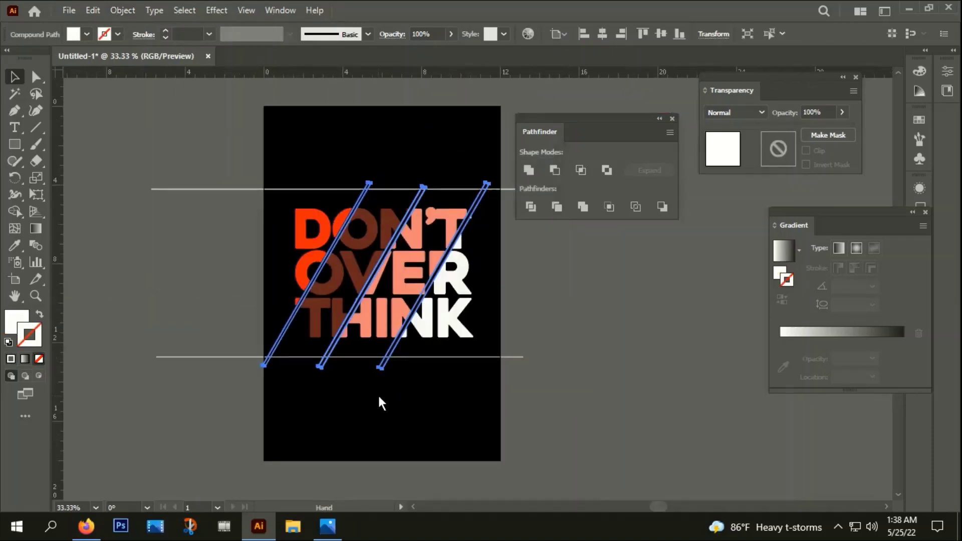
left_click(218, 356, "shift")
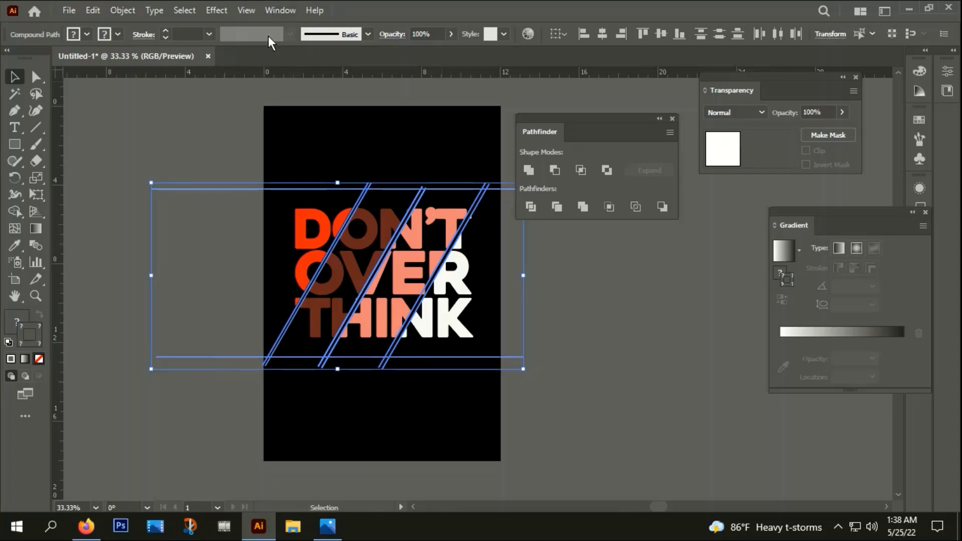
left_click(530, 204)
Ungroup the divided lettering into separate pieces
right_click(390, 192)
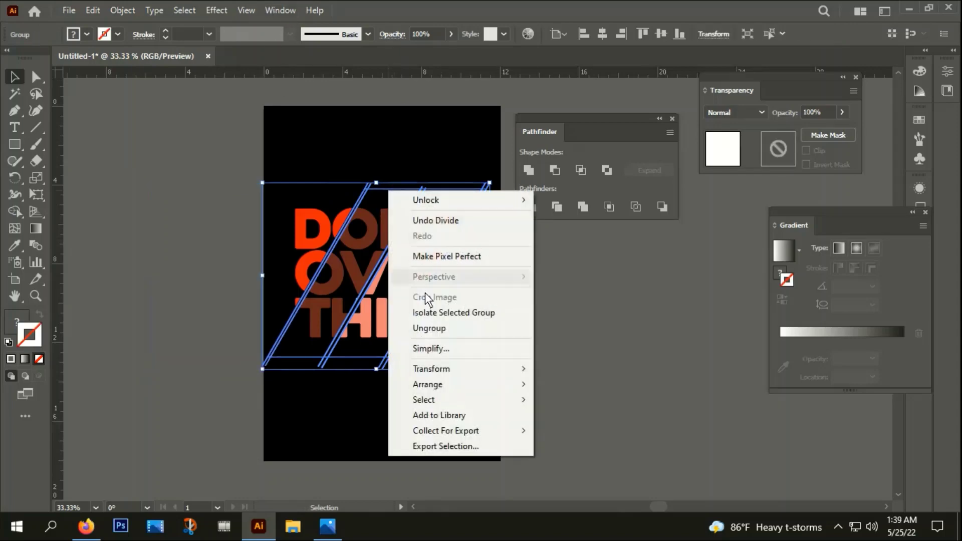
left_click(432, 328)
left_click(423, 271)
scroll(348, 129, "up", 3)
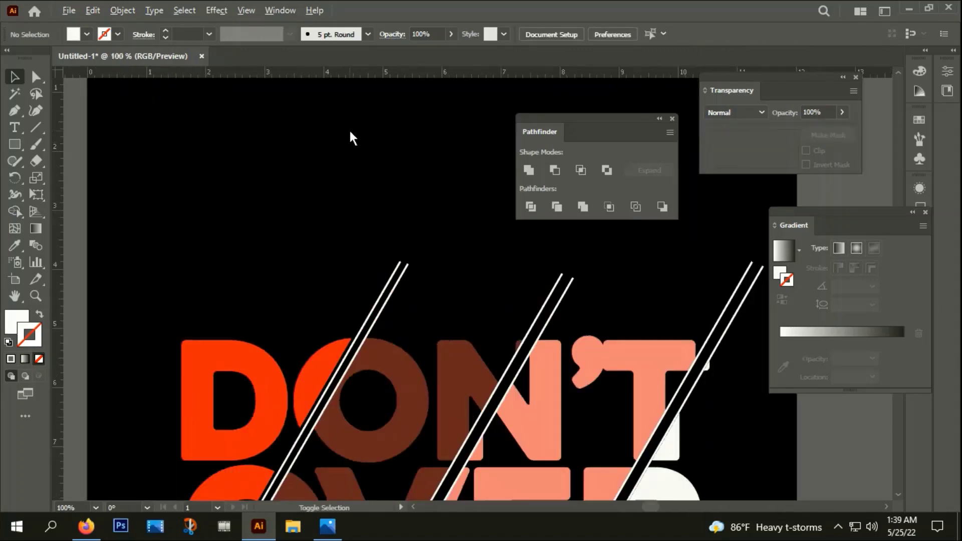
scroll(454, 224, "down", 3)
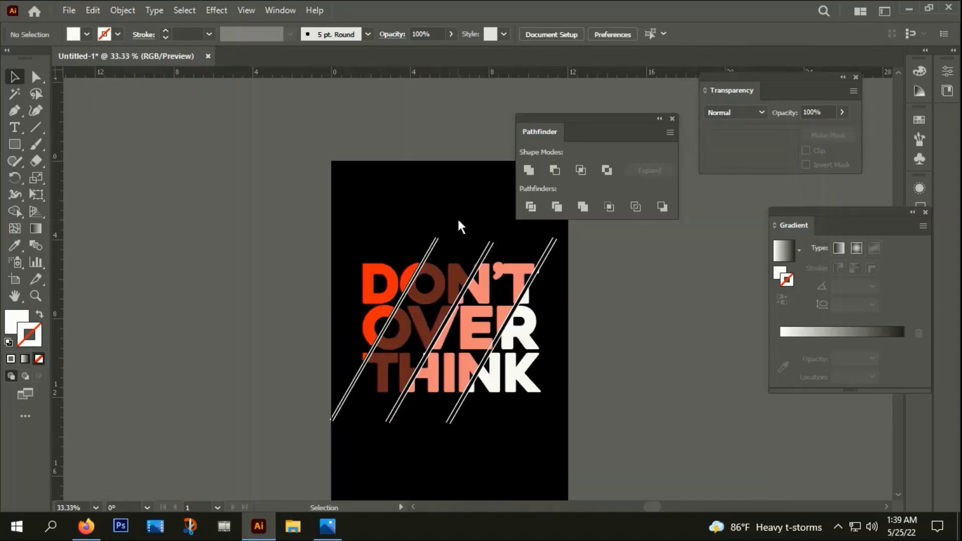
left_click(461, 255)
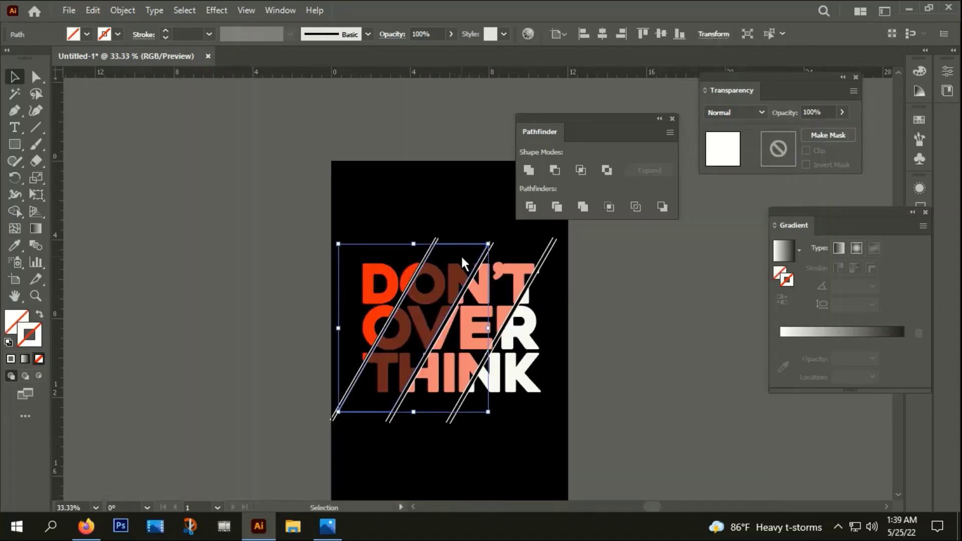
left_click(460, 252)
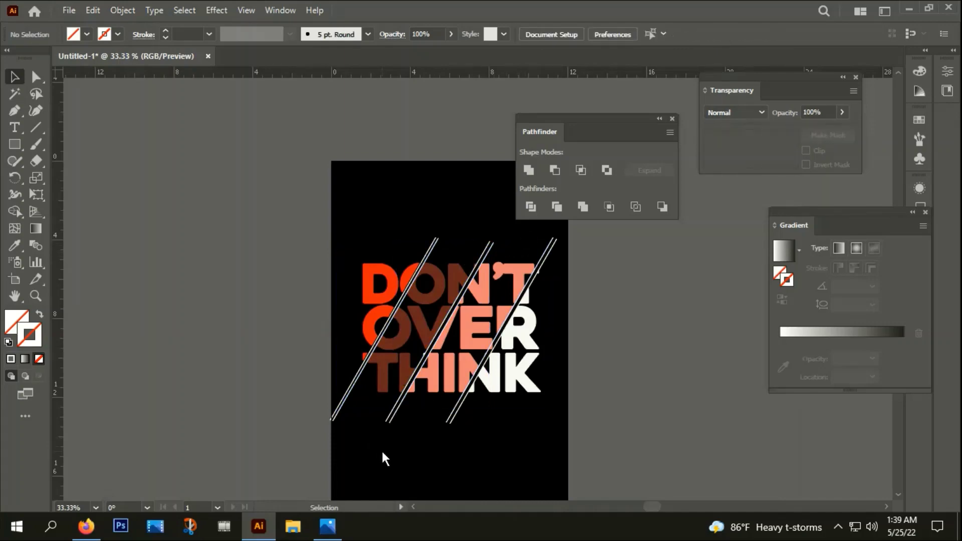
Delete the bottom and top tips of the diagonal white stripes
scroll(363, 454, "up", 2)
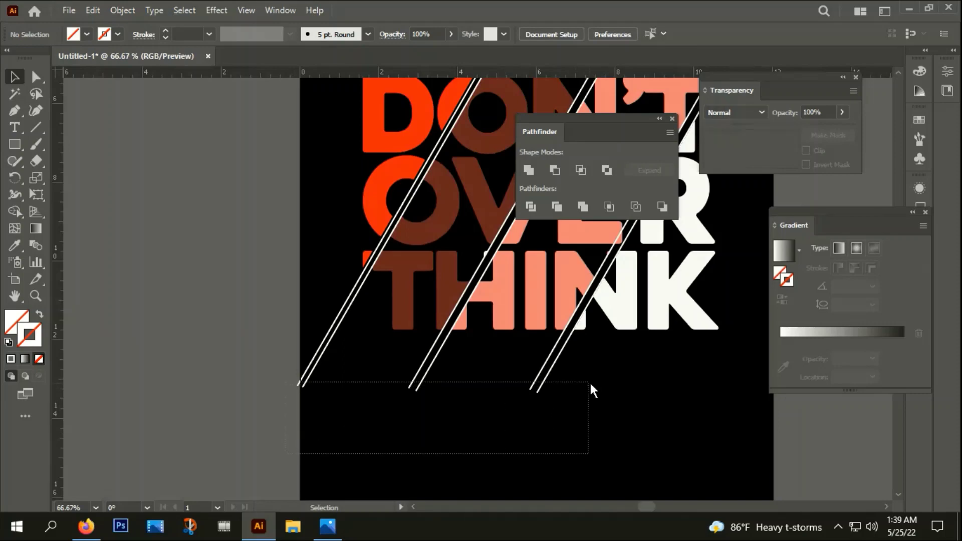
left_click_drag(406, 421, 589, 381)
key("Delete")
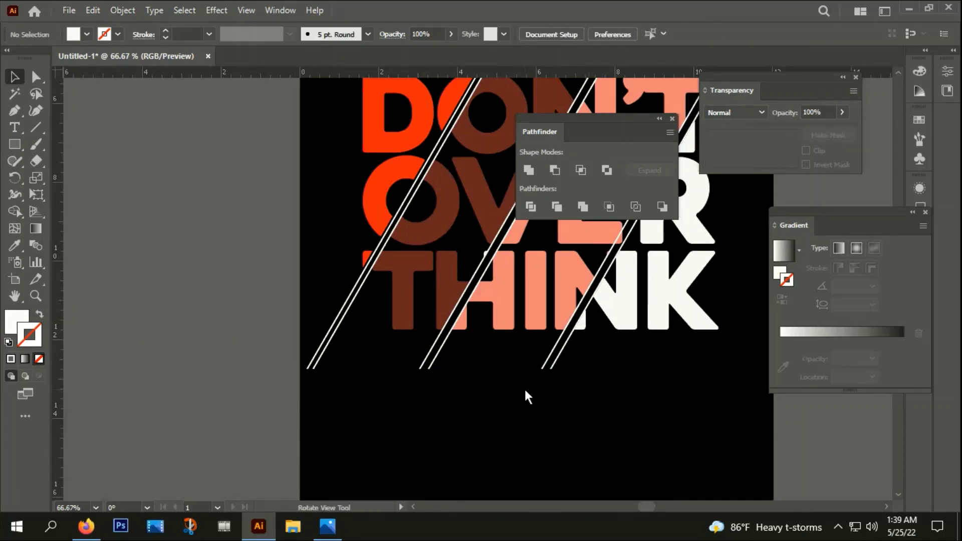
scroll(512, 381, "down", 2)
scroll(604, 422, "up", 1)
scroll(444, 230, "up", 2)
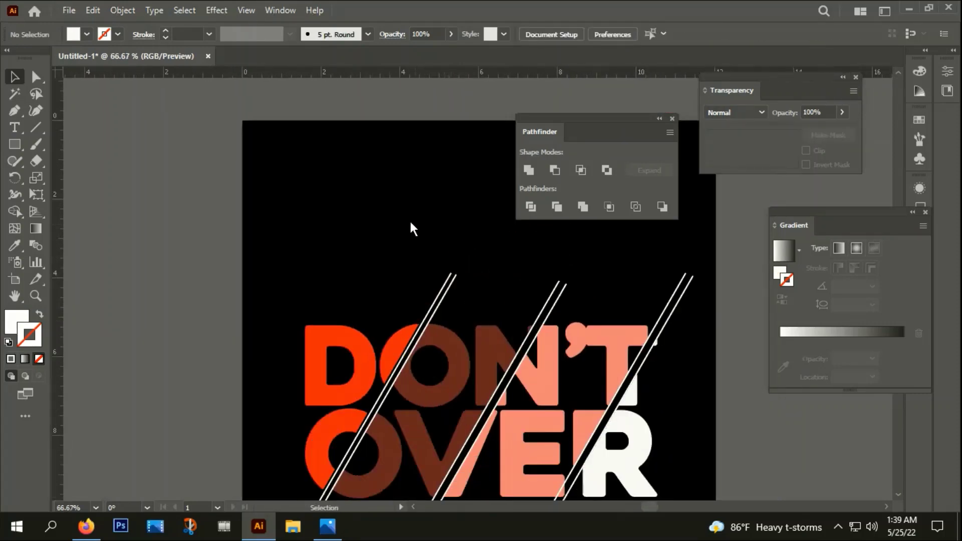
left_click_drag(410, 221, 702, 283)
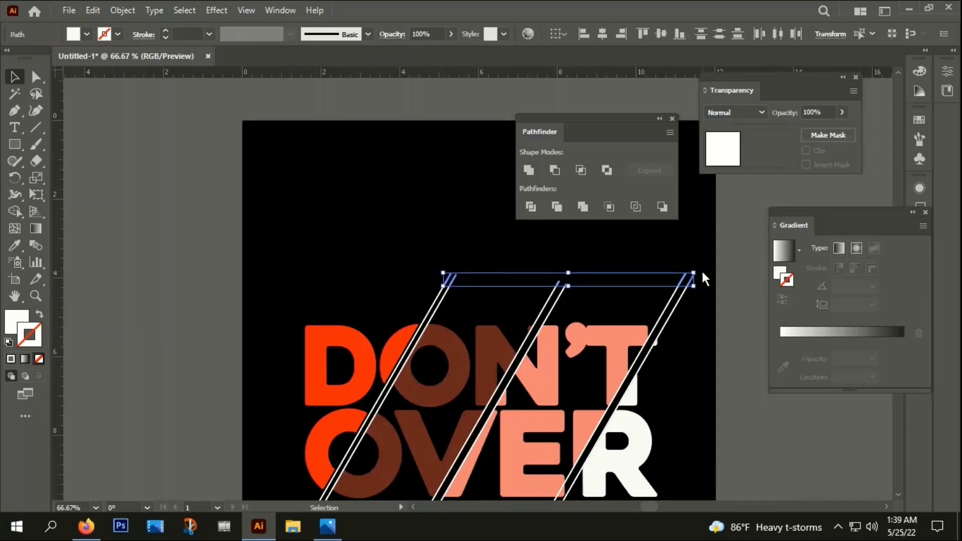
key("Delete")
scroll(433, 248, "down", 1)
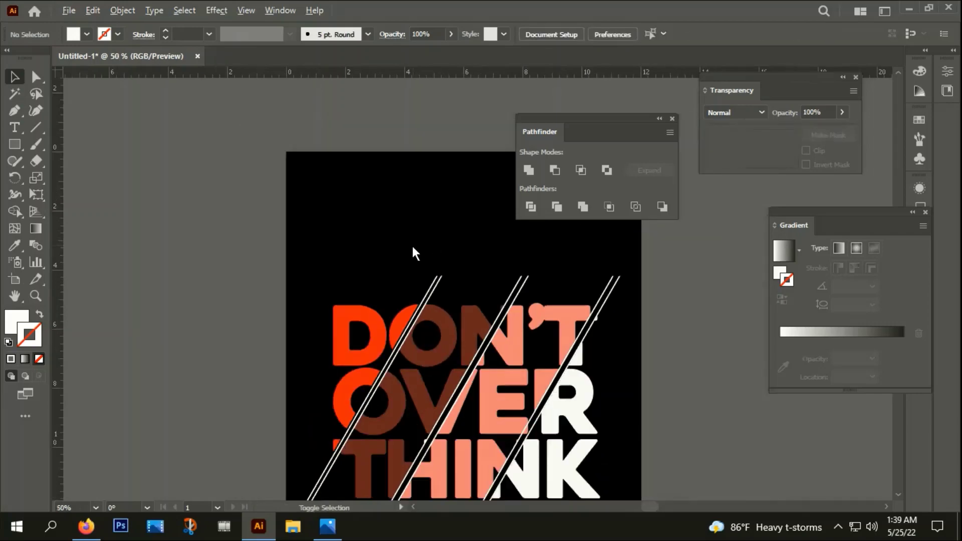
scroll(656, 333, "down", 3)
scroll(296, 431, "up", 1)
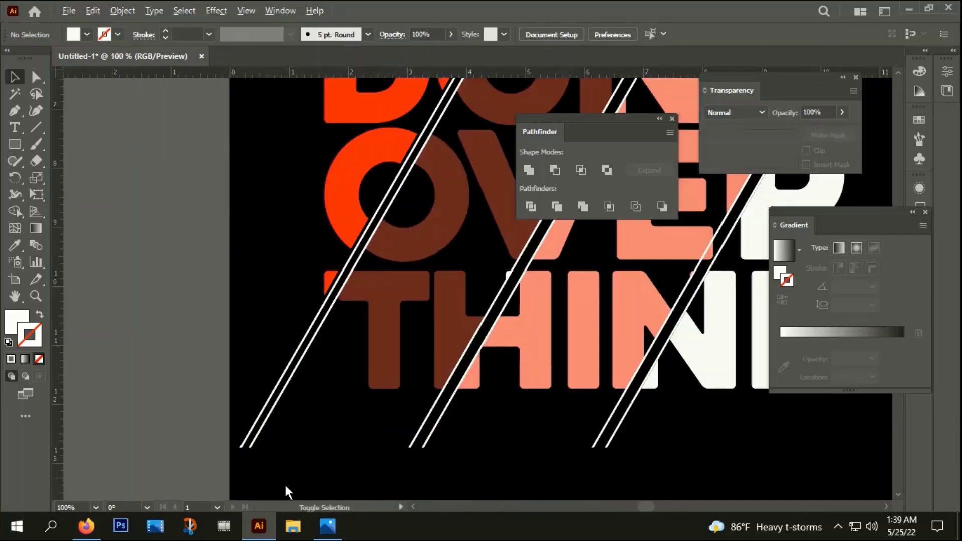
scroll(399, 163, "up", 3)
scroll(372, 305, "up", 2)
Nudge the selected letter paths slightly left and down, and the vertical path slightly right
scroll(368, 295, "up", 1)
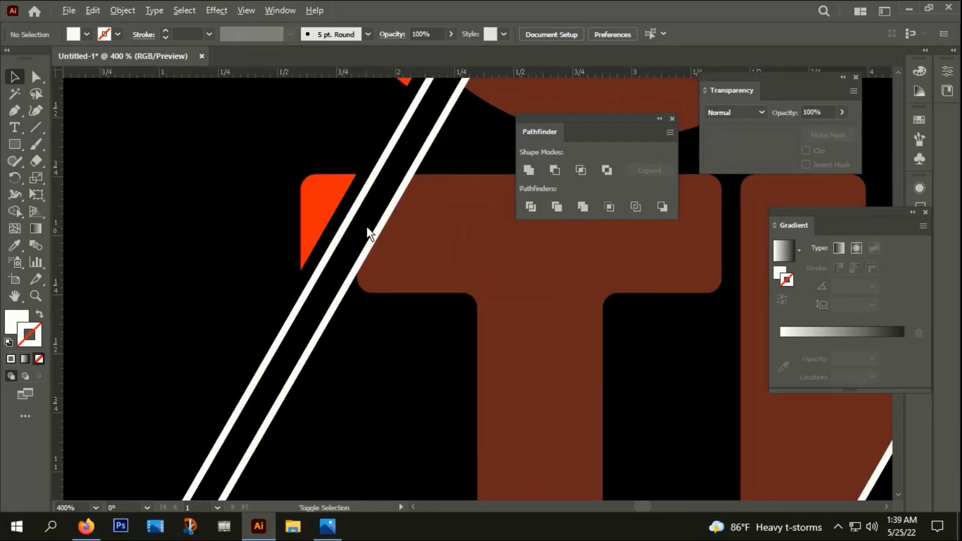
scroll(367, 231, "down", 1)
left_click_drag(367, 226, 329, 411)
scroll(330, 385, "down", 3)
scroll(331, 376, "down", 1)
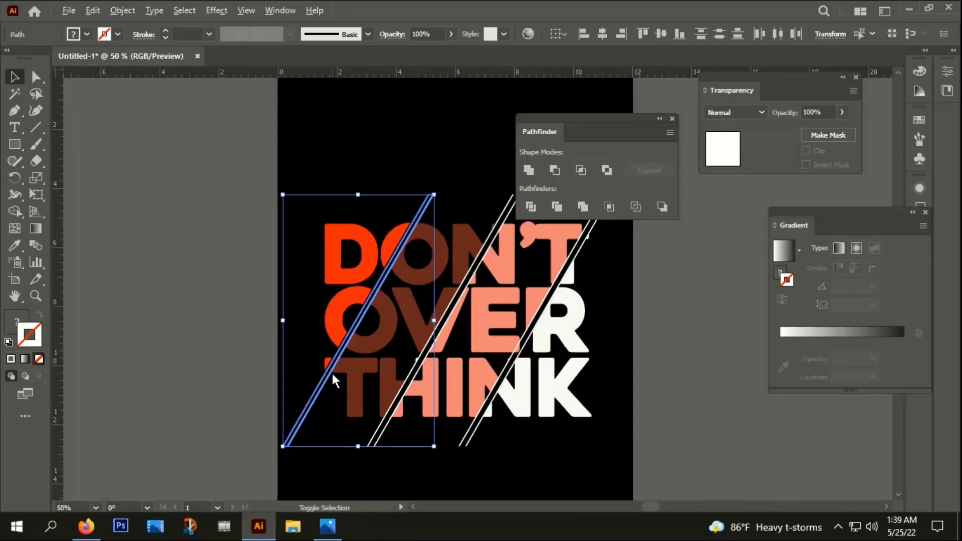
scroll(346, 321, "up", 3)
key("Left")
key("Left")
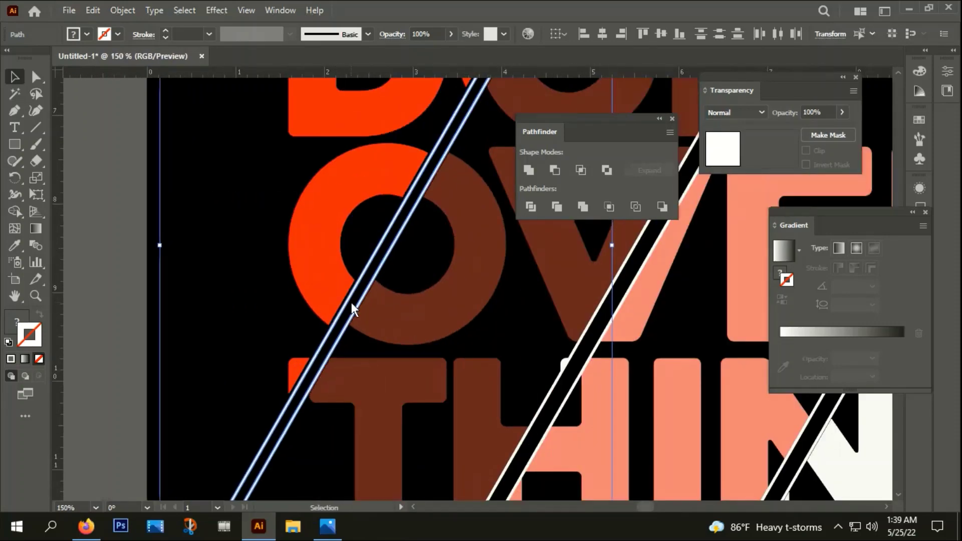
key("Left")
key("Down")
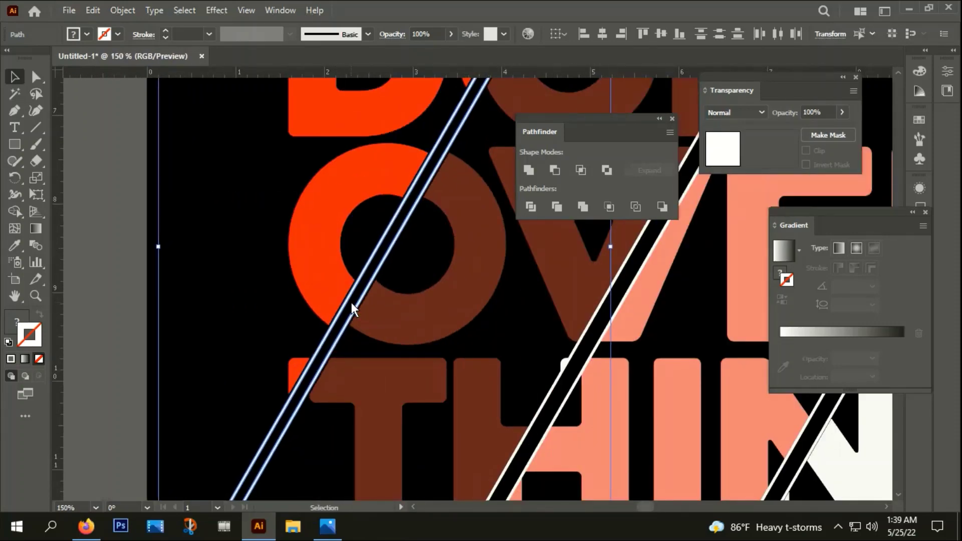
scroll(353, 262, "down", 3)
scroll(521, 284, "up", 3)
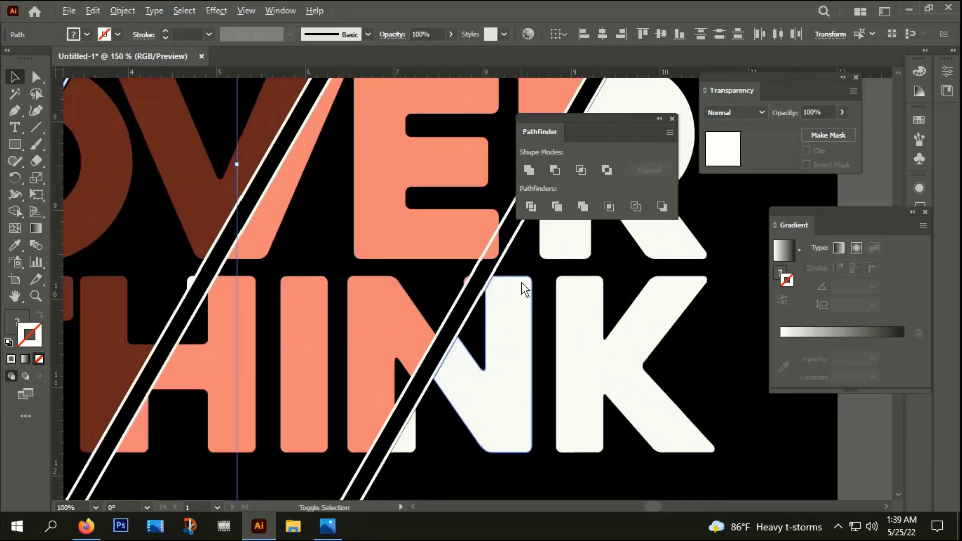
key("Right")
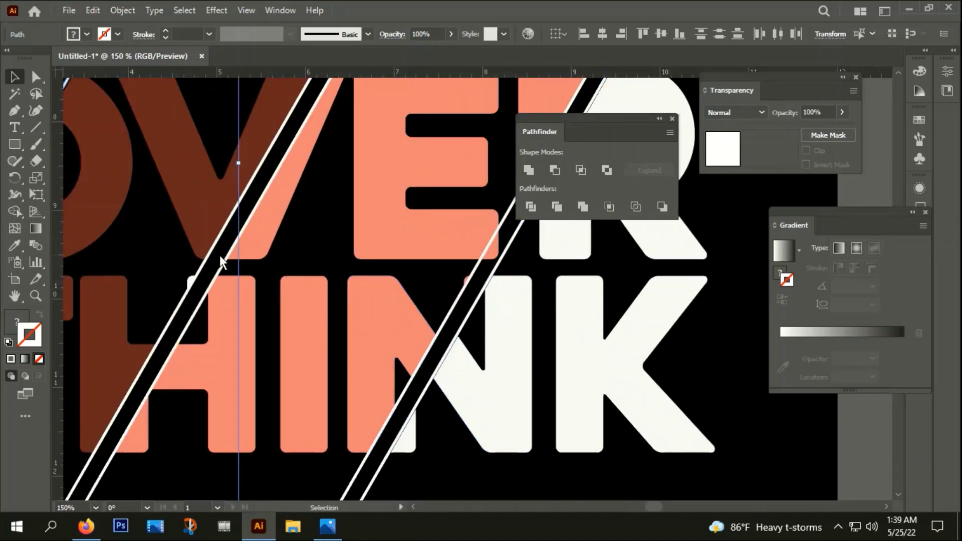
right_click(221, 257)
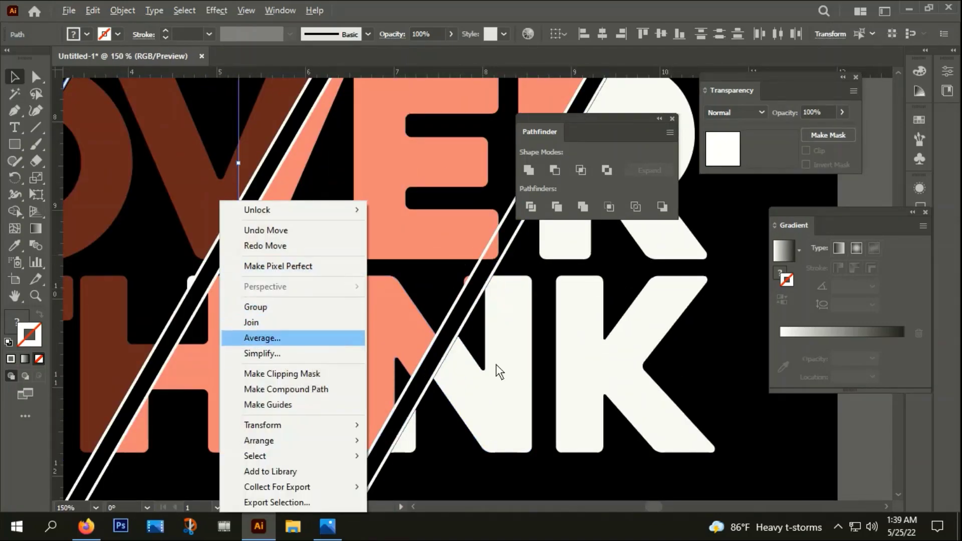
left_click(736, 398)
Nudge the left and right white diagonal stripes outward to either side
scroll(711, 406, "down", 1)
scroll(652, 426, "down", 3)
scroll(591, 426, "up", 4)
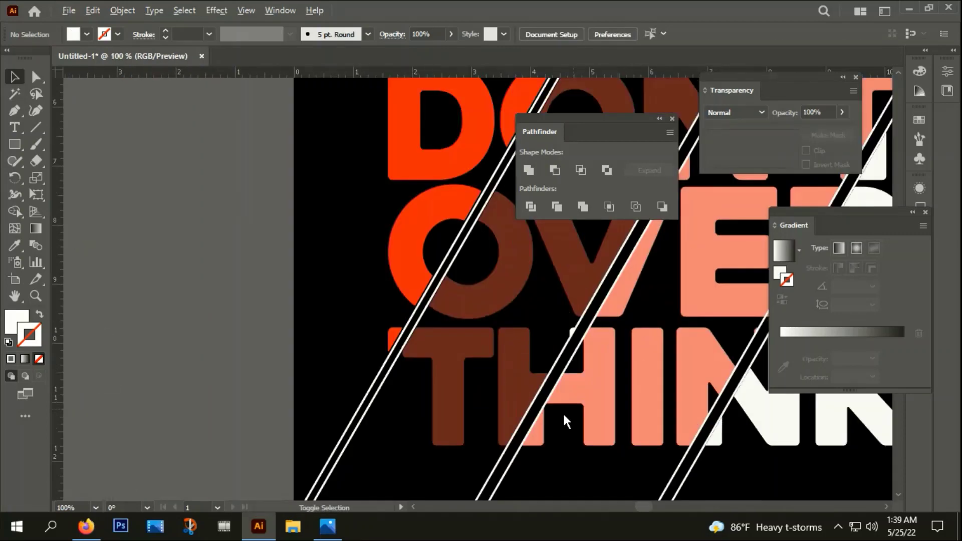
scroll(369, 400, "up", 3)
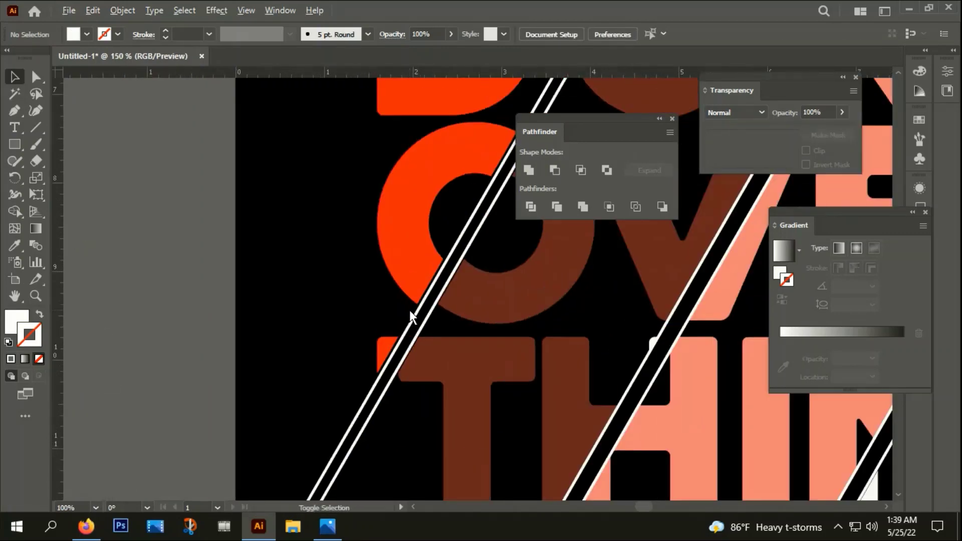
scroll(409, 311, "up", 3)
left_click(413, 322)
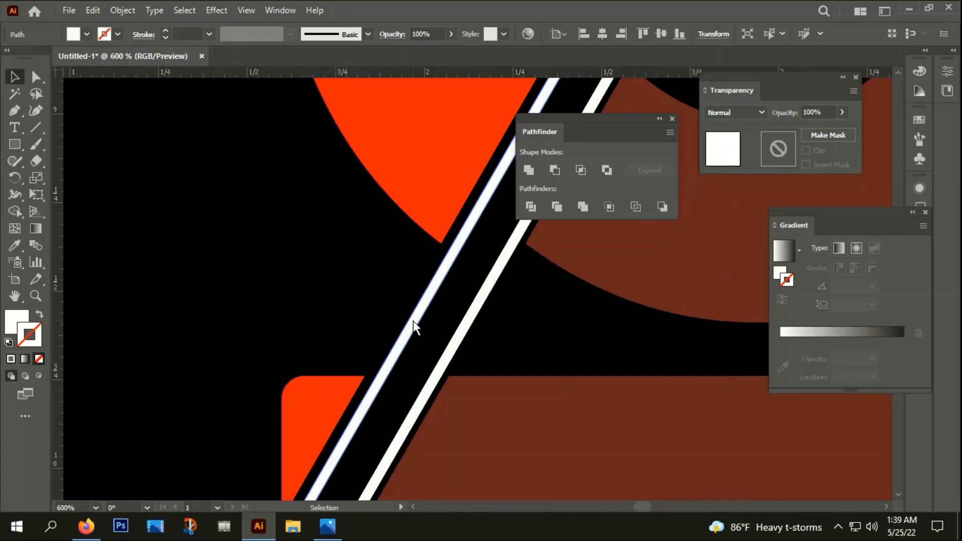
key("Left")
key("Left")
key("Left")
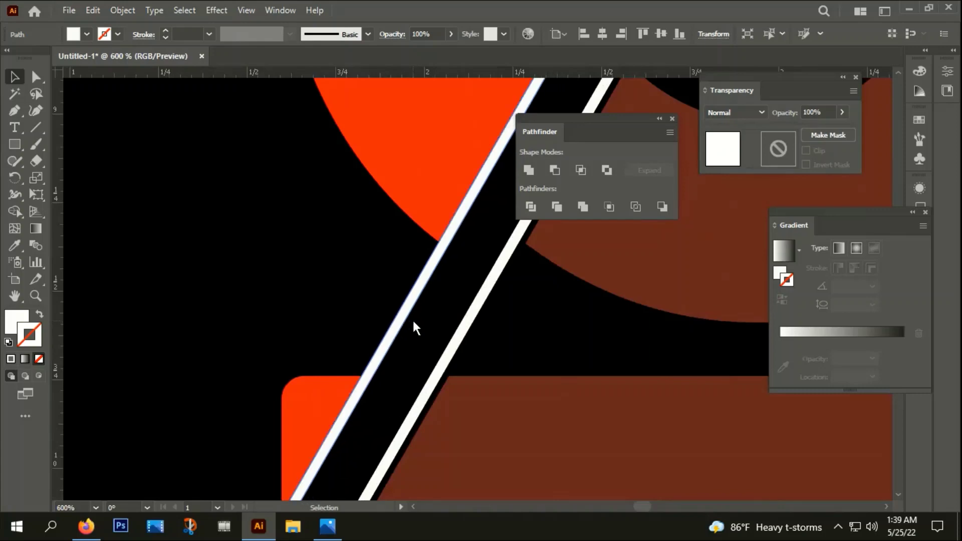
left_click(465, 331)
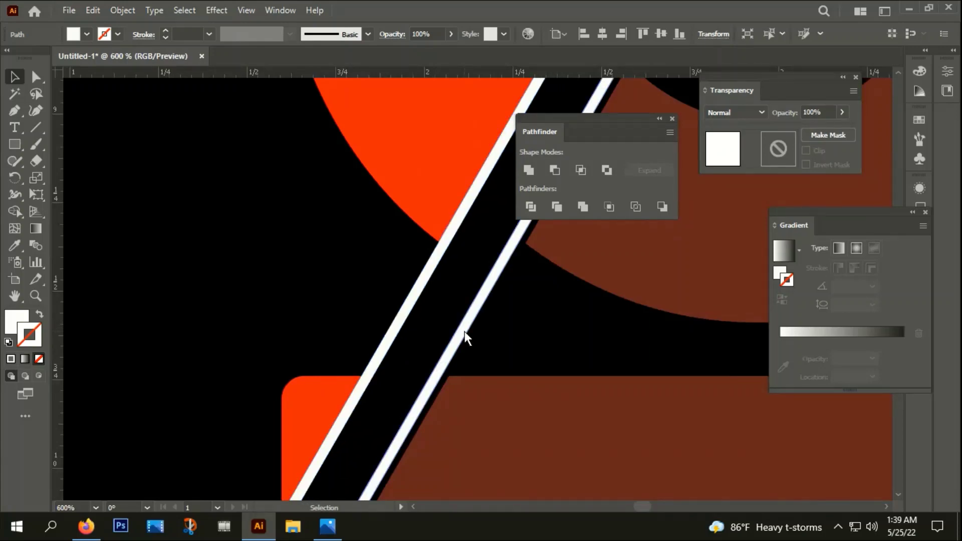
key("Right")
key("Right")
key("Right")
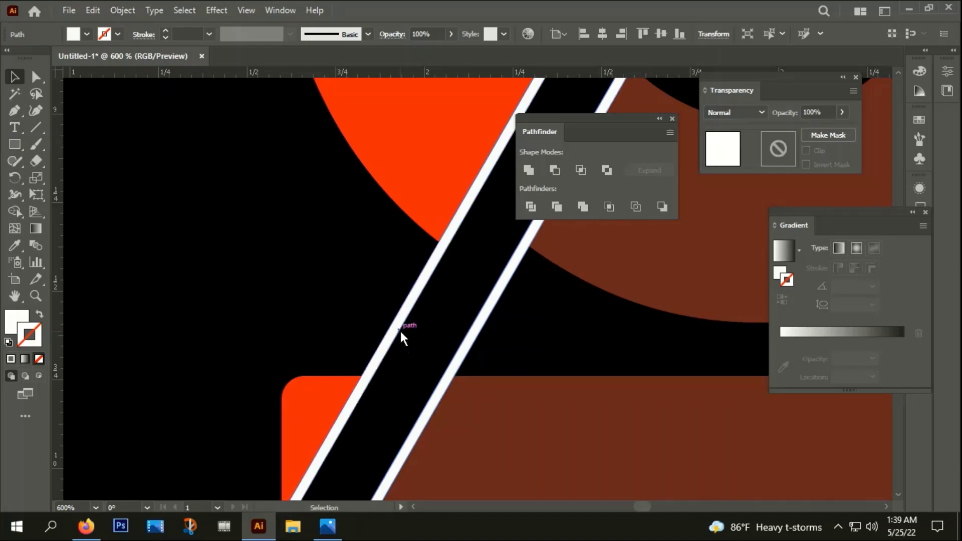
Drag the T-shirt mockup image left so it sits next to the poster lettering
scroll(454, 304, "down", 3, "alt")
scroll(454, 304, "down", 2, "alt")
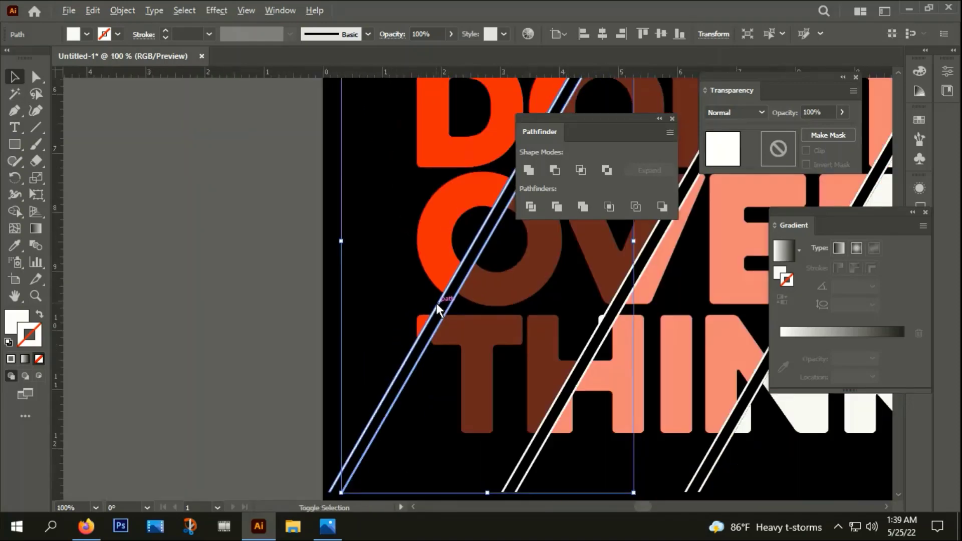
scroll(372, 307, "right", 3)
scroll(433, 269, "up", 2, "alt")
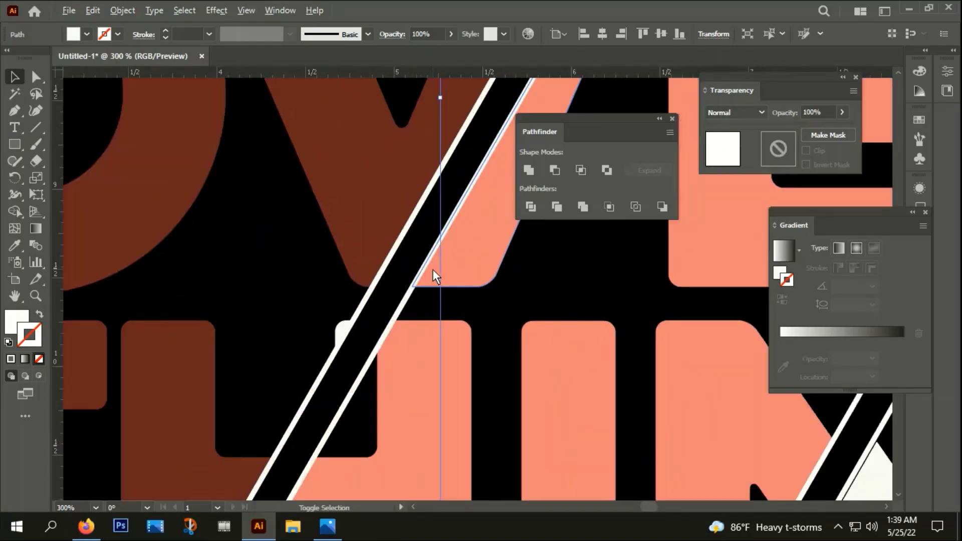
scroll(412, 264, "down", 2, "alt")
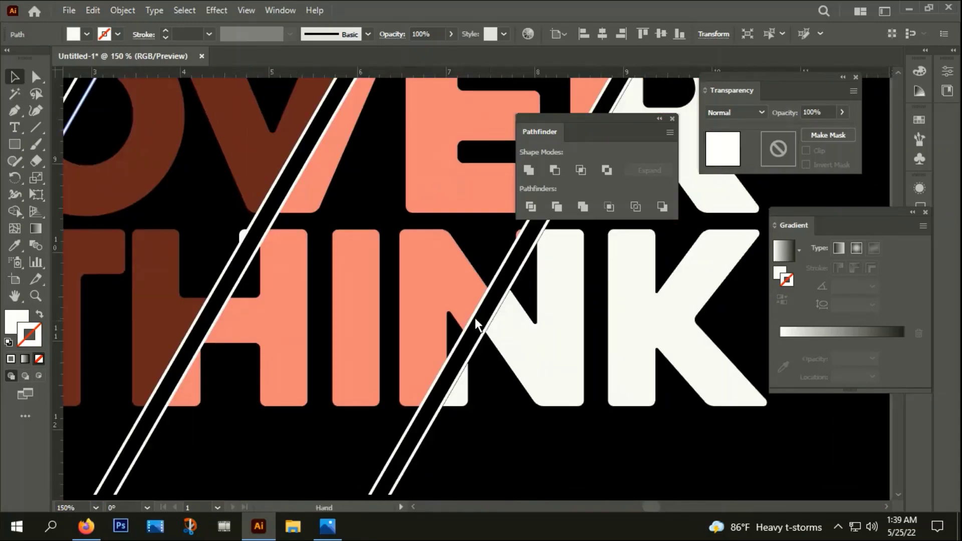
scroll(336, 460, "up", 1, "alt")
scroll(396, 329, "down", 4, "alt")
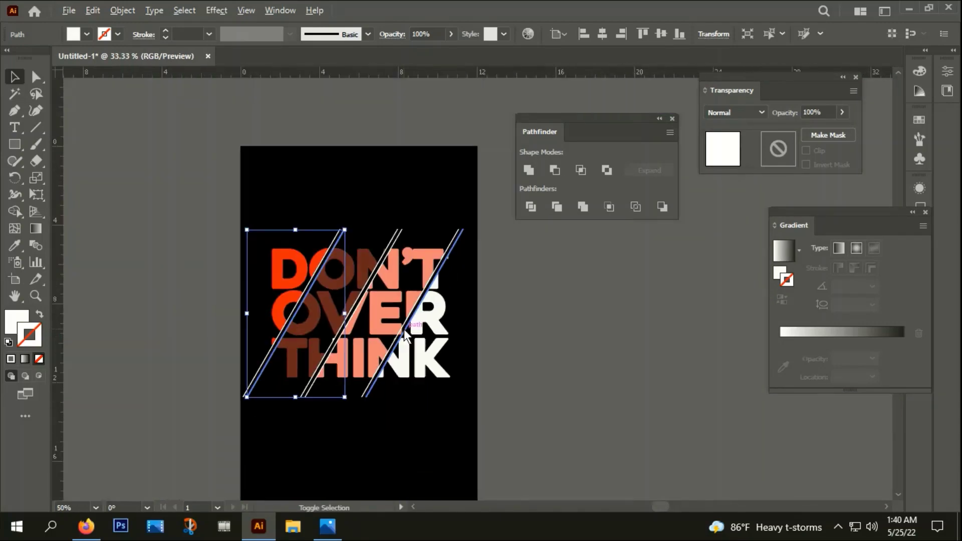
left_click(521, 343)
scroll(645, 402, "left", 3, "ctrl")
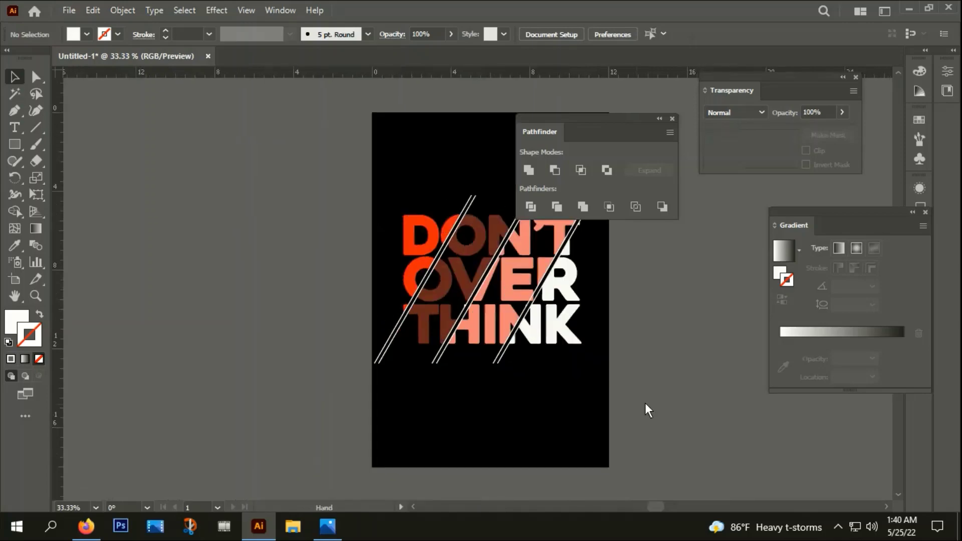
scroll(433, 245, "down", 3, "alt")
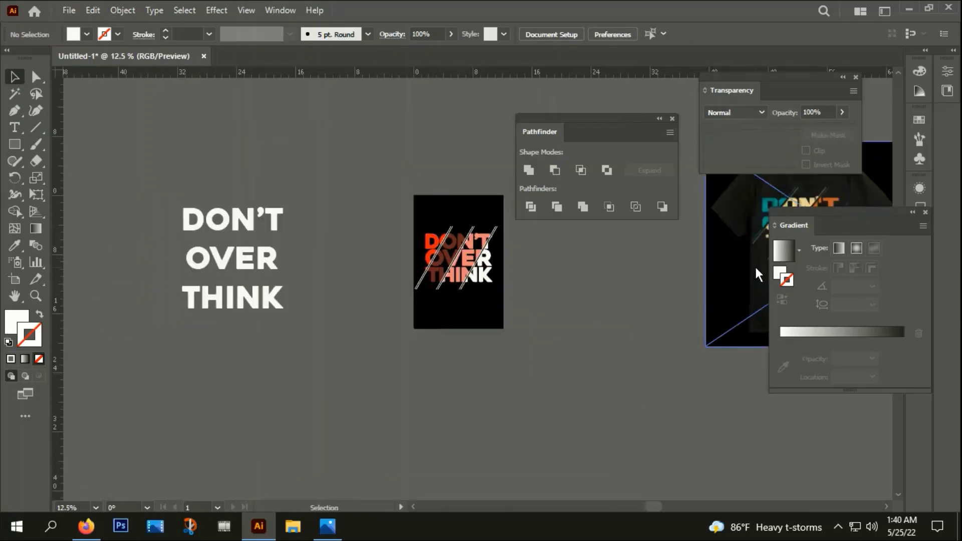
left_click_drag(755, 266, 135, 211)
scroll(368, 308, "up", 2, "alt")
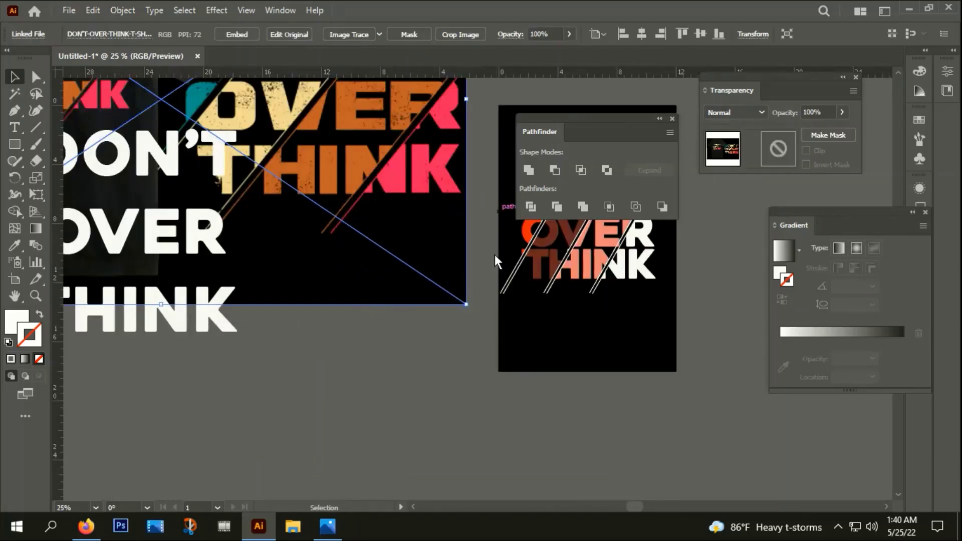
scroll(495, 255, "up", 3)
Select the D and O pieces plus the first diagonal line and eyedrop the mockup's teal
left_click(514, 322)
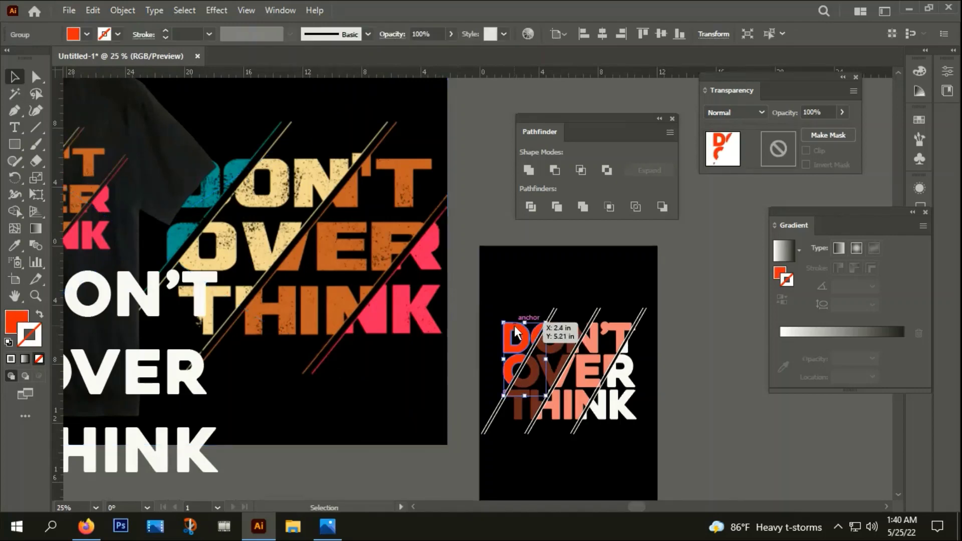
scroll(511, 358, "up", 2, "alt")
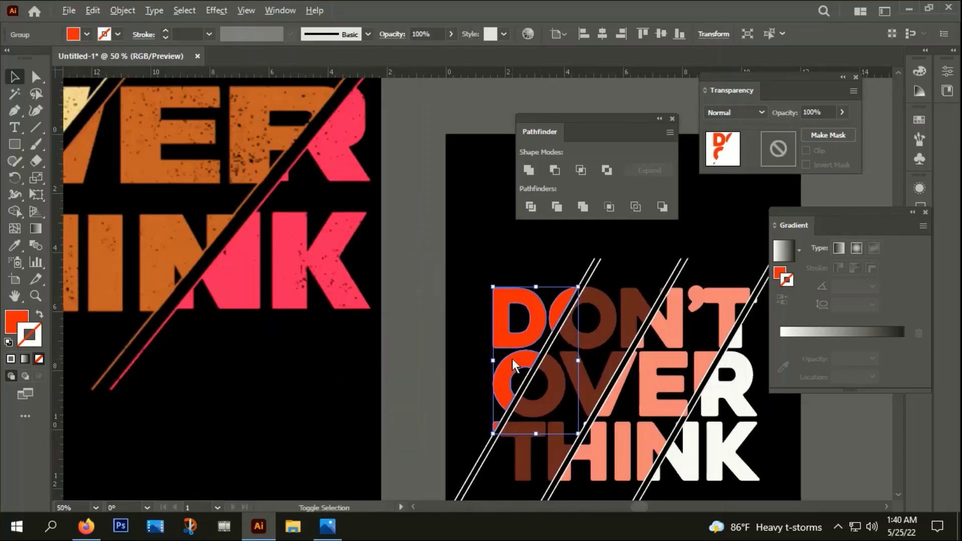
left_click(588, 268, "shift")
scroll(588, 268, "down", 1, "alt")
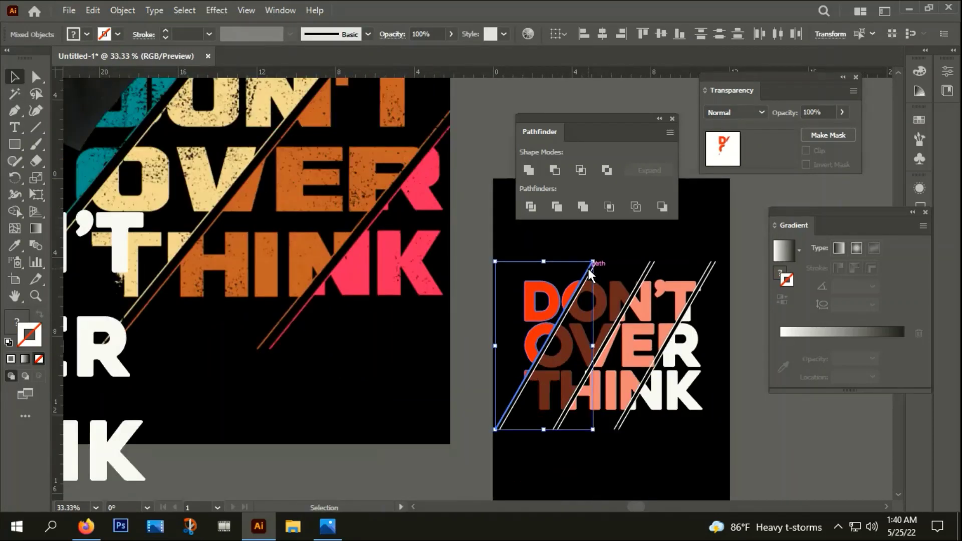
key("i")
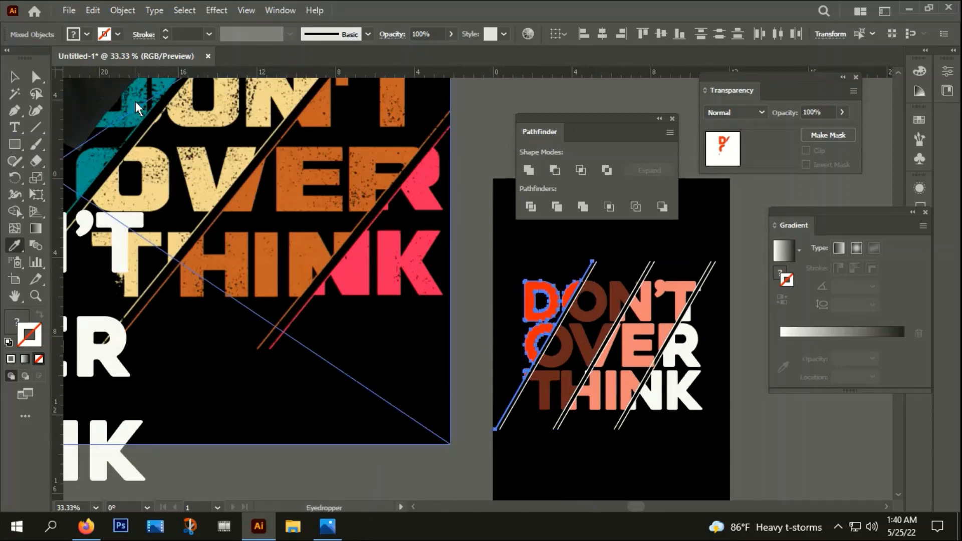
left_click(136, 102)
left_click(14, 76)
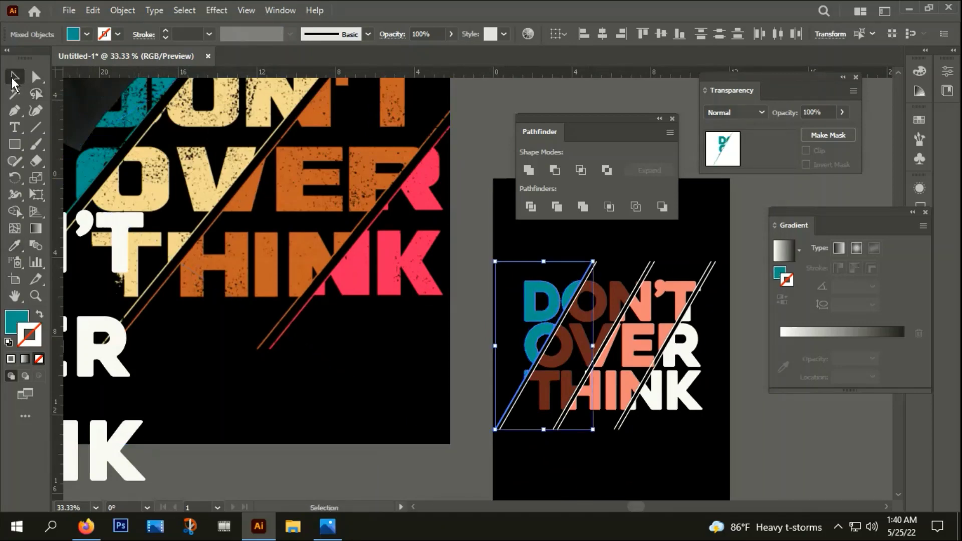
Reselect the teal D/O group and verify its fill is 03A994
left_click(471, 465)
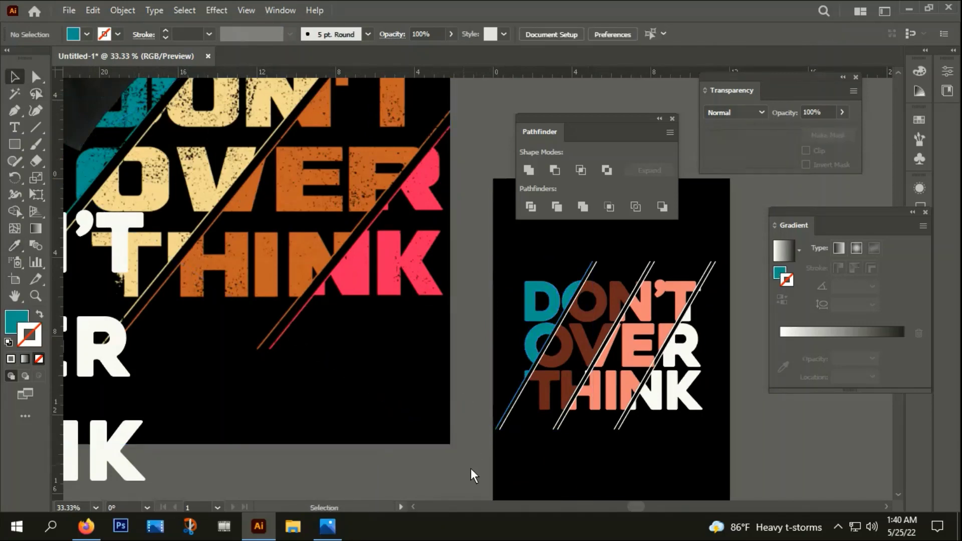
left_click(529, 303)
double_click(15, 322)
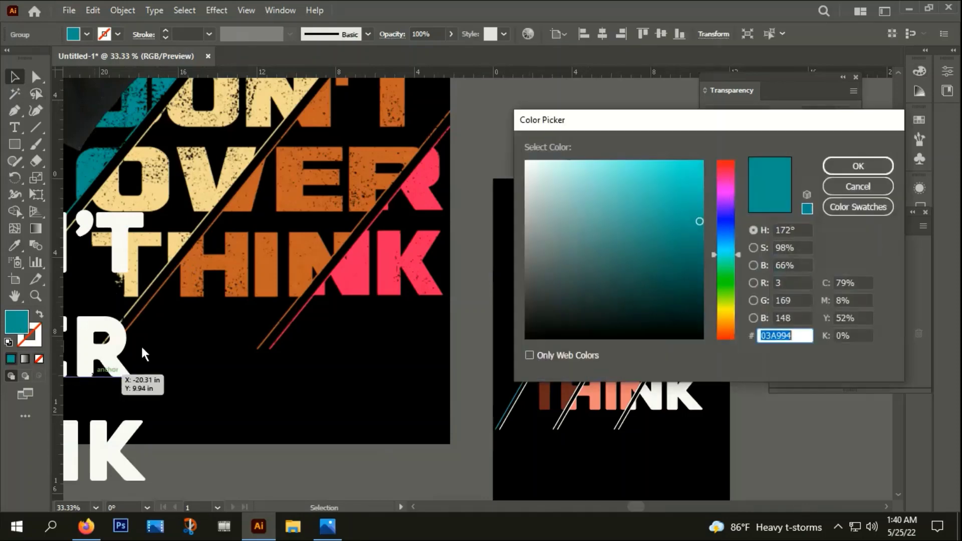
left_click(857, 166)
Group the brown letter pieces with the second diagonal line
left_click(511, 468)
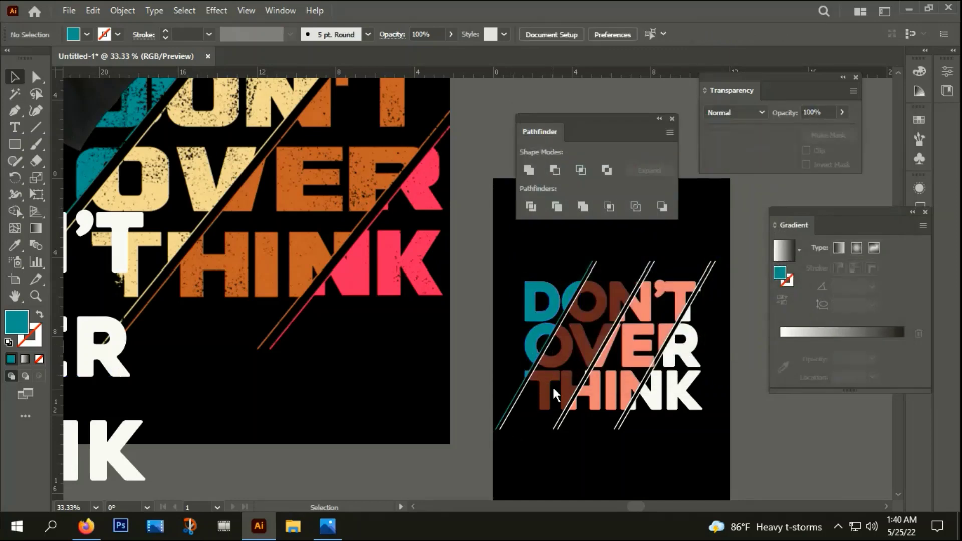
left_click(554, 359)
scroll(553, 366, "up", 3)
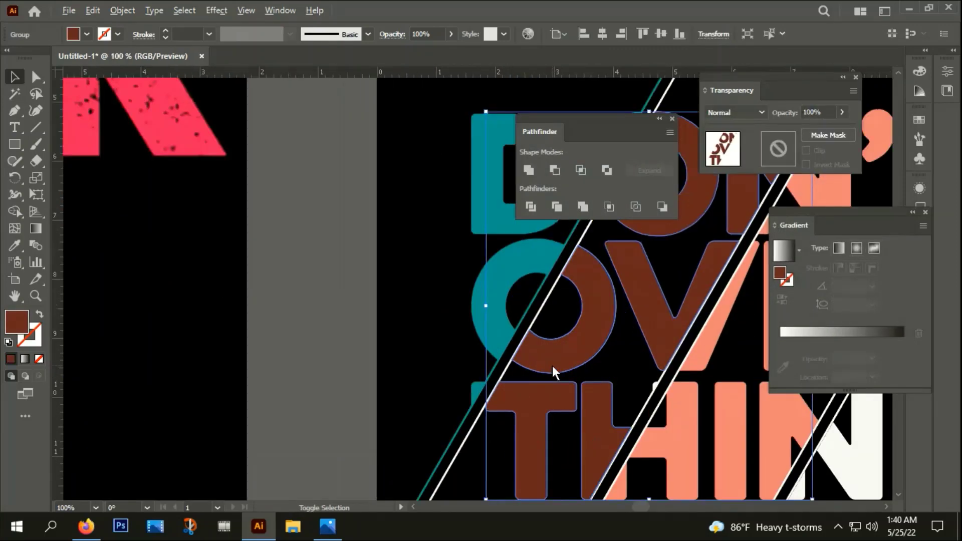
scroll(553, 366, "down", 1)
left_click(543, 322, "shift")
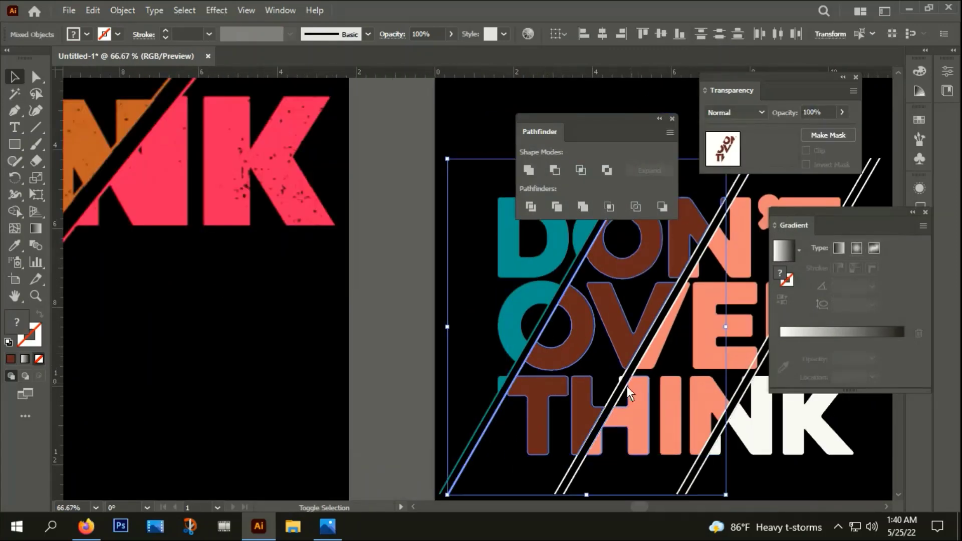
scroll(621, 386, "up", 2)
scroll(621, 350, "up", 2)
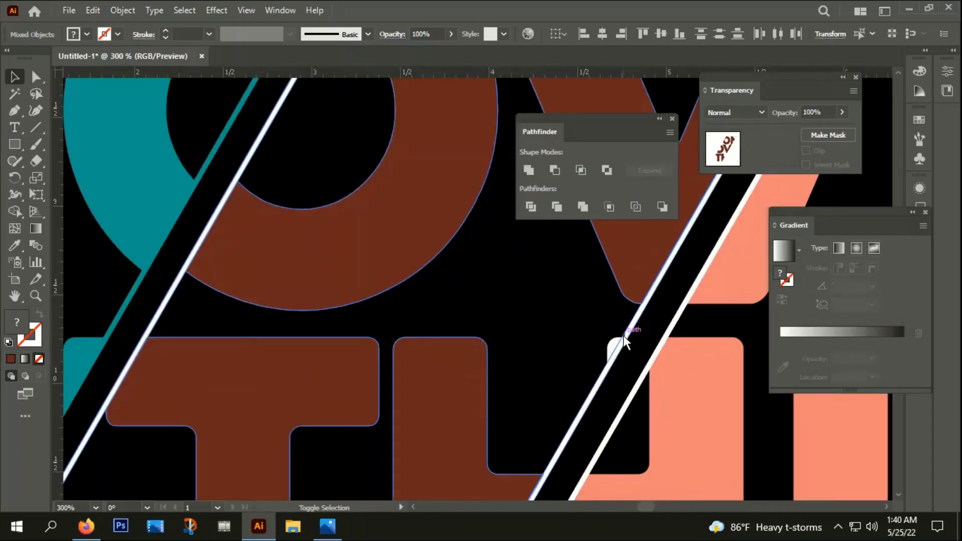
left_click(623, 336, "shift")
right_click(609, 347)
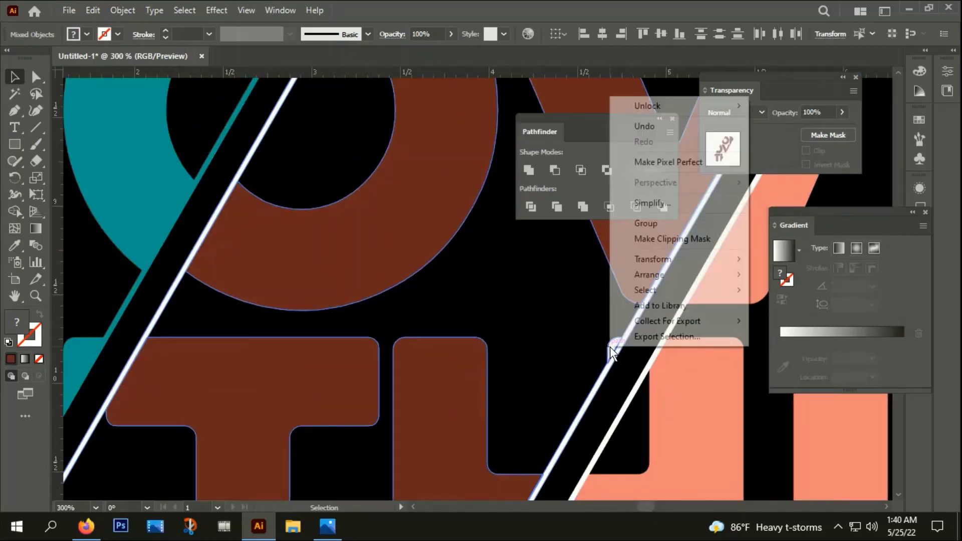
left_click(646, 223)
Eyedrop the cream from the mockup's OVER lettering and verify the fill is EED791
scroll(644, 286, "down", 3)
scroll(582, 296, "down", 2)
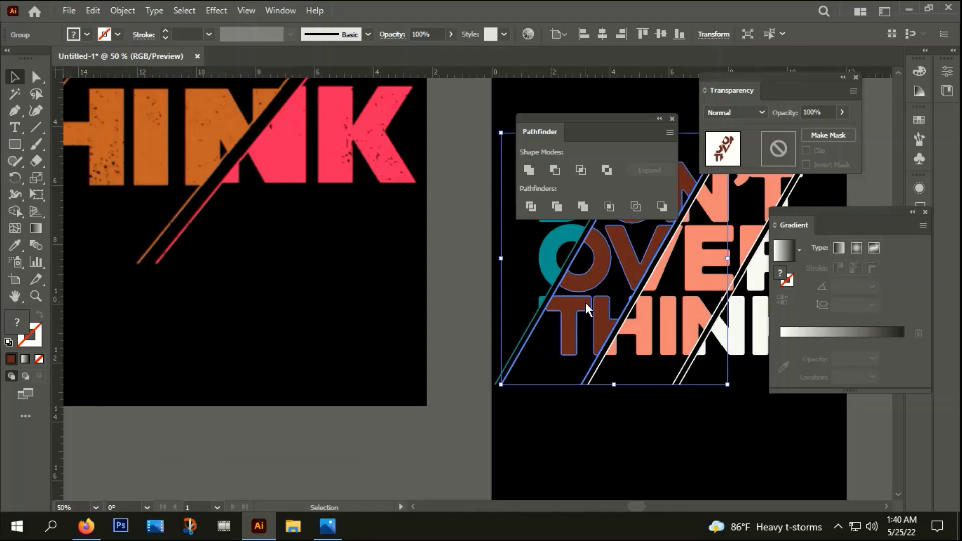
scroll(588, 308, "down", 2)
scroll(588, 308, "down", 1)
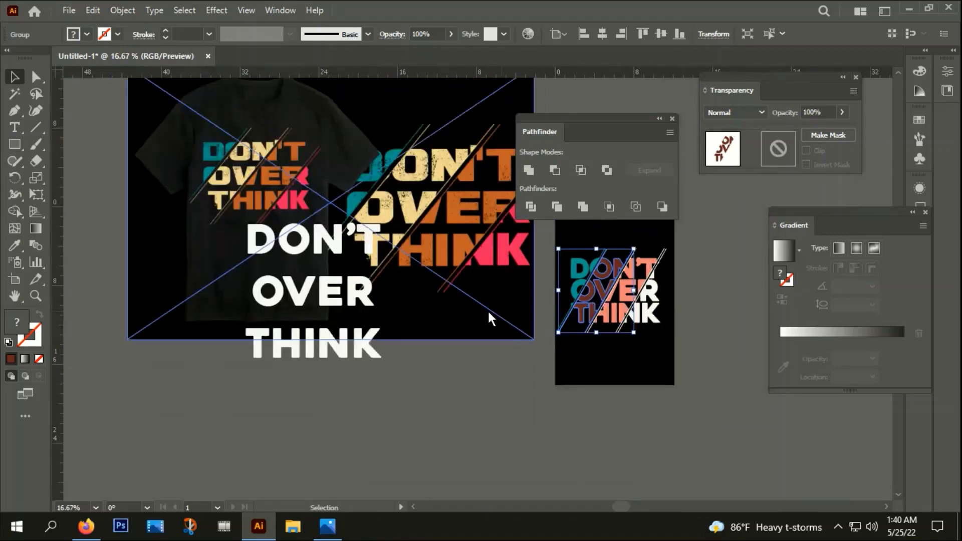
key("i")
left_click(238, 179)
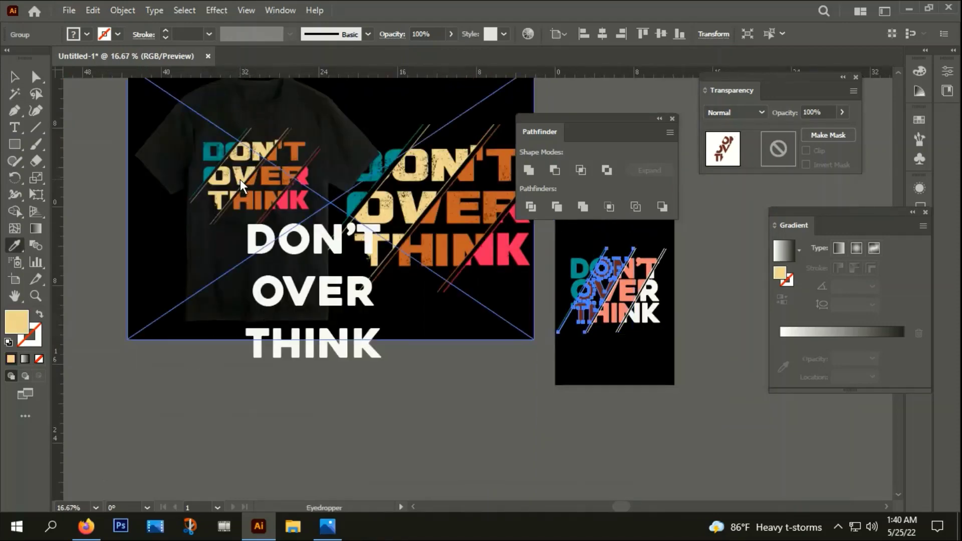
double_click(20, 324)
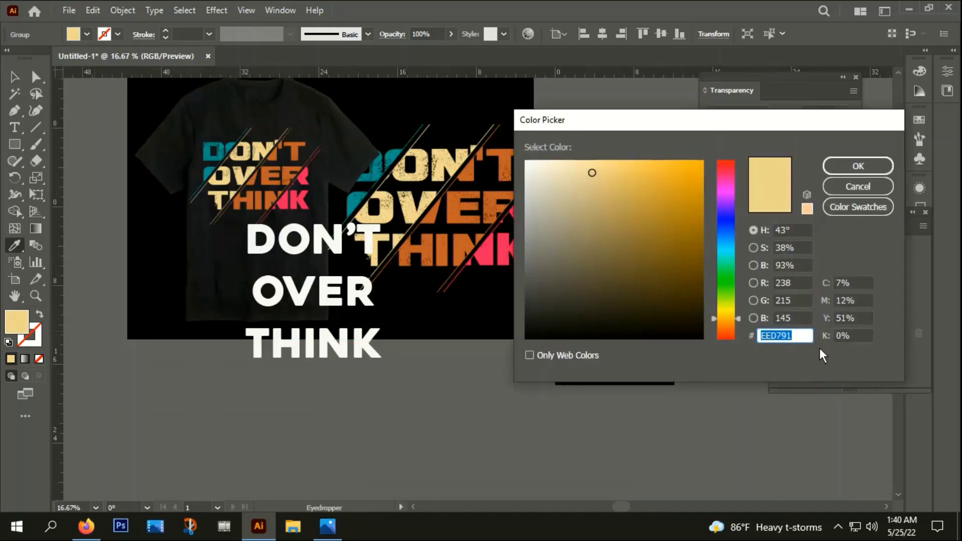
left_click(851, 163)
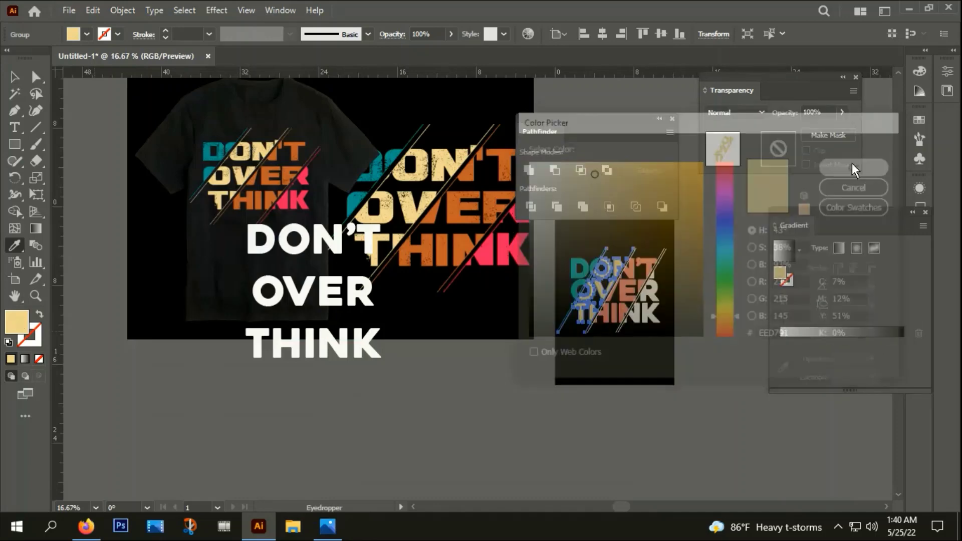
key("v")
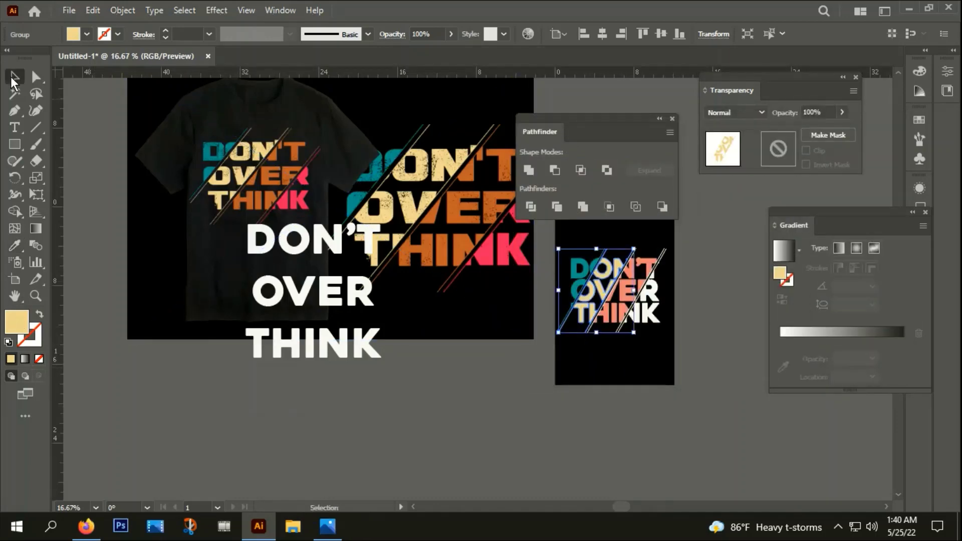
scroll(657, 421, "up", 1)
left_click(589, 456)
Group the salmon THINK letter pieces with their neighbouring diagonal line
scroll(644, 406, "up", 3)
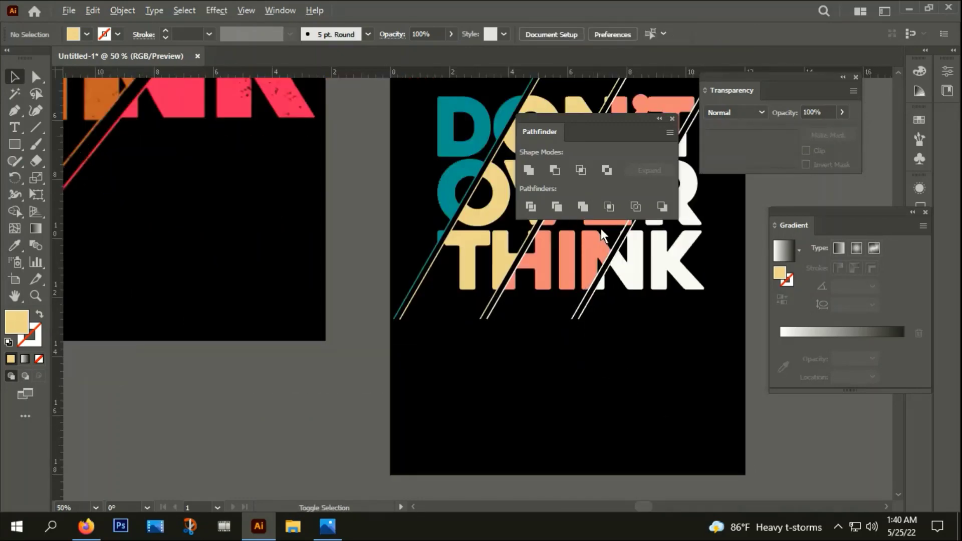
left_click(672, 119)
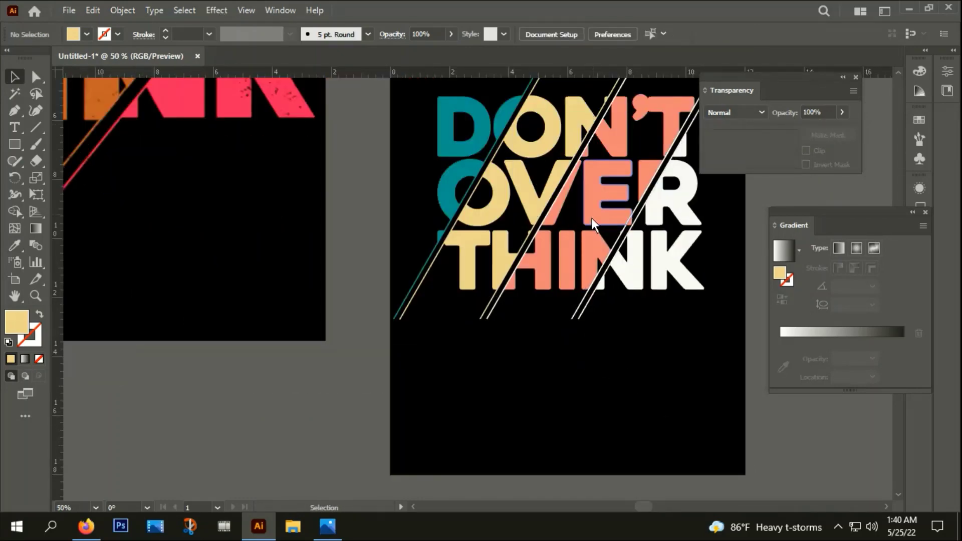
left_click(562, 255)
scroll(562, 255, "up", 4)
left_click(434, 224, "shift")
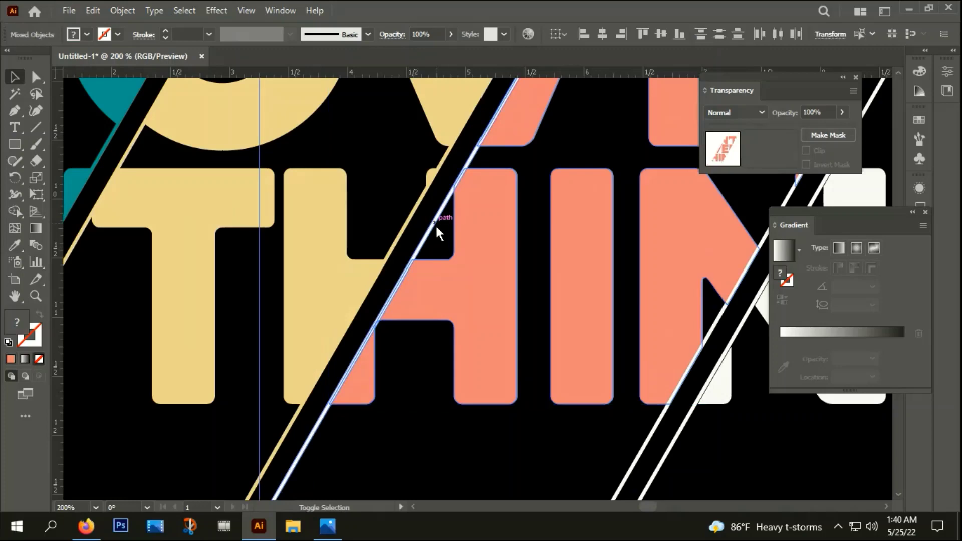
right_click(689, 257)
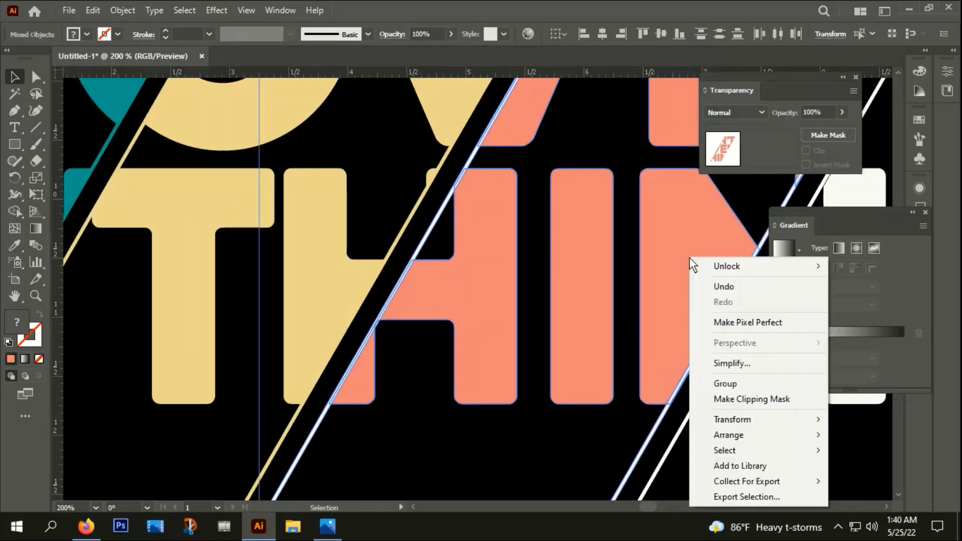
left_click(728, 390)
Eyedrop the orange from the reference lettering onto the grouped slice, then deselect
scroll(656, 392, "down", 5)
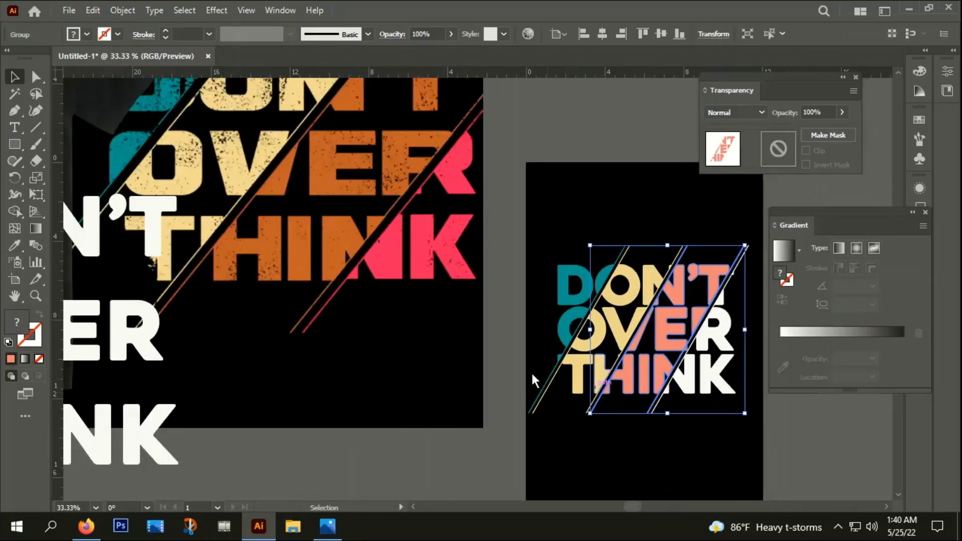
left_click_drag(531, 371, 726, 415)
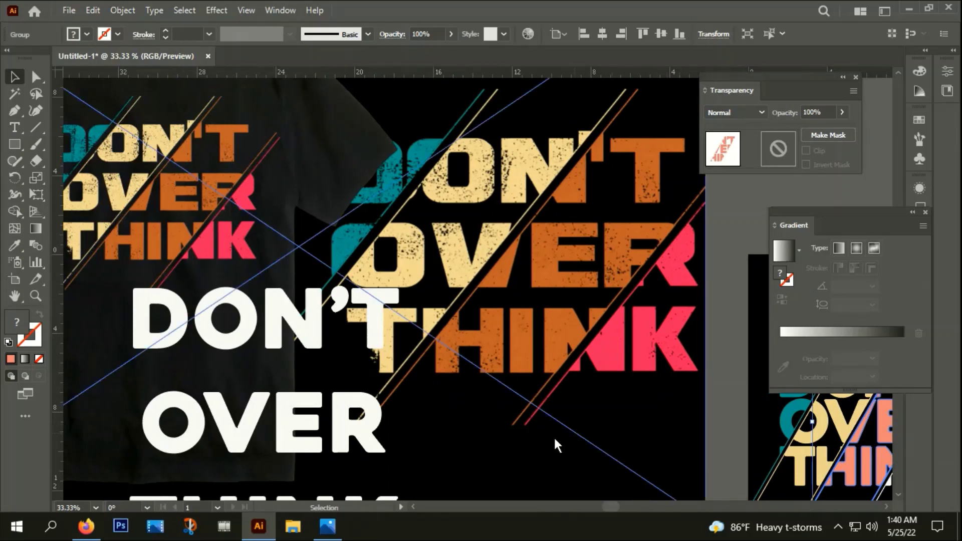
key("i")
left_click(233, 127)
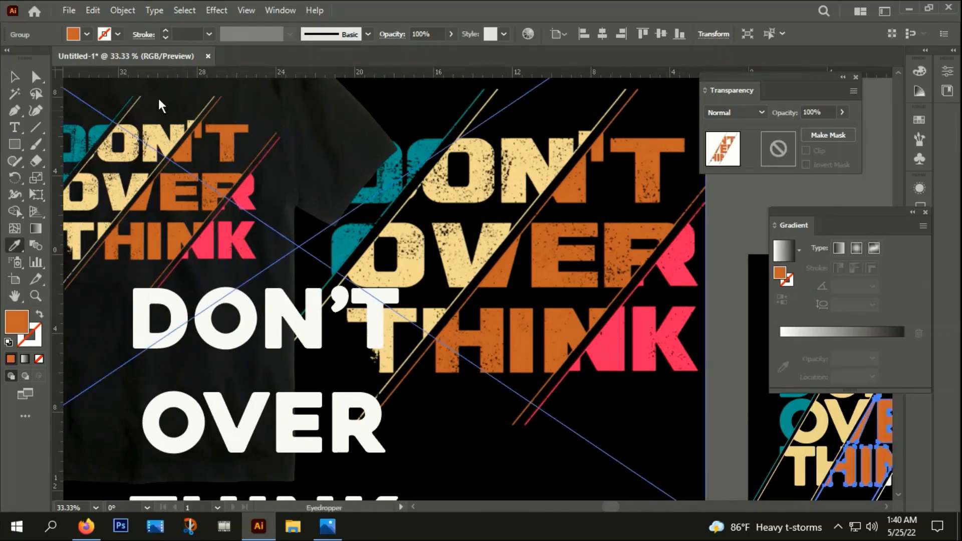
left_click(15, 77)
scroll(418, 301, "down", 2)
scroll(419, 300, "down", 2)
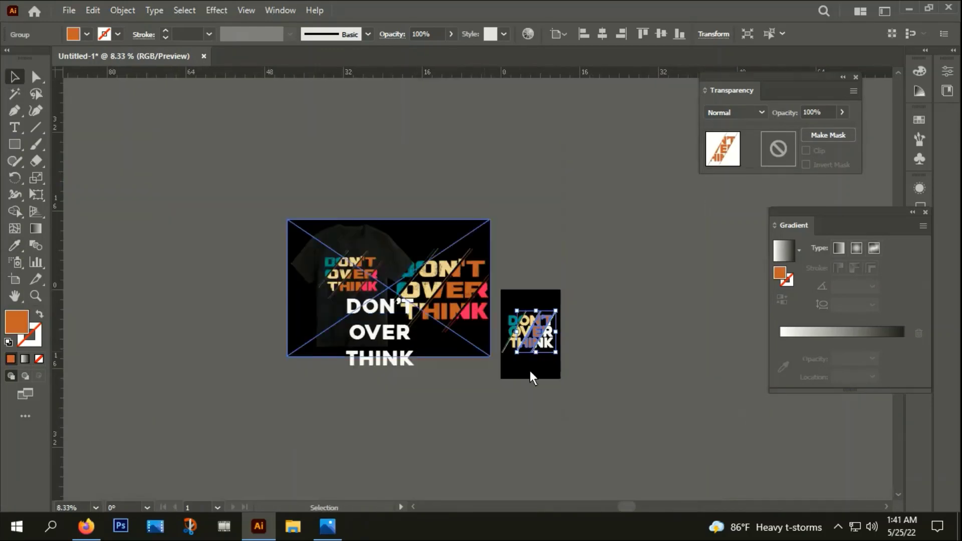
left_click(530, 371)
scroll(547, 359, "up", 4)
Group the last T/R/NK letter slice with its slanted line
scroll(532, 192, "up", 2)
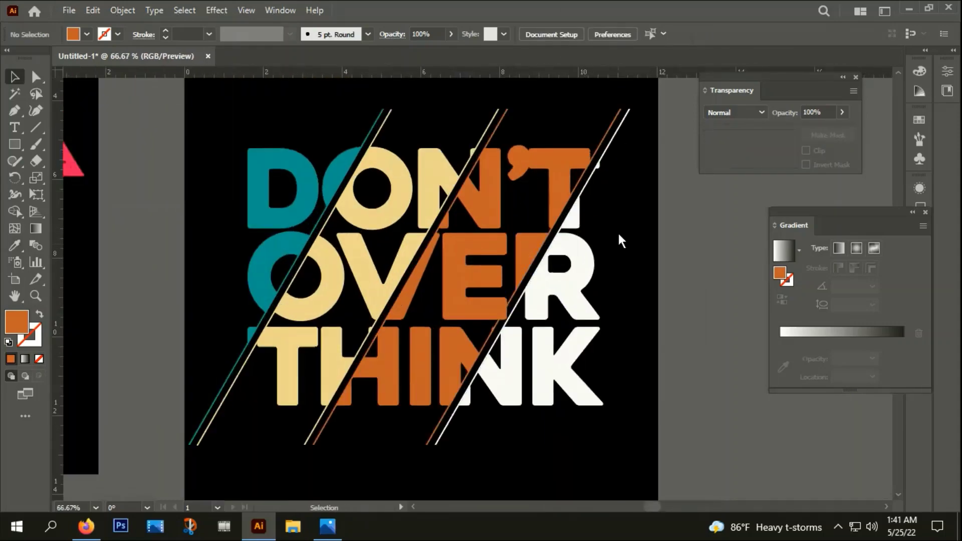
left_click(581, 217)
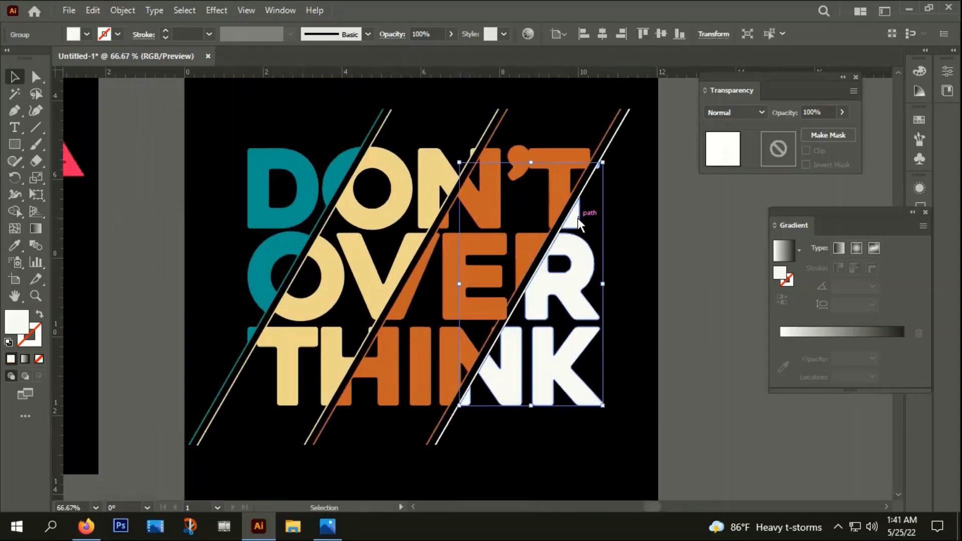
left_click(614, 137, "shift")
scroll(574, 161, "down", 2)
right_click(571, 161)
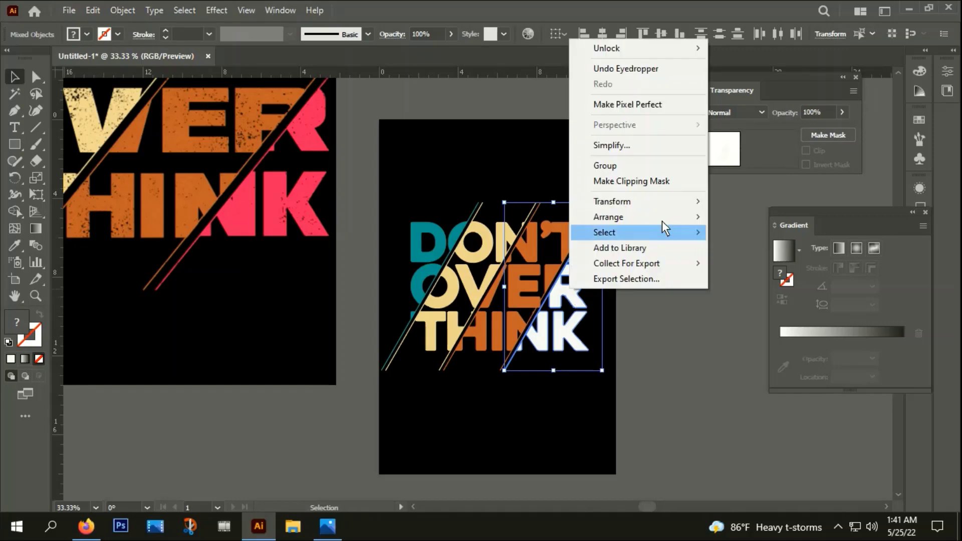
left_click(627, 166)
Eyedrop the pink from the reference THINK letters and confirm the fill is F60663
scroll(648, 369, "down", 1)
scroll(477, 322, "down", 2)
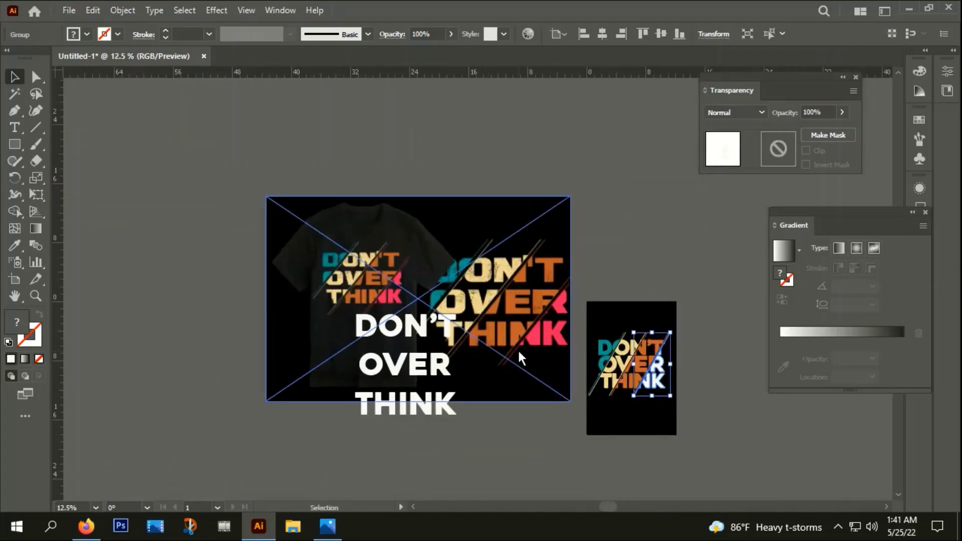
key("i")
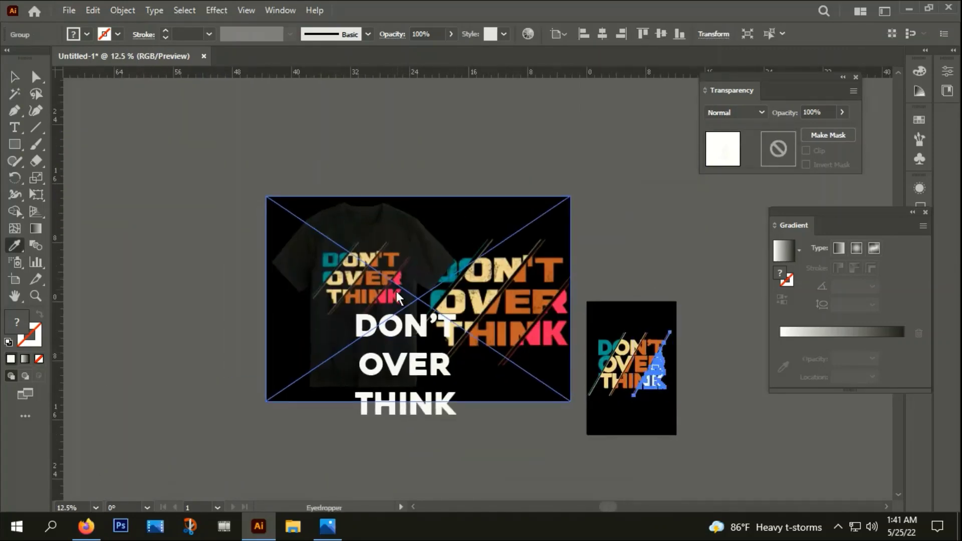
left_click(392, 296)
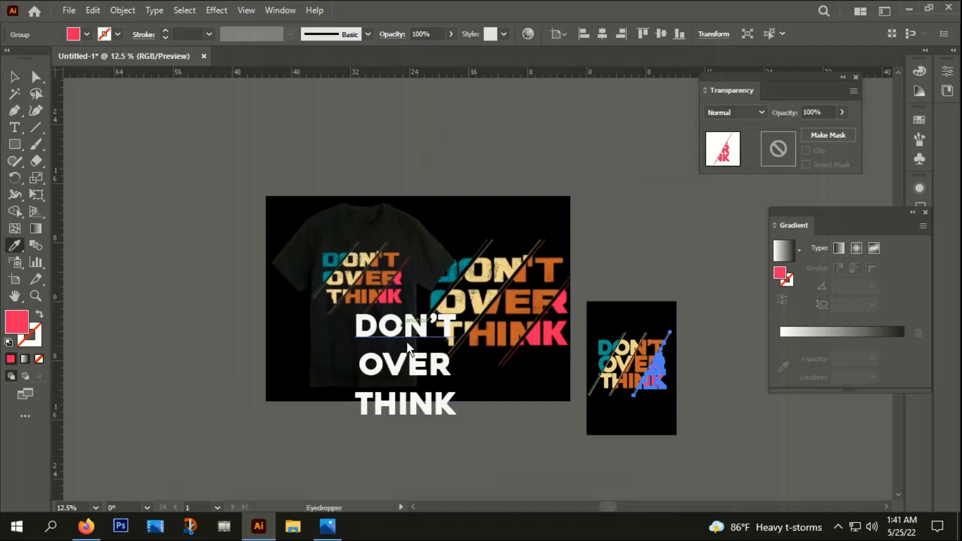
double_click(16, 321)
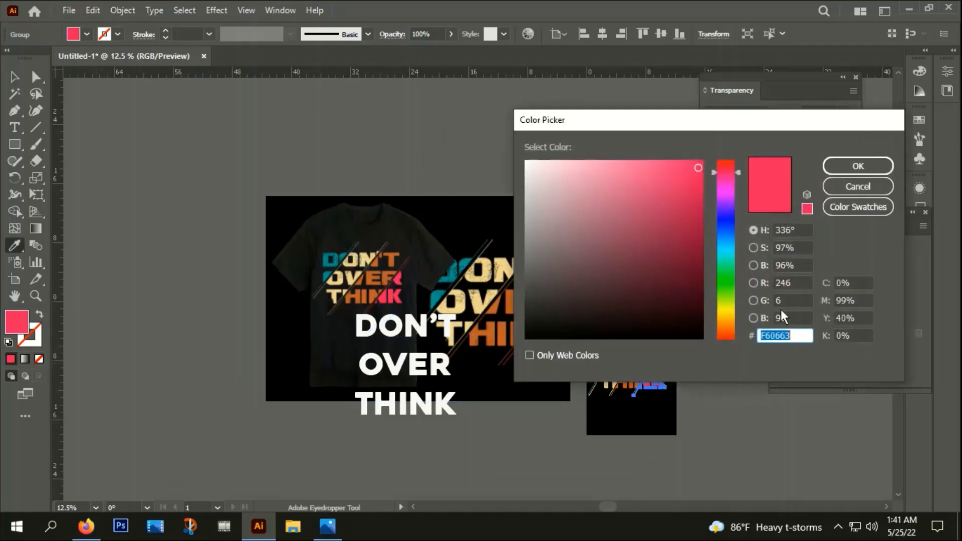
left_click(846, 172)
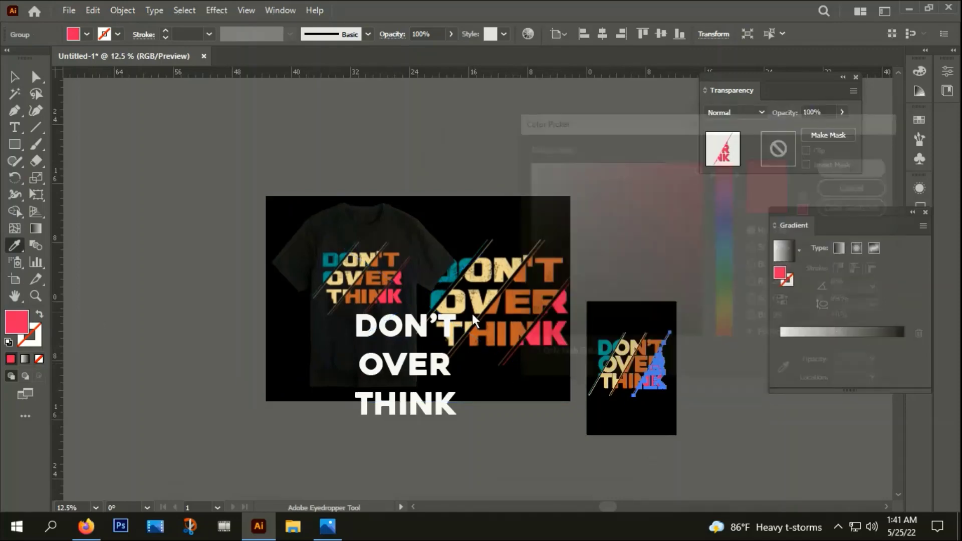
Check the orange slice's fill values in the Color Picker, leaving them unchanged
scroll(471, 314, "up", 3)
scroll(506, 303, "down", 3)
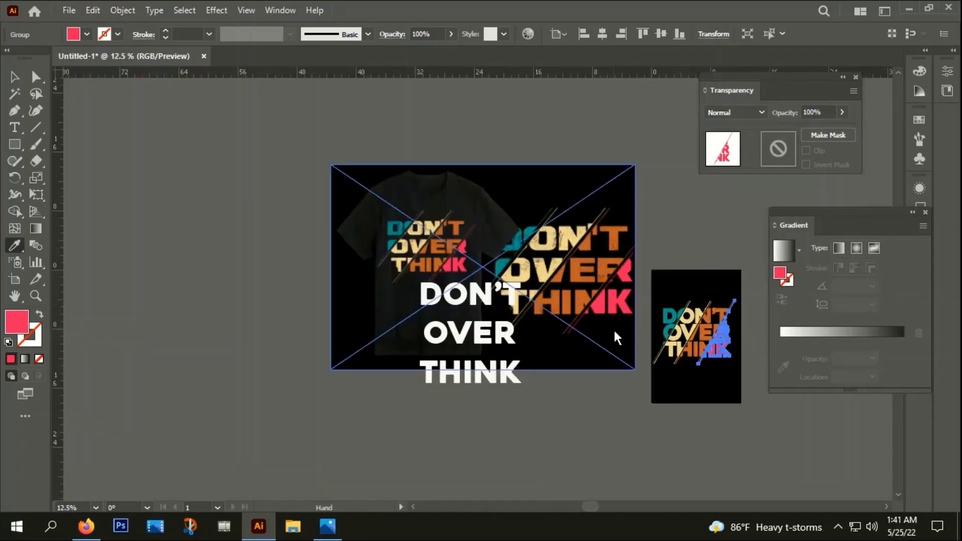
scroll(613, 328, "right", 2)
left_click(14, 76)
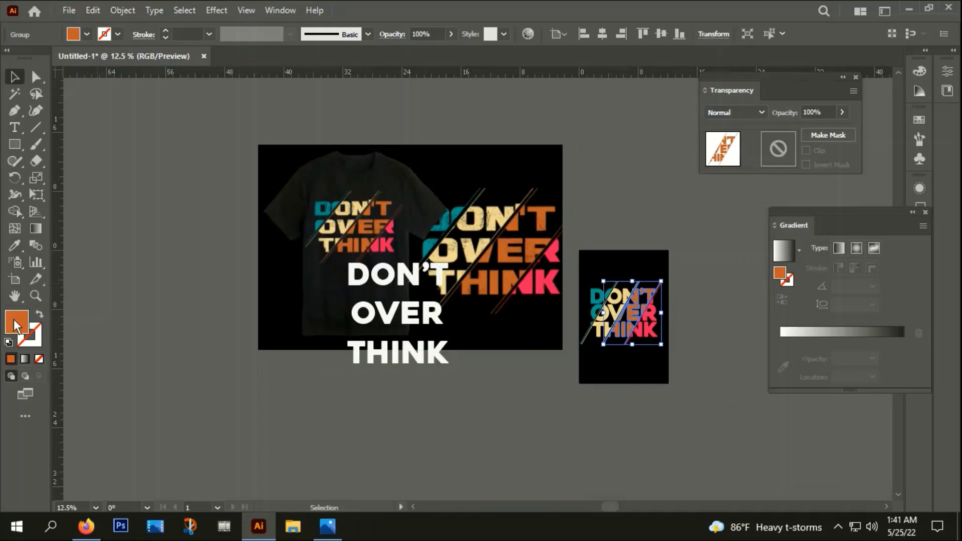
double_click(14, 321)
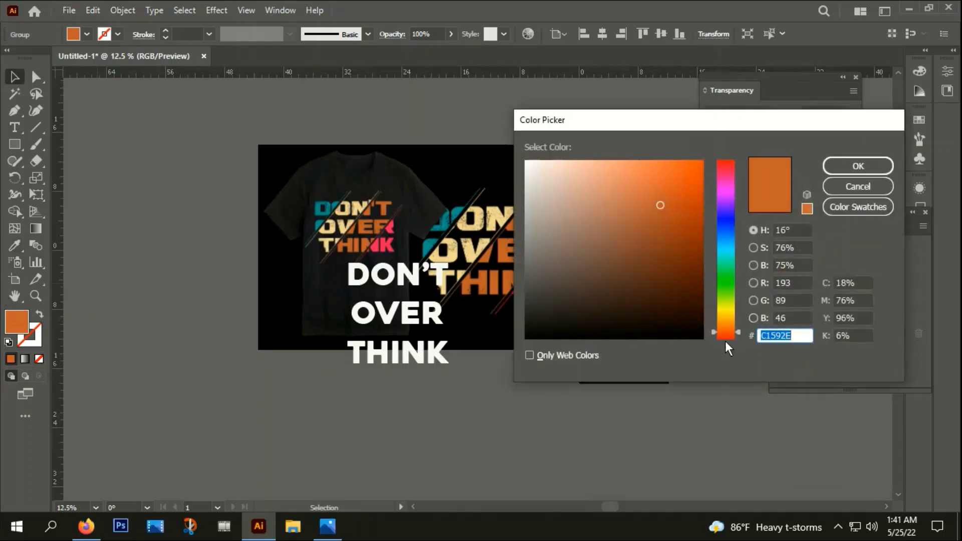
left_click(857, 167)
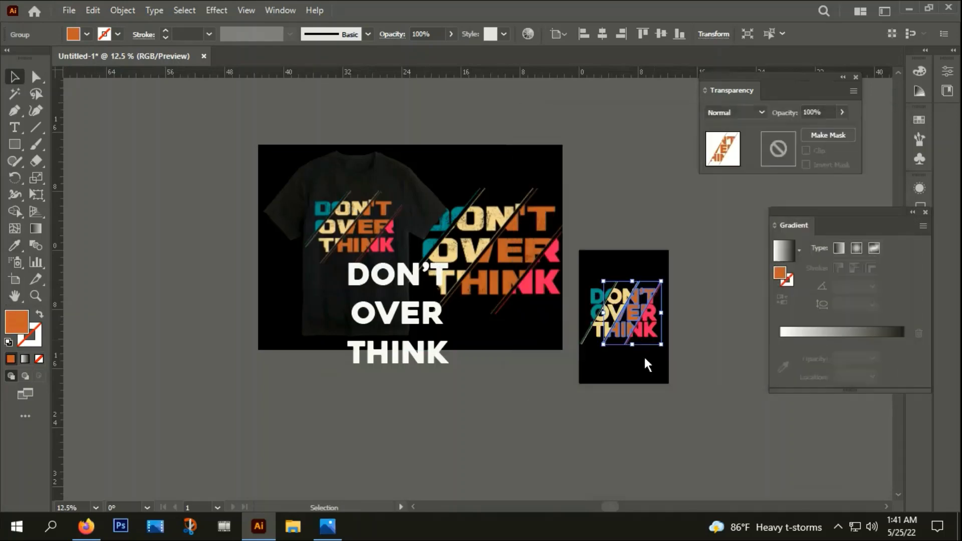
Marquee-select every lettering slice and slanted line and group them together
left_click(684, 390)
scroll(666, 350, "up", 4)
scroll(573, 246, "up", 2)
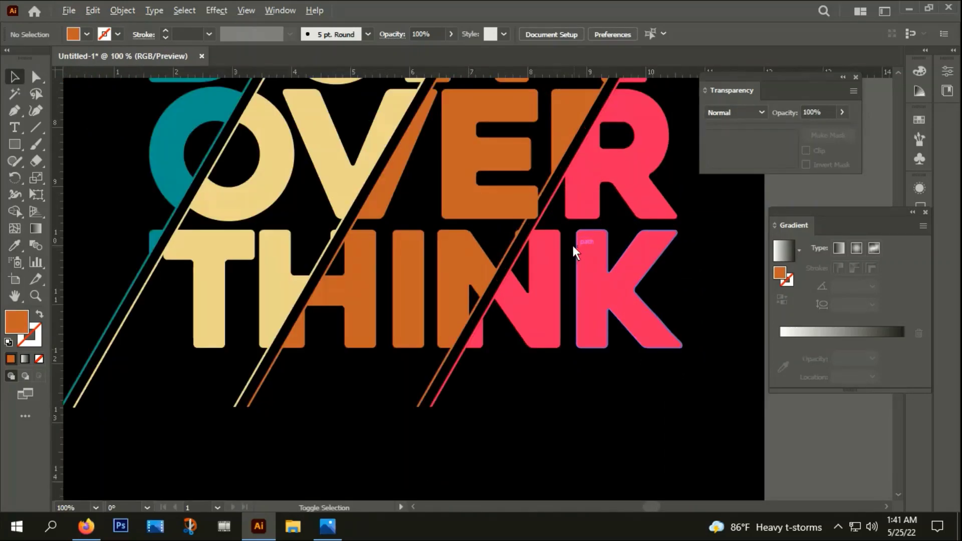
scroll(581, 251, "down", 2)
scroll(596, 300, "down", 2)
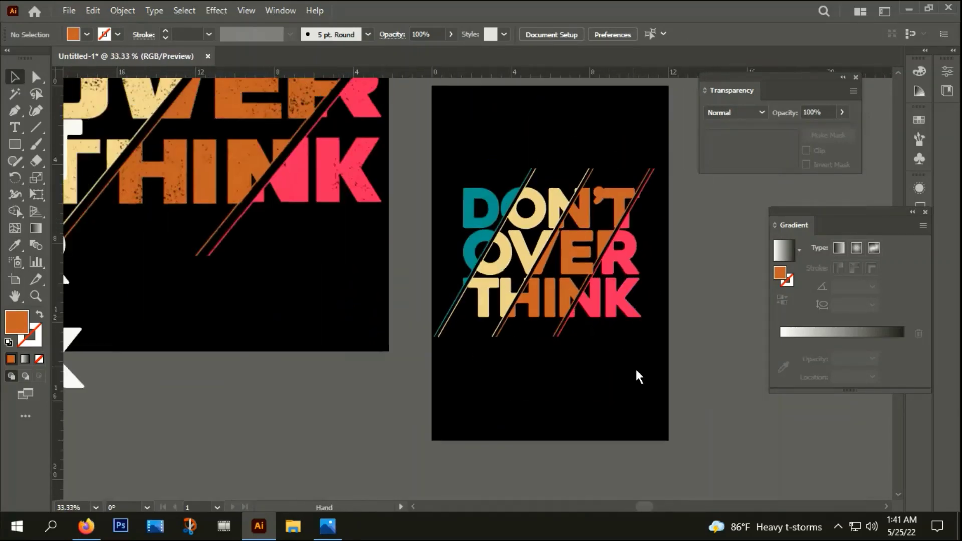
left_click_drag(474, 146, 639, 361)
right_click(573, 177)
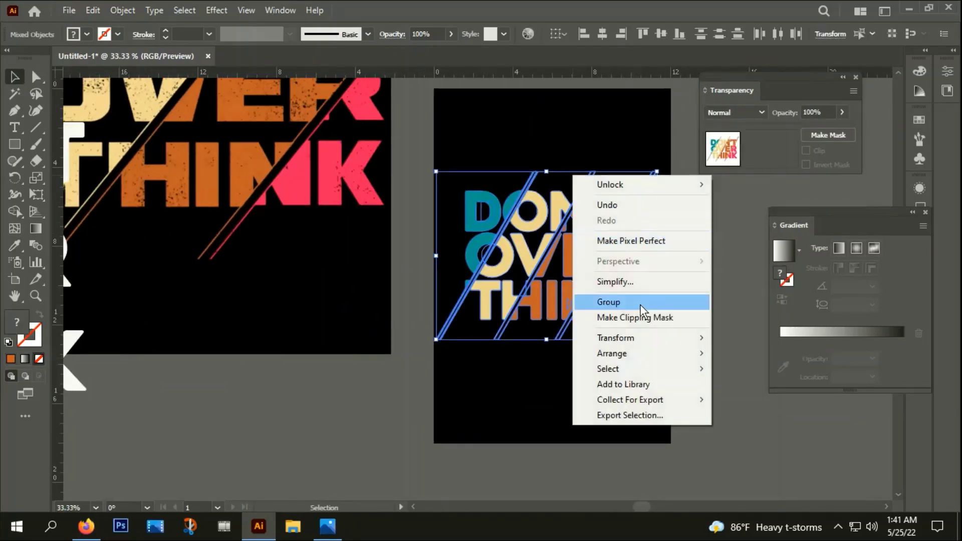
left_click(633, 303)
left_click(554, 361)
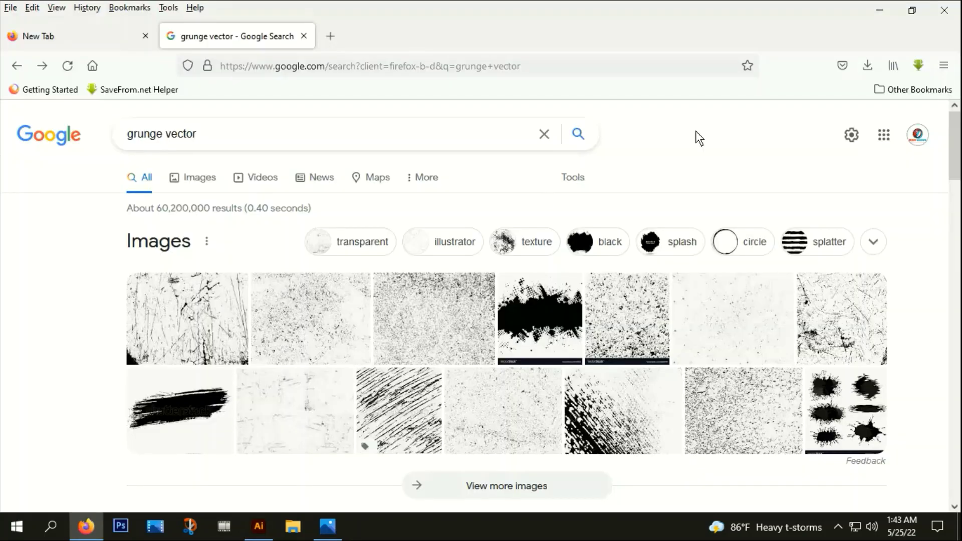
Show Google image results for 'grunge vector' filtered to large images
left_click(194, 180)
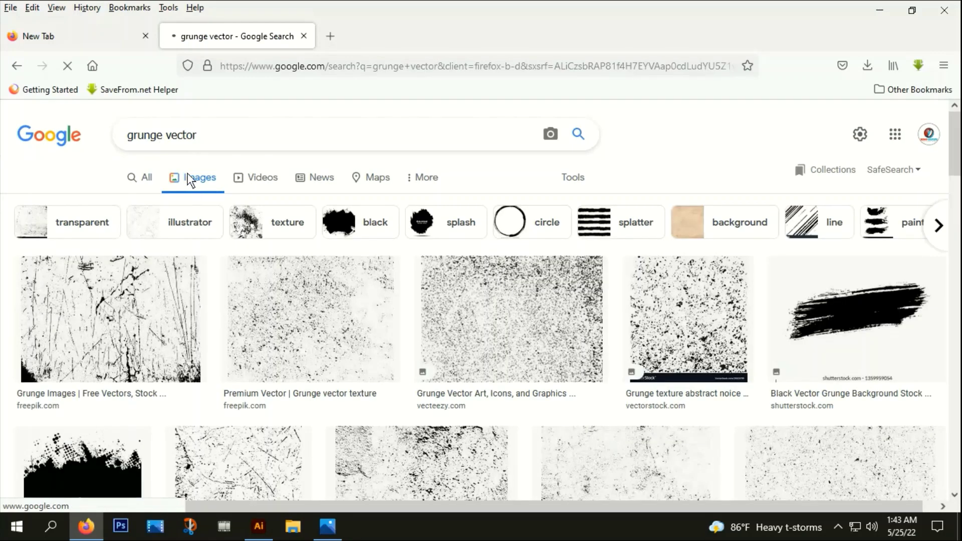
left_click(566, 191)
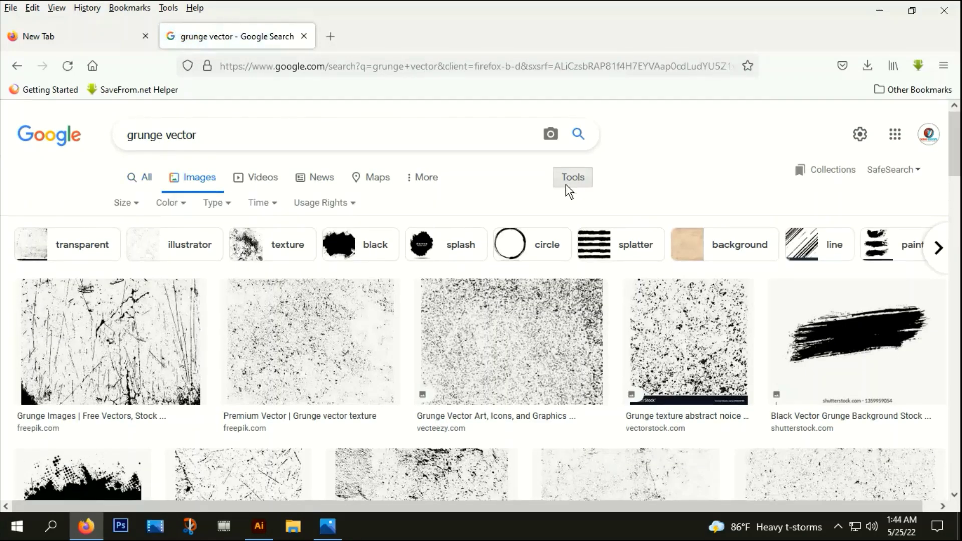
left_click(129, 204)
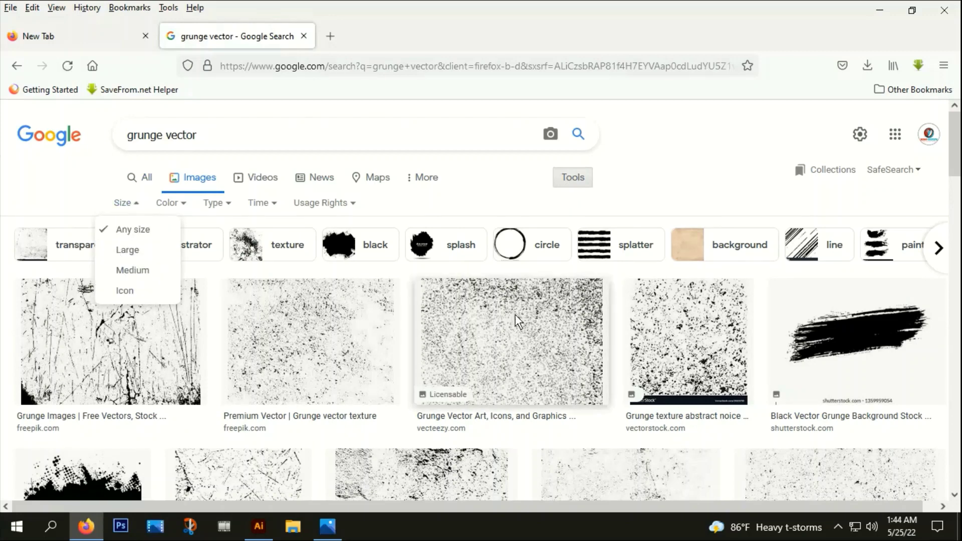
left_click(125, 251)
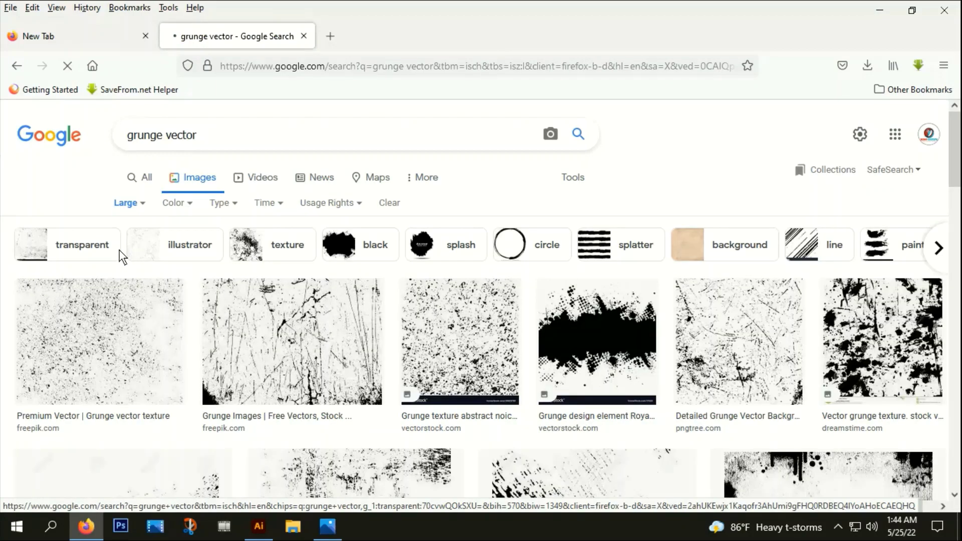
scroll(341, 299, "down", 5)
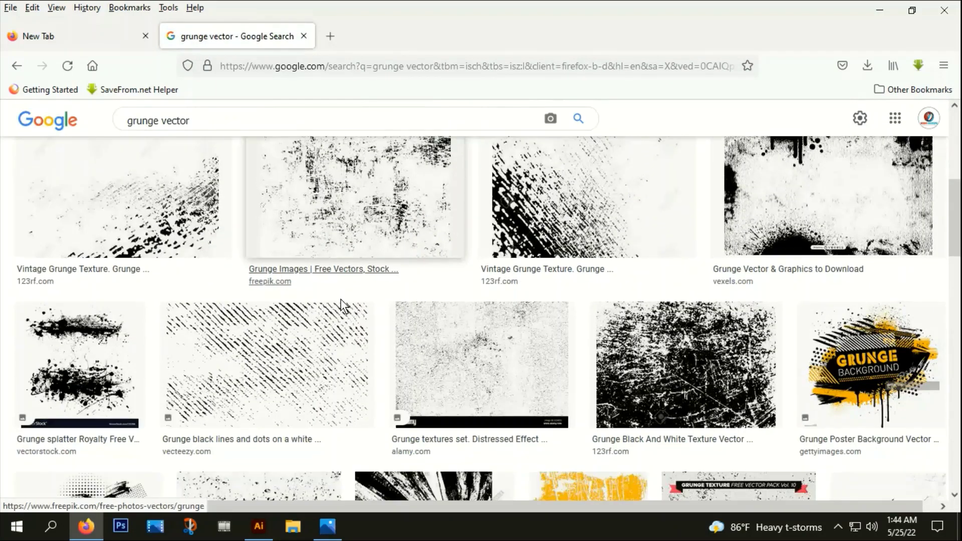
scroll(562, 277, "down", 2)
Browse grunge texture previews to a related fine Vector Grunge Texture image
left_click(483, 233)
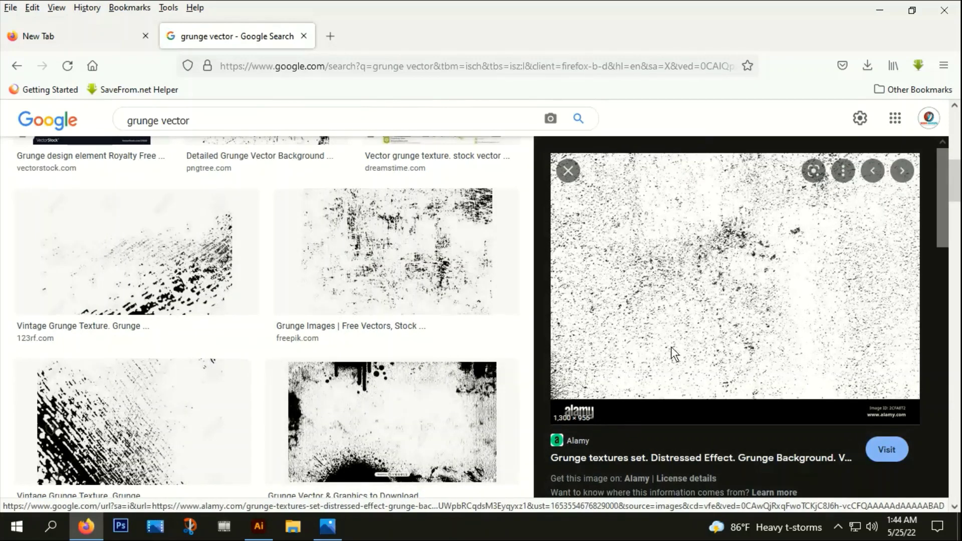
scroll(681, 346, "down", 2)
scroll(686, 351, "down", 5)
scroll(701, 370, "down", 2)
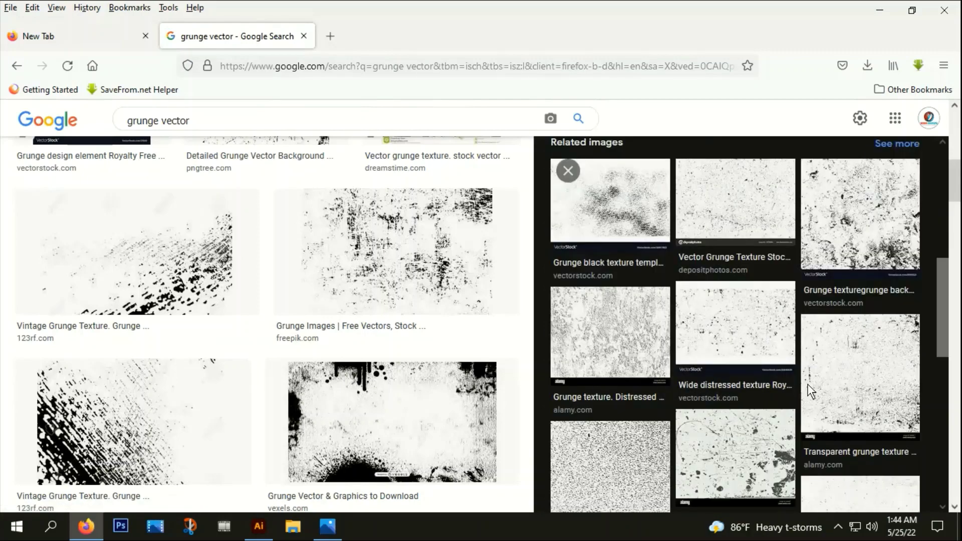
scroll(740, 441, "down", 3)
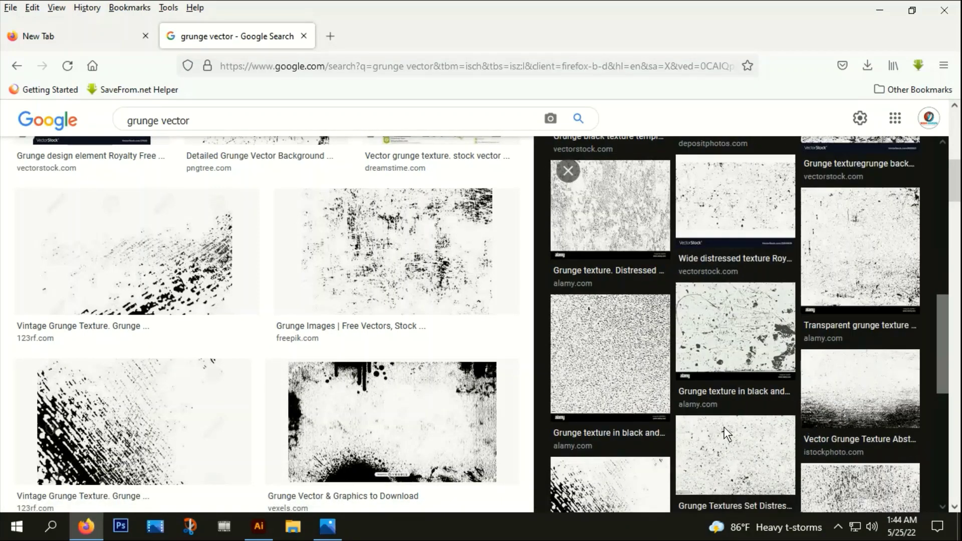
scroll(717, 426, "down", 4)
scroll(708, 431, "up", 7)
scroll(727, 331, "up", 1)
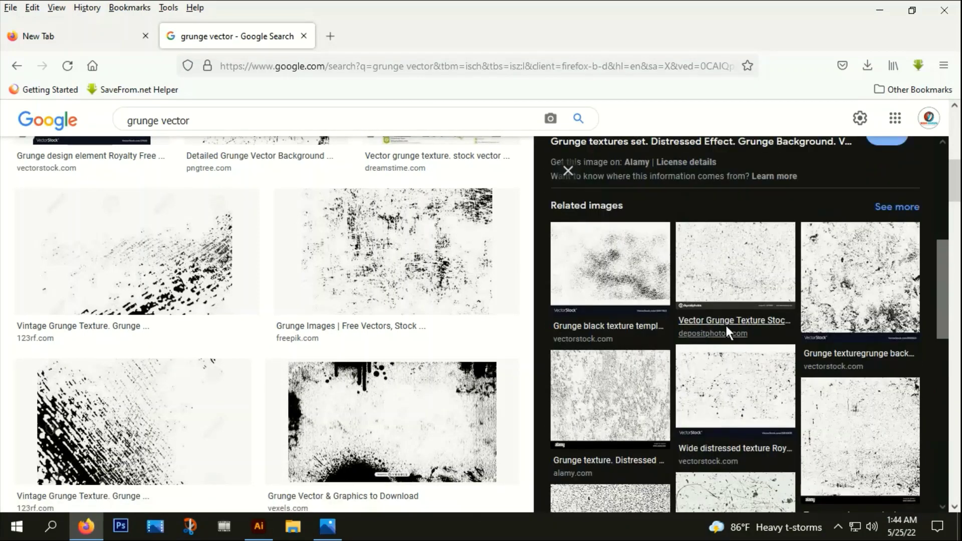
left_click(727, 331)
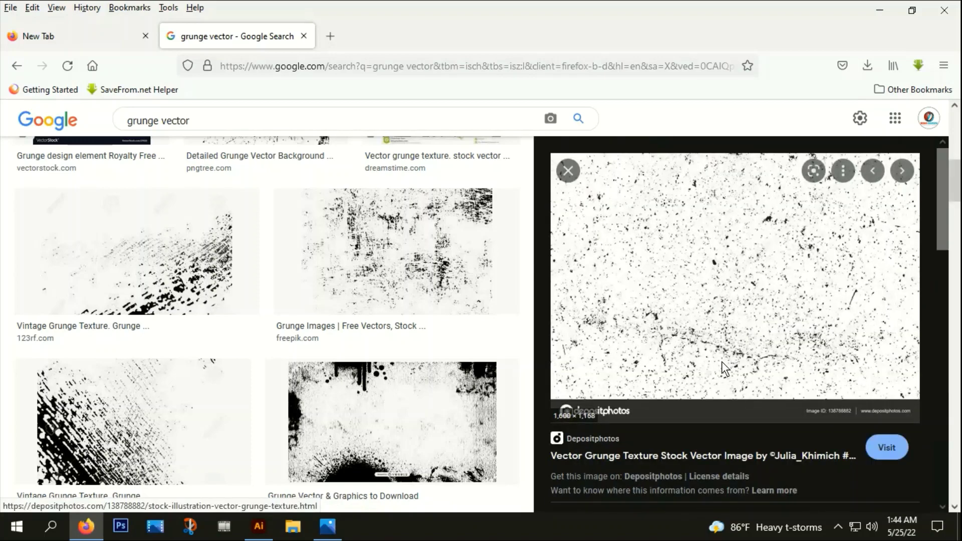
scroll(722, 362, "down", 5)
left_click(630, 317)
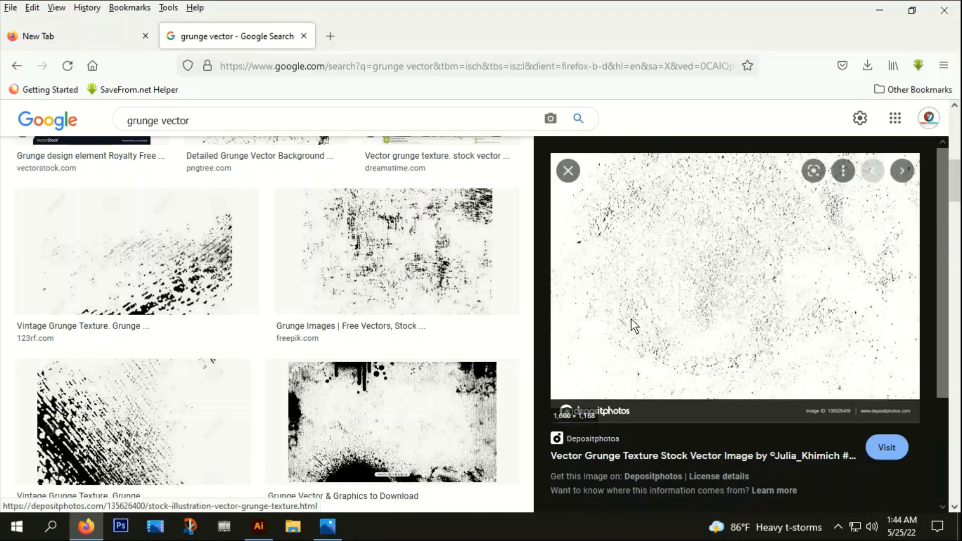
scroll(629, 381, "down", 3)
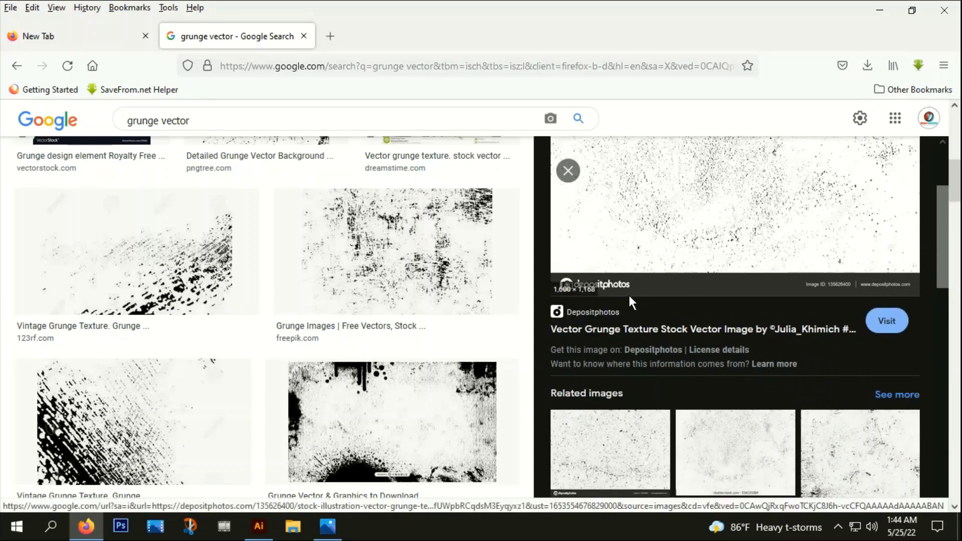
scroll(697, 347, "up", 2)
scroll(696, 346, "up", 1)
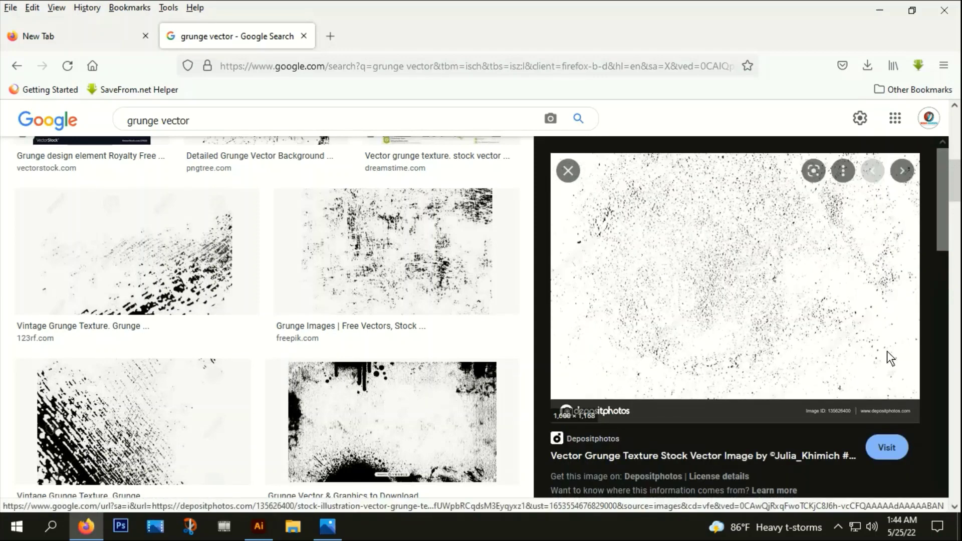
Open the texture's Depositphotos page in a new tab and copy the image
right_click(721, 236)
left_click(676, 273)
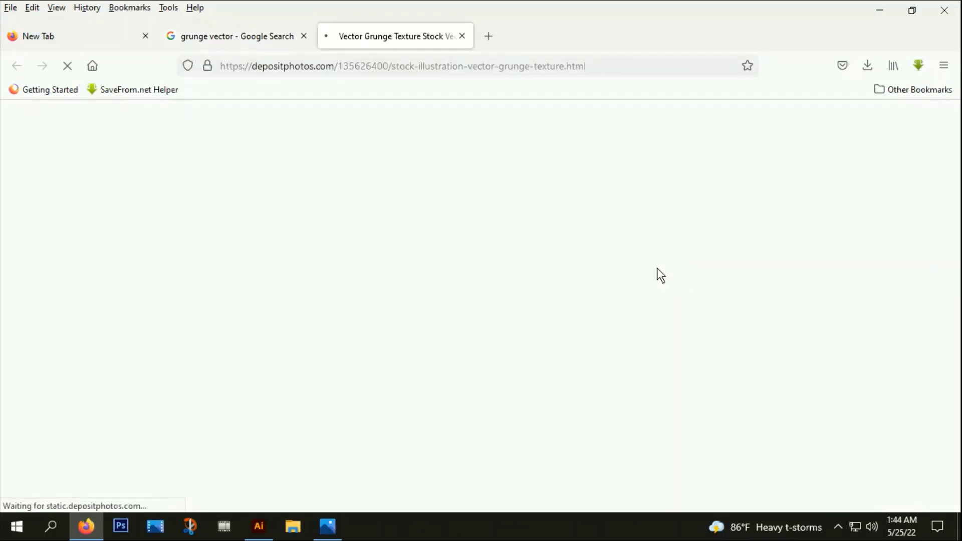
scroll(592, 297, "down", 2)
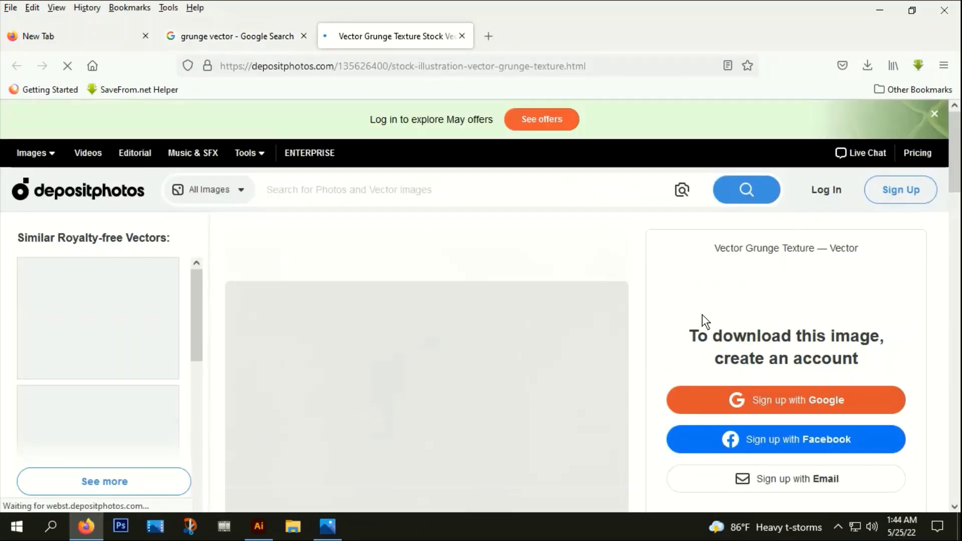
scroll(668, 271, "down", 2)
scroll(581, 284, "down", 2)
right_click(456, 241)
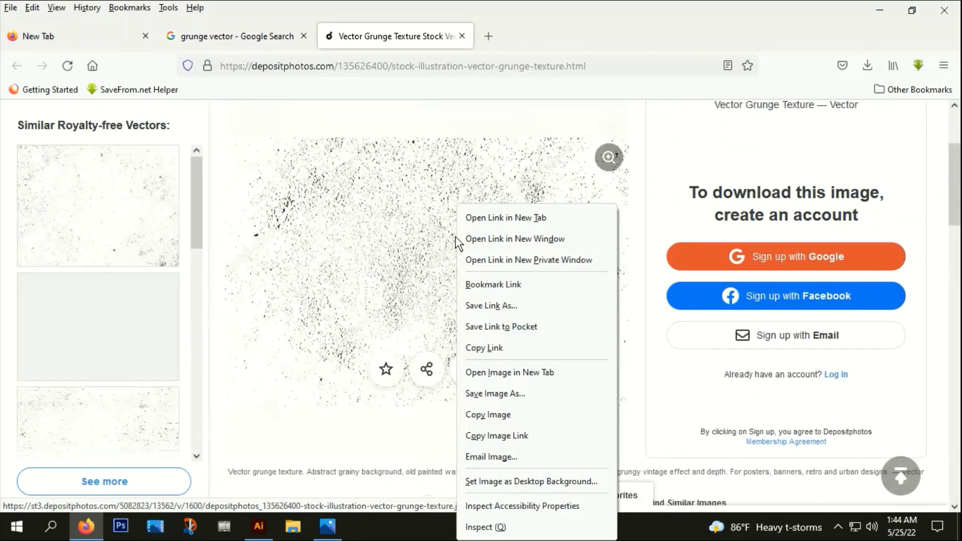
left_click(488, 414)
left_click(258, 526)
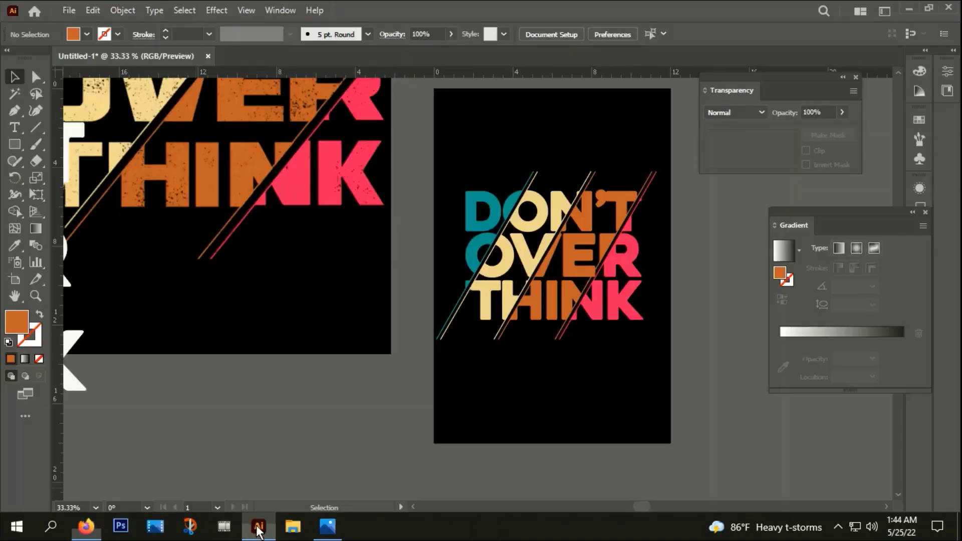
key("ctrl+v")
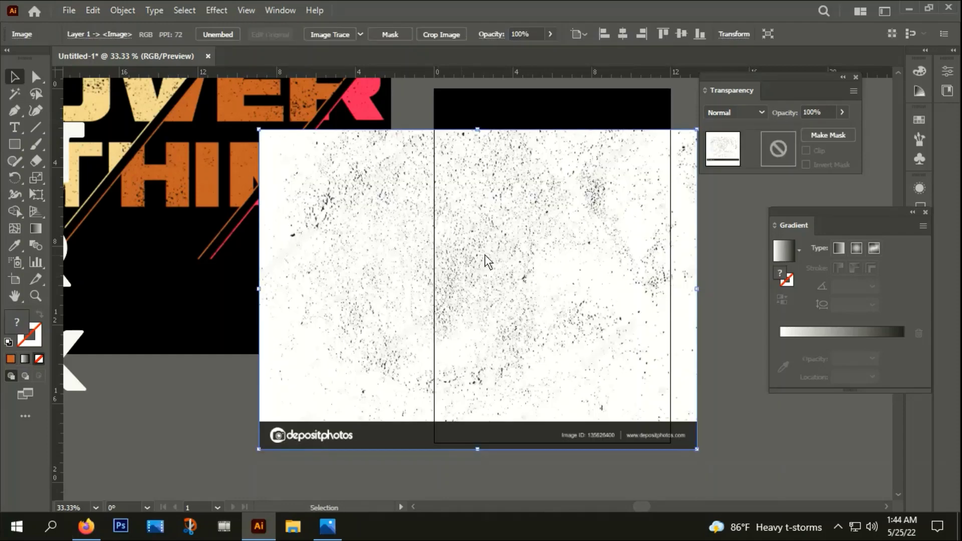
key("ctrl+minus")
left_click_drag(509, 248, 528, 247)
key("ctrl+plus")
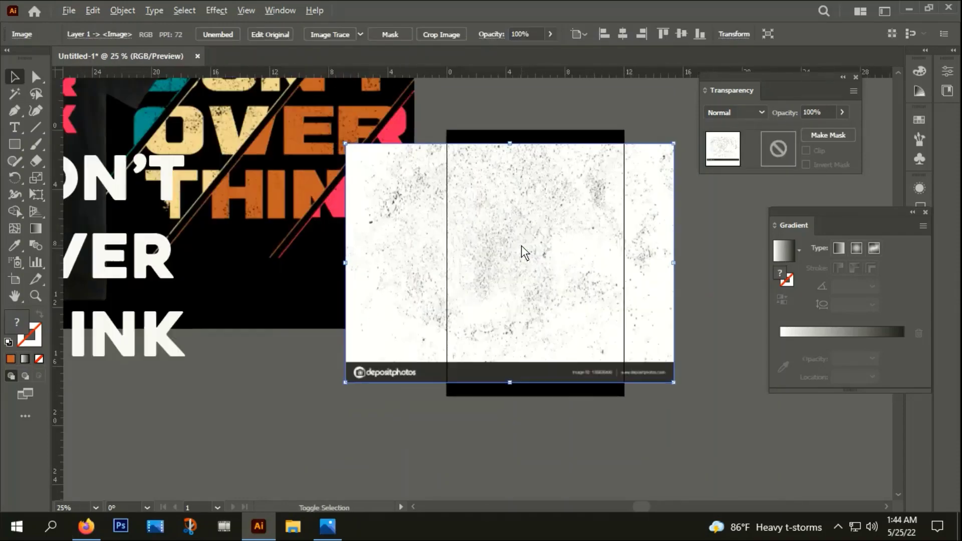
key("ctrl+plus")
key("ctrl+x")
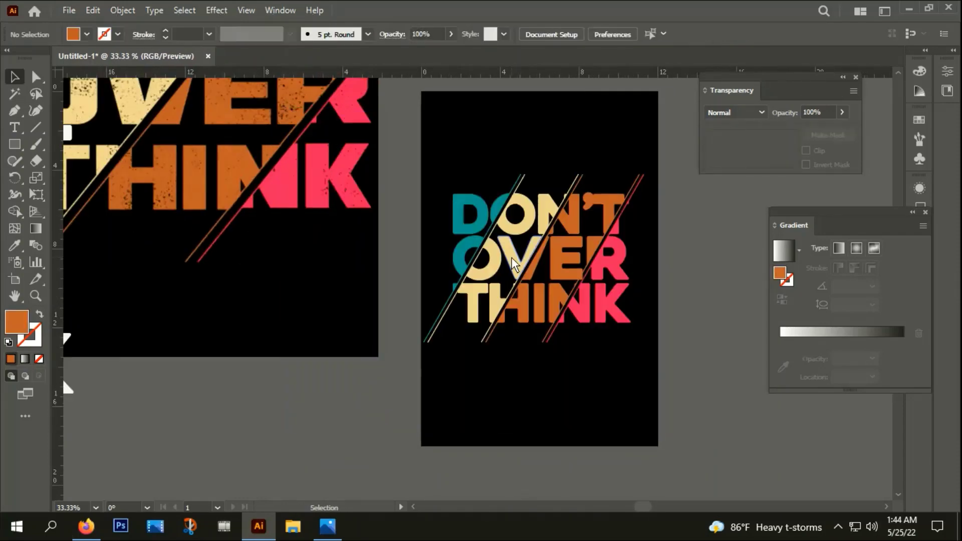
left_click(515, 265)
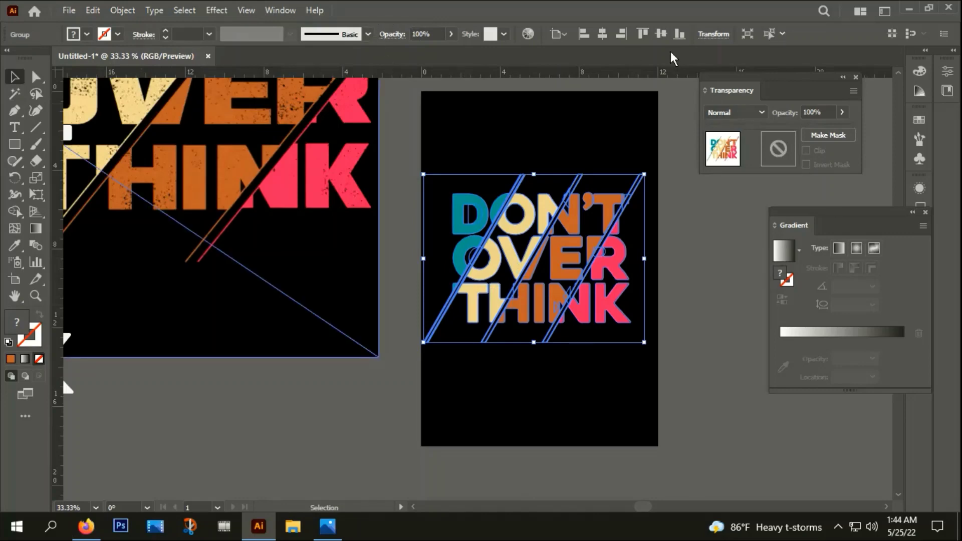
left_click(280, 10)
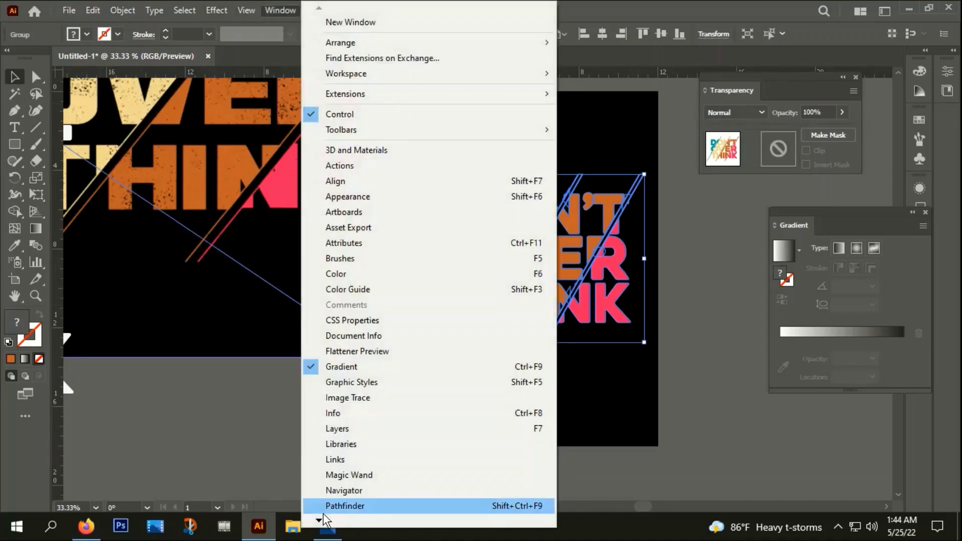
left_click(327, 526)
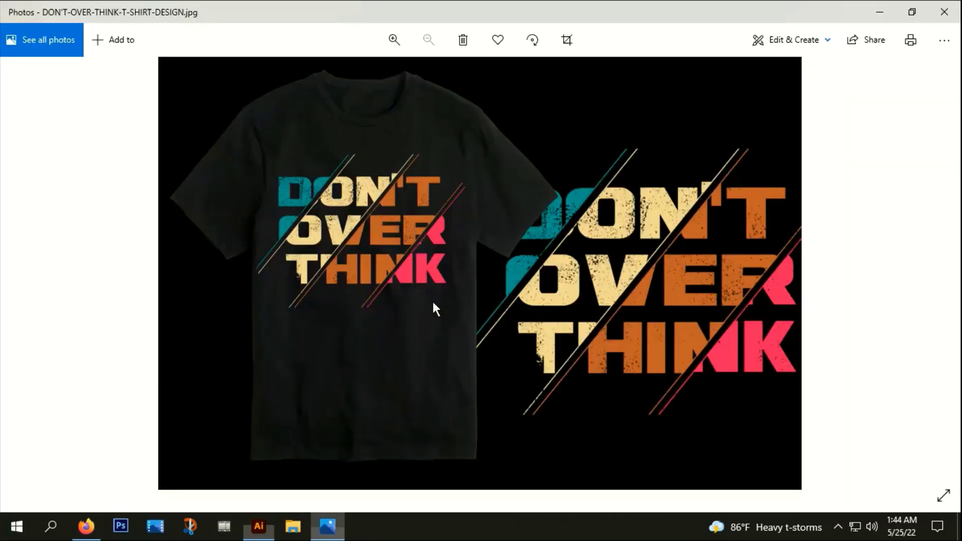
left_click(257, 527)
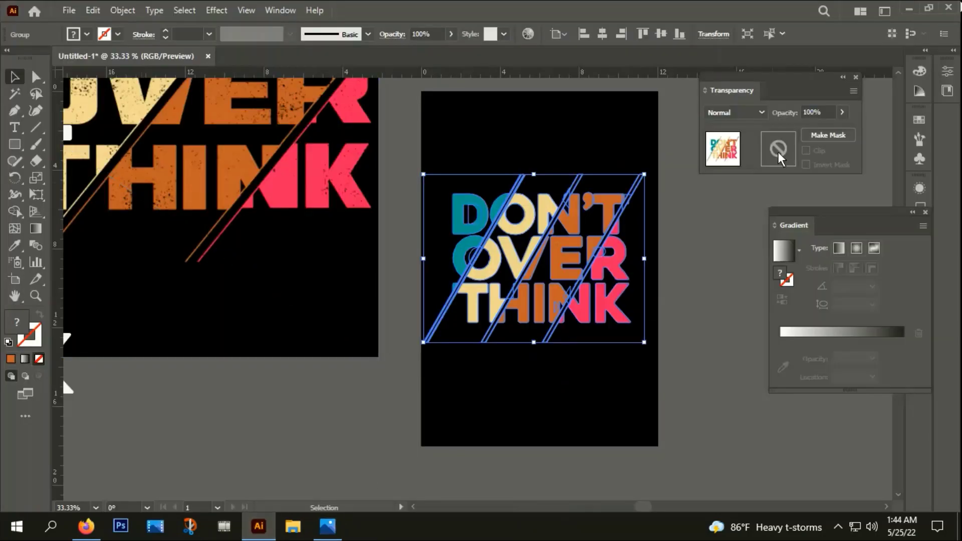
left_click(281, 10)
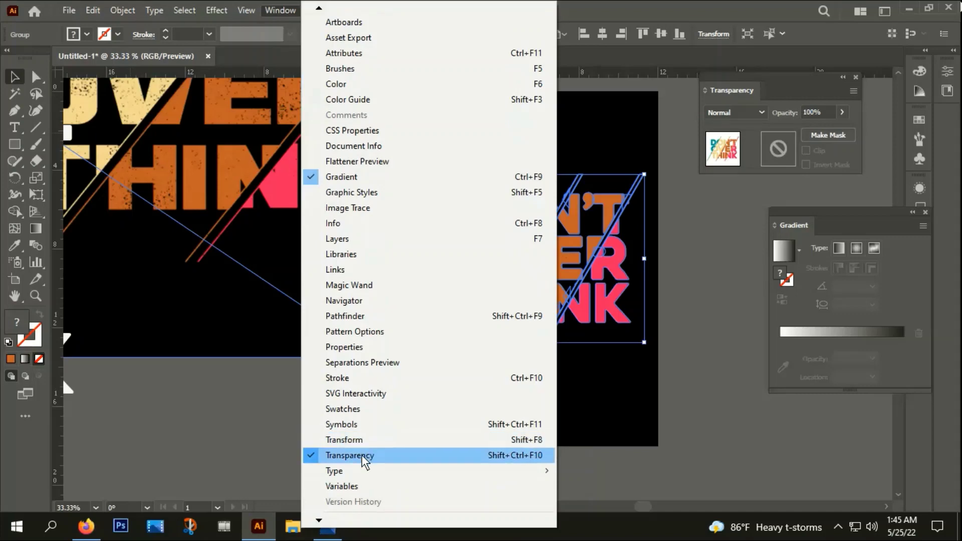
Make an unclipped opacity mask on the lettering and paste the grunge texture into it
left_click(827, 135)
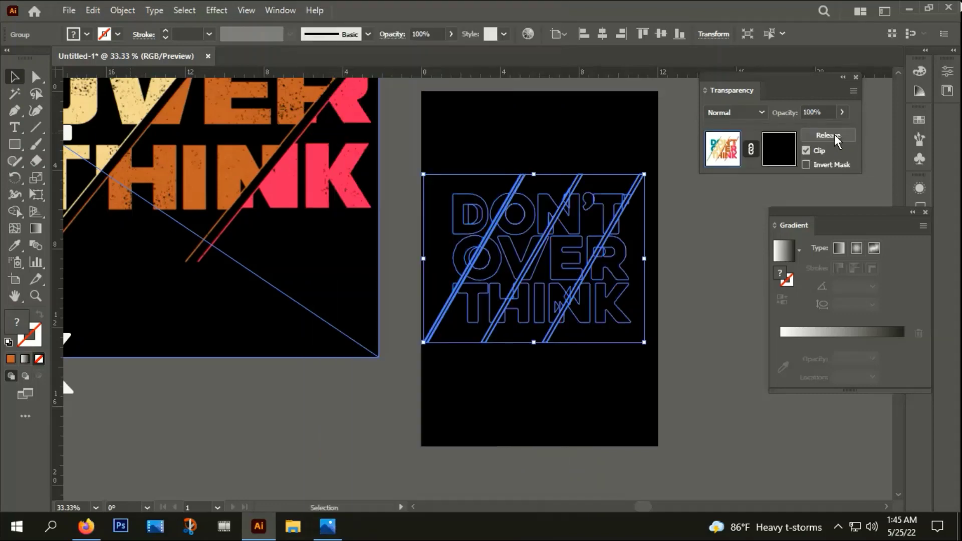
left_click(806, 150)
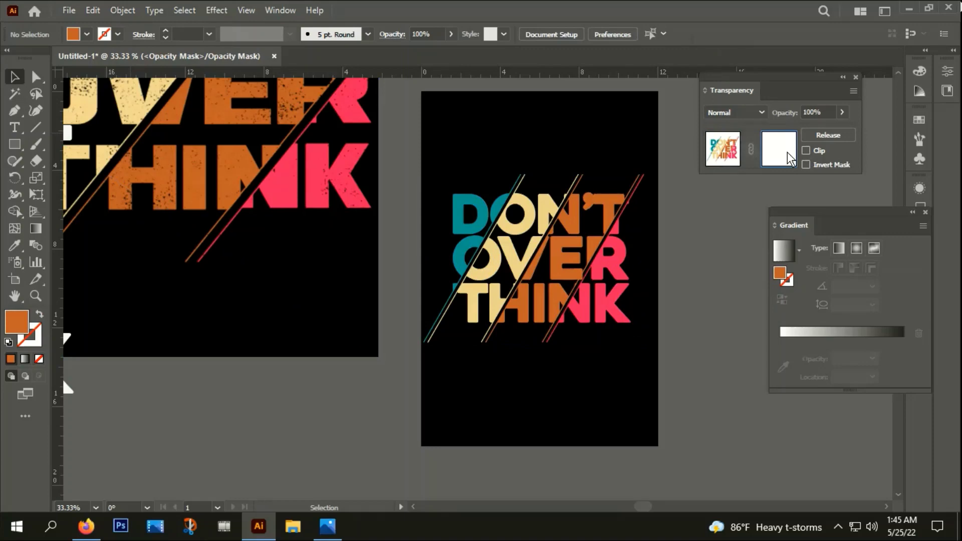
key("ctrl+f")
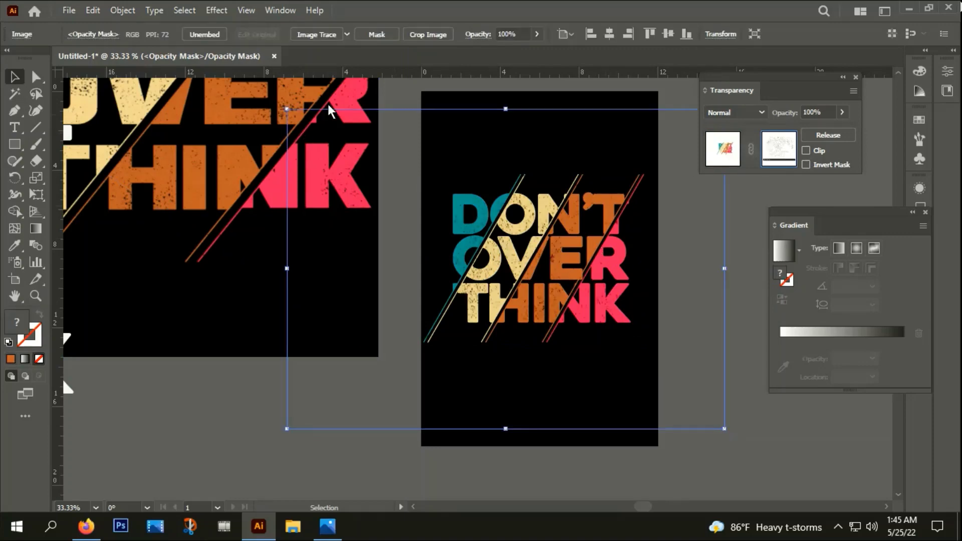
Scale the grunge texture down to poster size and position it over the letters
left_click_drag(295, 110, 359, 162)
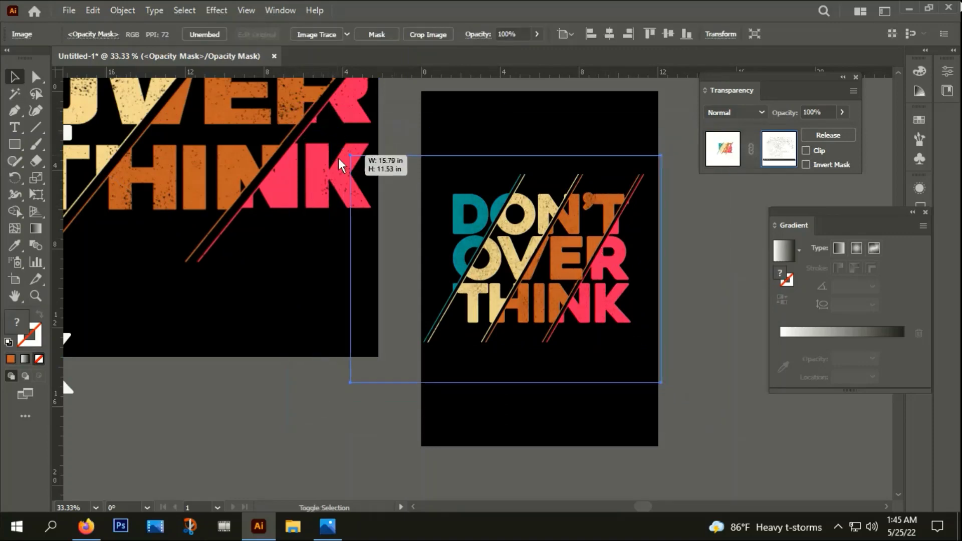
scroll(491, 250, "up", 1)
left_click_drag(501, 253, 591, 253)
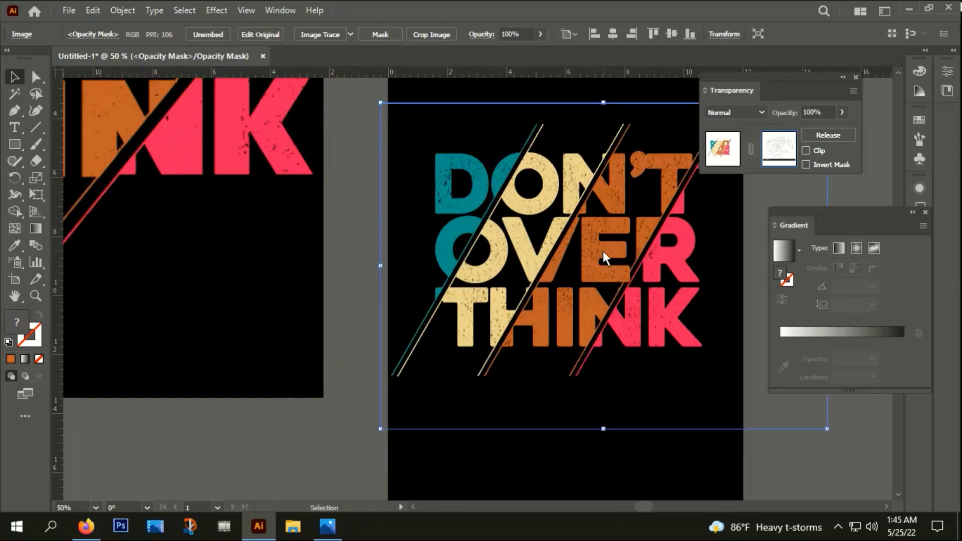
mouse_move(533, 197)
left_mouse_down()
mouse_move(517, 207)
mouse_move(515, 183)
left_mouse_up()
scroll(440, 178, "up", 5)
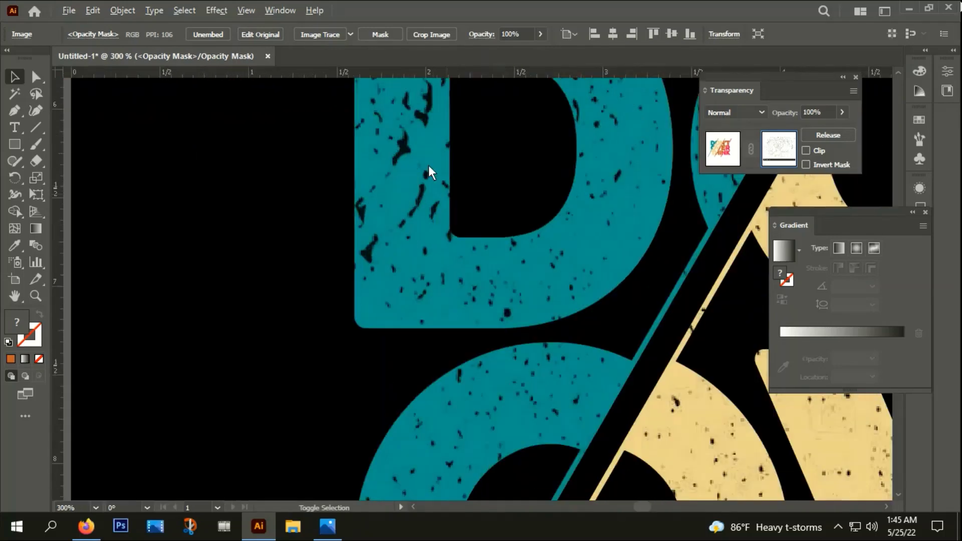
scroll(418, 153, "down", 4)
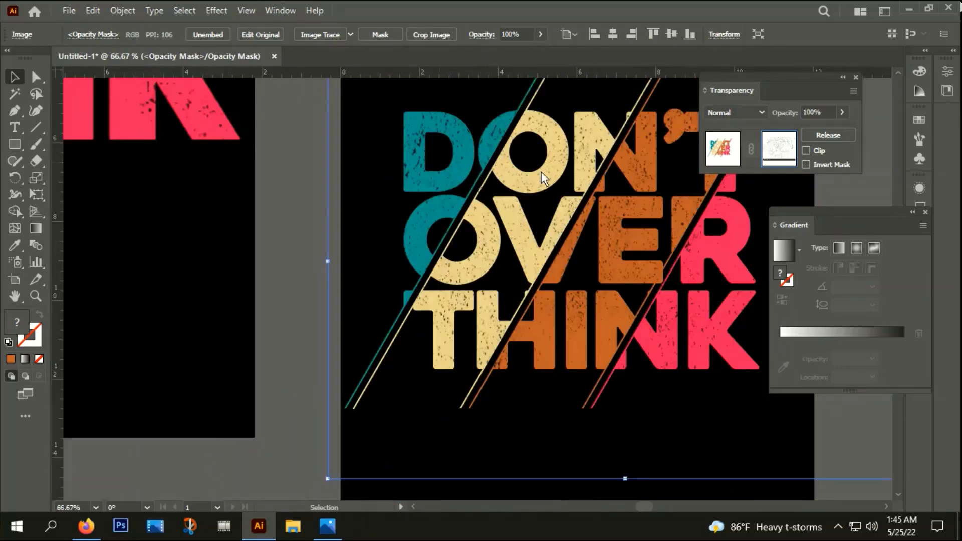
mouse_move(623, 220)
left_mouse_down()
mouse_move(576, 234)
mouse_move(602, 240)
left_mouse_up()
Exit opacity-mask editing back to the artwork and deselect everything
scroll(585, 226, "down", 2)
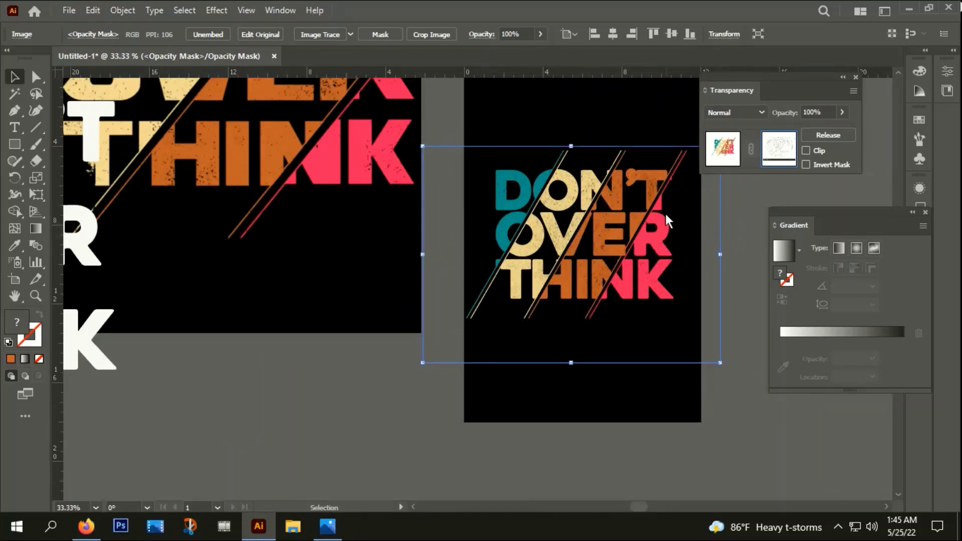
left_click(740, 147)
left_click(711, 196)
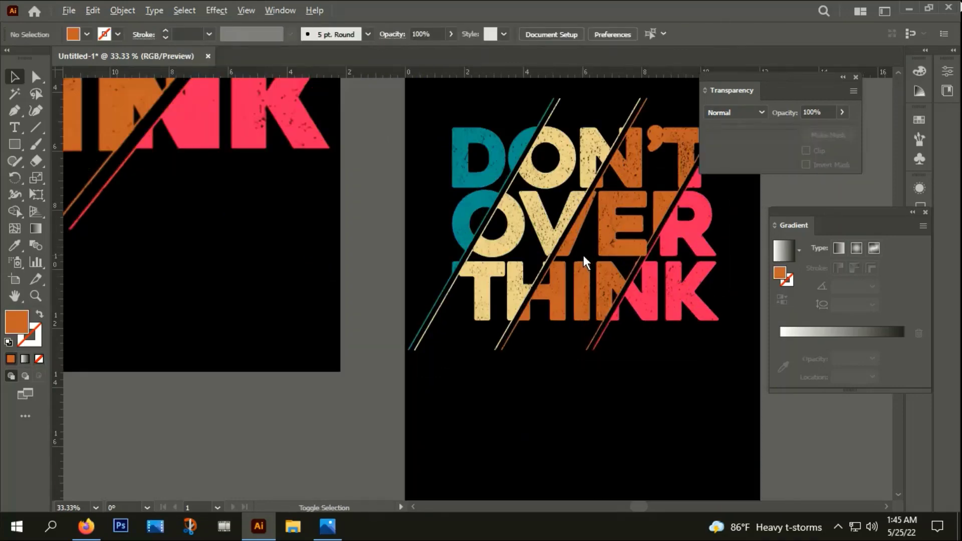
scroll(583, 256, "up", 1)
scroll(584, 255, "down", 1)
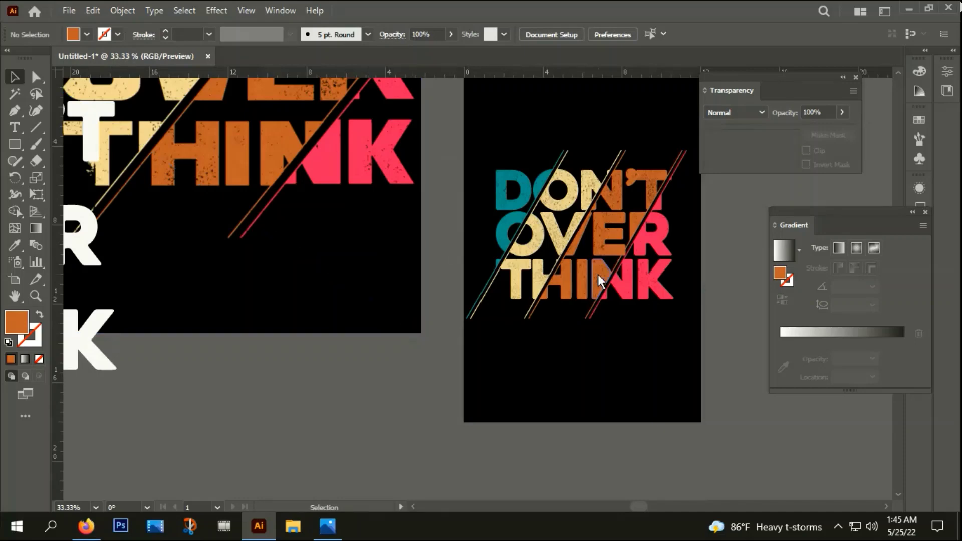